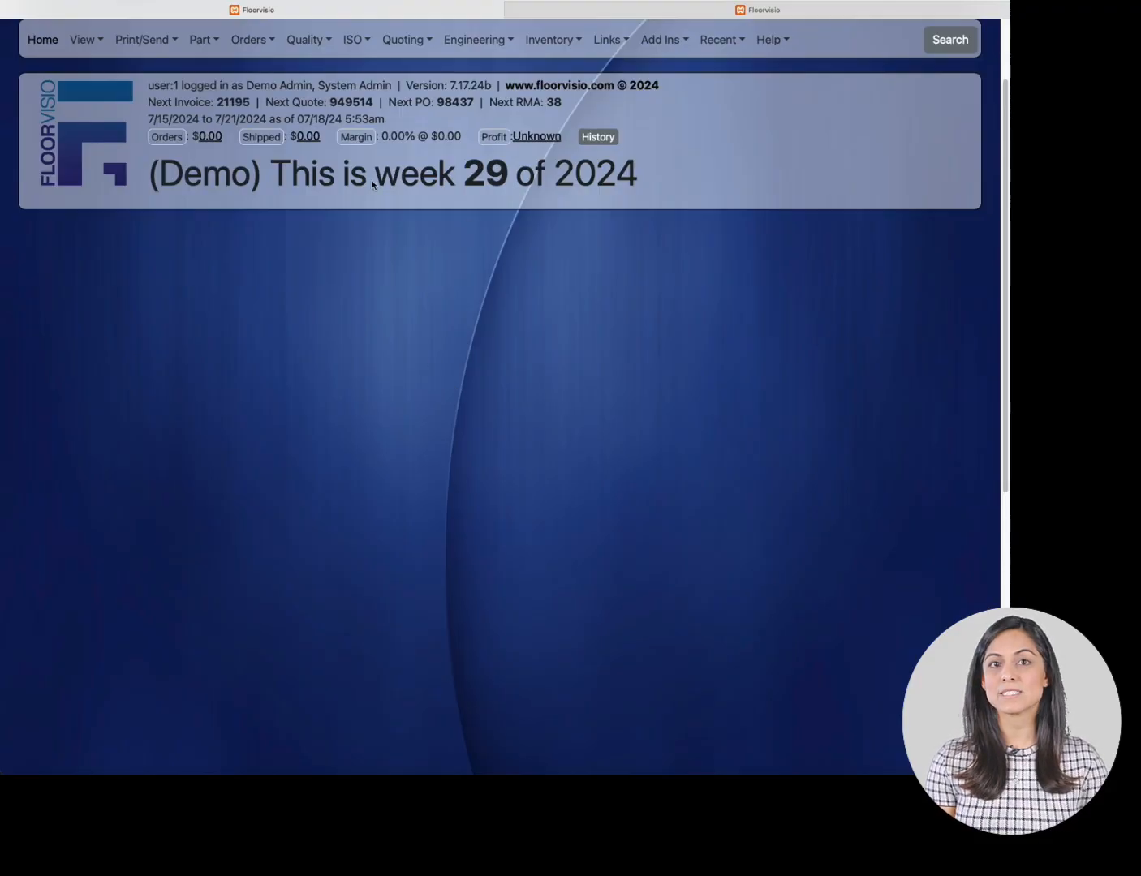
- Open Sample Part 123-XYZ for Company XYZ from the all-customers list
{"action": "left_click", "coordinate": [96, 44]}
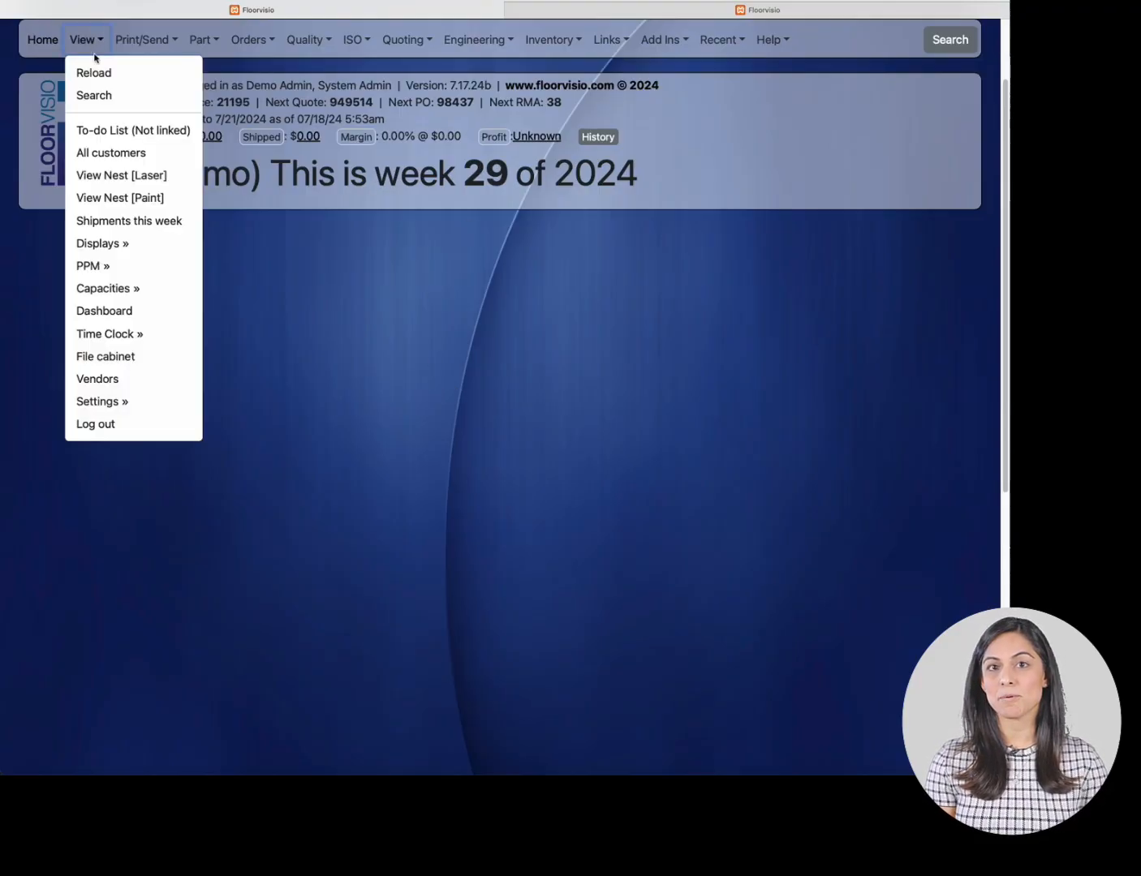
{"action": "left_click", "coordinate": [130, 153]}
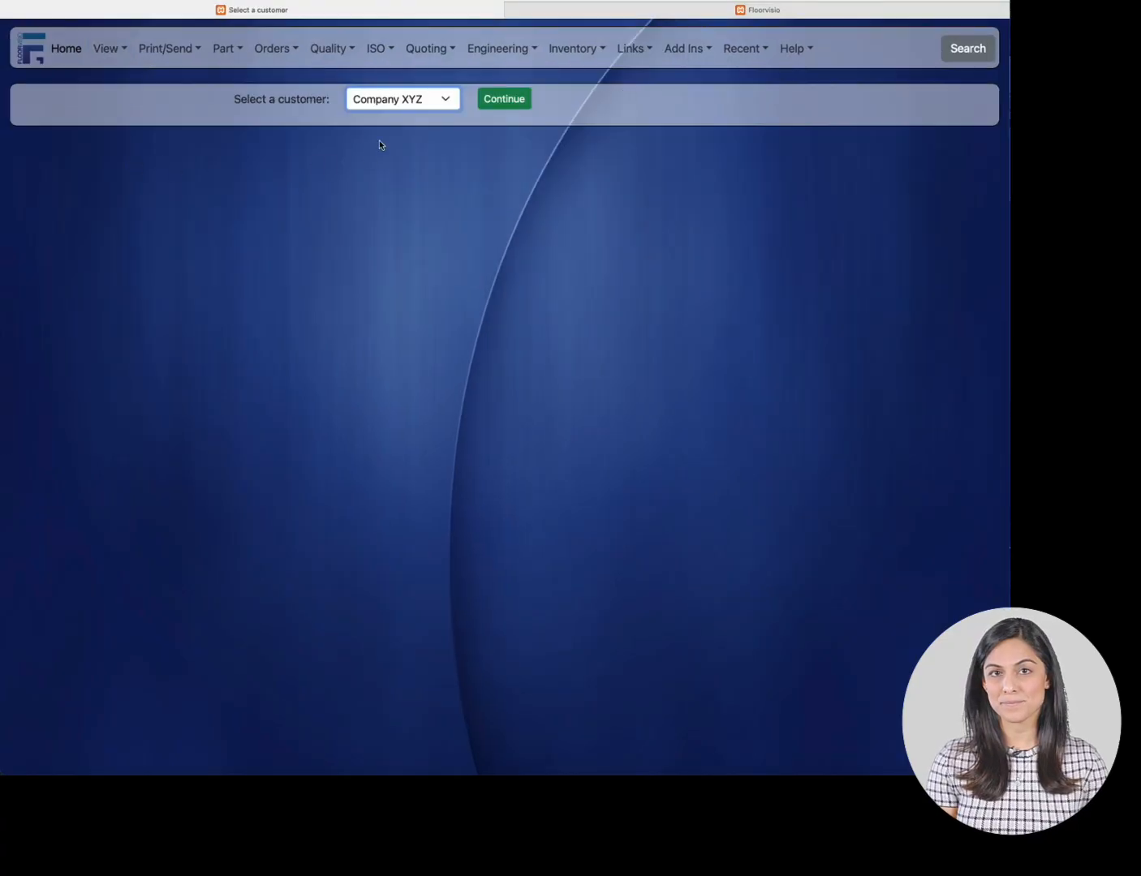
{"action": "left_click", "coordinate": [487, 99]}
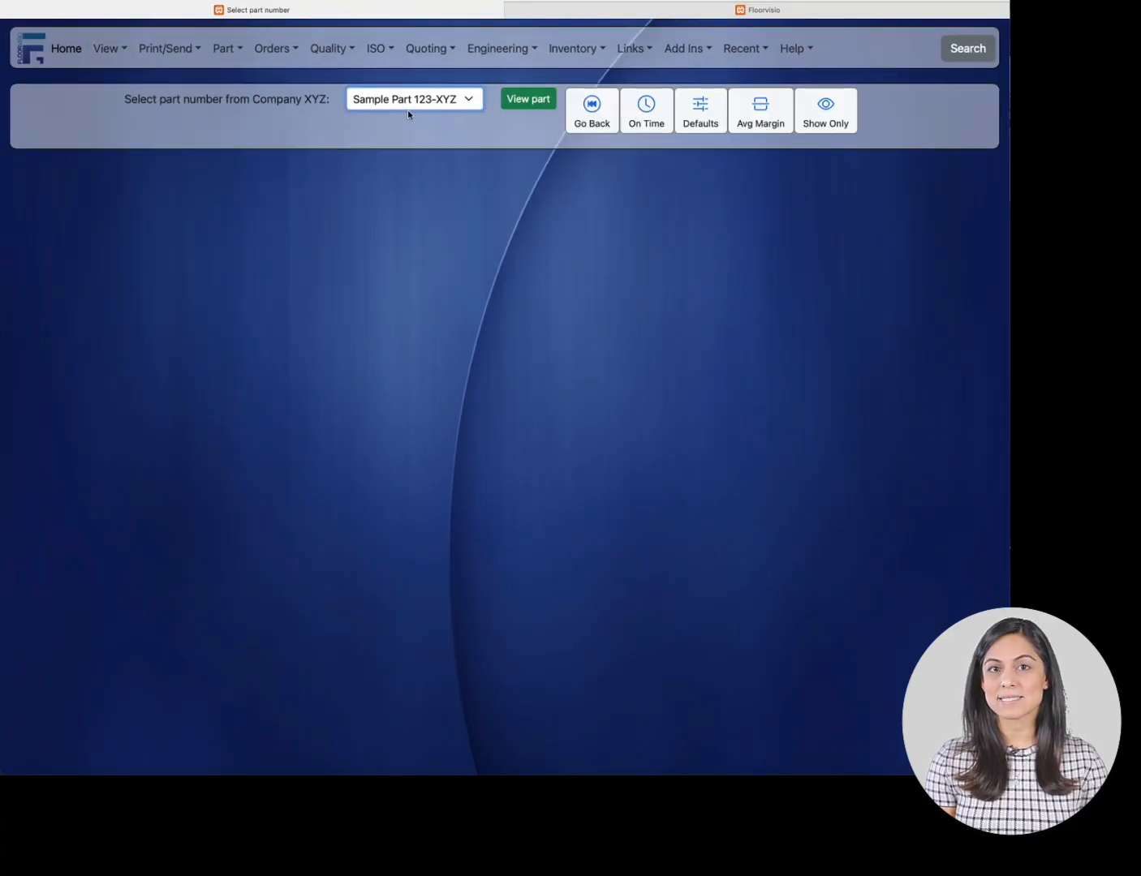
{"action": "left_click", "coordinate": [517, 100]}
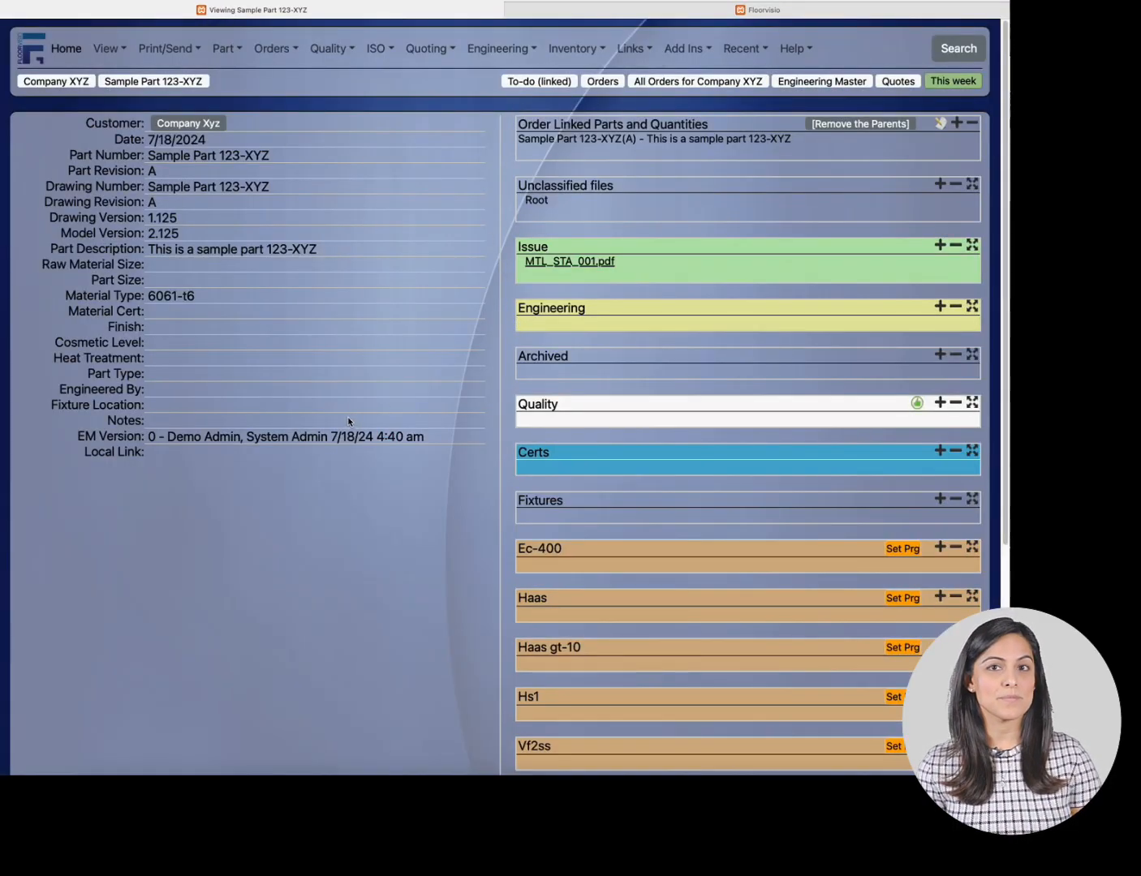
- Open the part's MTL_STA_001.pdf issue drawing, then go to the part's Engineering Master
{"action": "left_click", "coordinate": [561, 261]}
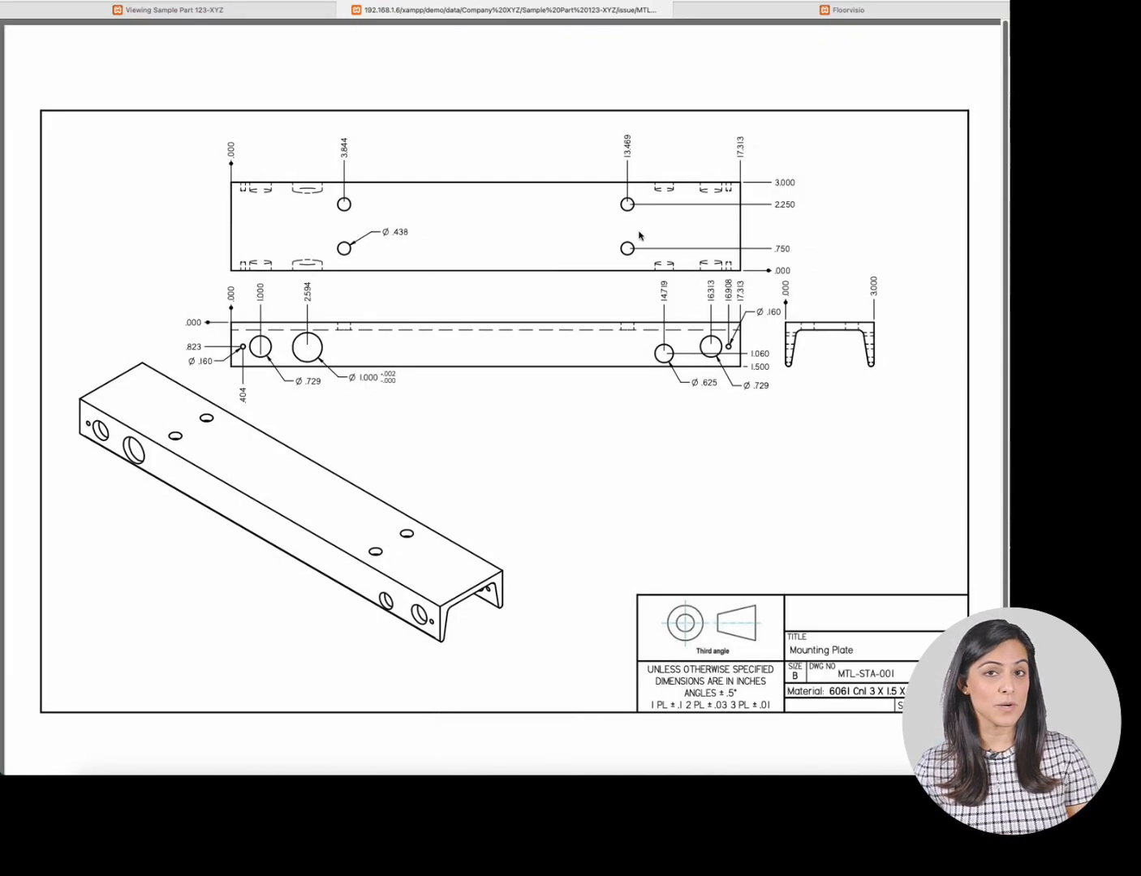
{"action": "left_click", "coordinate": [239, 18]}
{"action": "left_click", "coordinate": [822, 81]}
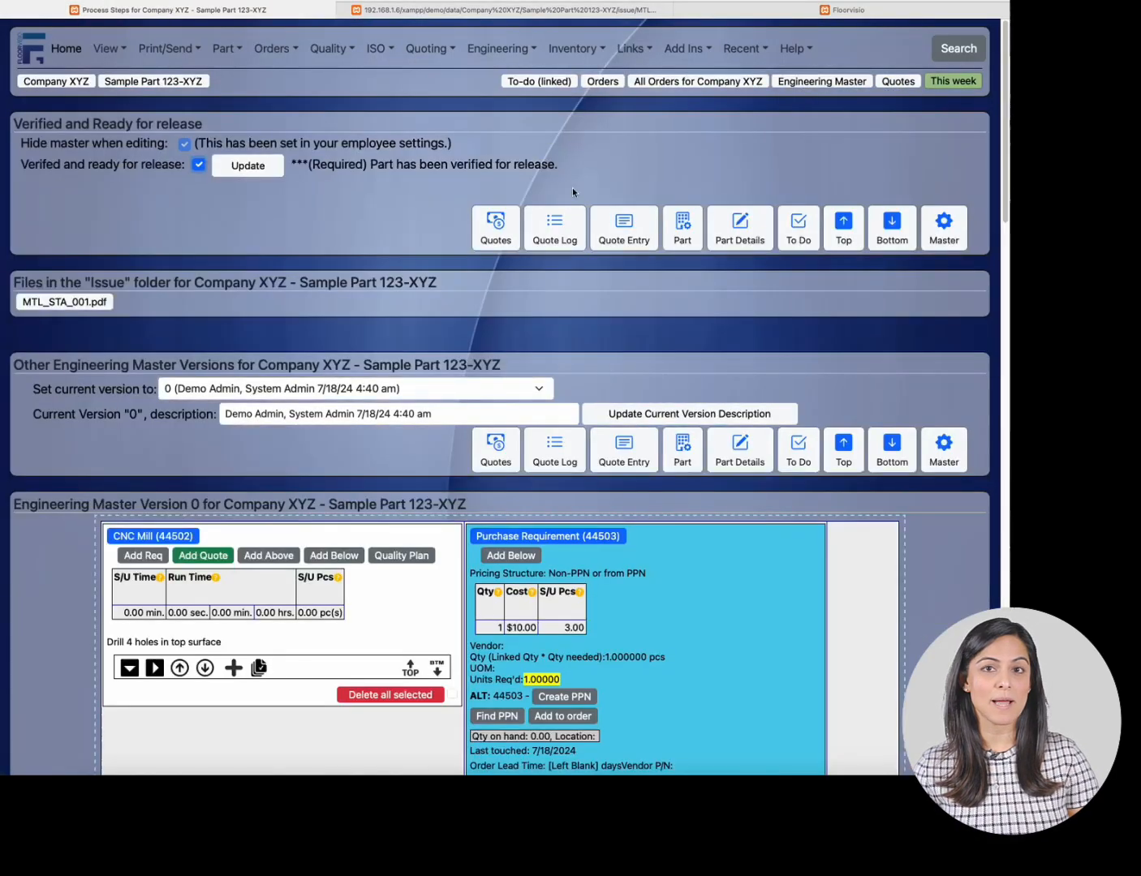
- Scroll through the Engineering Master's process steps, from the CNC Mill operations down to Deburr
{"action": "scroll", "coordinate": [365, 326], "scroll_direction": "down", "scroll_amount": 7}
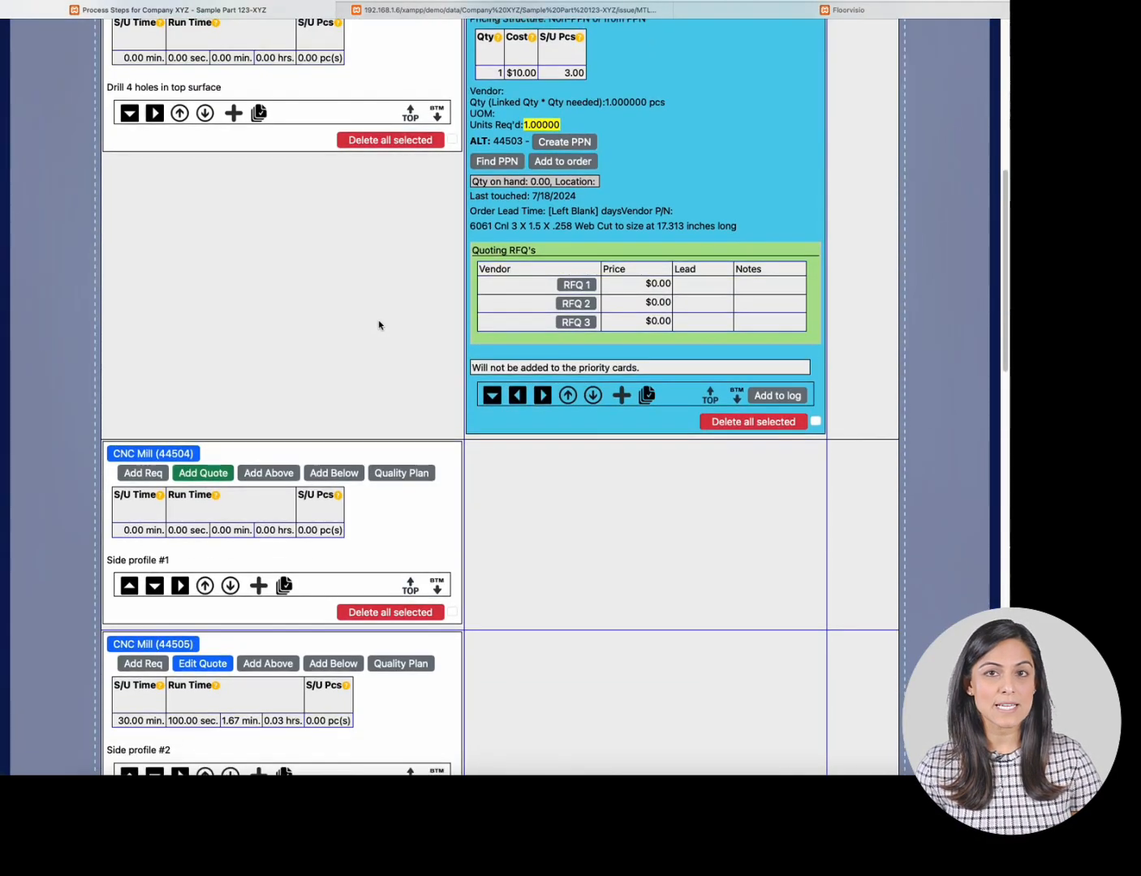
{"action": "scroll", "coordinate": [377, 324], "scroll_direction": "up", "scroll_amount": 3}
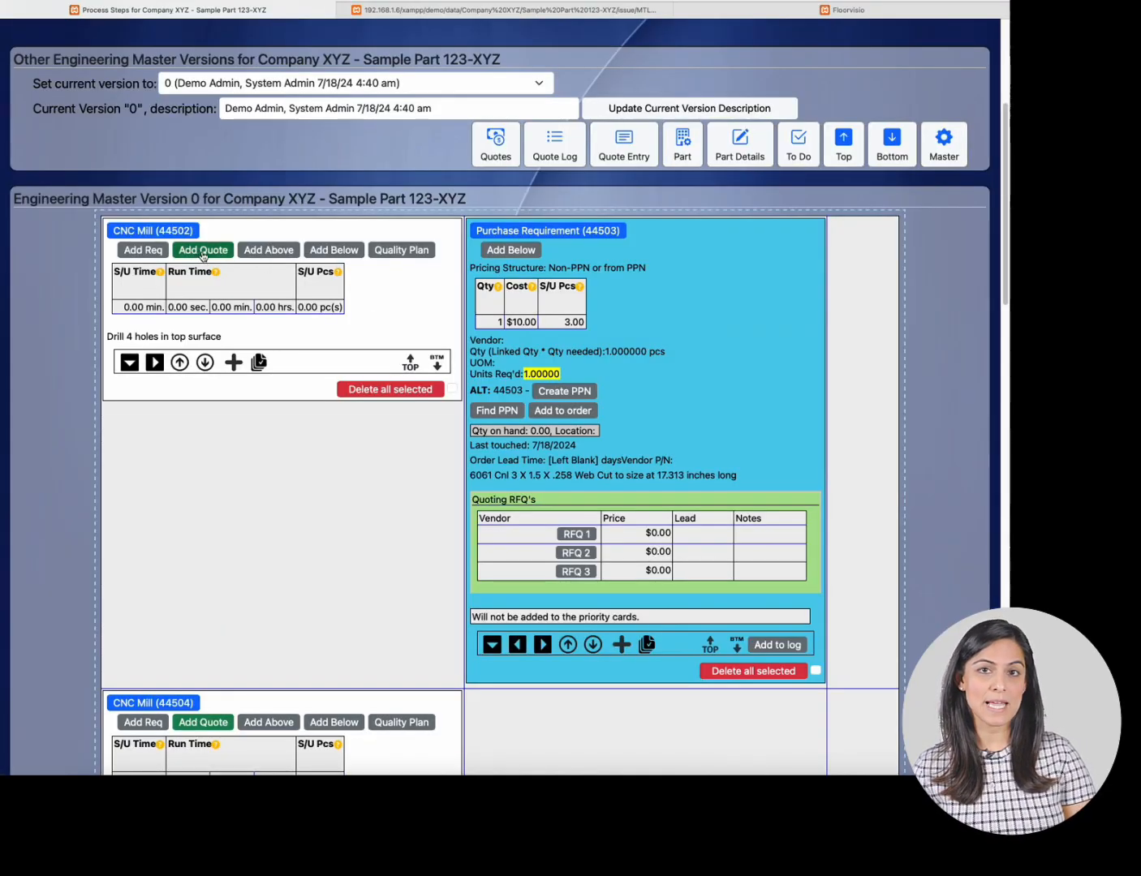
{"action": "scroll", "coordinate": [204, 258], "scroll_direction": "down", "scroll_amount": 3}
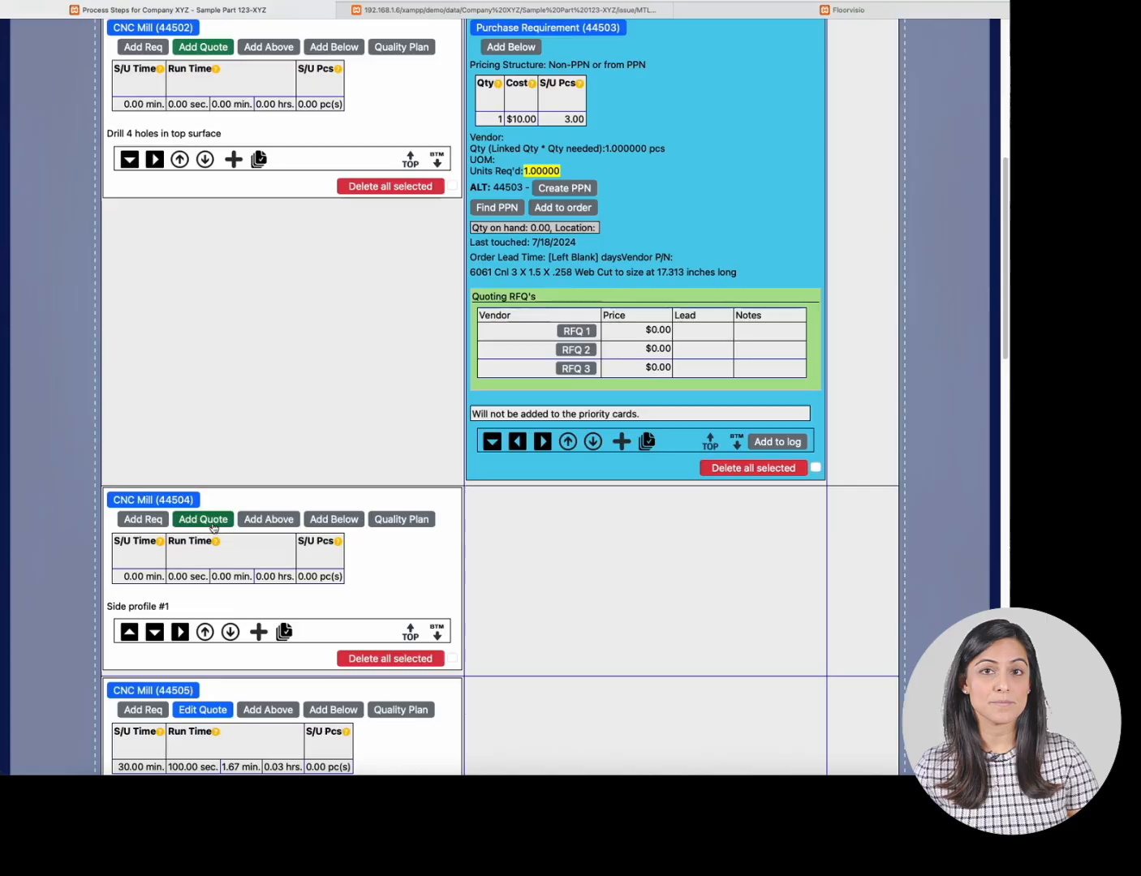
{"action": "scroll", "coordinate": [224, 569], "scroll_direction": "down", "scroll_amount": 2}
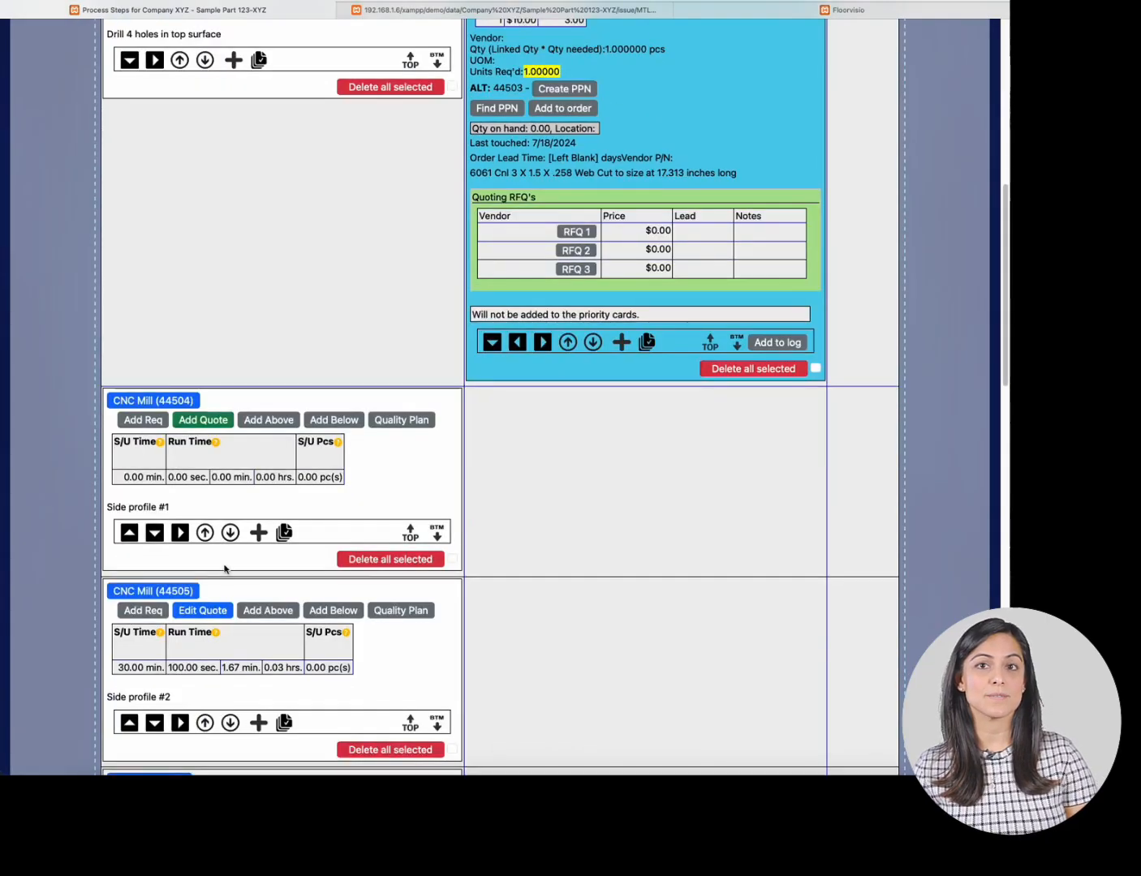
{"action": "scroll", "coordinate": [227, 596], "scroll_direction": "down", "scroll_amount": 1}
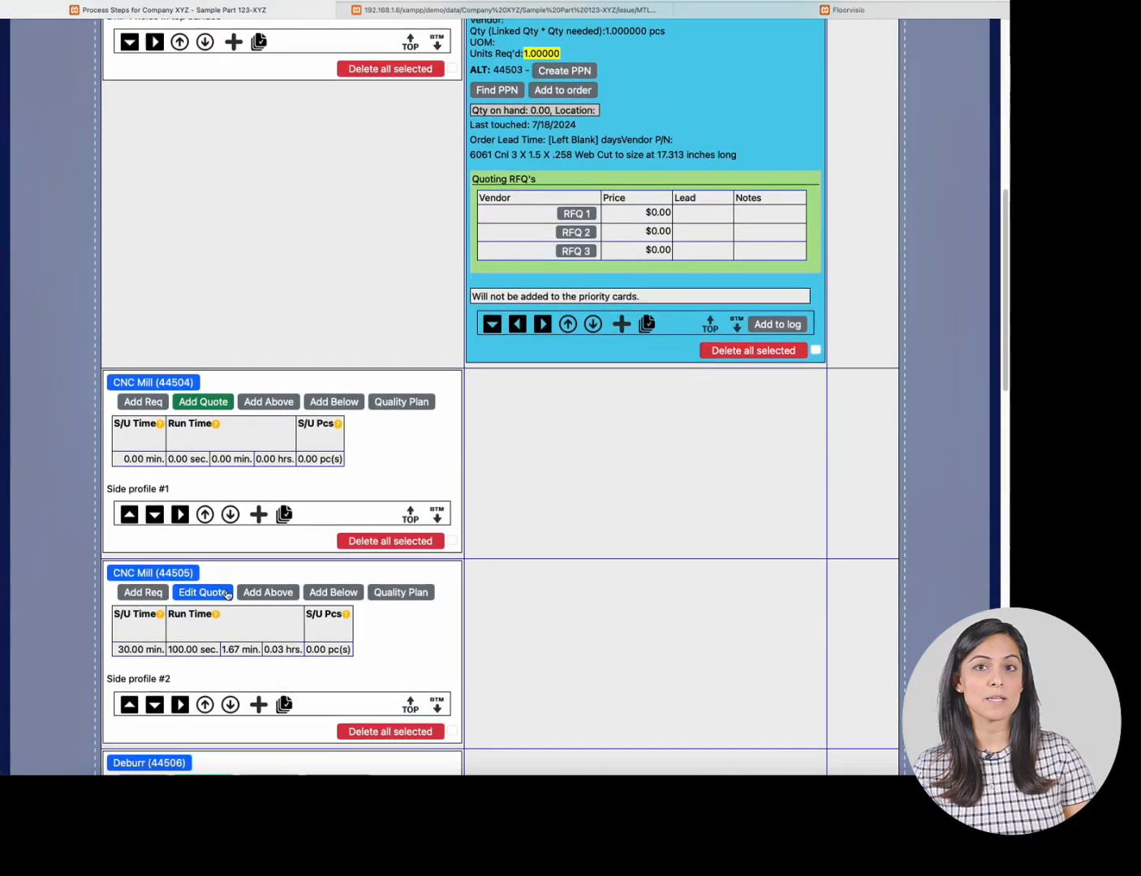
{"action": "scroll", "coordinate": [226, 579], "scroll_direction": "down", "scroll_amount": 5}
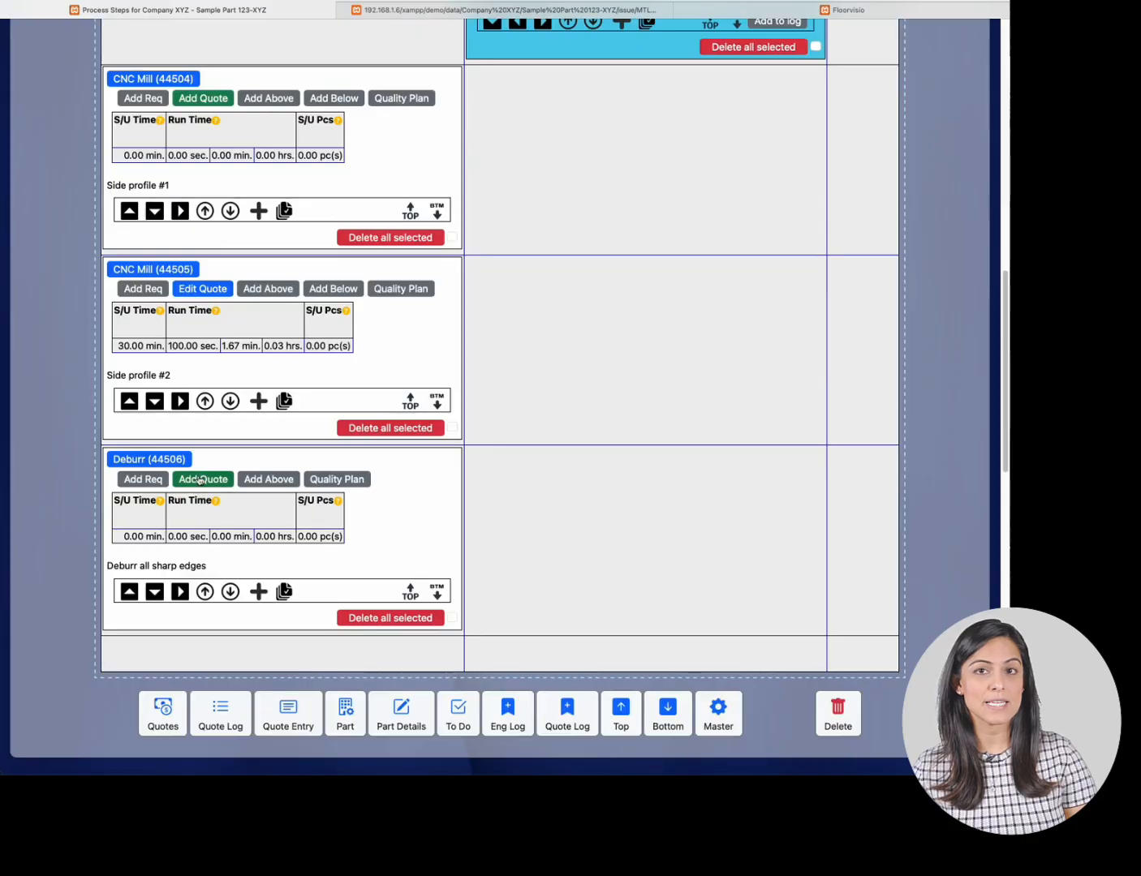
{"action": "left_click", "coordinate": [201, 479]}
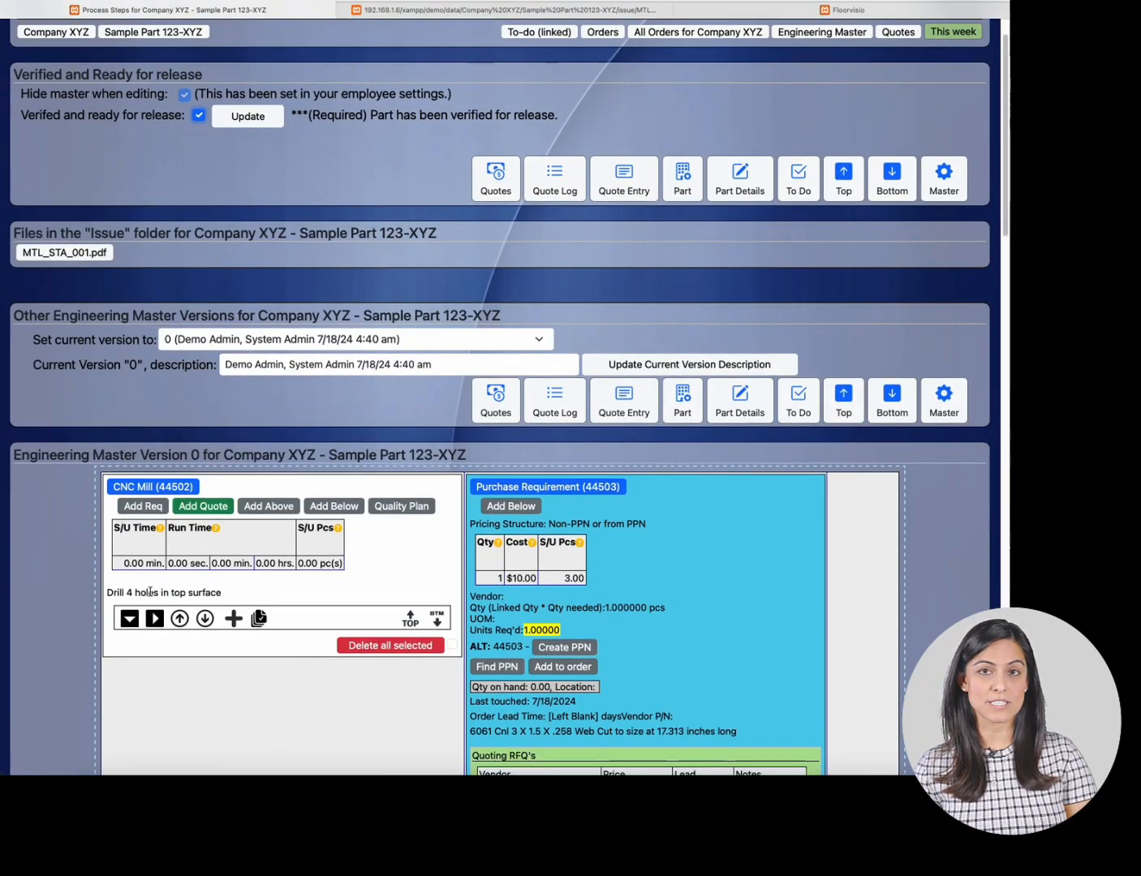
- Check the drawing again, then open the Add Quote form for the CNC Mill (44502) drilling operation
{"action": "left_click", "coordinate": [478, 12]}
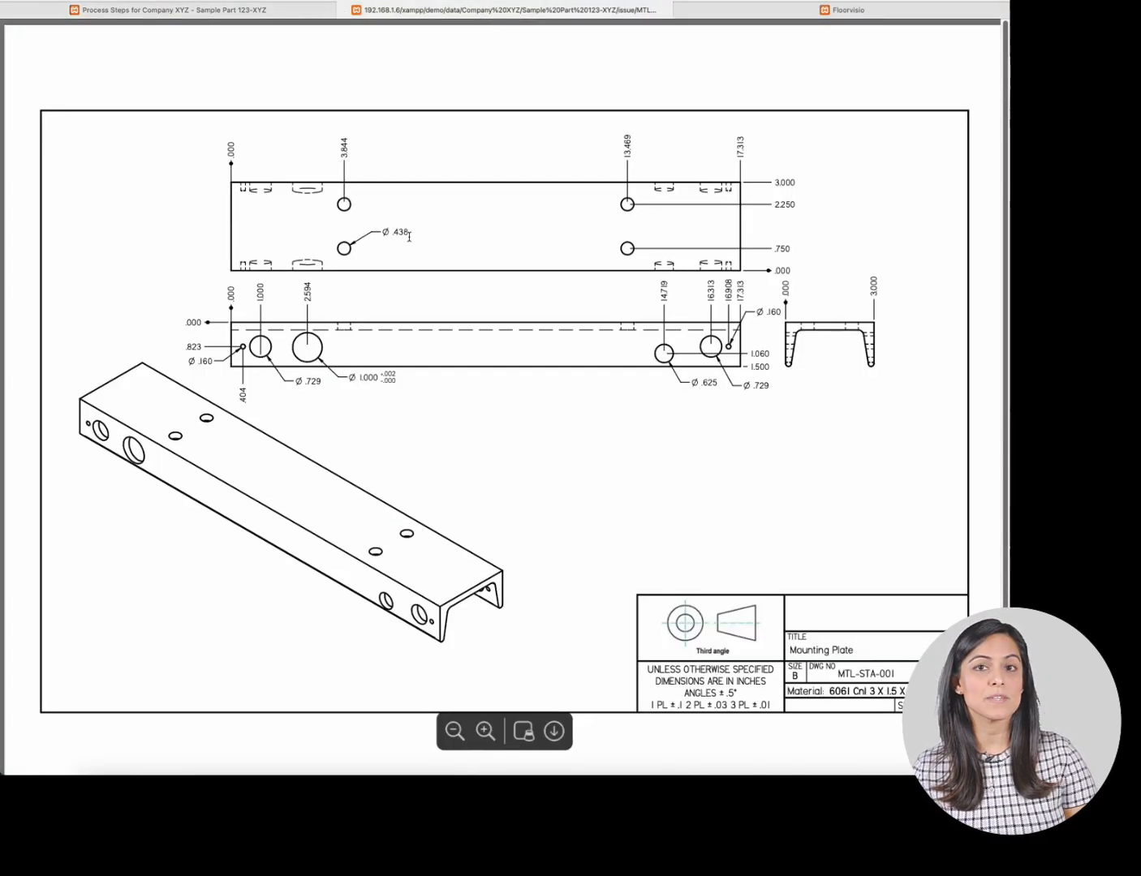
{"action": "left_click", "coordinate": [280, 16]}
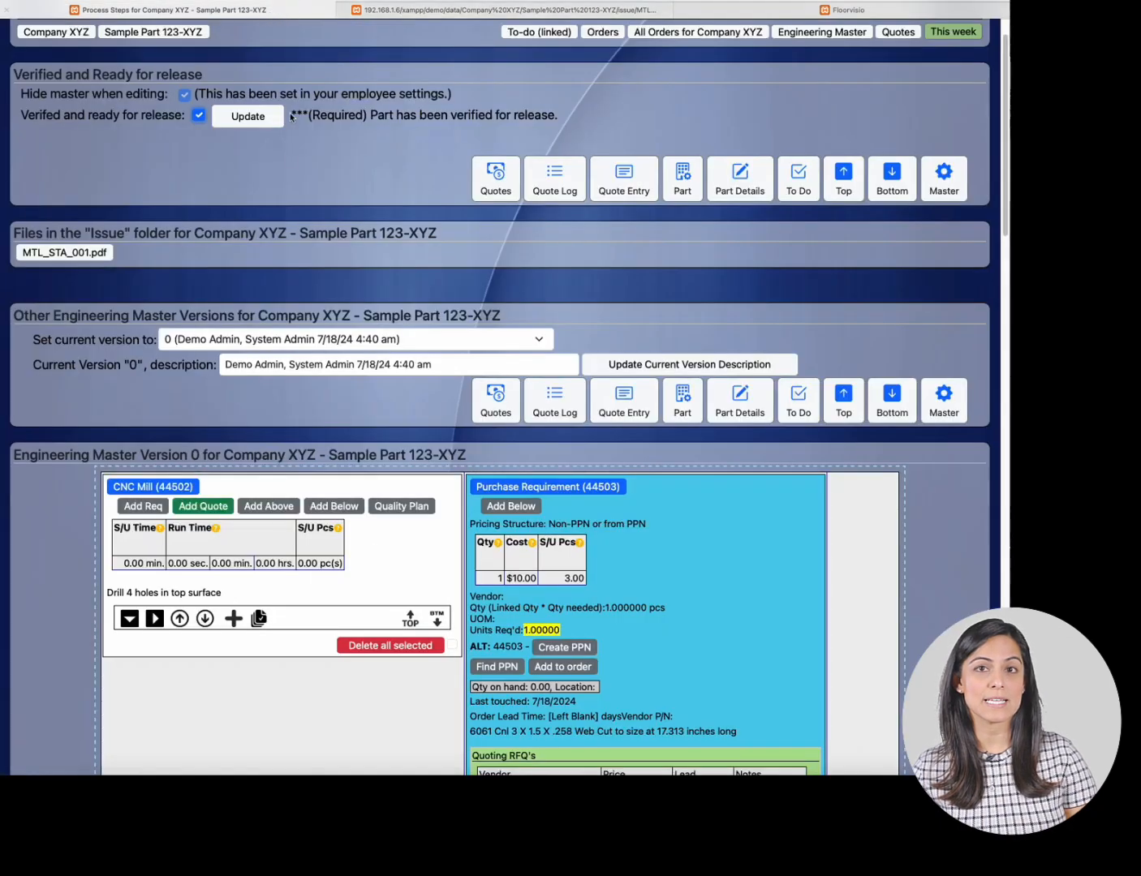
{"action": "left_click", "coordinate": [207, 509]}
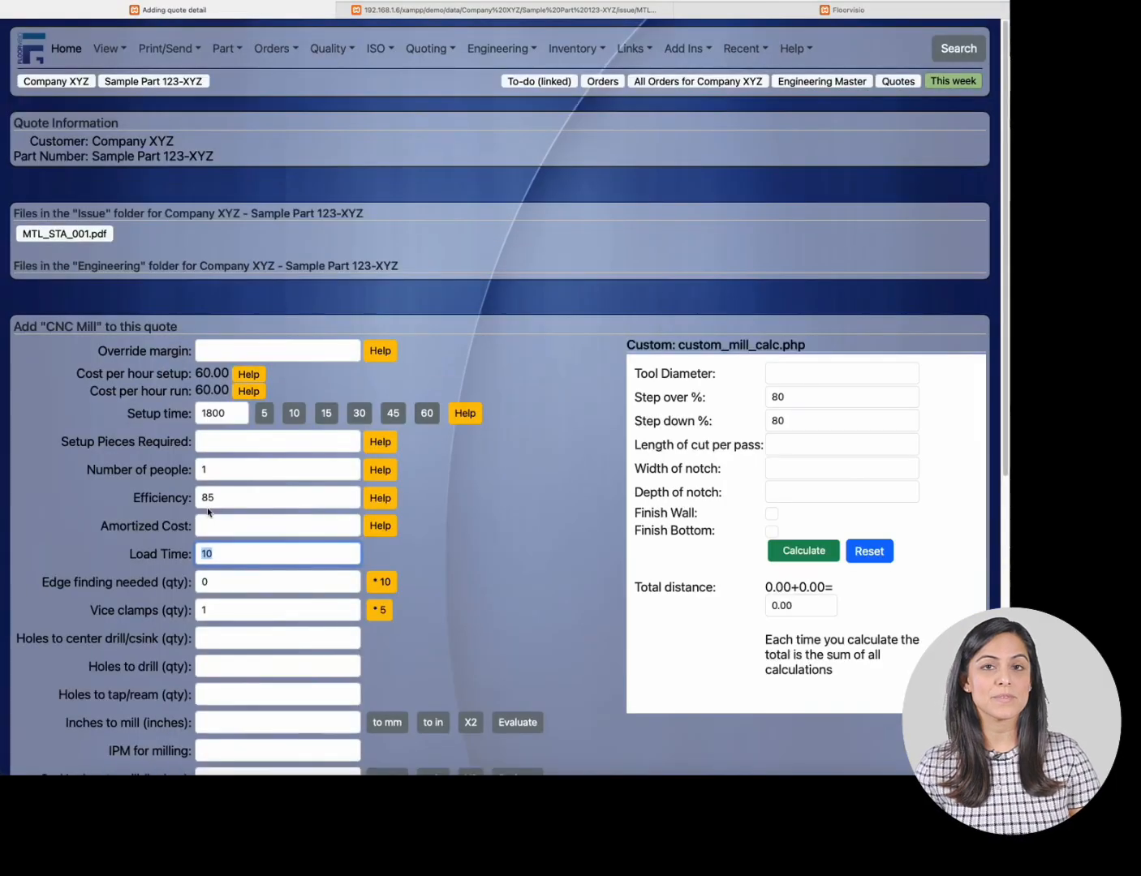
- Scroll through the CNC Mill quote form fields and the custom mill calculator
{"action": "scroll", "coordinate": [251, 414], "scroll_direction": "down", "scroll_amount": 1}
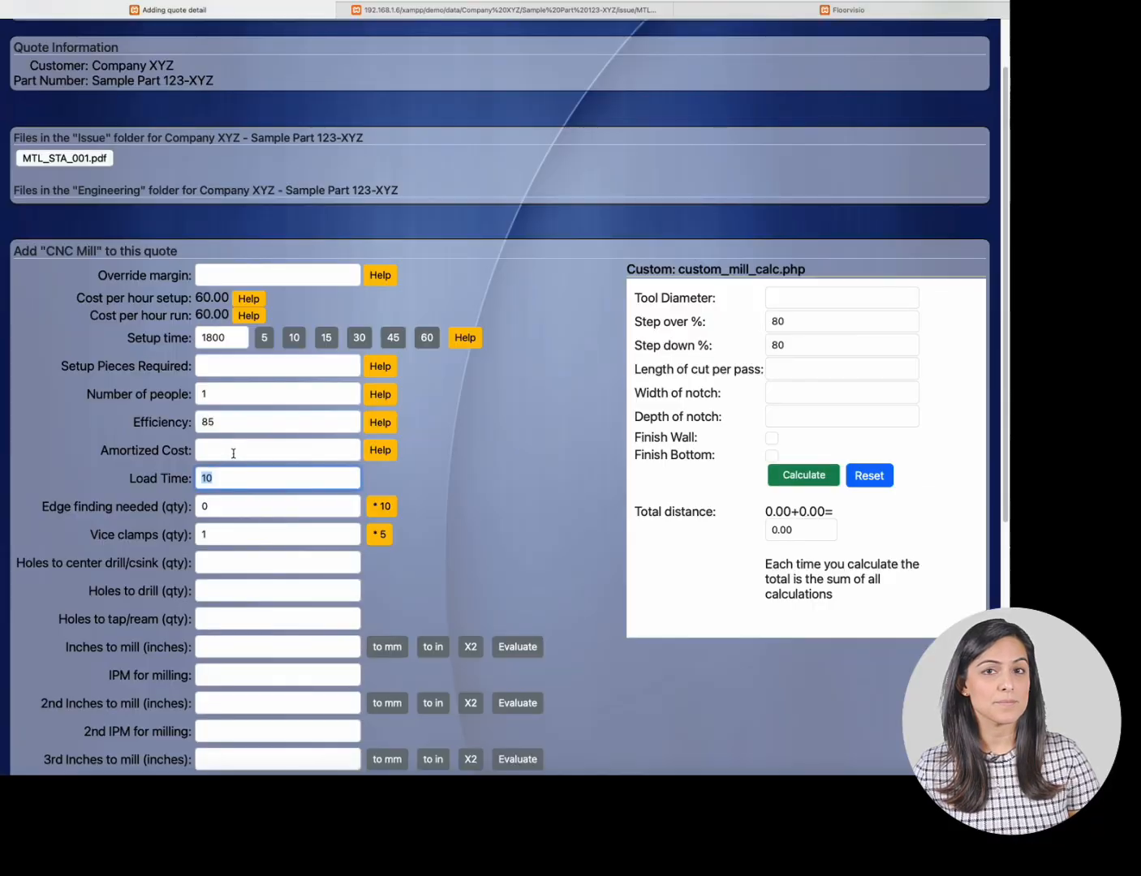
{"action": "scroll", "coordinate": [155, 501], "scroll_direction": "down", "scroll_amount": 2}
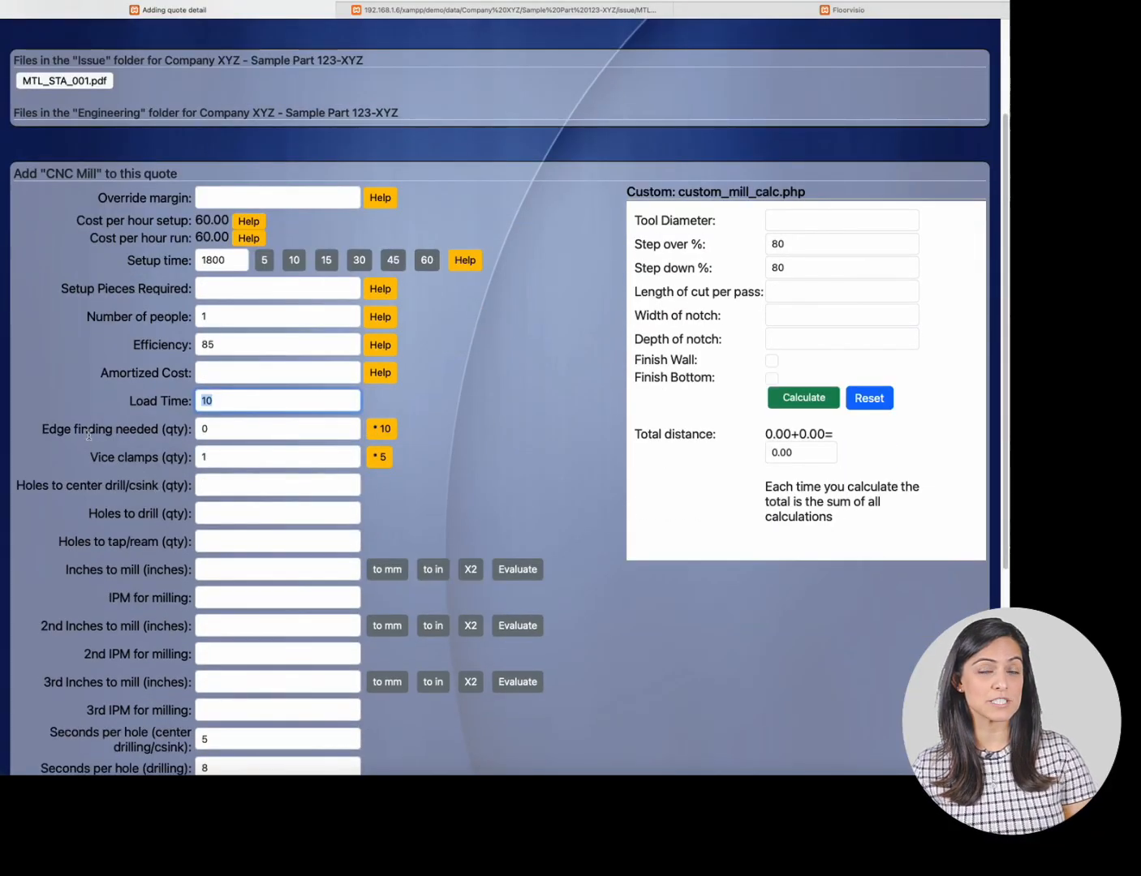
{"action": "scroll", "coordinate": [107, 429], "scroll_direction": "down", "scroll_amount": 3}
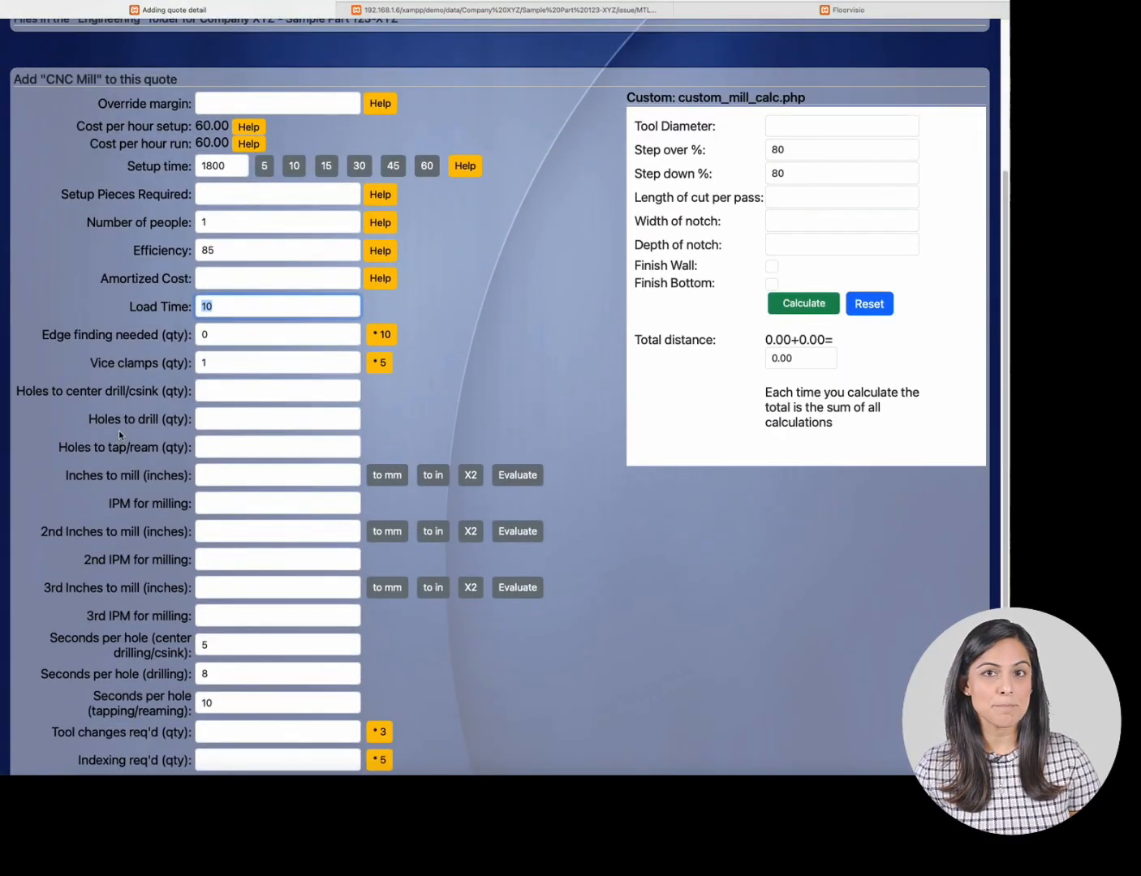
{"action": "scroll", "coordinate": [119, 433], "scroll_direction": "down", "scroll_amount": 2}
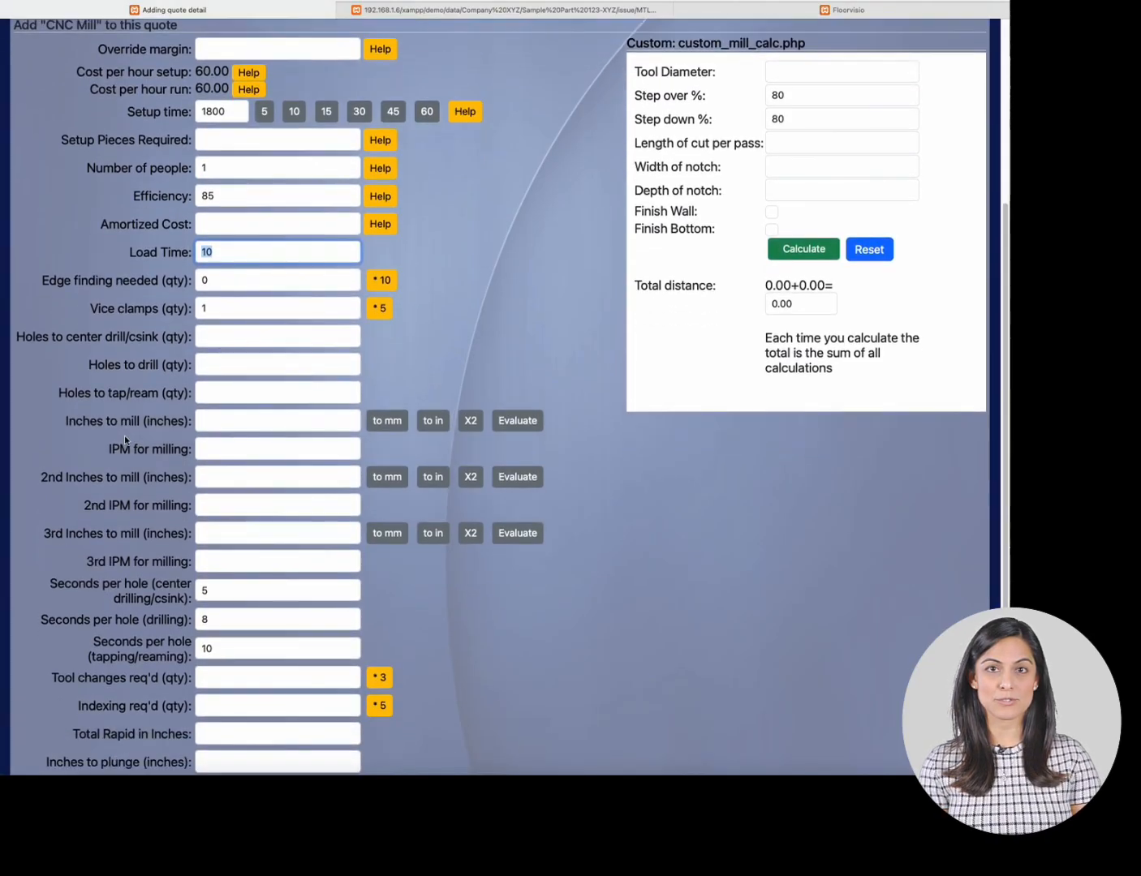
{"action": "scroll", "coordinate": [125, 439], "scroll_direction": "down", "scroll_amount": 3}
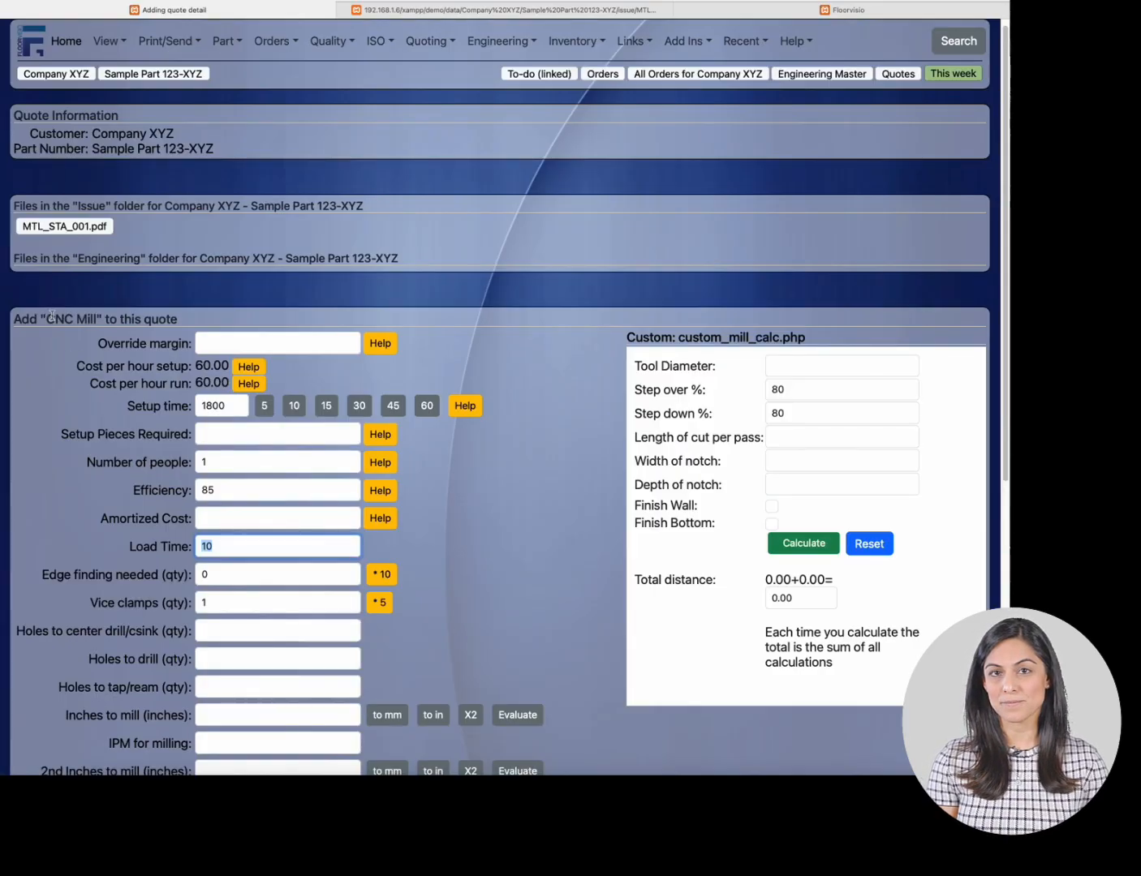
- Open the CNC Mill [76] machine for viewing and editing in Machine setup settings
{"action": "left_click", "coordinate": [723, 13]}
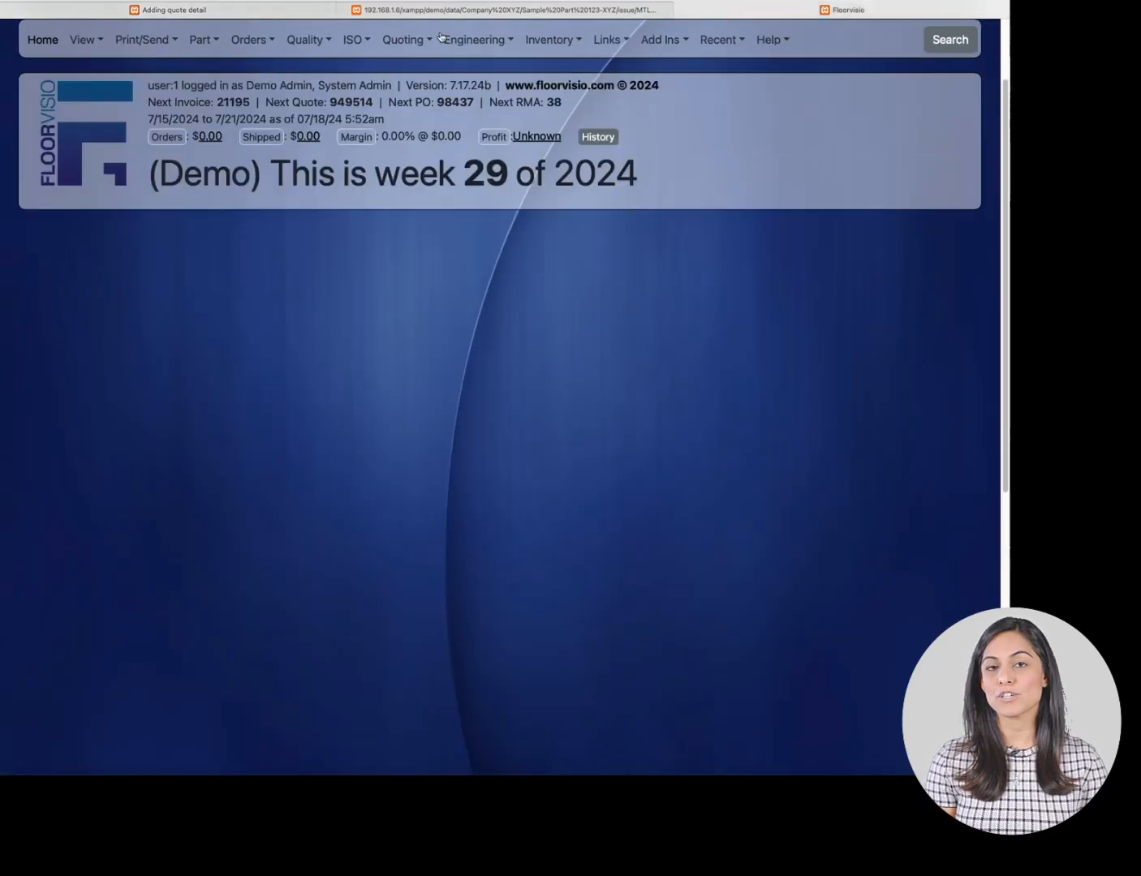
{"action": "left_click", "coordinate": [98, 51]}
{"action": "mouse_move", "coordinate": [90, 405]}
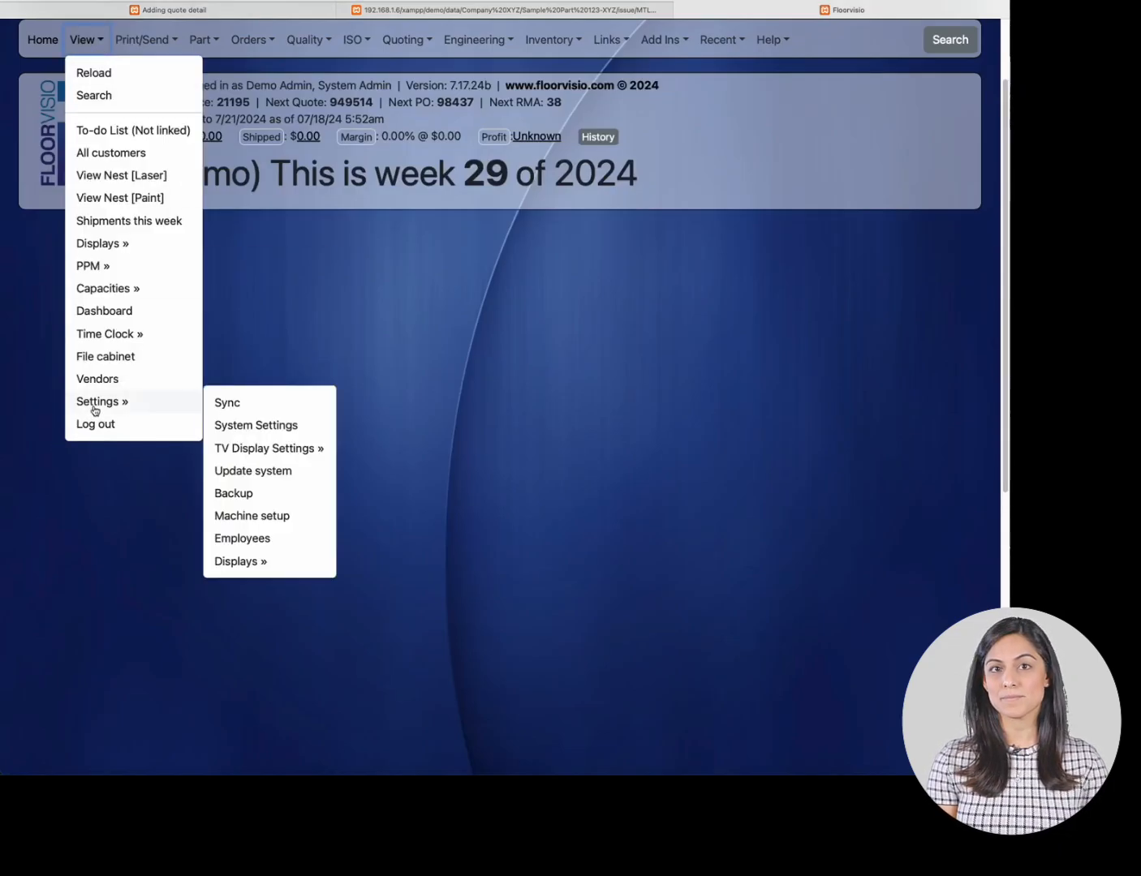
{"action": "left_click", "coordinate": [254, 522]}
{"action": "left_click", "coordinate": [535, 99]}
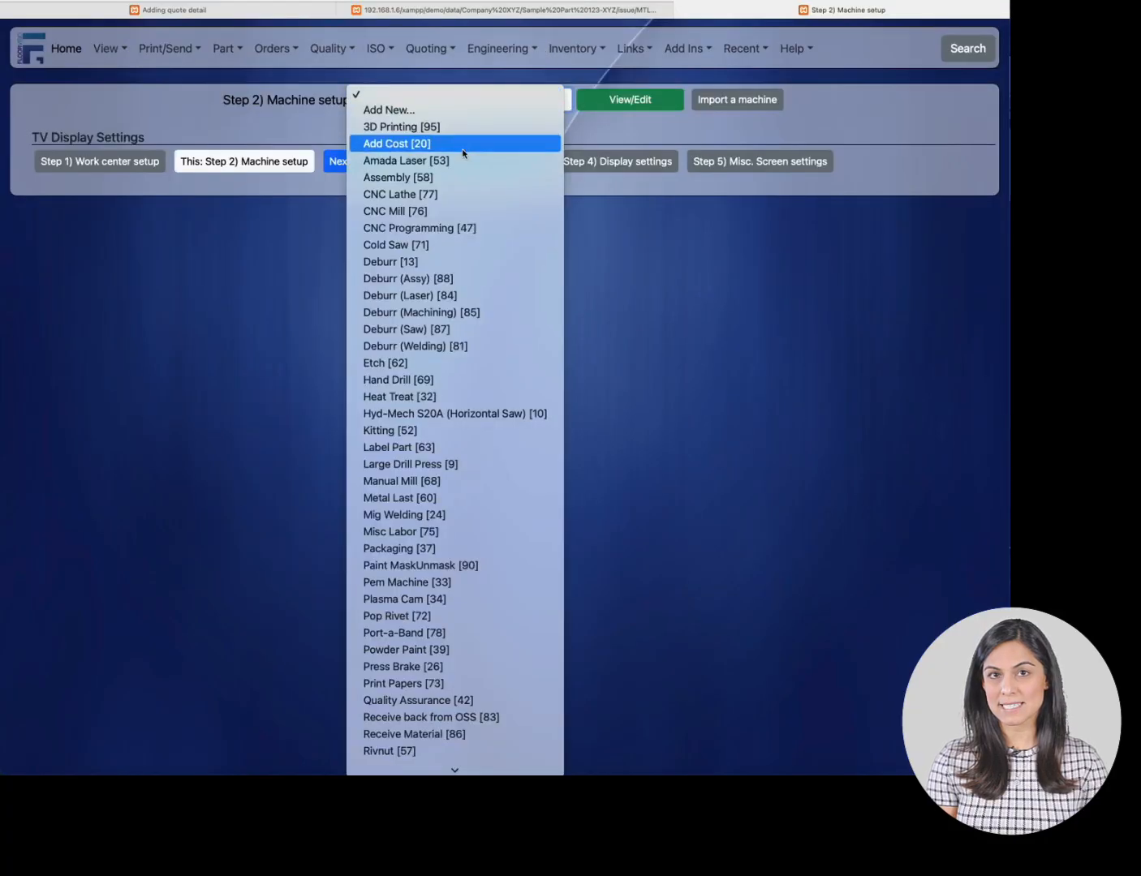
{"action": "left_click", "coordinate": [461, 210]}
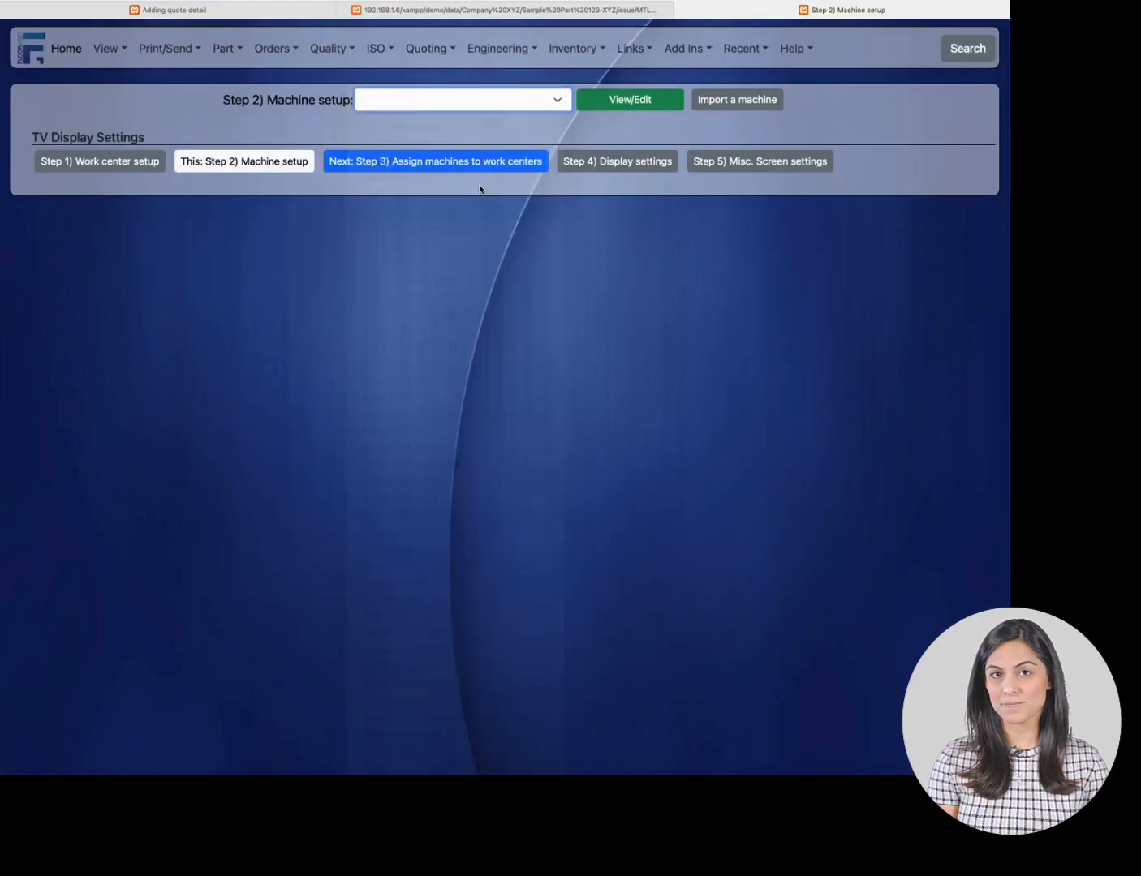
{"action": "left_click", "coordinate": [603, 99]}
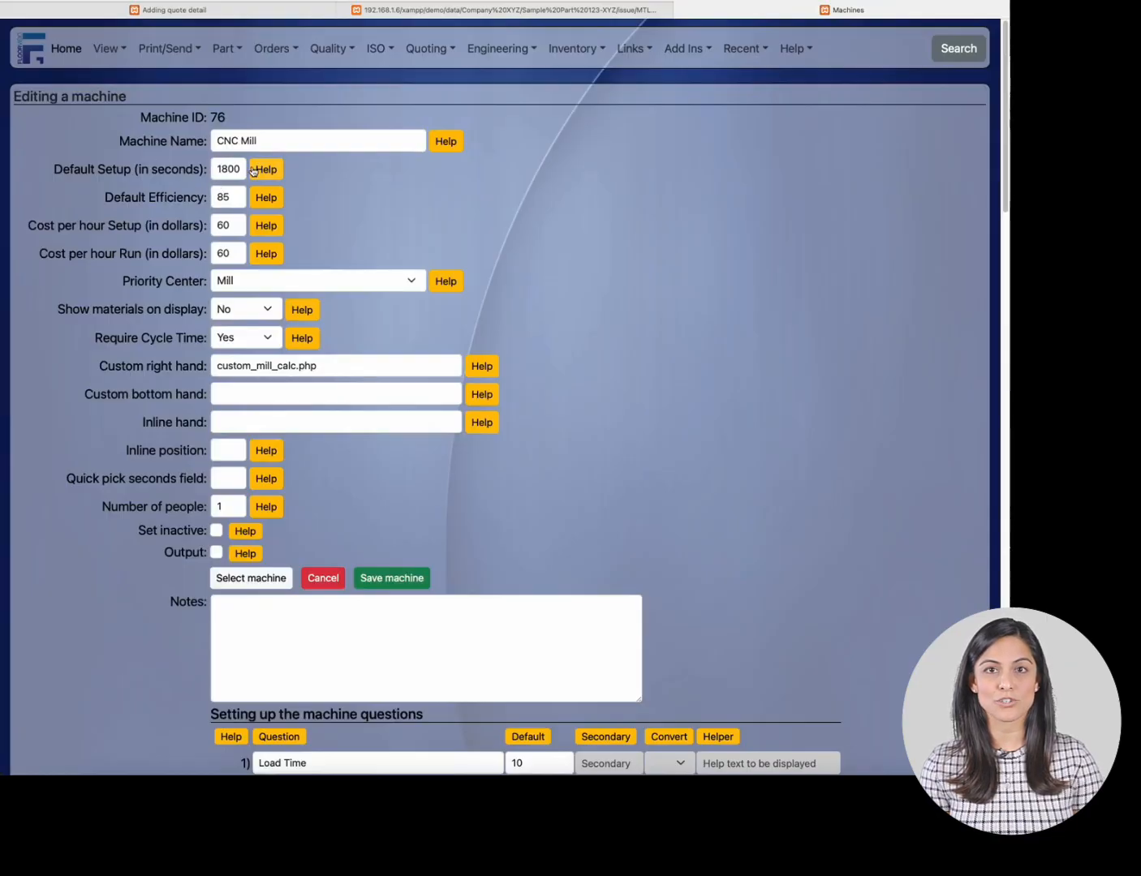
- Compare the CNC Mill quote form with the machine's setup page
{"action": "left_click", "coordinate": [240, 10]}
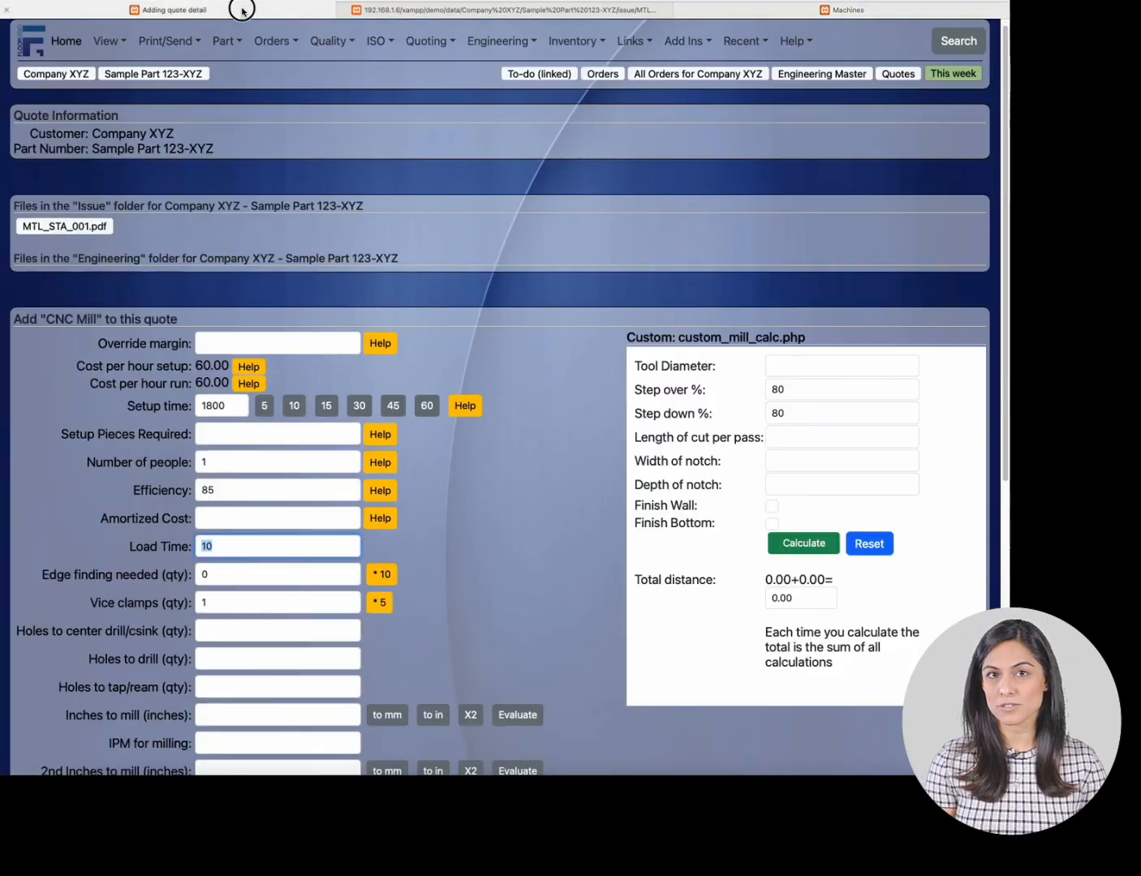
{"action": "scroll", "coordinate": [244, 191], "scroll_direction": "down", "scroll_amount": 1}
{"action": "scroll", "coordinate": [243, 191], "scroll_direction": "down", "scroll_amount": 1}
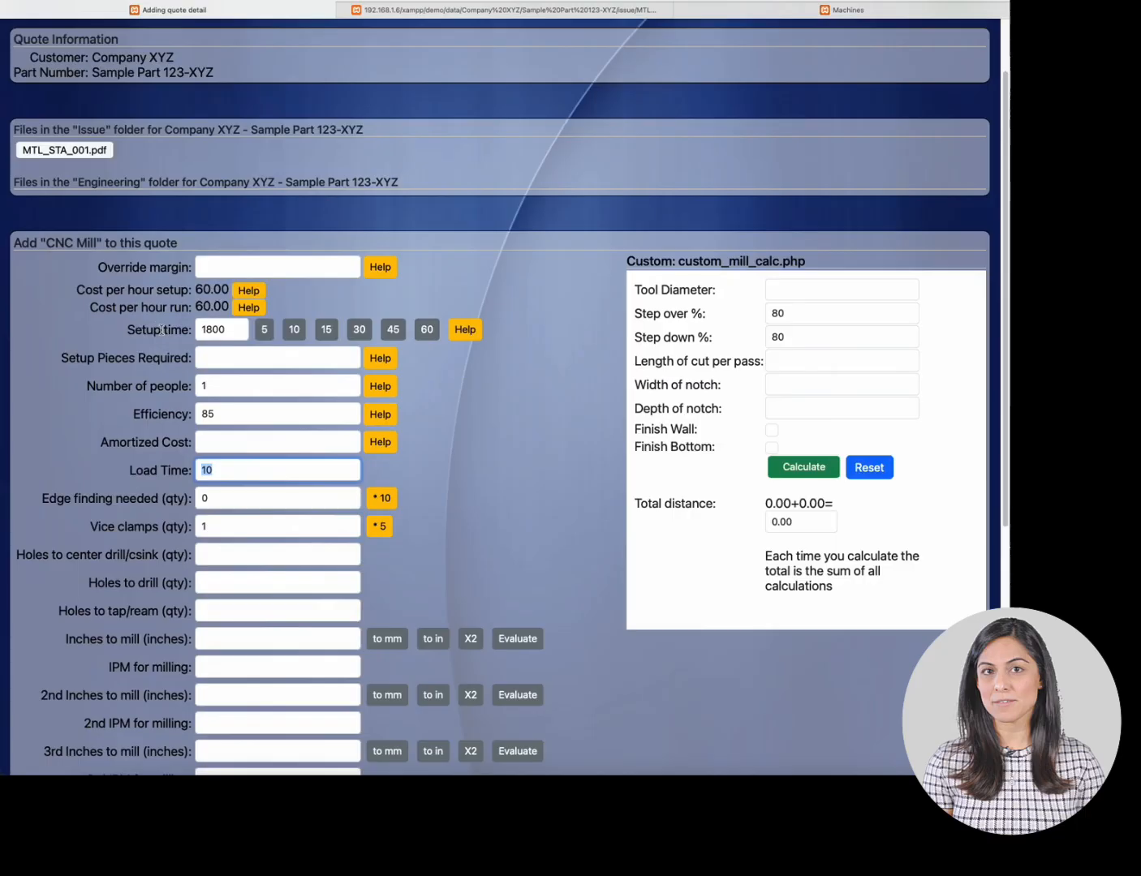
{"action": "left_click", "coordinate": [684, 13]}
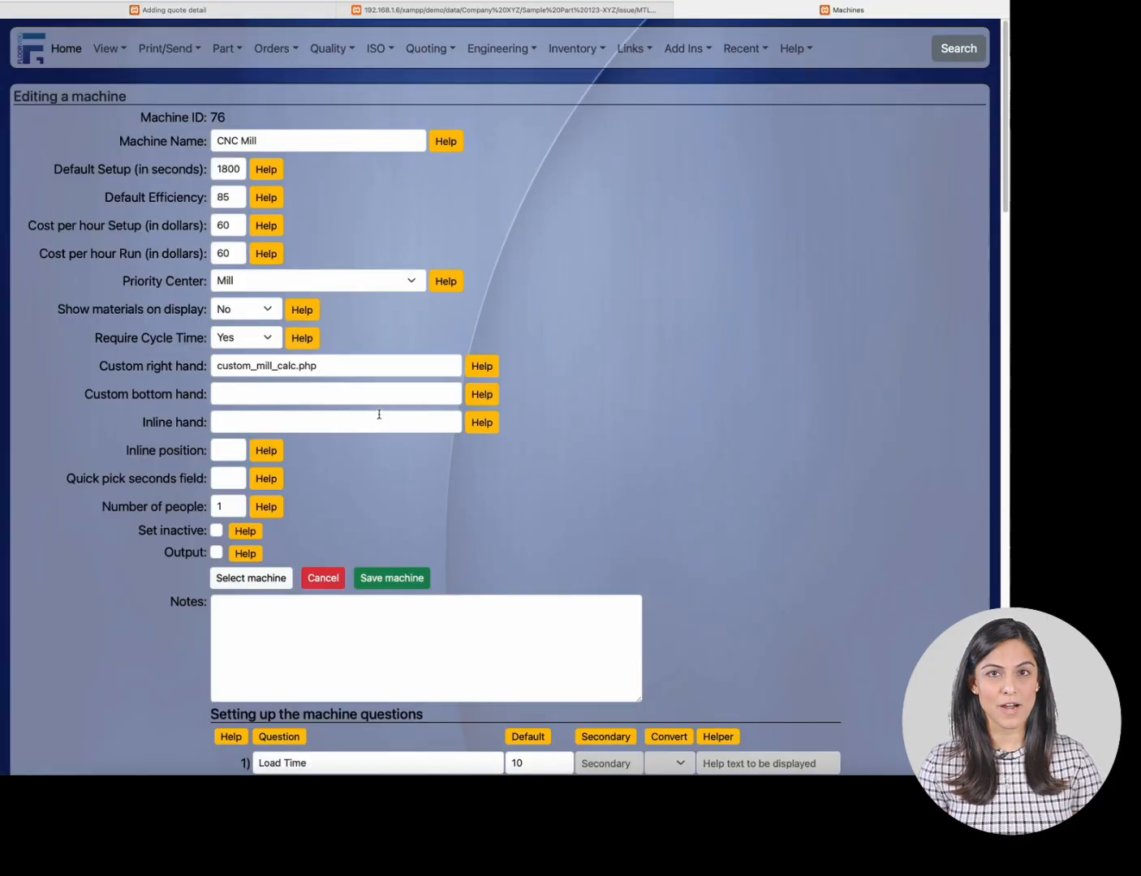
- Review the machine's question list, then highlight the quote form fields from Load Time to Holes to drill
{"action": "scroll", "coordinate": [379, 413], "scroll_direction": "down", "scroll_amount": 4}
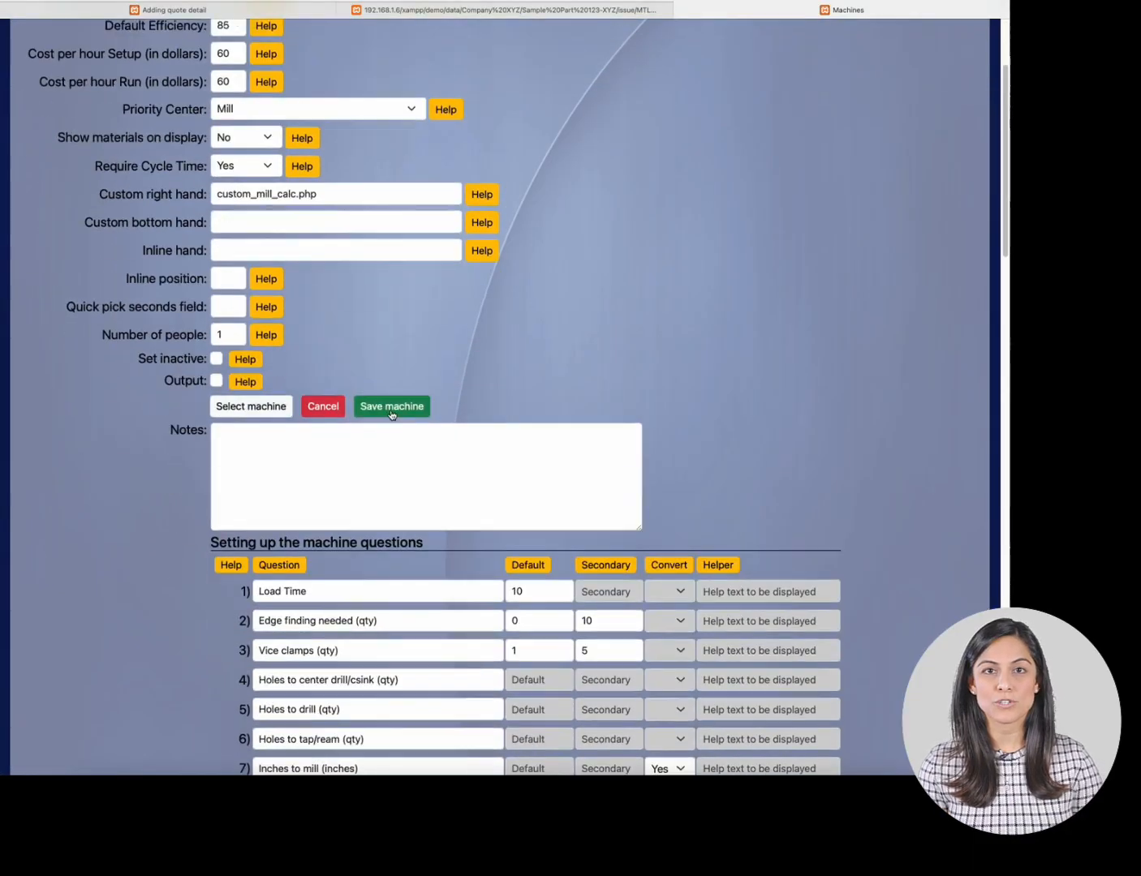
{"action": "scroll", "coordinate": [357, 430], "scroll_direction": "down", "scroll_amount": 5}
{"action": "scroll", "coordinate": [317, 372], "scroll_direction": "down", "scroll_amount": 1}
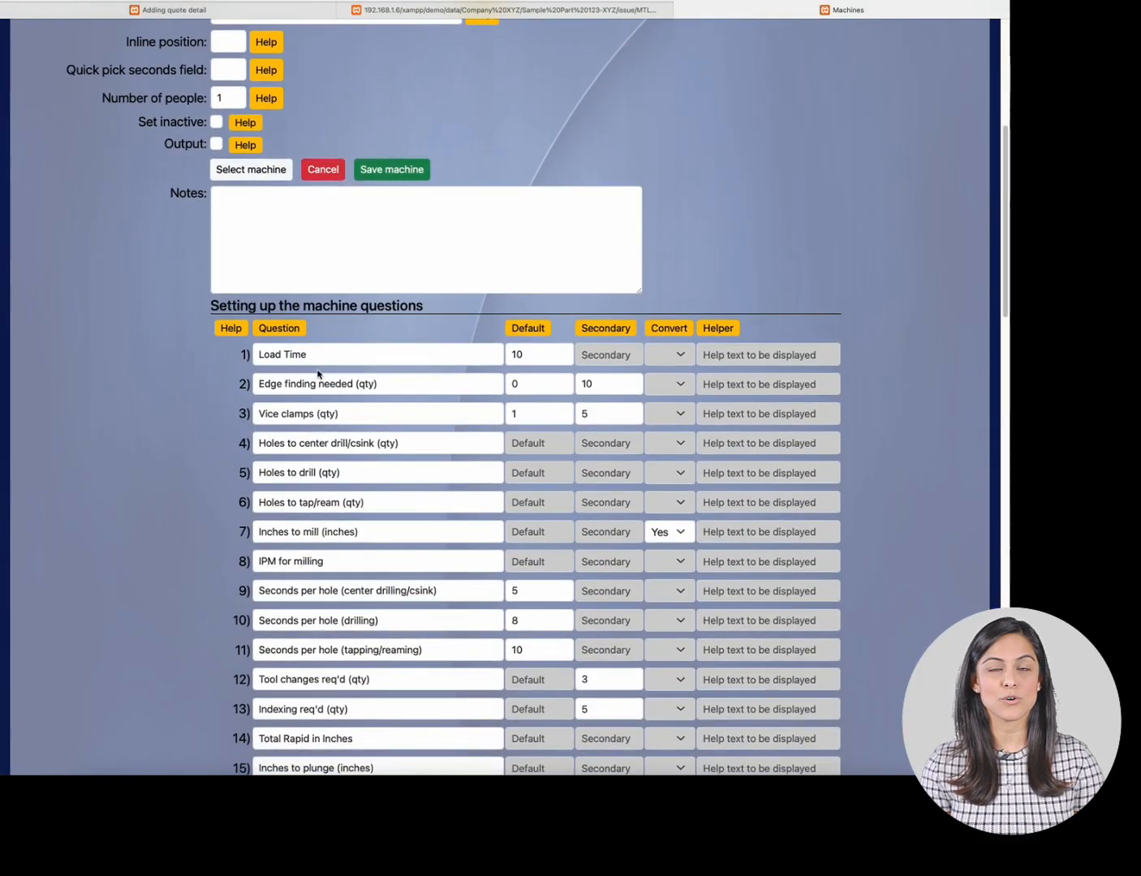
{"action": "scroll", "coordinate": [319, 375], "scroll_direction": "down", "scroll_amount": 3}
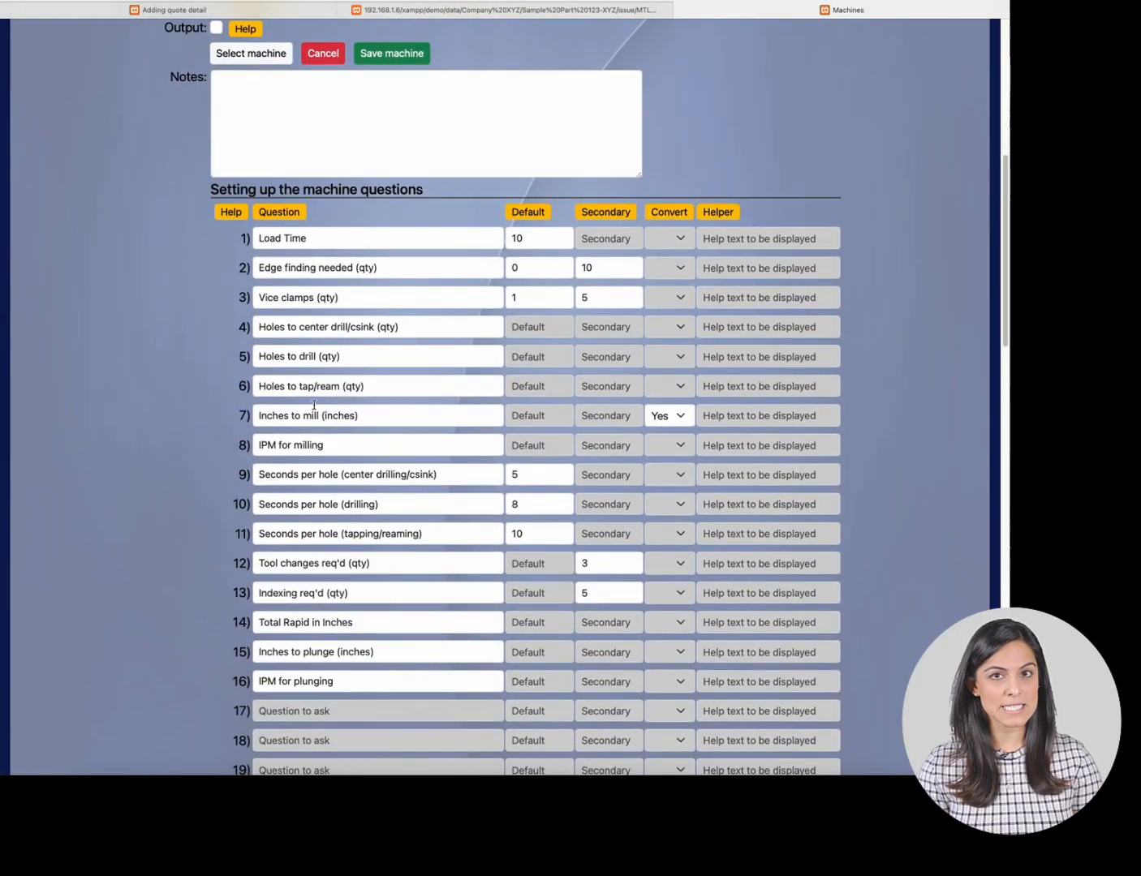
{"action": "scroll", "coordinate": [315, 405], "scroll_direction": "down", "scroll_amount": 1}
{"action": "scroll", "coordinate": [252, 249], "scroll_direction": "up", "scroll_amount": 2}
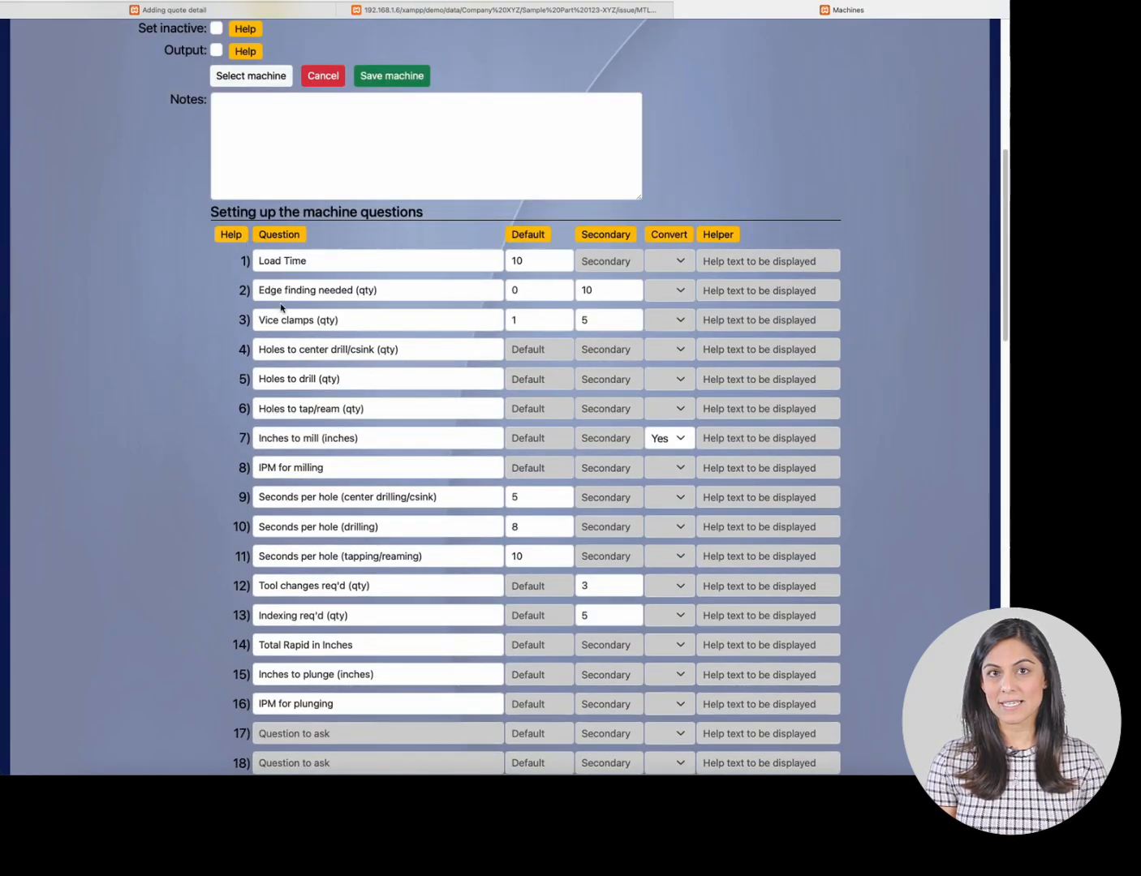
{"action": "left_click", "coordinate": [237, 10]}
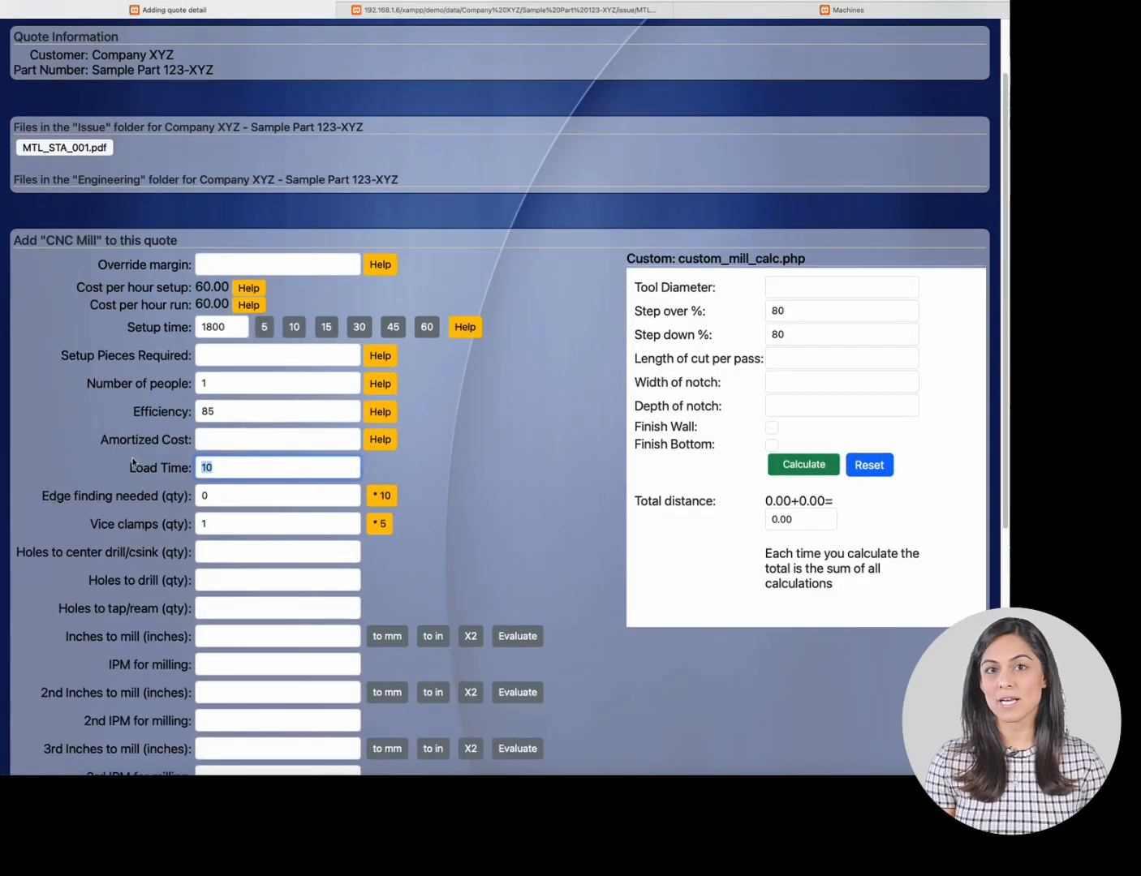
{"action": "left_click_drag", "start_coordinate": [133, 460], "coordinate": [166, 595]}
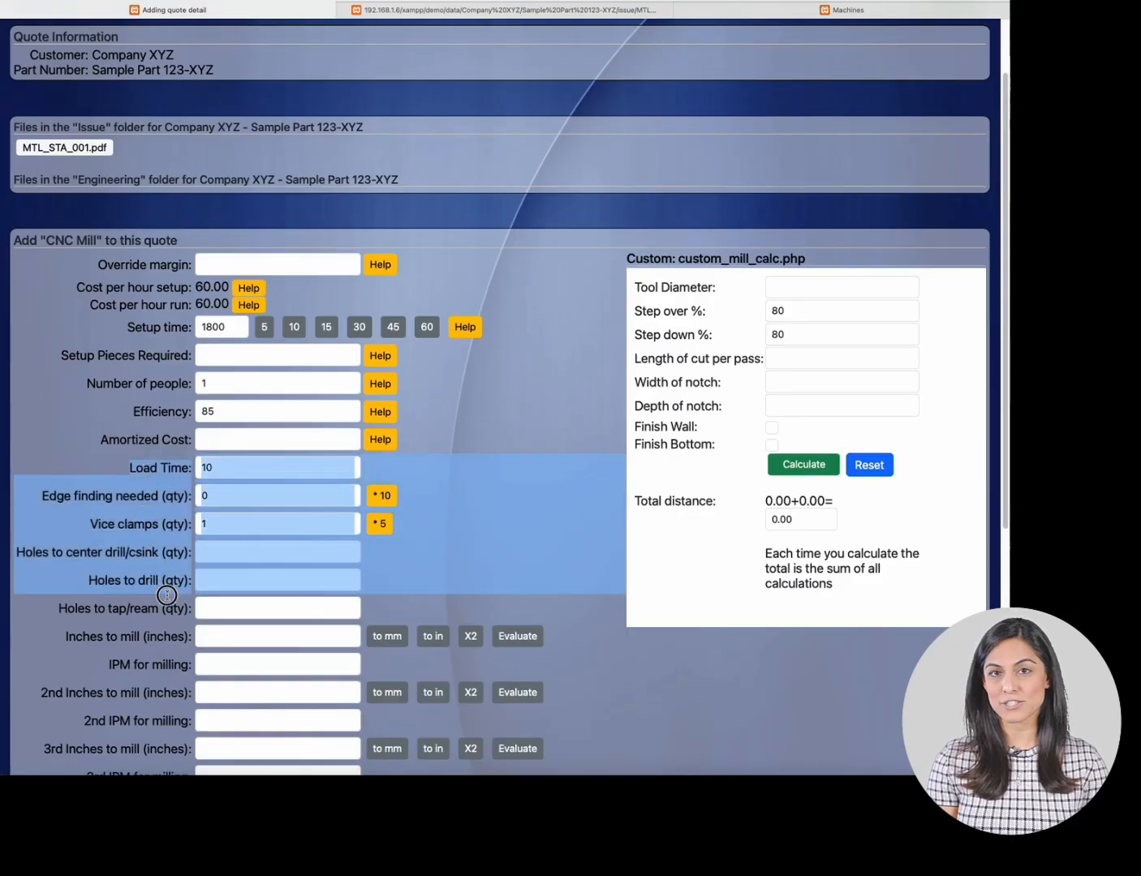
- Check the part's Mounting Plate drawing for the holes to be drilled
{"action": "left_click", "coordinate": [465, 554]}
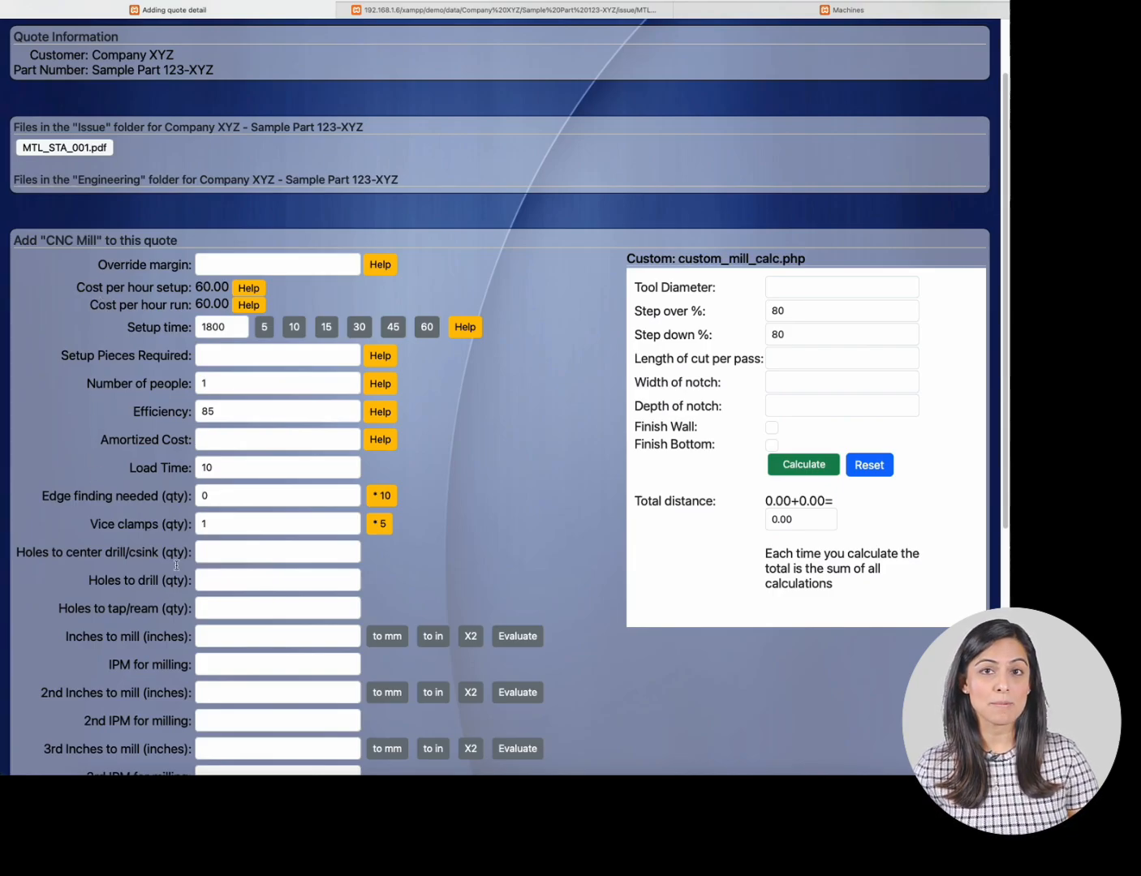
{"action": "scroll", "coordinate": [182, 484], "scroll_direction": "down", "scroll_amount": 2}
{"action": "scroll", "coordinate": [121, 299], "scroll_direction": "up", "scroll_amount": 3}
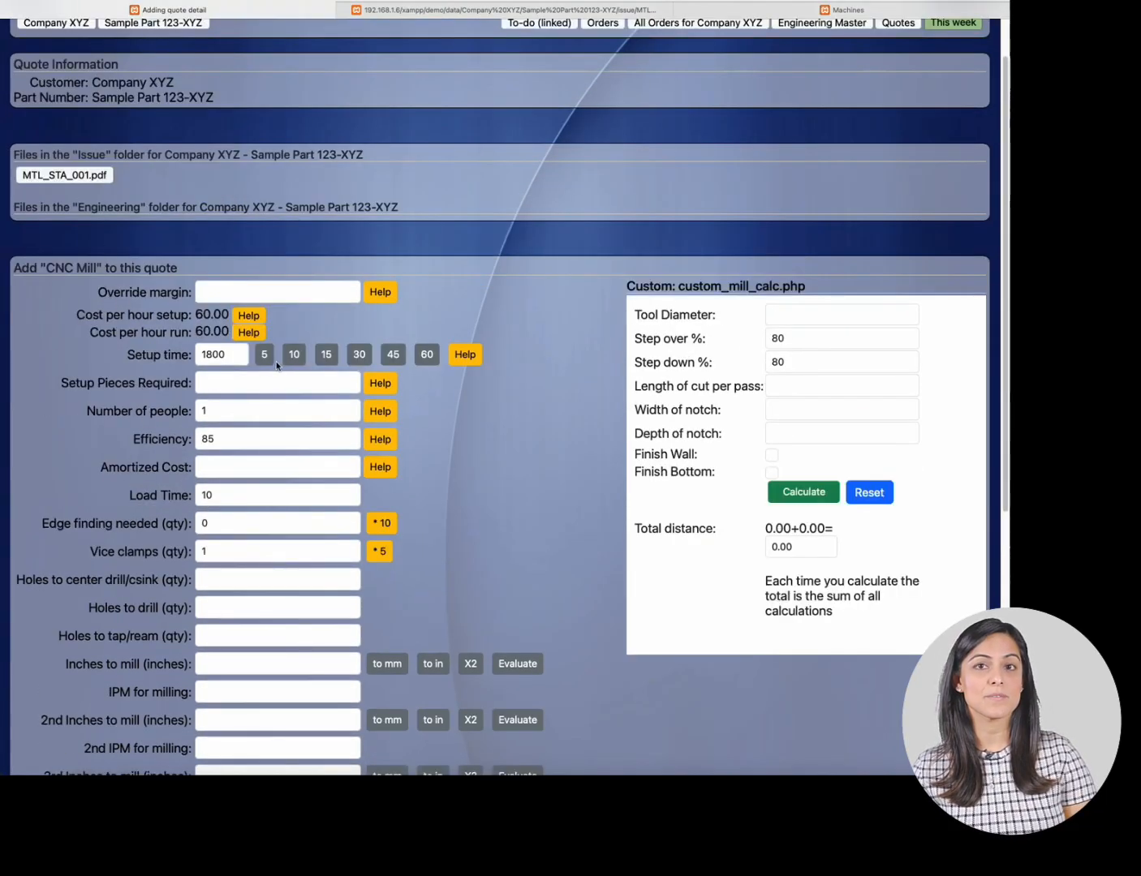
{"action": "left_click", "coordinate": [460, 12]}
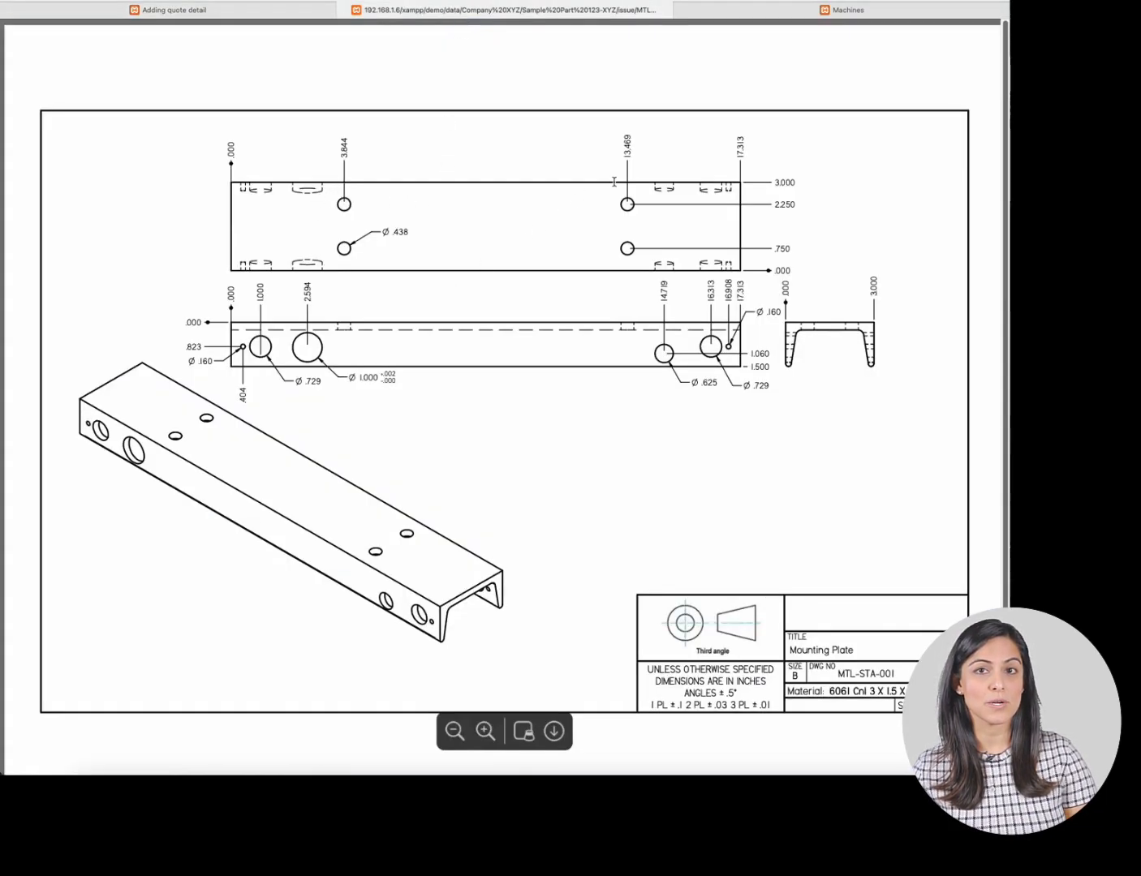
{"action": "left_click", "coordinate": [237, 11]}
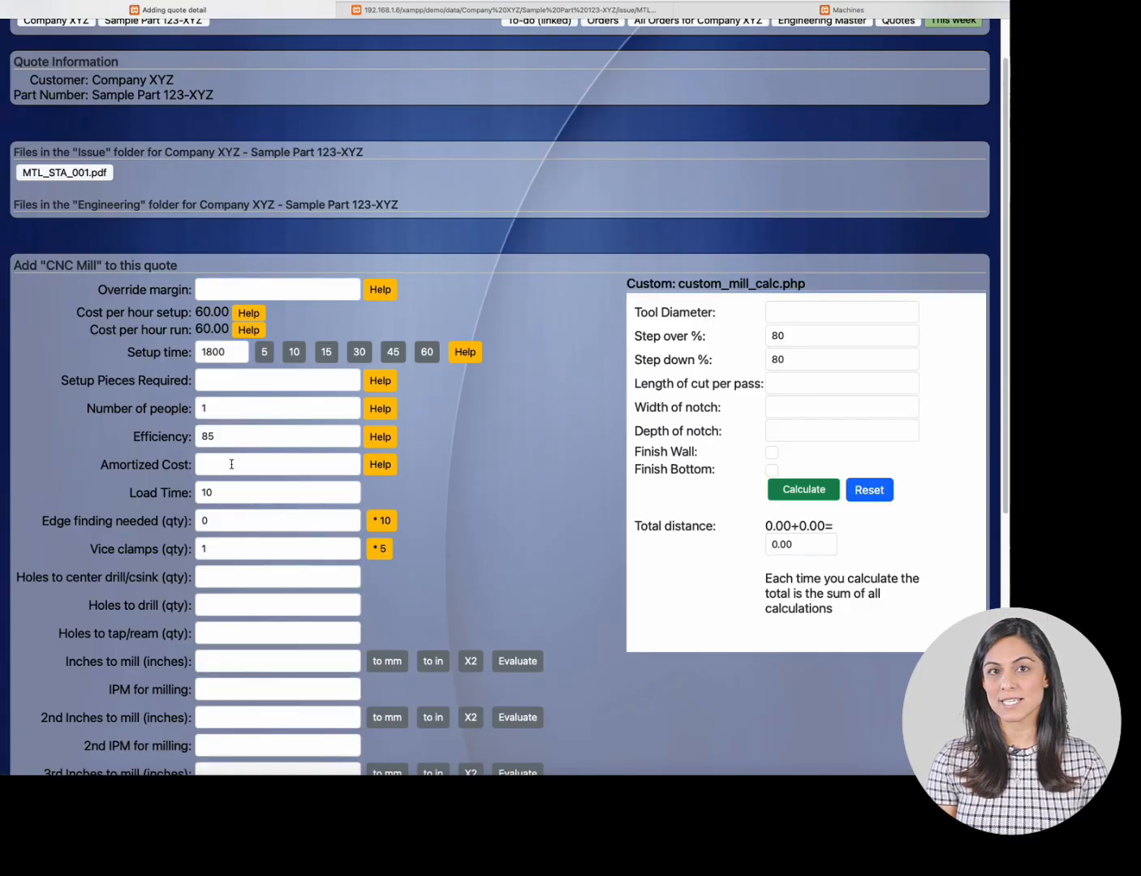
- Enter 4 holes to drill in the CNC Mill quote form and save the quote
{"action": "scroll", "coordinate": [239, 463], "scroll_direction": "down", "scroll_amount": 2}
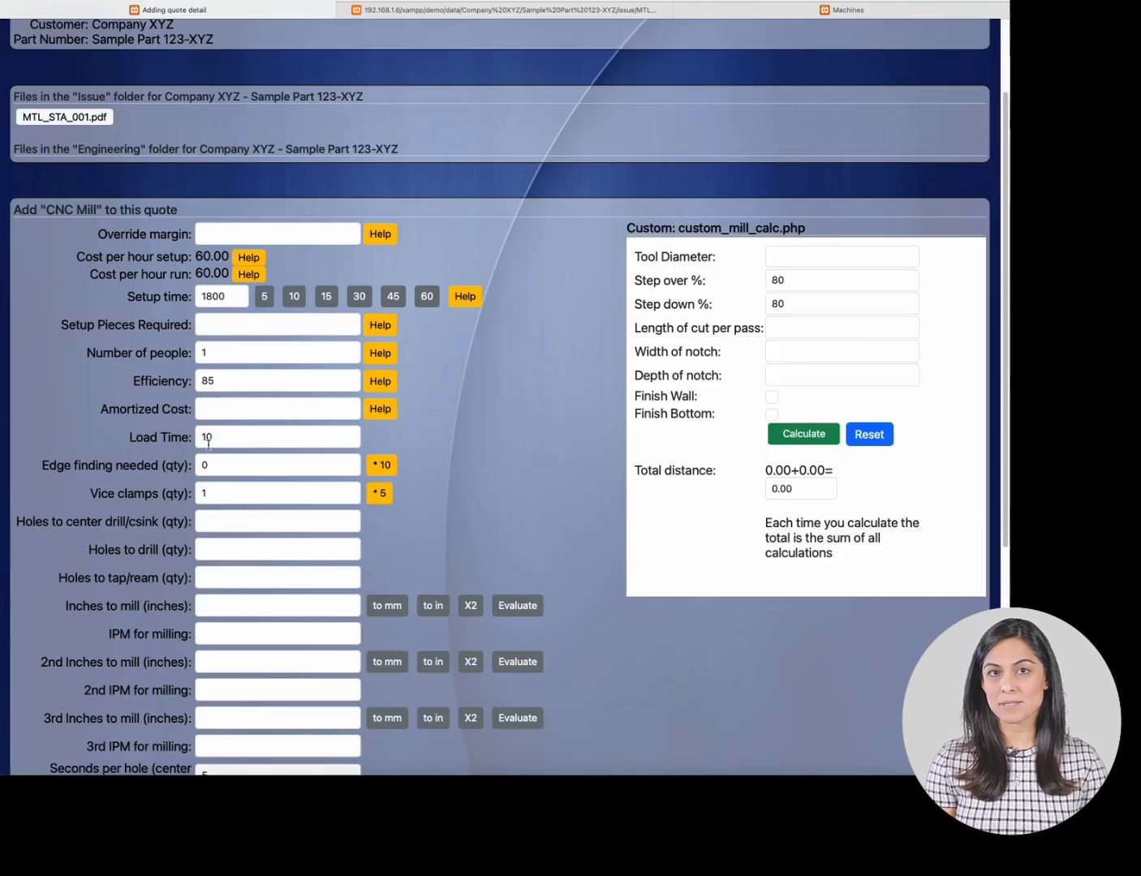
{"action": "left_click", "coordinate": [223, 541]}
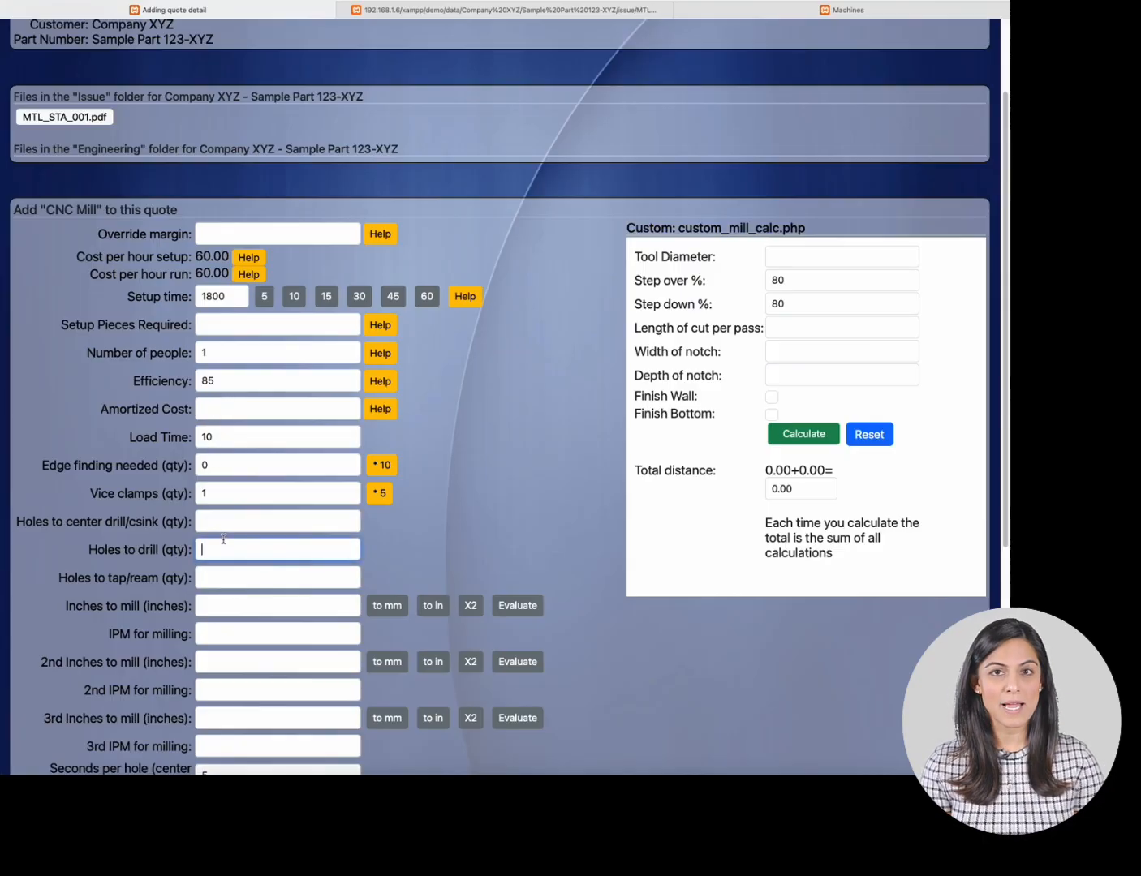
{"action": "type", "text": "4"}
{"action": "scroll", "coordinate": [244, 516], "scroll_direction": "down", "scroll_amount": 2}
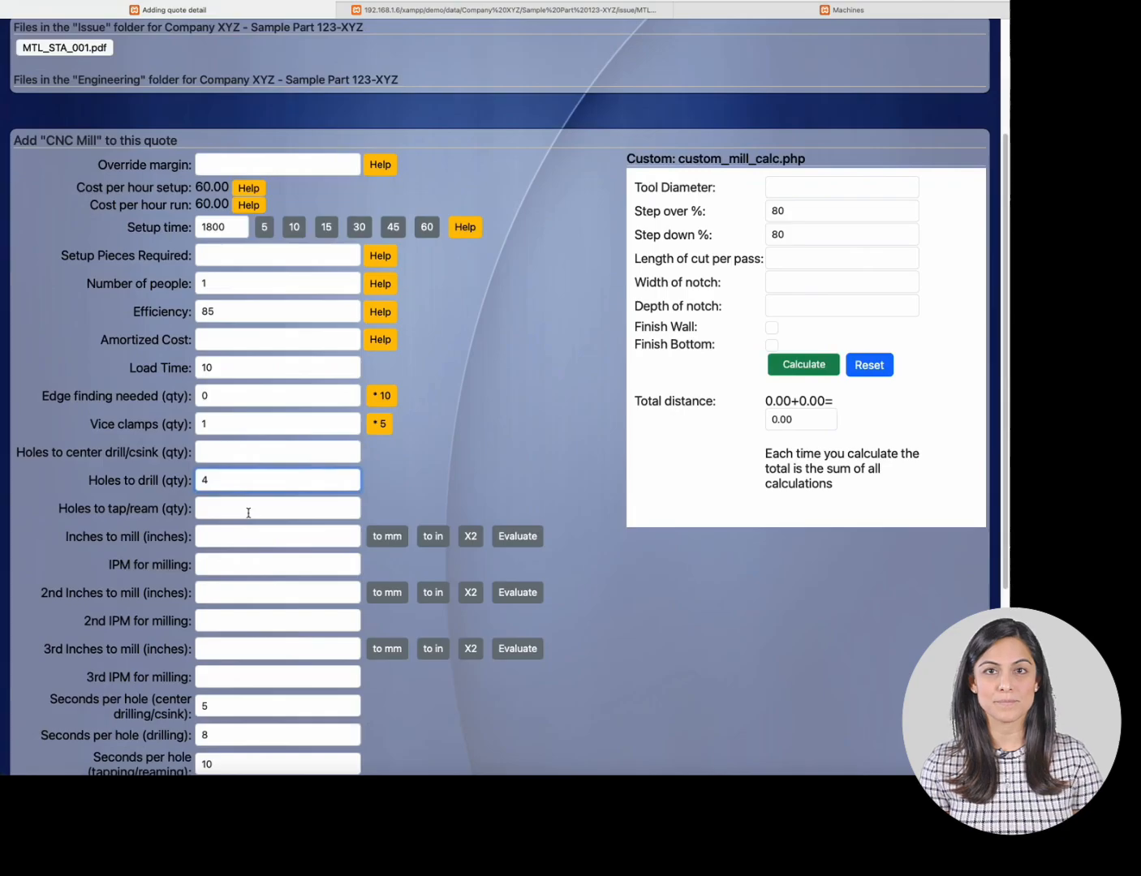
{"action": "scroll", "coordinate": [248, 512], "scroll_direction": "down", "scroll_amount": 6}
{"action": "scroll", "coordinate": [227, 560], "scroll_direction": "down", "scroll_amount": 2}
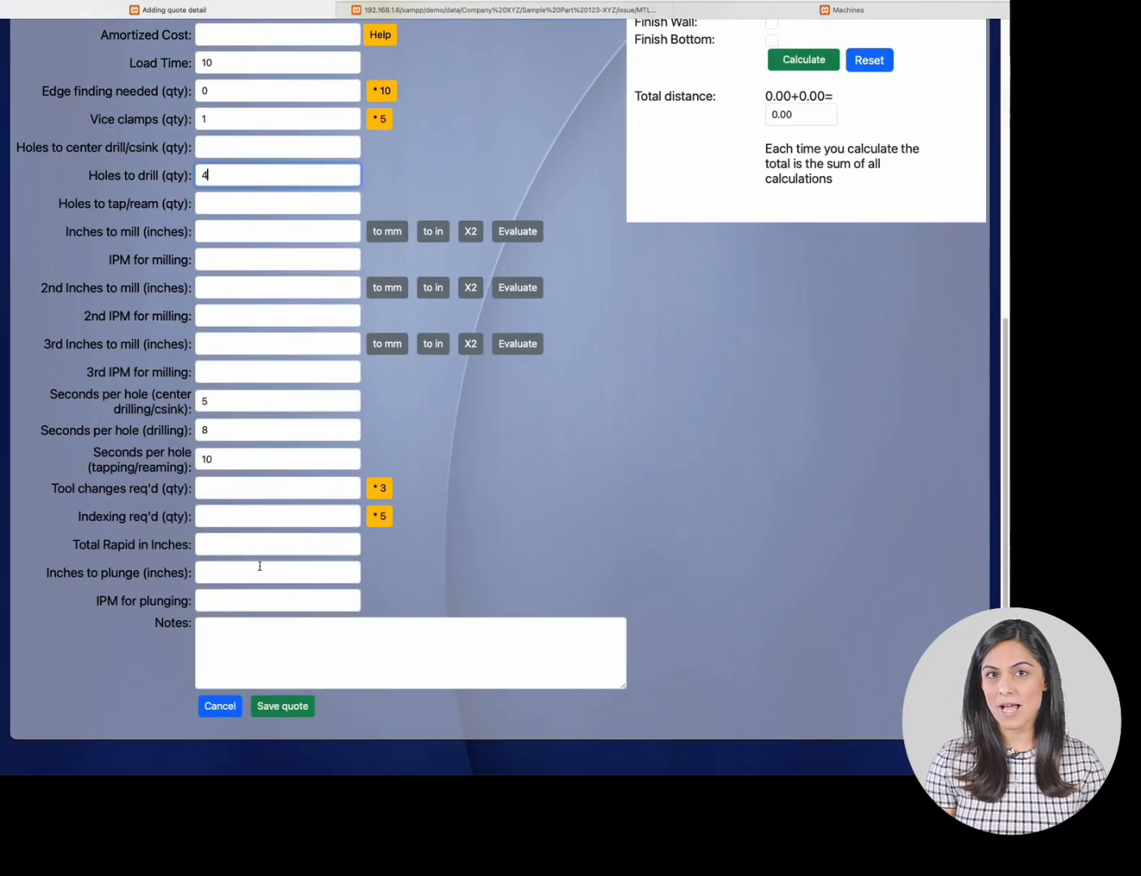
{"action": "left_click", "coordinate": [300, 707]}
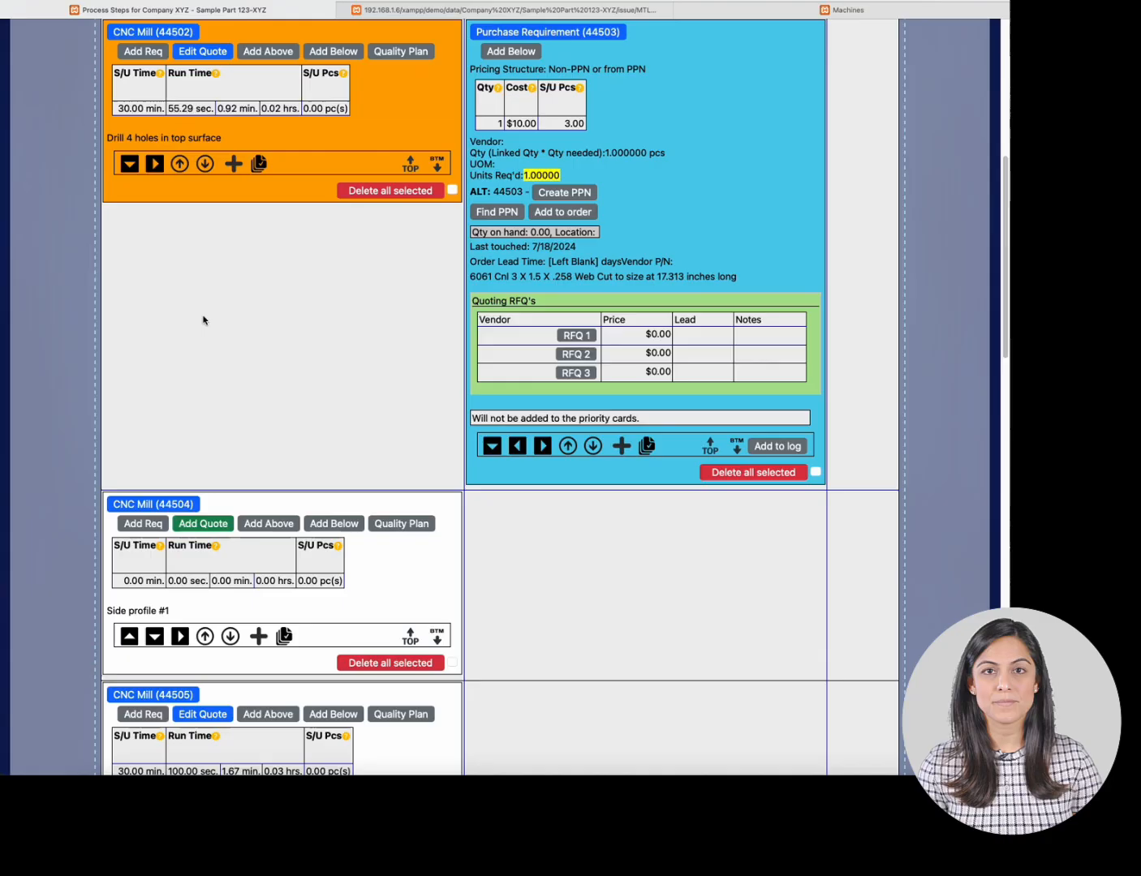
- Add a quote to the Side profile #1 CNC Mill step with 6 holes to drill and 1 hole to tap/ream
{"action": "scroll", "coordinate": [204, 321], "scroll_direction": "down", "scroll_amount": 1}
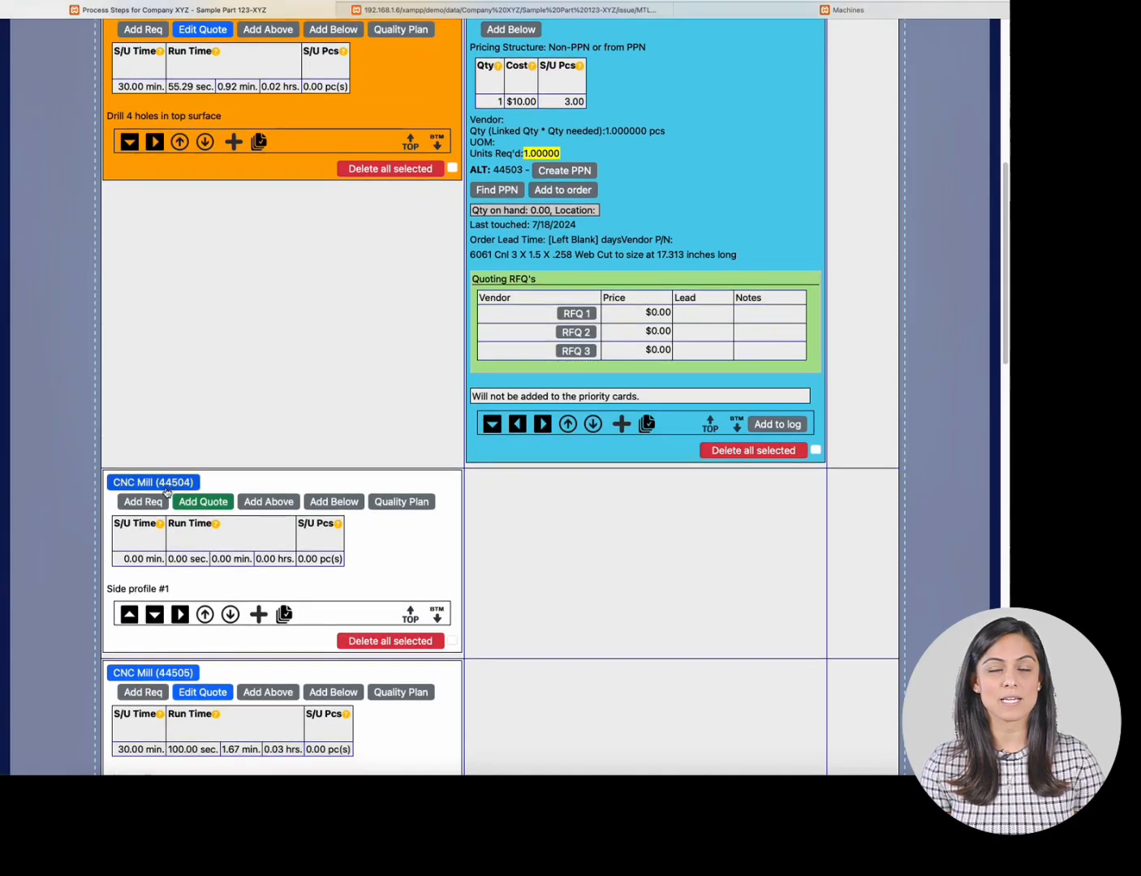
{"action": "left_click", "coordinate": [420, 11]}
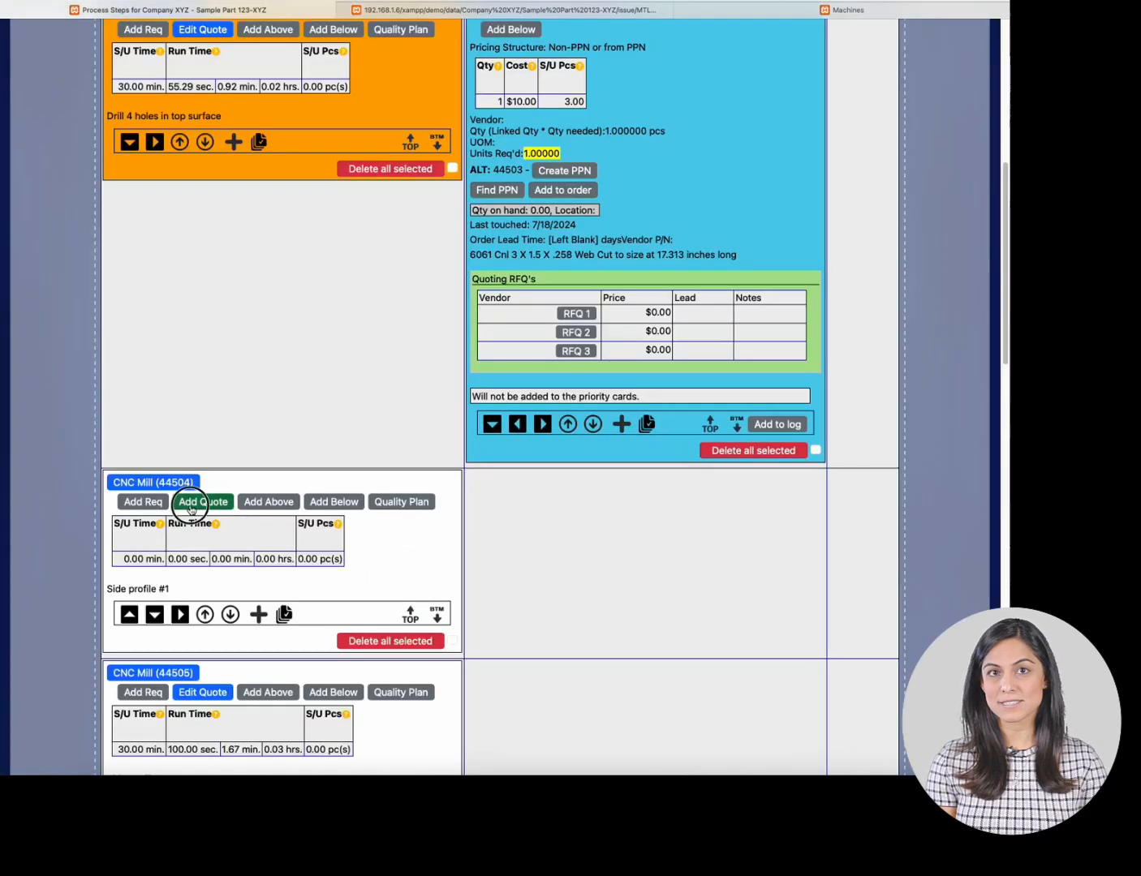
{"action": "left_click", "coordinate": [189, 502]}
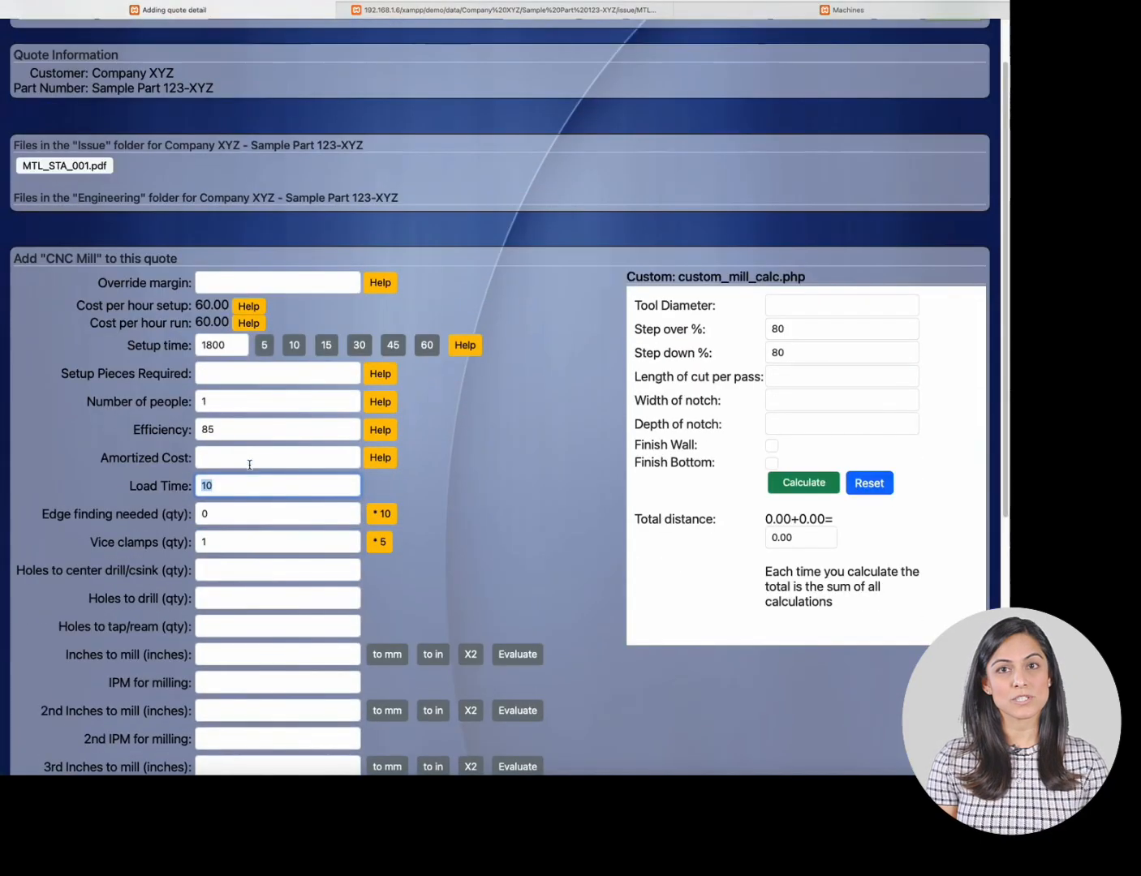
{"action": "left_click", "coordinate": [212, 598]}
{"action": "type", "text": "6"}
{"action": "left_click", "coordinate": [217, 626]}
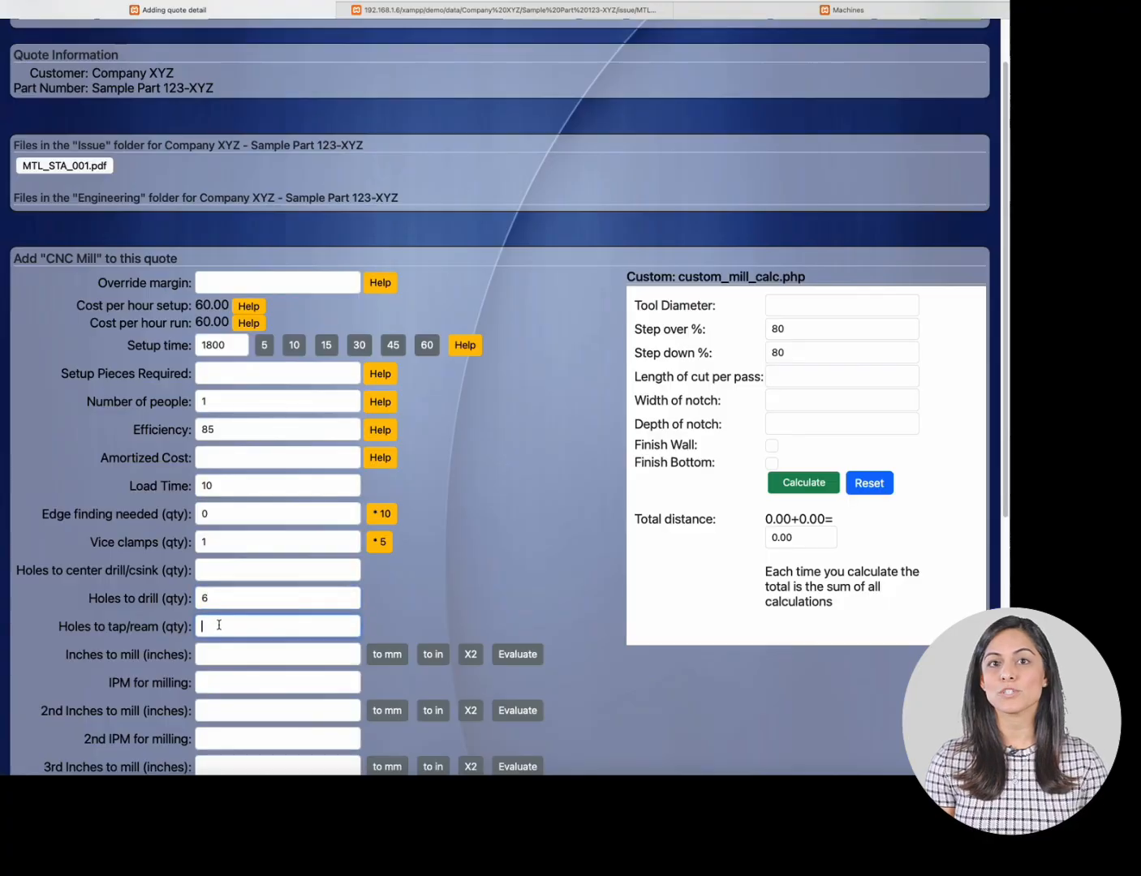
{"action": "type", "text": "1"}
{"action": "scroll", "coordinate": [232, 585], "scroll_direction": "down", "scroll_amount": 5}
{"action": "scroll", "coordinate": [228, 594], "scroll_direction": "down", "scroll_amount": 2}
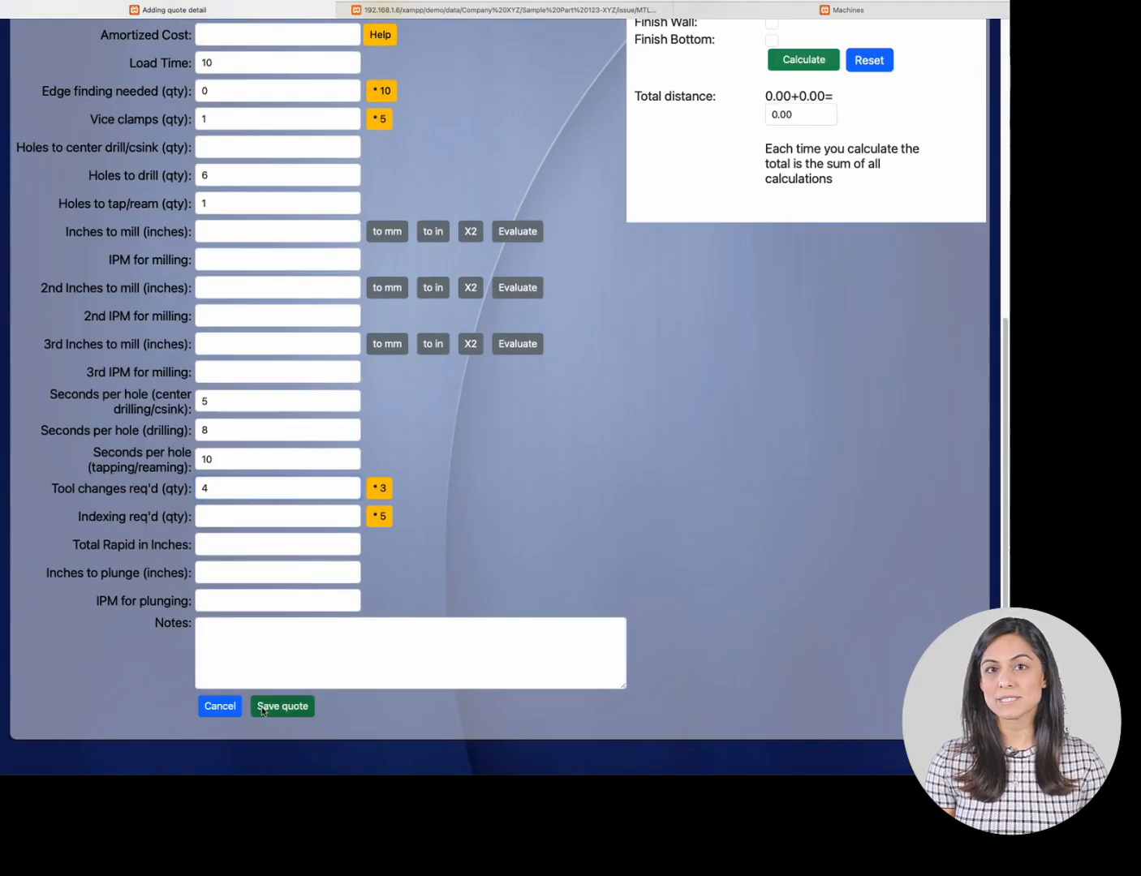
{"action": "left_click", "coordinate": [282, 705]}
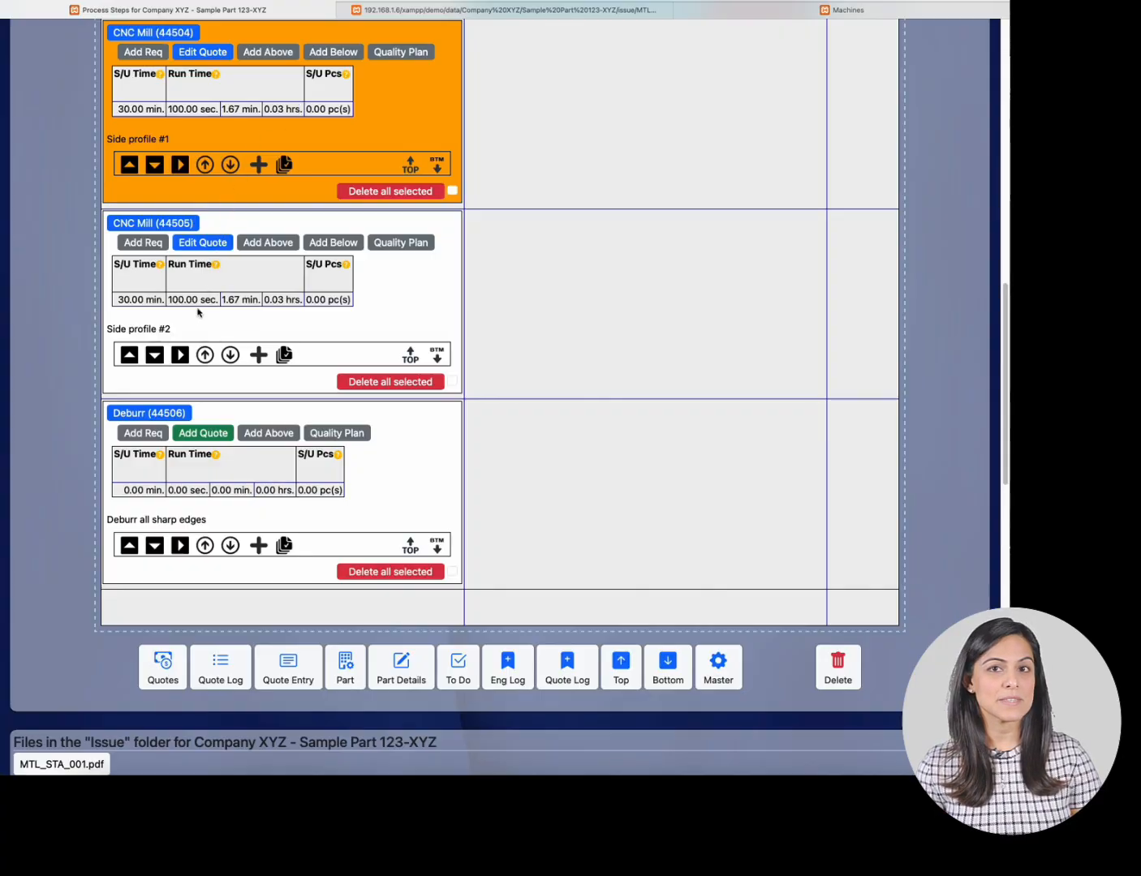
- Set the holes to drill in the Side profile #2 CNC Mill quote to 5 and save it
{"action": "left_click", "coordinate": [466, 12]}
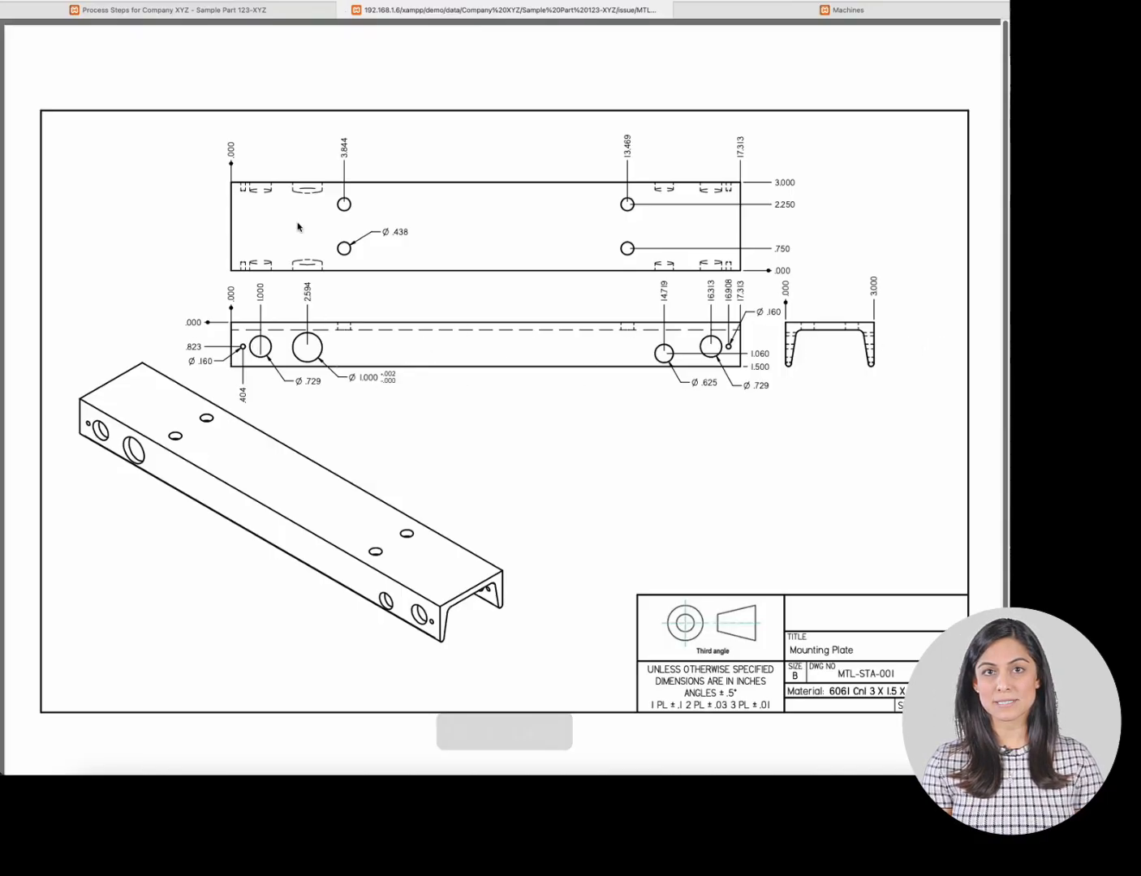
{"action": "left_click", "coordinate": [268, 11]}
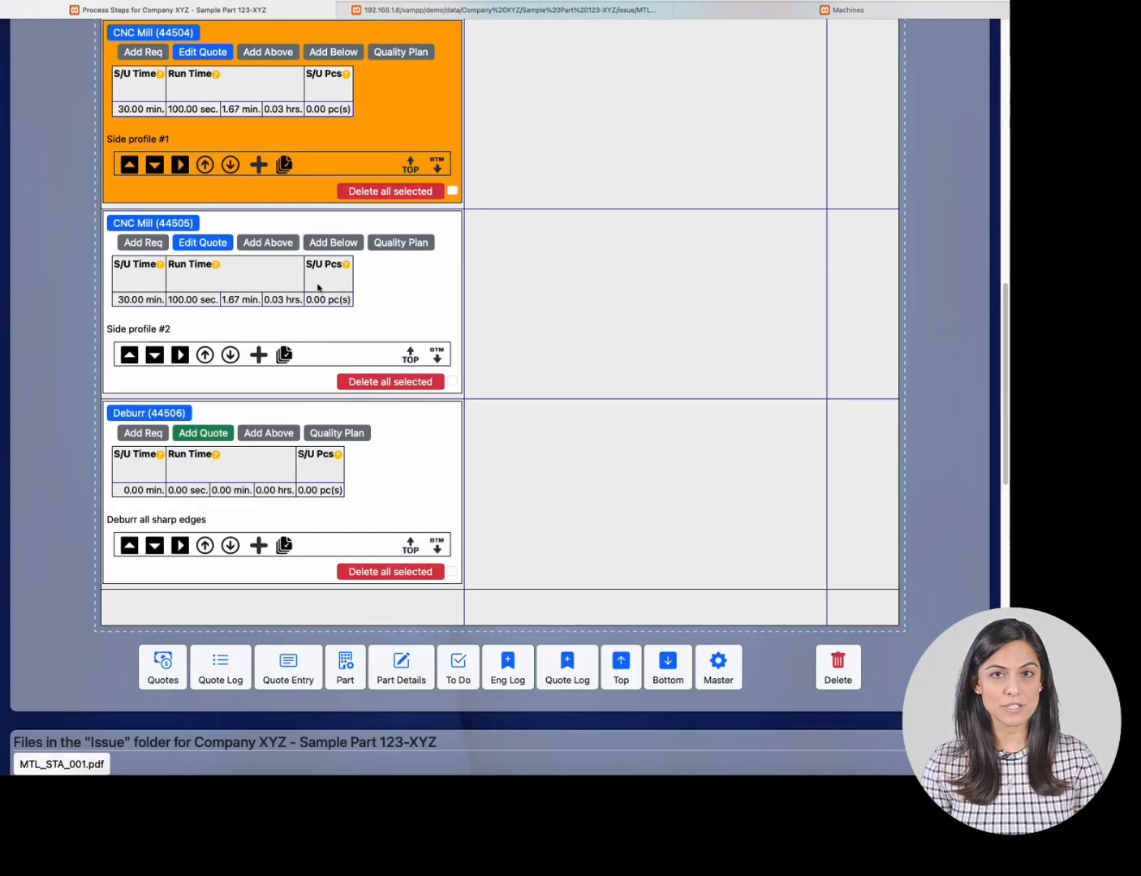
{"action": "left_click", "coordinate": [215, 243]}
{"action": "scroll", "coordinate": [252, 342], "scroll_direction": "down", "scroll_amount": 2}
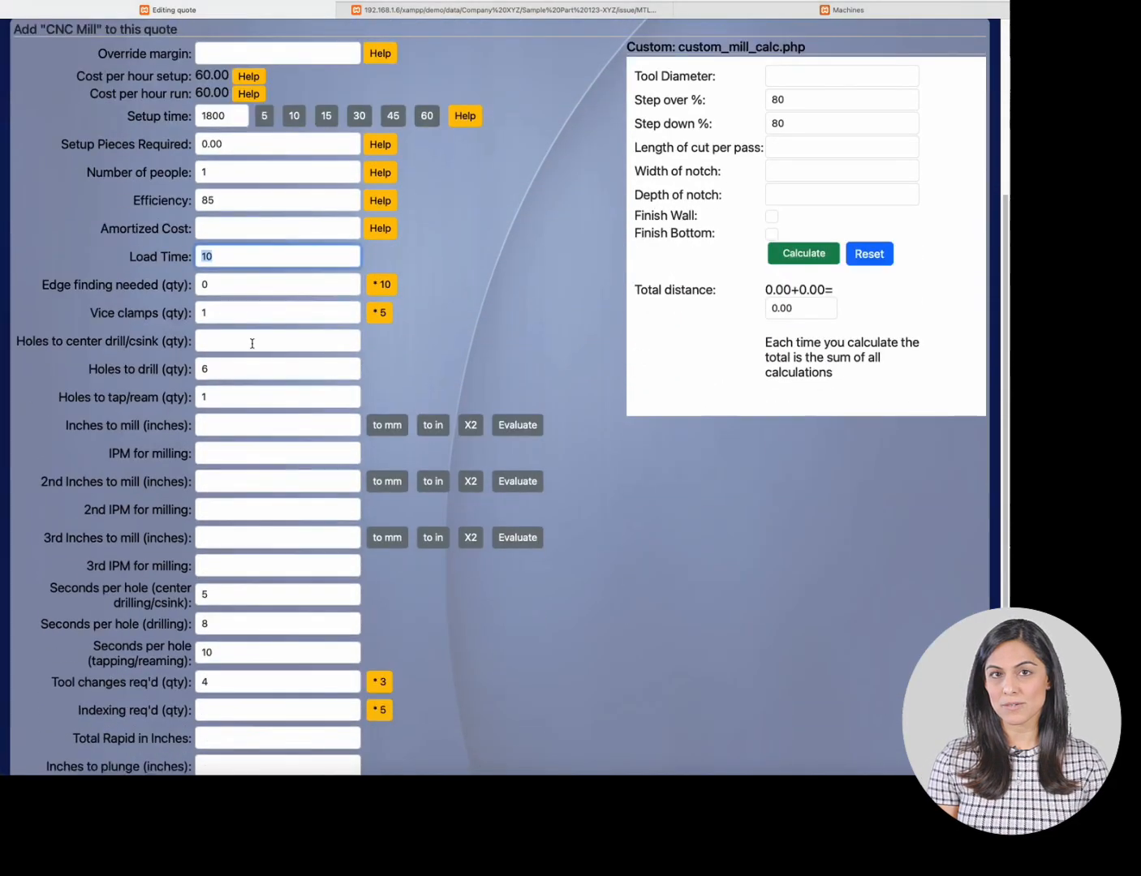
{"action": "left_click", "coordinate": [240, 366]}
{"action": "type", "text": "5"}
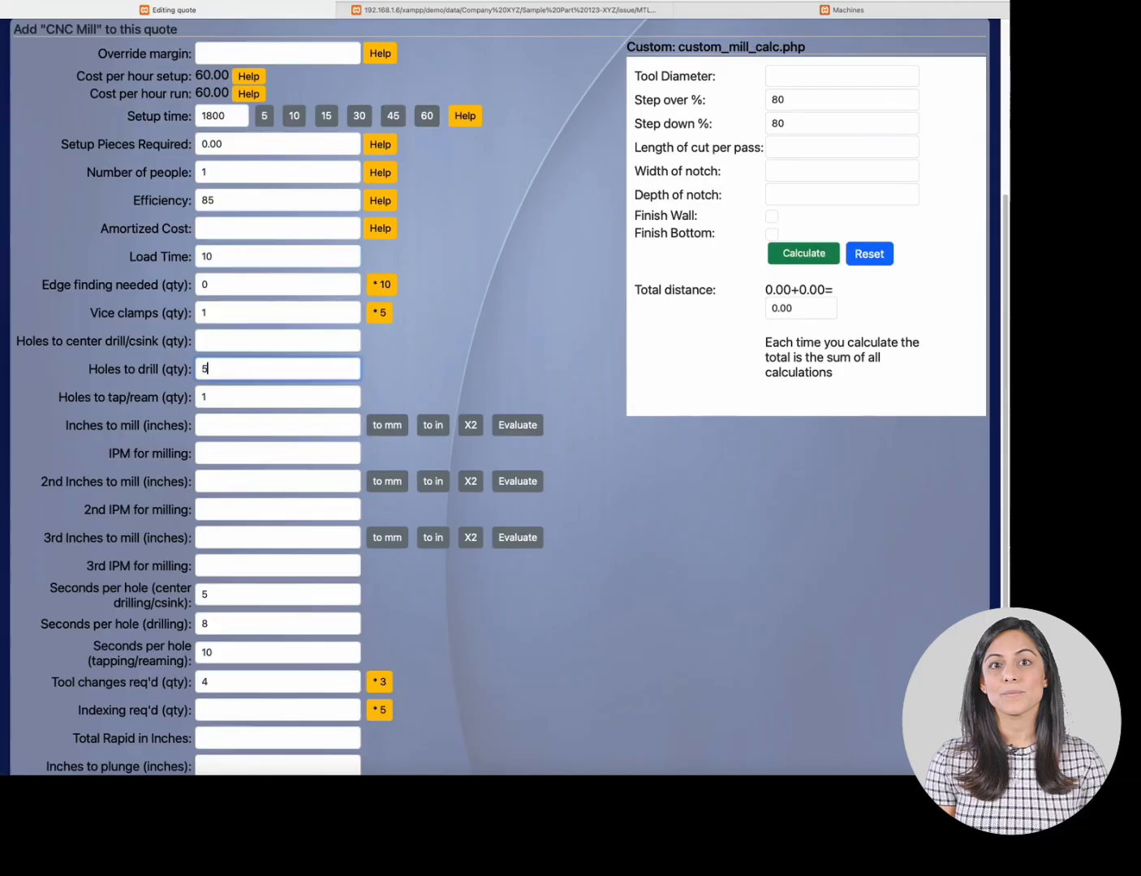
{"action": "key", "text": "Return"}
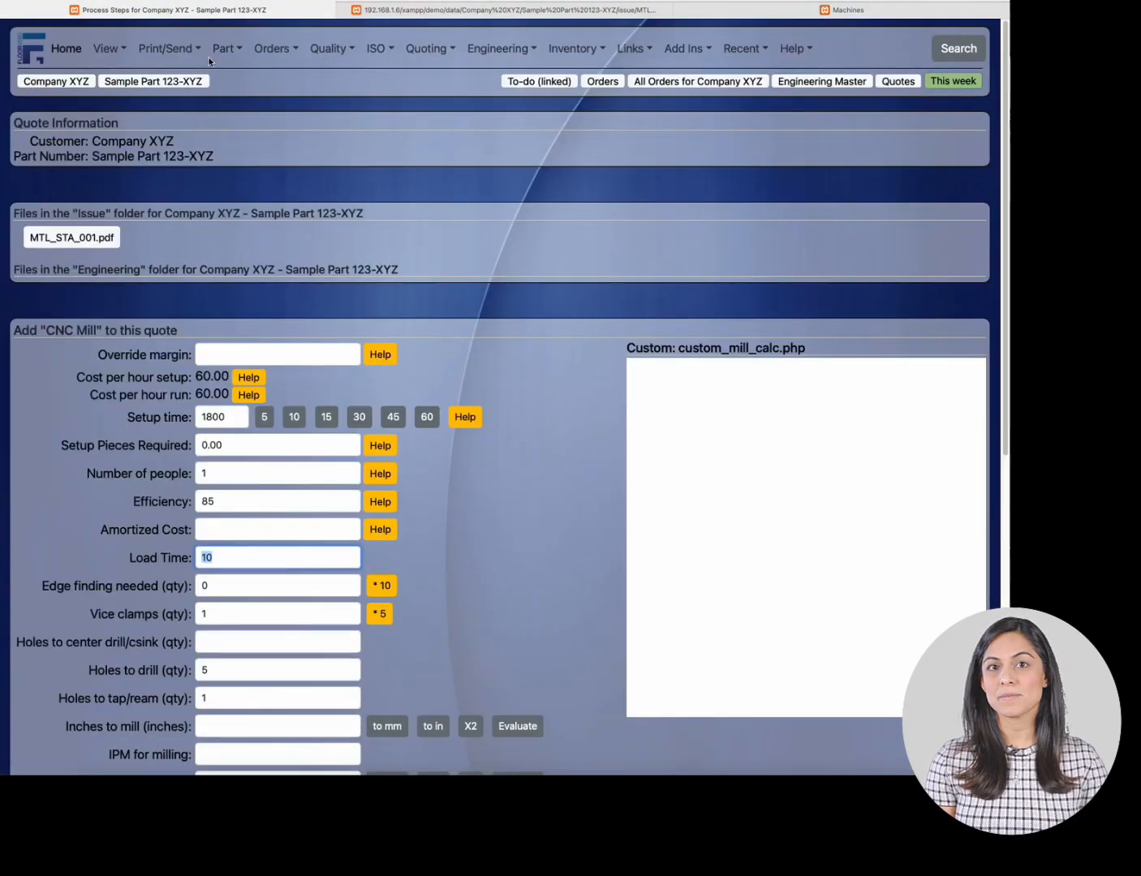
- Change the Side profile #2 CNC Mill quote's holes to drill to 6 and save it
{"action": "left_click", "coordinate": [204, 51]}
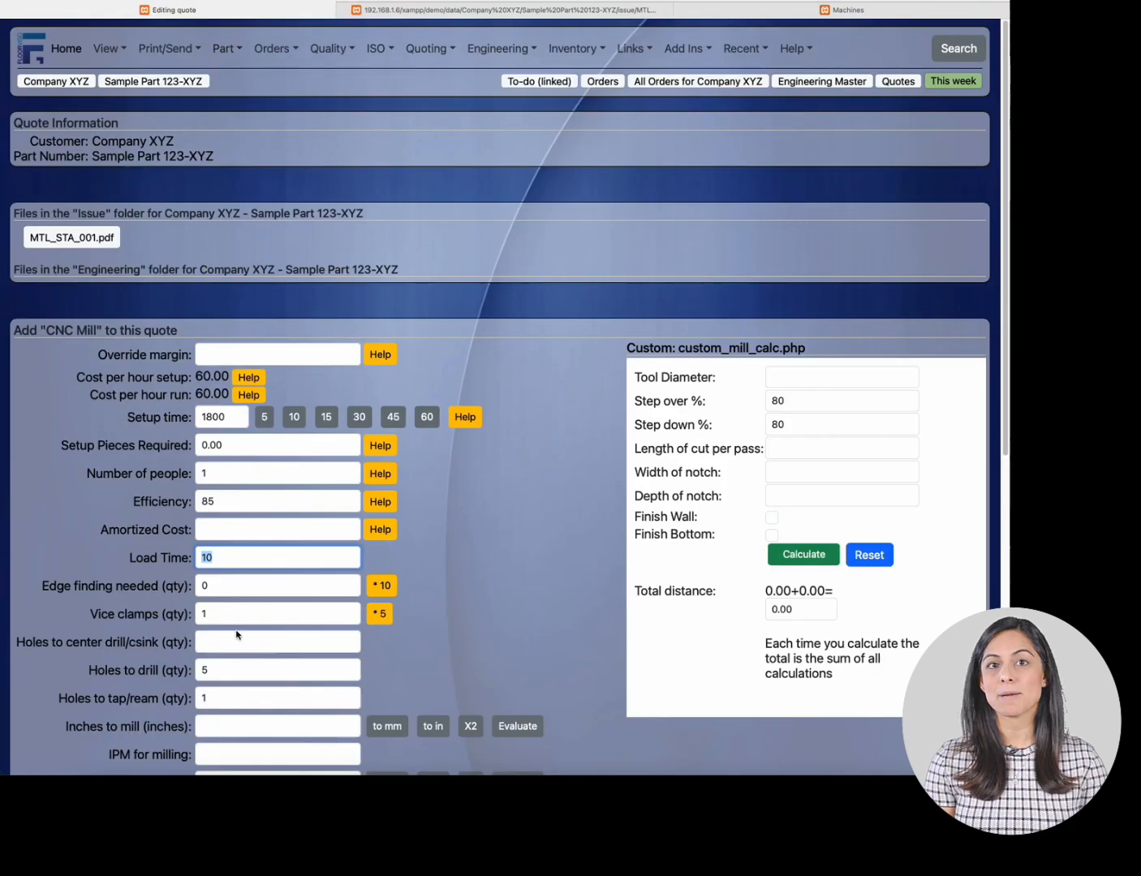
{"action": "left_click", "coordinate": [243, 666]}
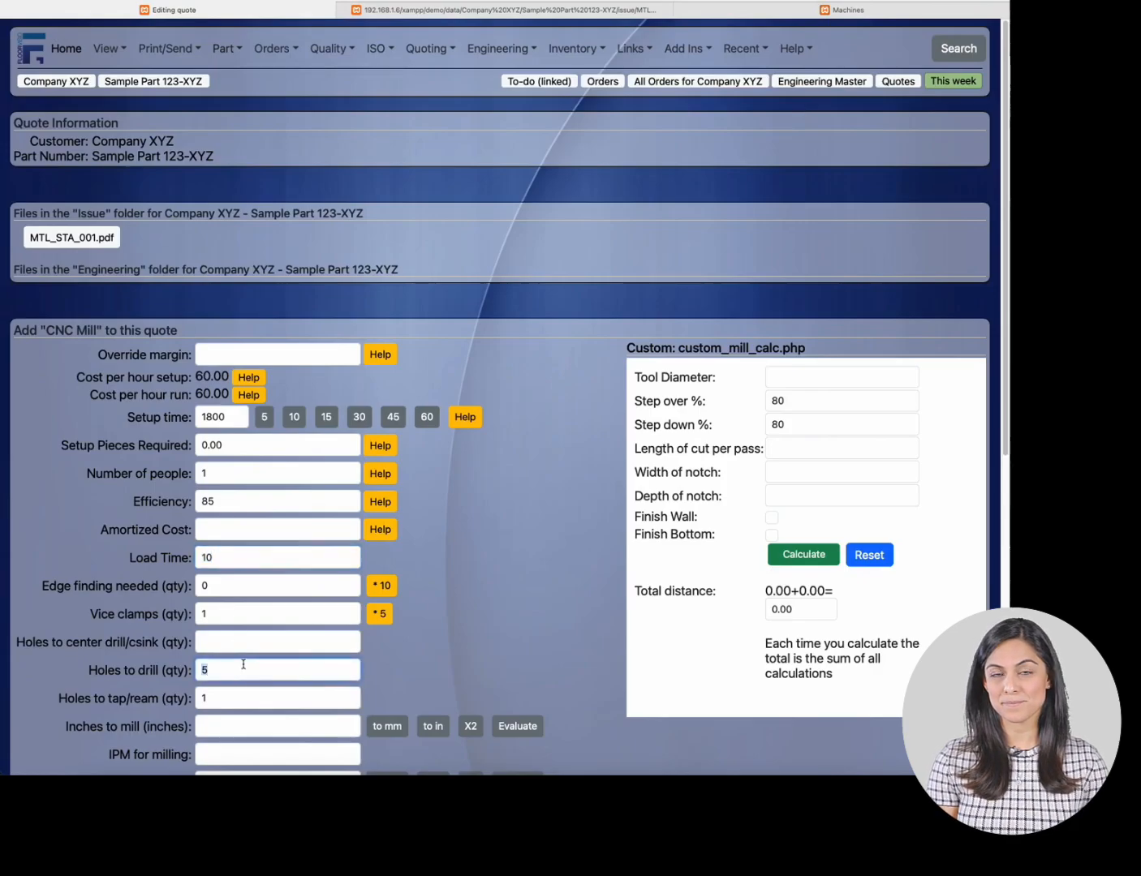
{"action": "type", "text": "6"}
{"action": "scroll", "coordinate": [224, 643], "scroll_direction": "down", "scroll_amount": 7}
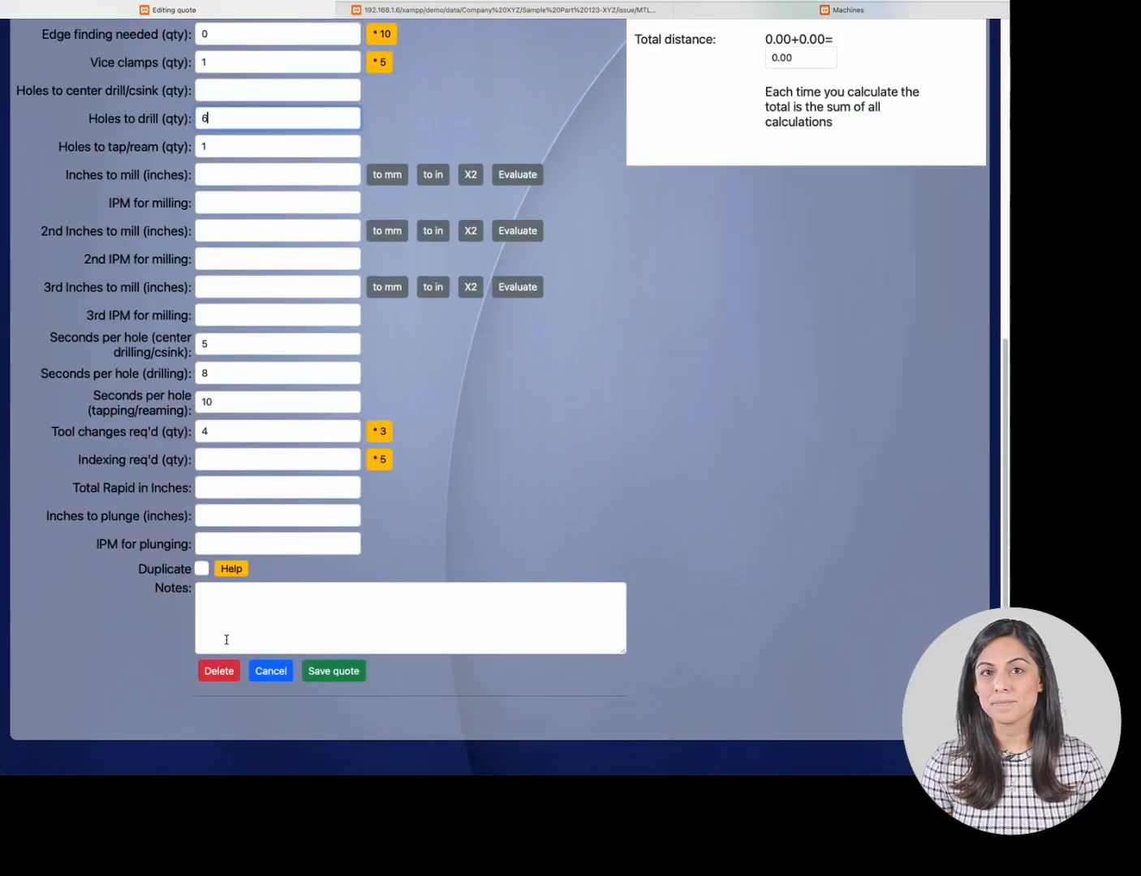
{"action": "left_click", "coordinate": [314, 670]}
- Open the Deburr step's quote form and compare it with the Deburr [13] machine's setup questions
{"action": "scroll", "coordinate": [382, 285], "scroll_direction": "down", "scroll_amount": 4}
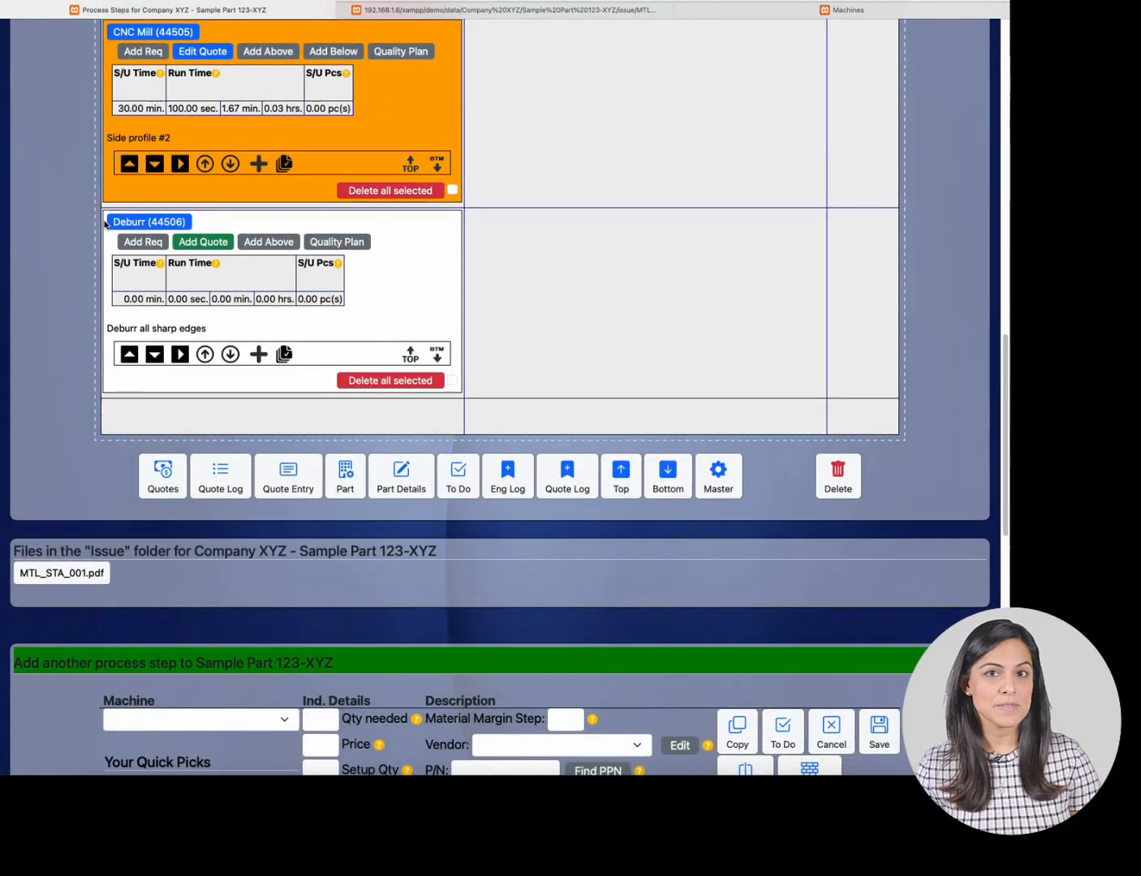
{"action": "left_click", "coordinate": [191, 243]}
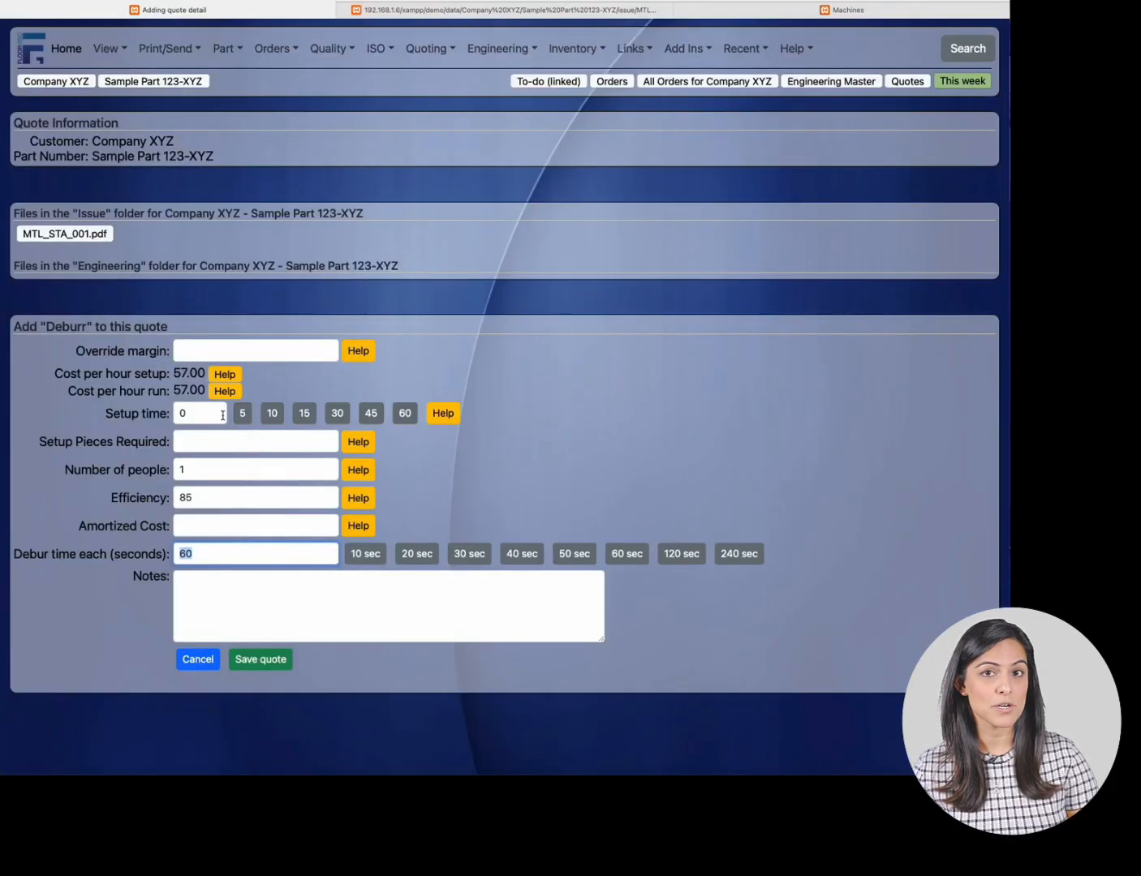
{"action": "left_click", "coordinate": [828, 15]}
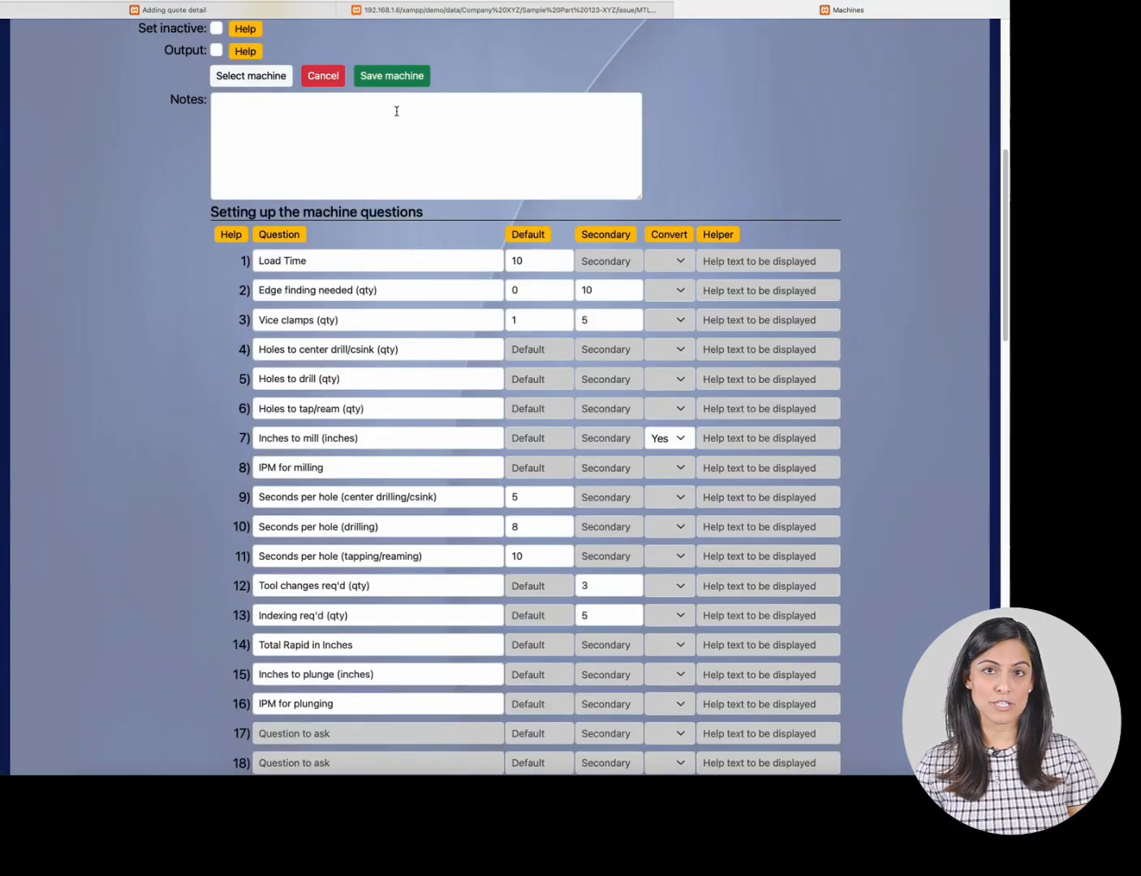
{"action": "left_click", "coordinate": [280, 81]}
{"action": "left_click", "coordinate": [529, 95]}
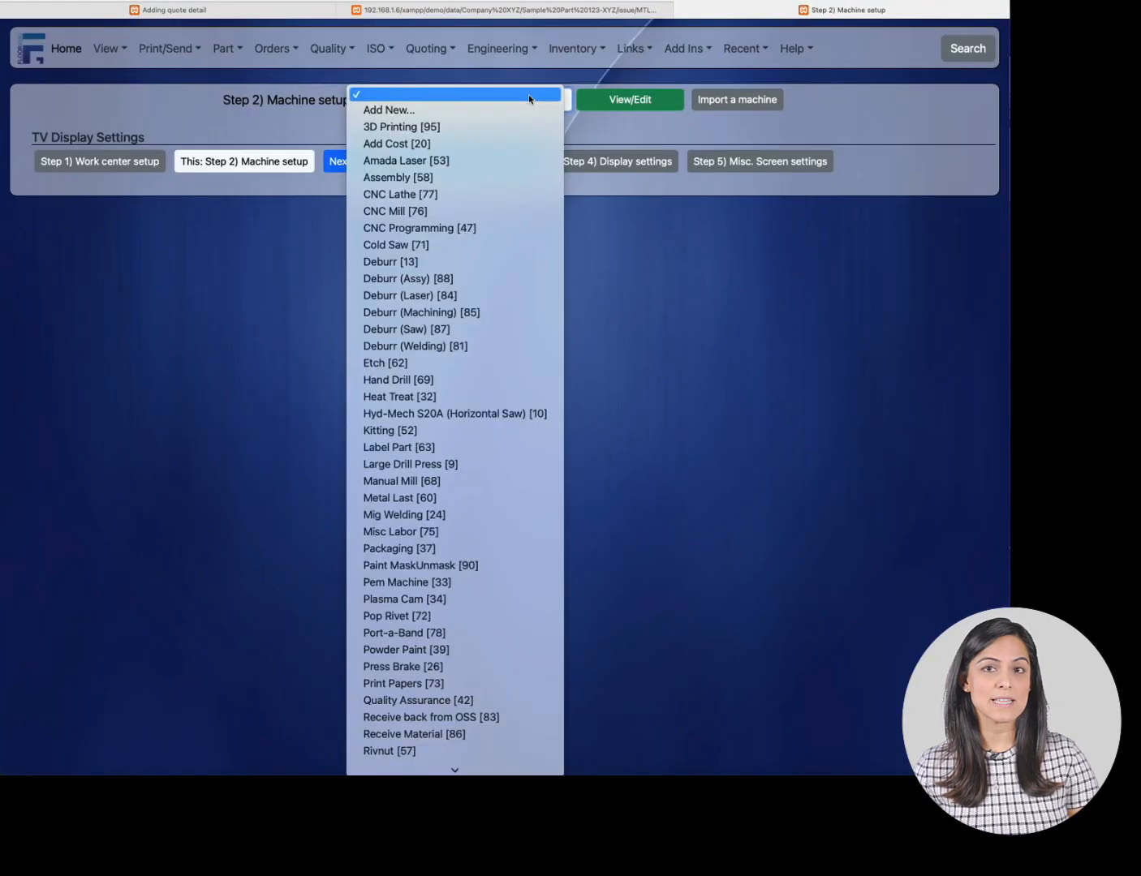
{"action": "left_click", "coordinate": [448, 261]}
{"action": "left_click", "coordinate": [618, 106]}
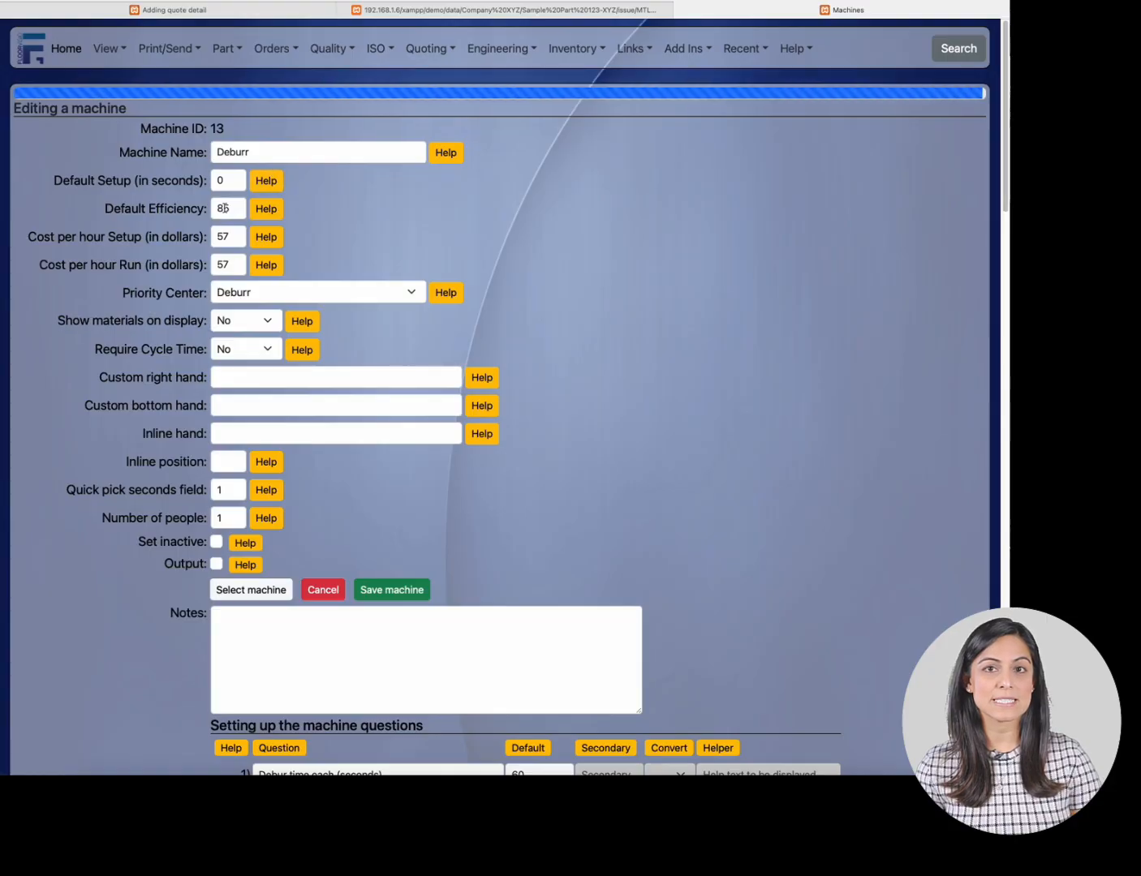
{"action": "scroll", "coordinate": [313, 417], "scroll_direction": "down", "scroll_amount": 3}
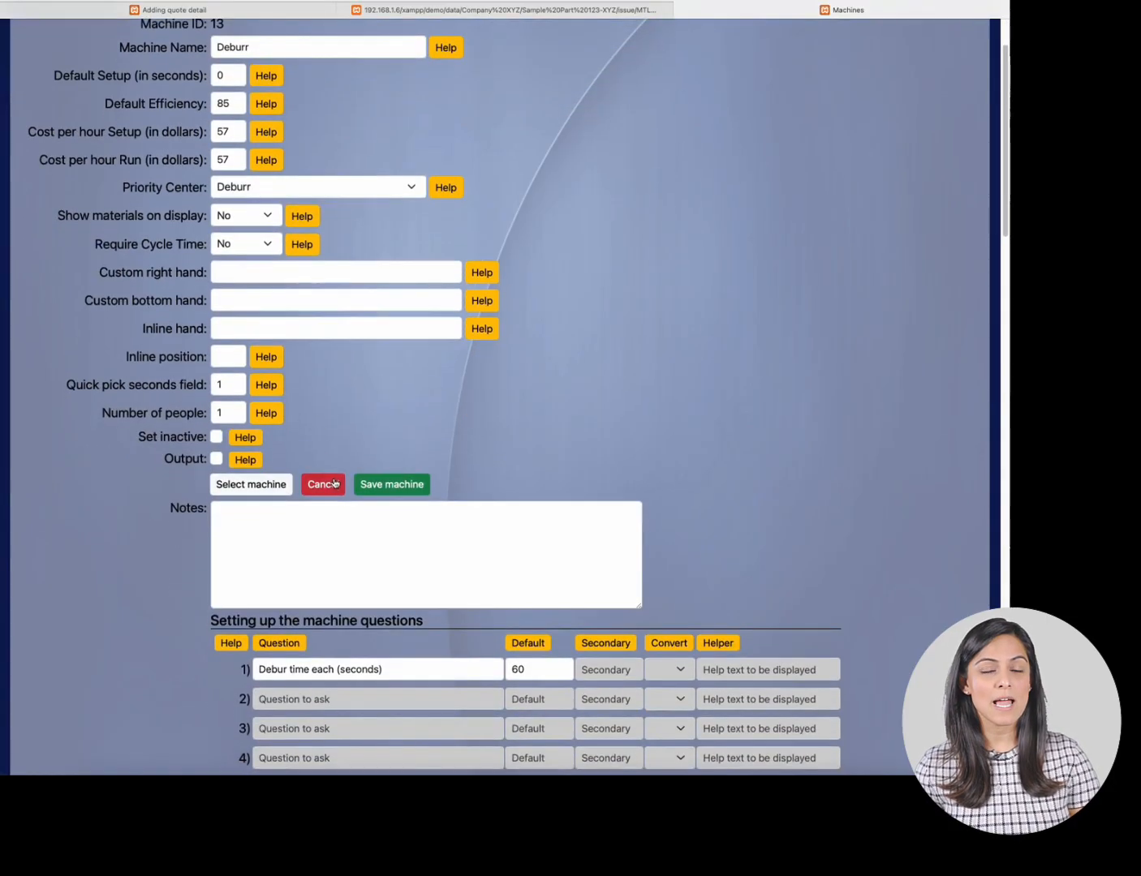
{"action": "scroll", "coordinate": [337, 479], "scroll_direction": "down", "scroll_amount": 3}
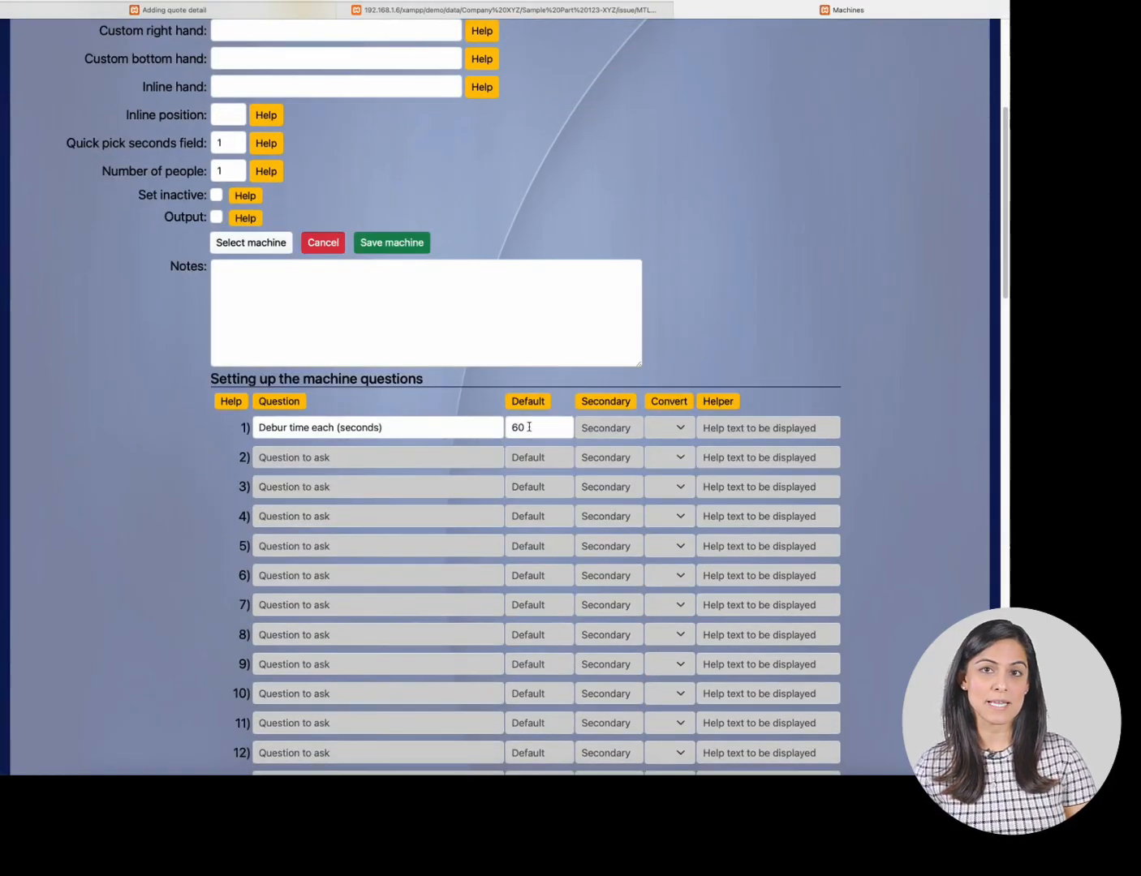
{"action": "scroll", "coordinate": [529, 427], "scroll_direction": "up", "scroll_amount": 4}
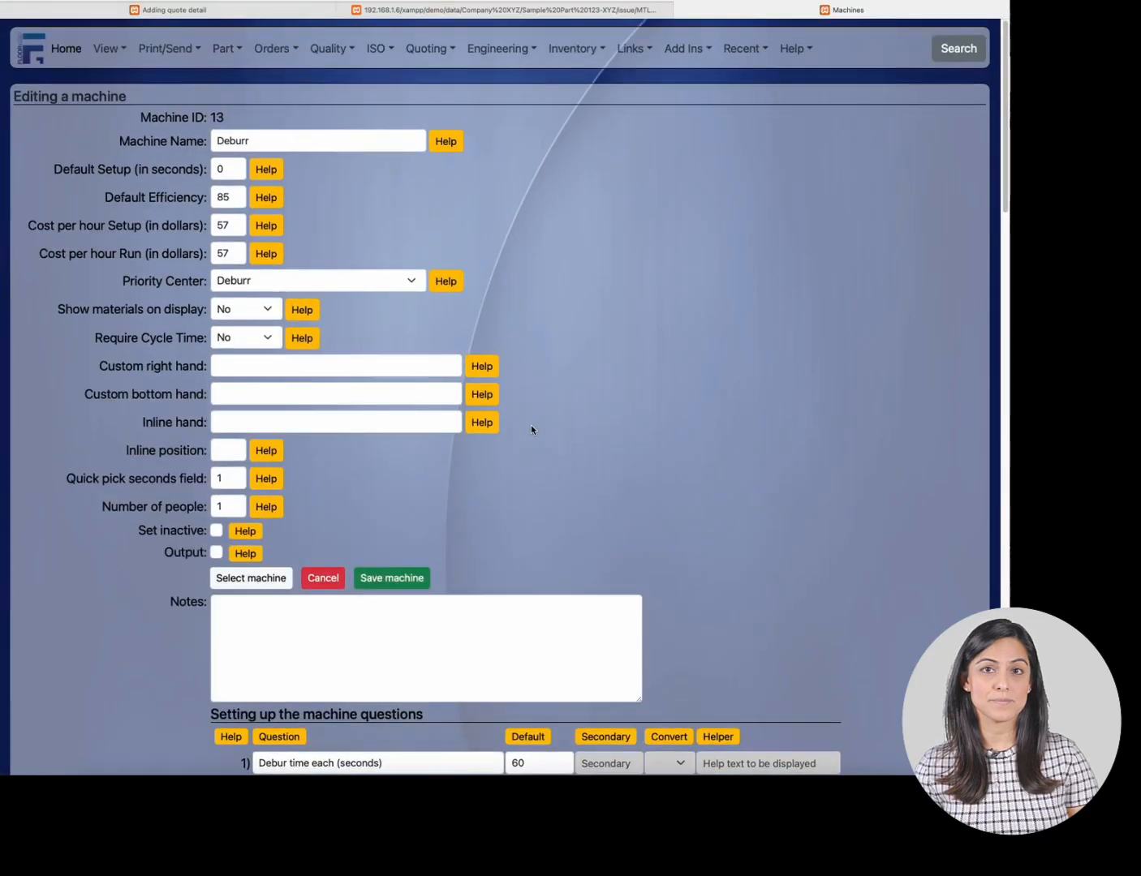
- Set the Deburr quote's debur time each to 240 sec and save the quote
{"action": "left_click", "coordinate": [199, 11]}
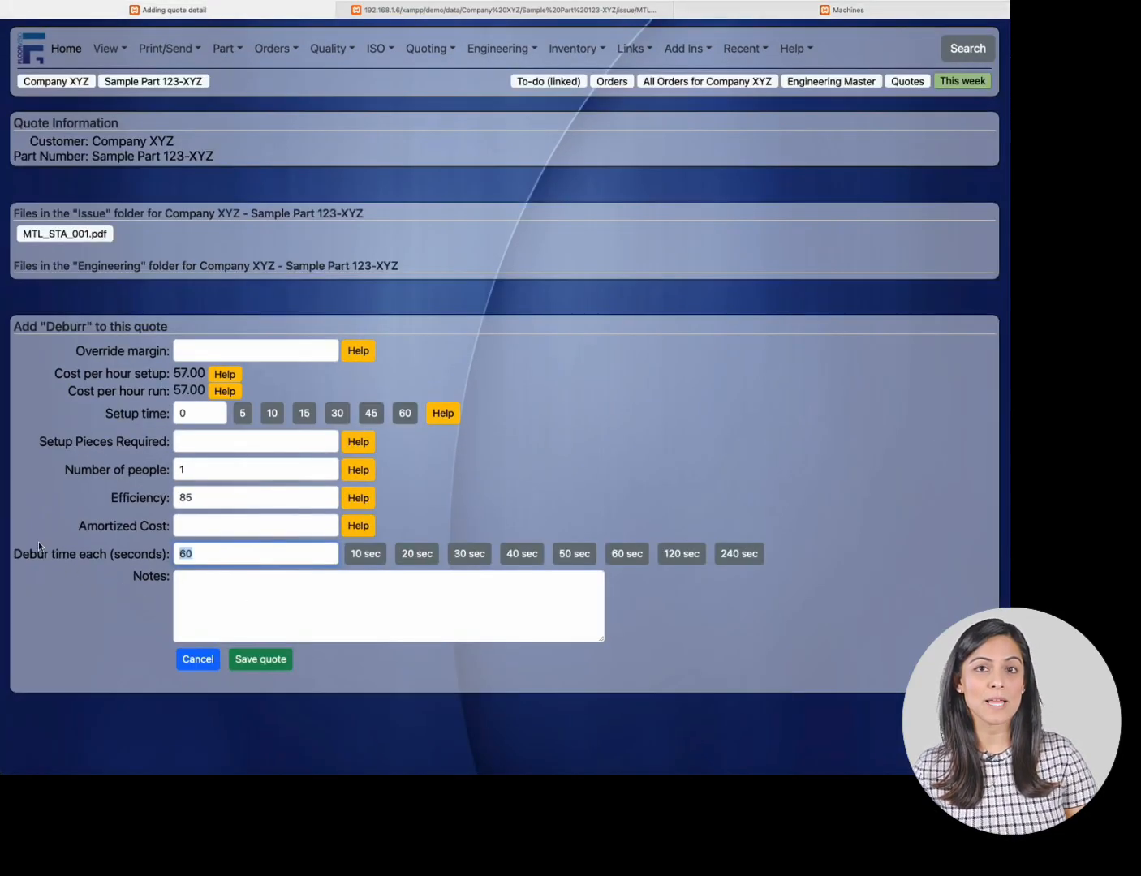
{"action": "left_click", "coordinate": [739, 553]}
{"action": "left_click", "coordinate": [258, 659]}
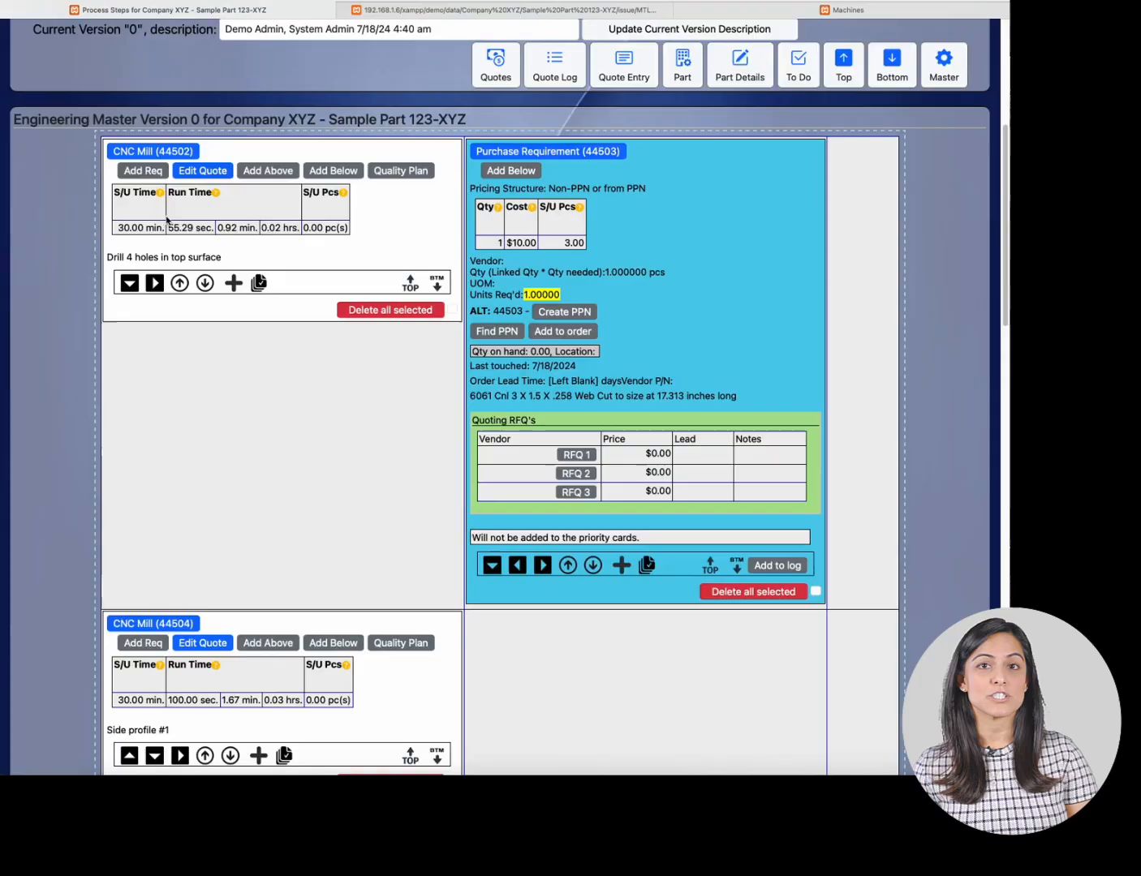
- Review the process steps with their quoted setup and run times
{"action": "scroll", "coordinate": [213, 258], "scroll_direction": "down", "scroll_amount": 5}
{"action": "scroll", "coordinate": [204, 291], "scroll_direction": "up", "scroll_amount": 5}
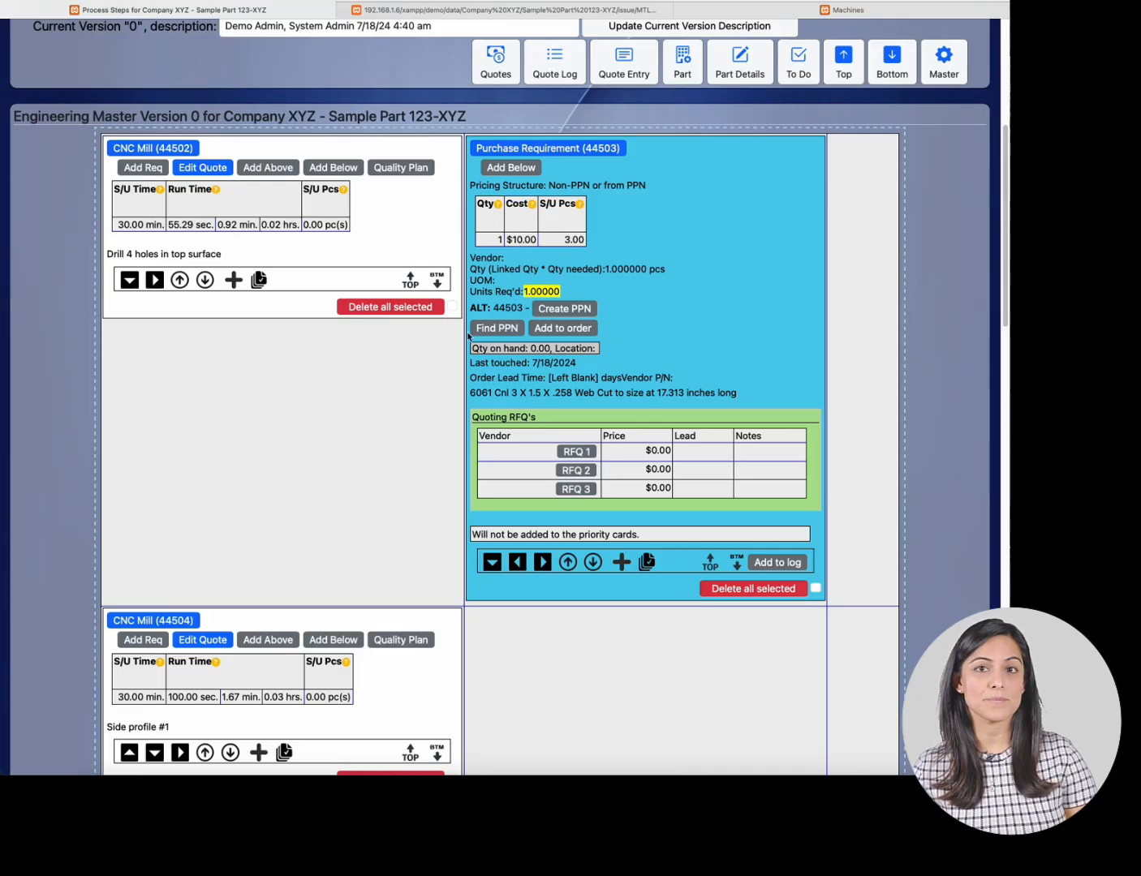
{"action": "scroll", "coordinate": [420, 364], "scroll_direction": "up", "scroll_amount": 3}
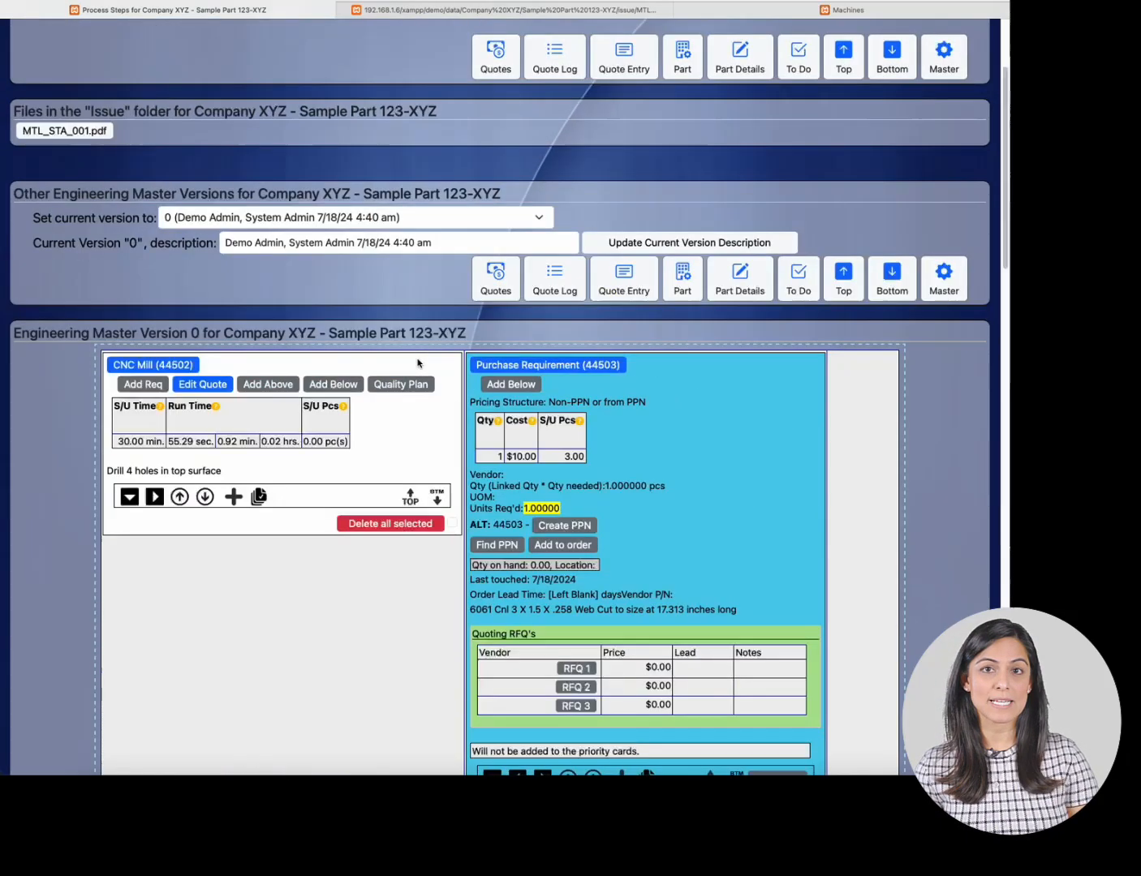
- Start a new quote for the part, copying its revision and description, and enter quantities 1,5,10,100
{"action": "left_click", "coordinate": [497, 274]}
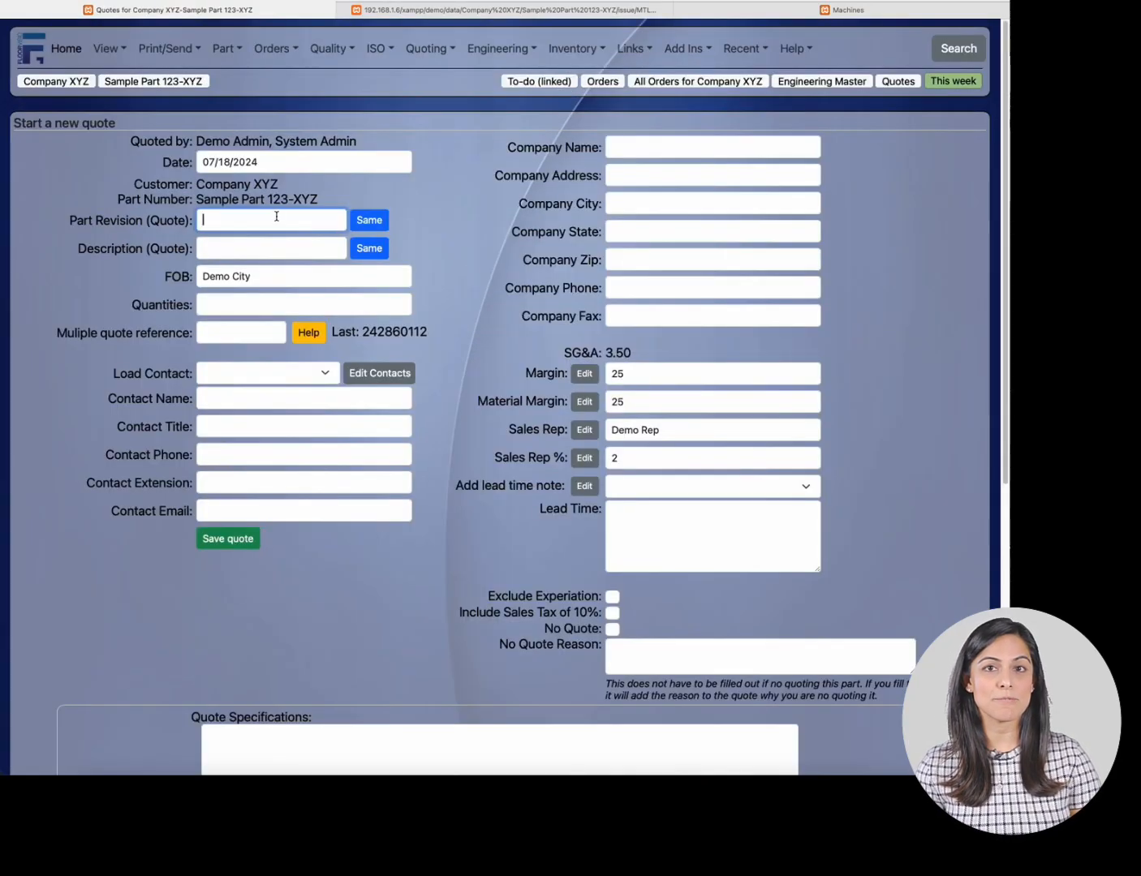
{"action": "left_click", "coordinate": [378, 228]}
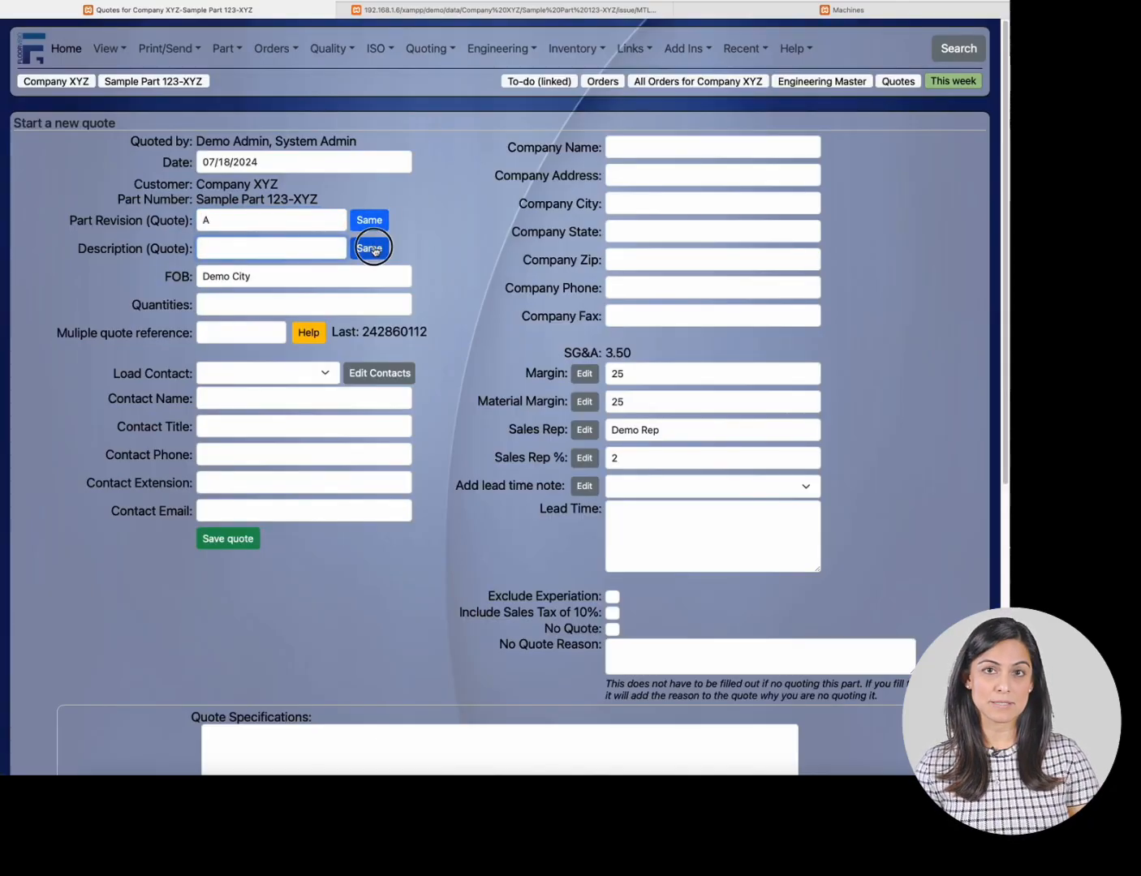
{"action": "left_click", "coordinate": [373, 249]}
{"action": "left_click", "coordinate": [314, 304]}
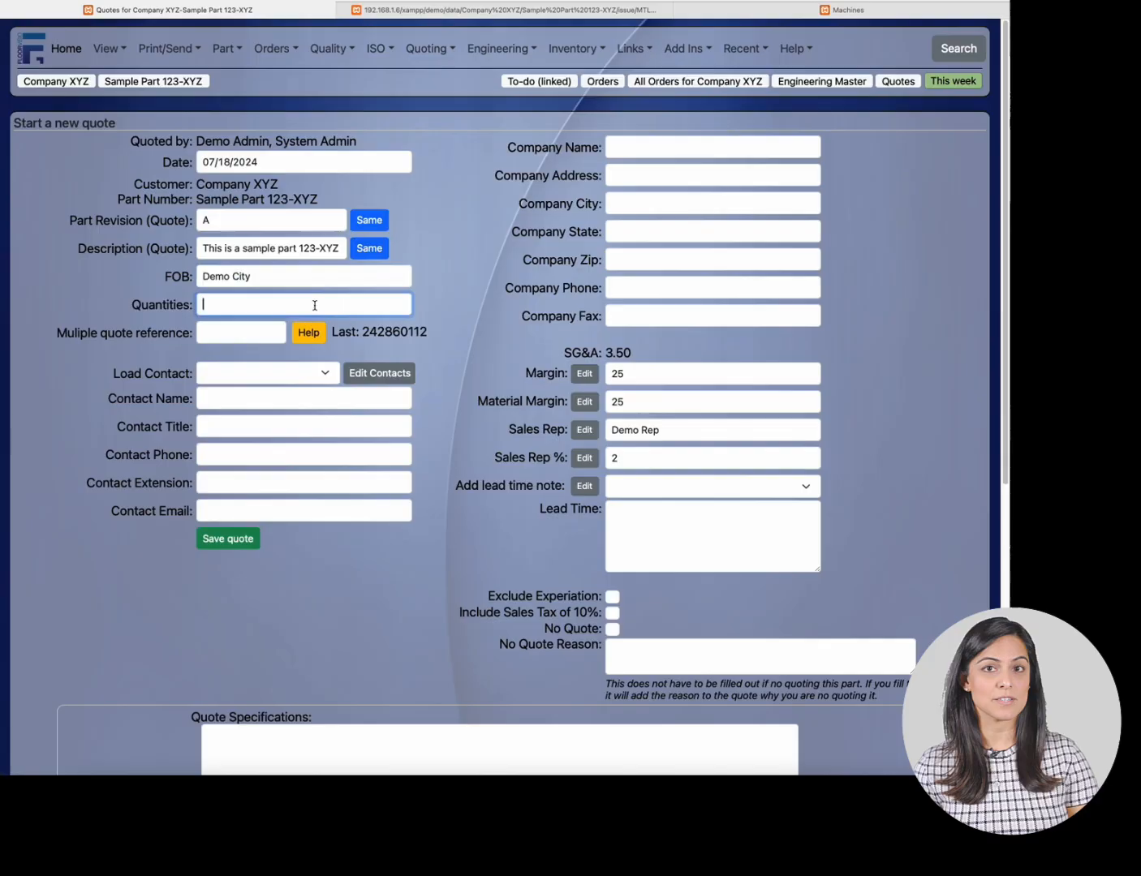
{"action": "type", "text": "1,5,10,100"}
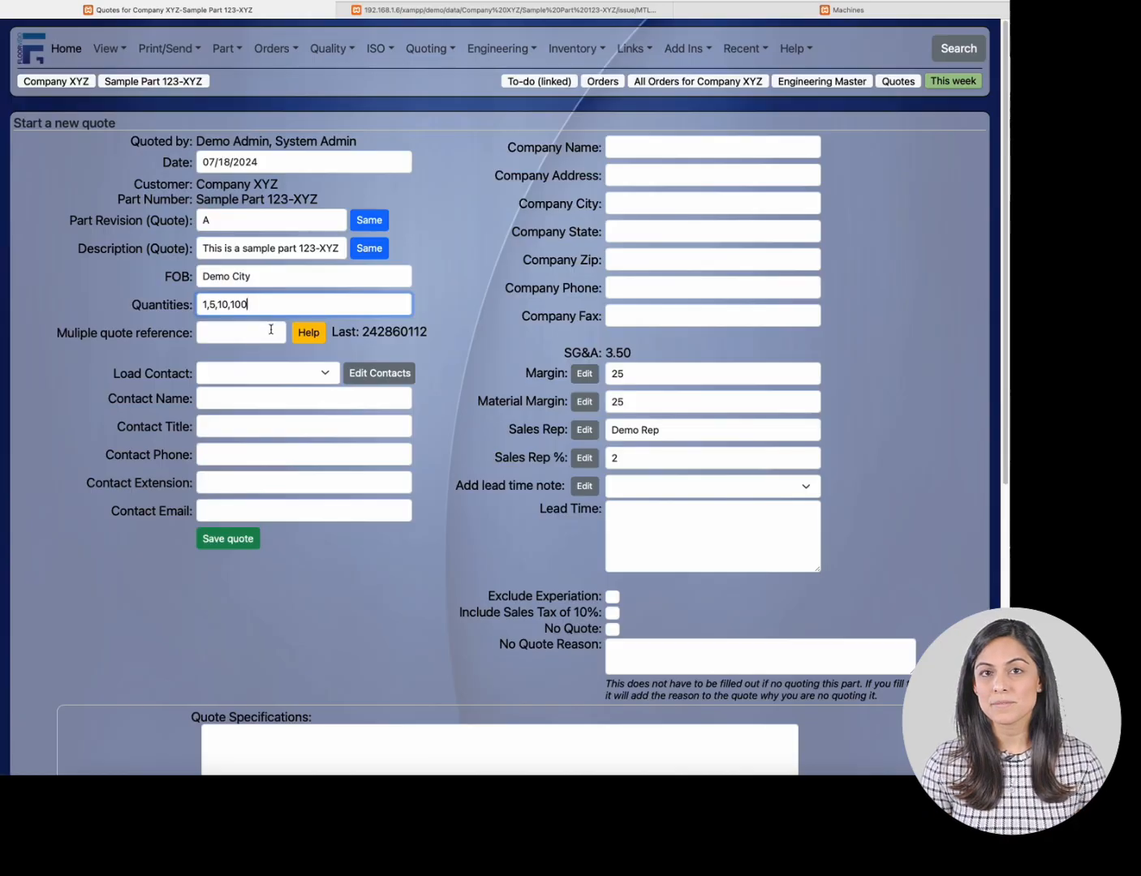
- Enter the contact's full name as a new contact, ignoring the saved-contact suggestions
{"action": "left_click", "coordinate": [327, 373]}
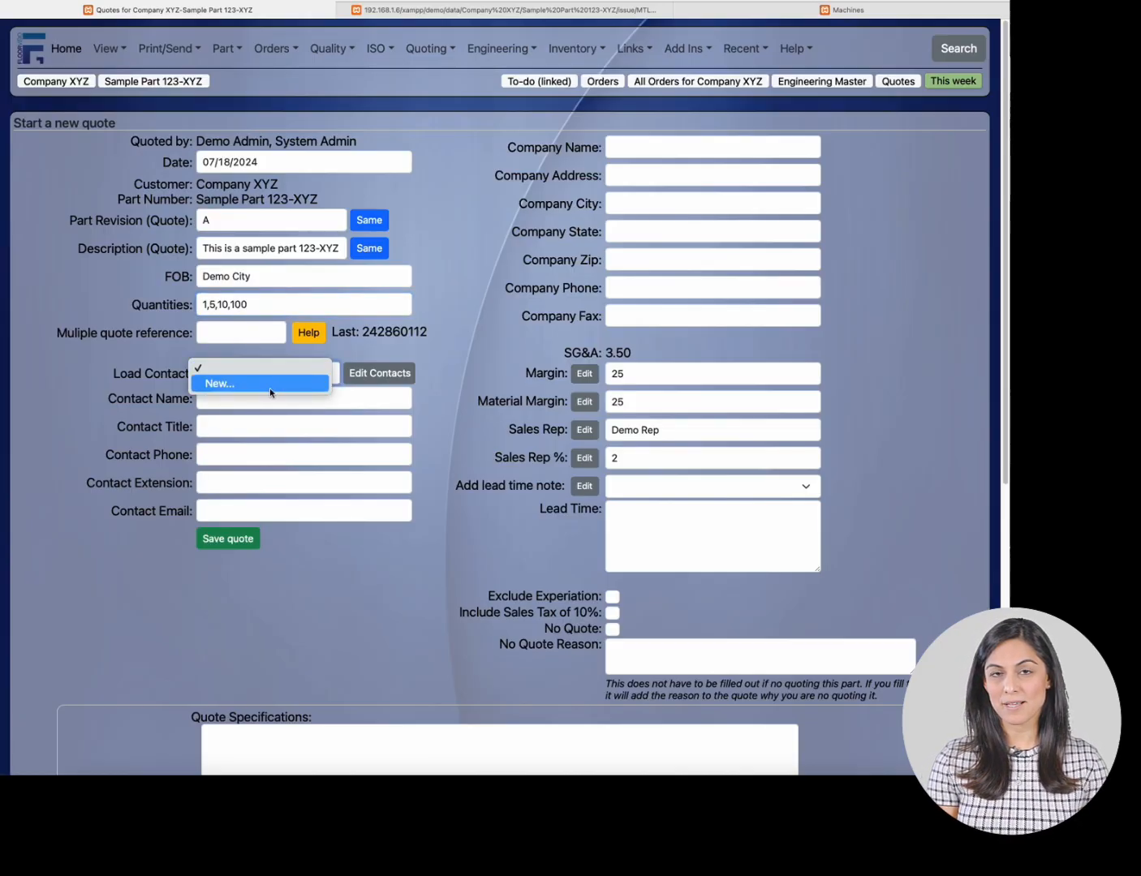
{"action": "left_click", "coordinate": [355, 403]}
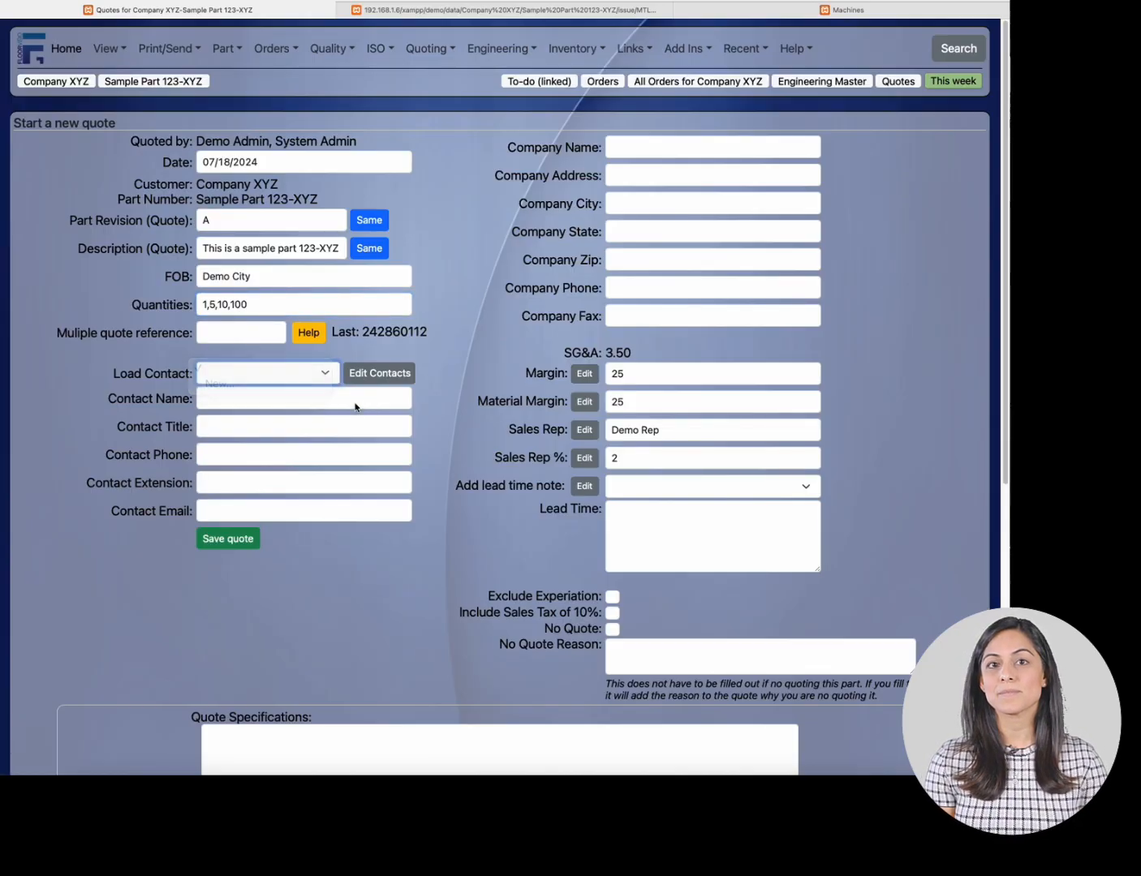
{"action": "left_click", "coordinate": [353, 400]}
{"action": "type", "text": "Samp"}
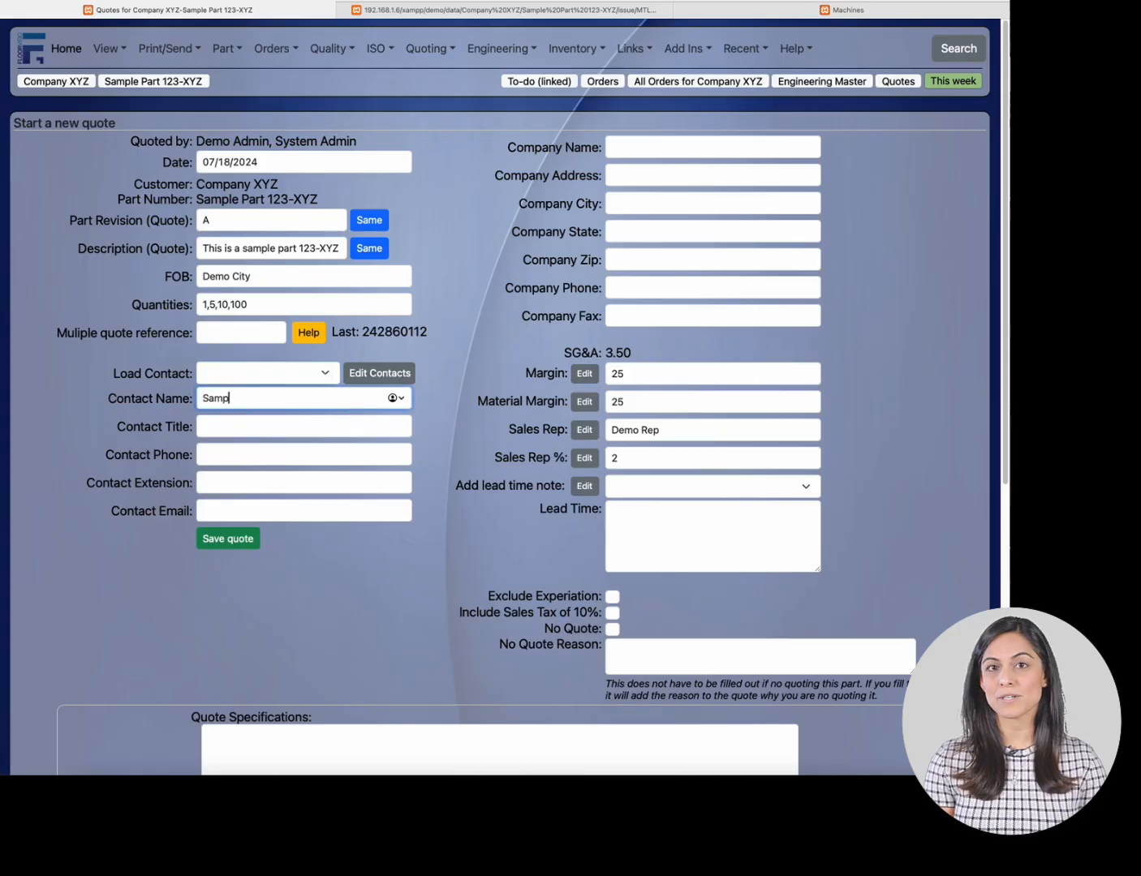
{"action": "type", "text": "le"}
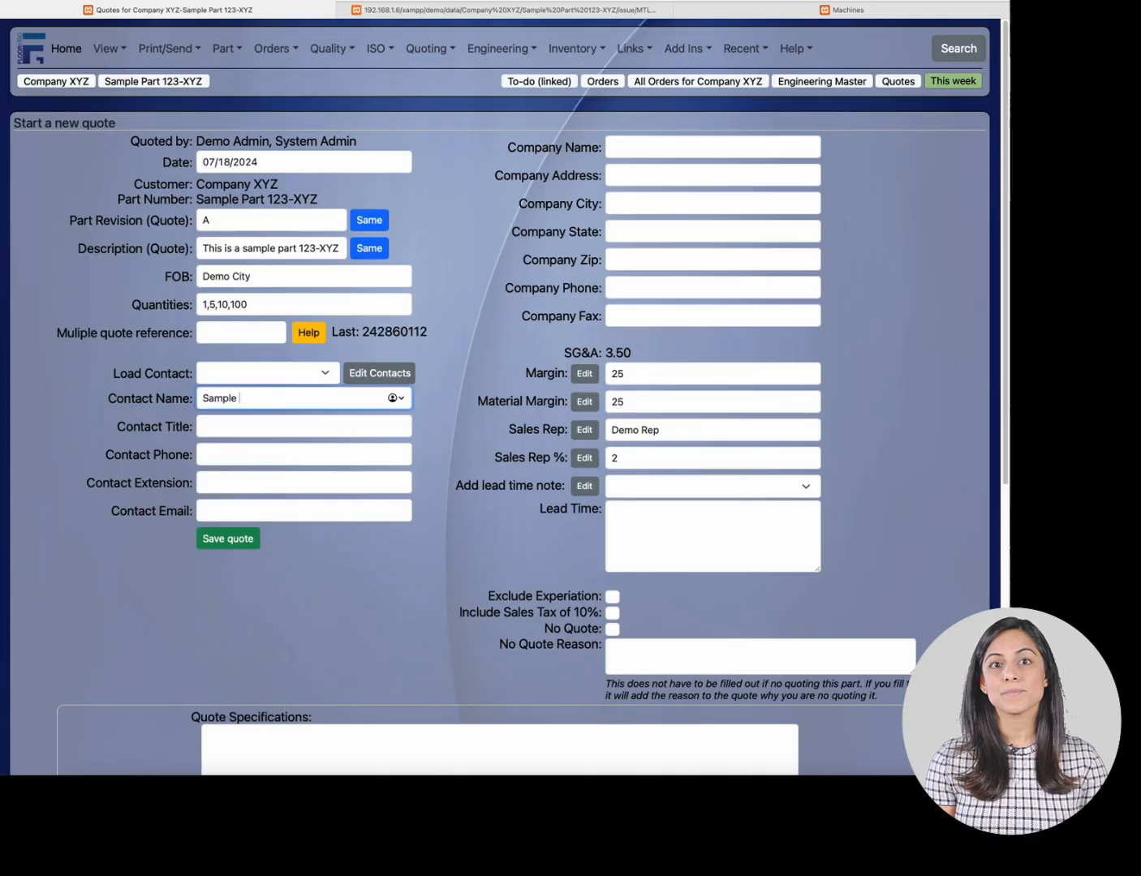
{"action": "type", "text": " 2"}
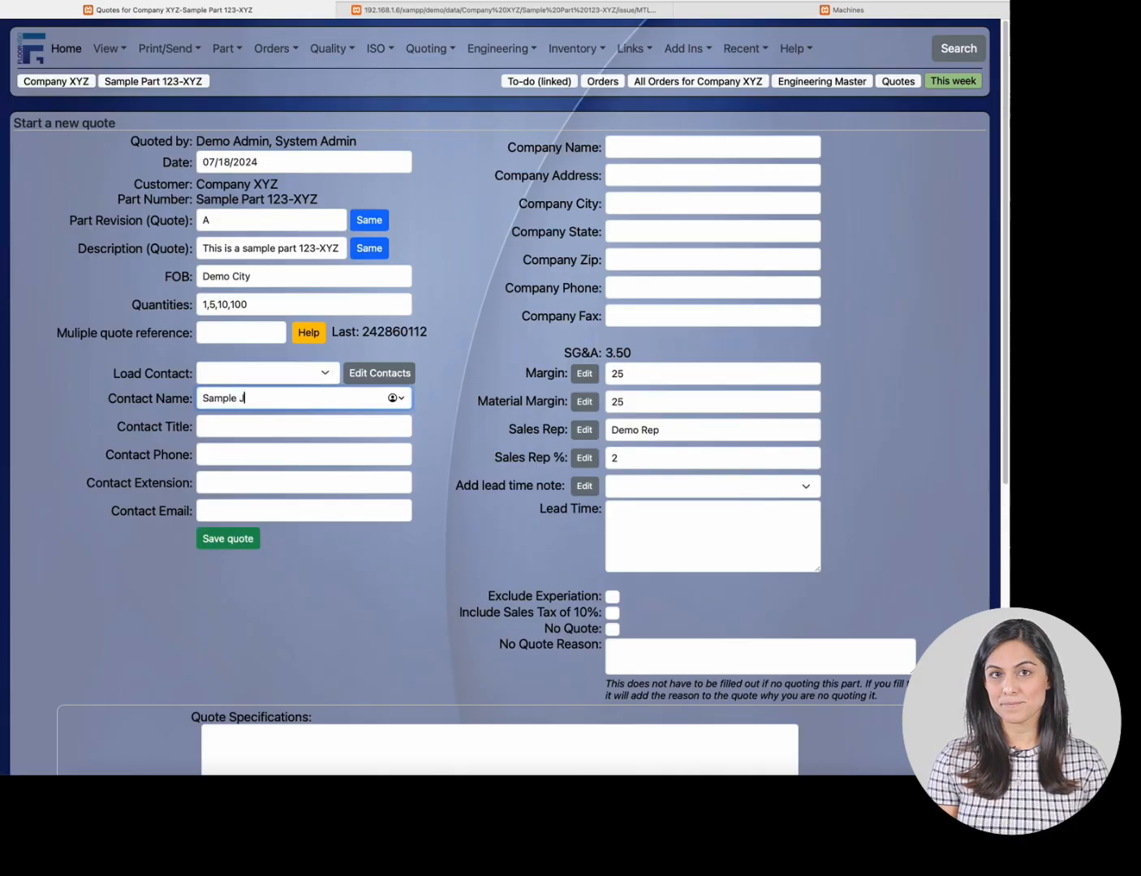
{"action": "key", "text": "BackSpace"}
{"action": "key", "text": "BackSpace"}
{"action": "key", "text": "BackSpace"}
{"action": "key", "text": "BackSpace"}
{"action": "key", "text": "BackSpace"}
{"action": "key", "text": "BackSpace"}
{"action": "key", "text": "BackSpace"}
{"action": "type", "text": "john"}
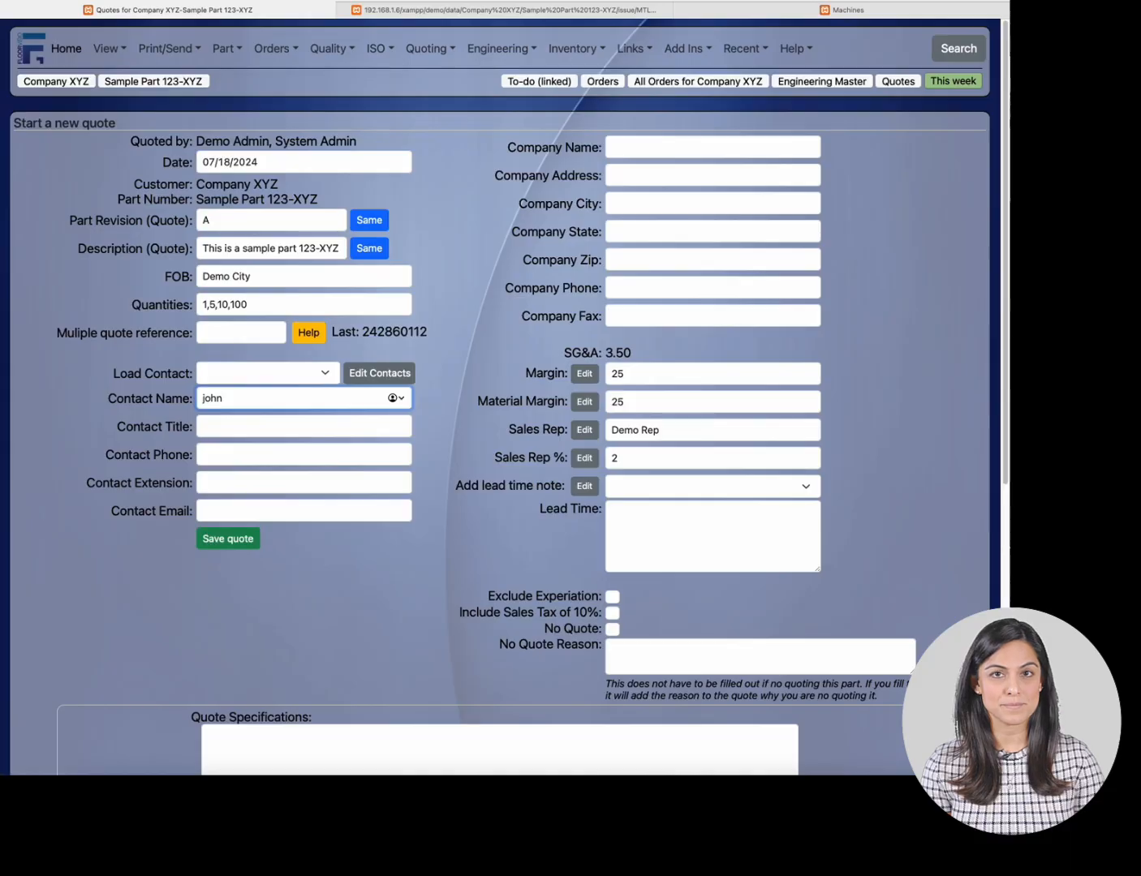
{"action": "key", "text": "BackSpace"}
{"action": "key", "text": "BackSpace"}
{"action": "key", "text": "BackSpace"}
{"action": "key", "text": "BackSpace"}
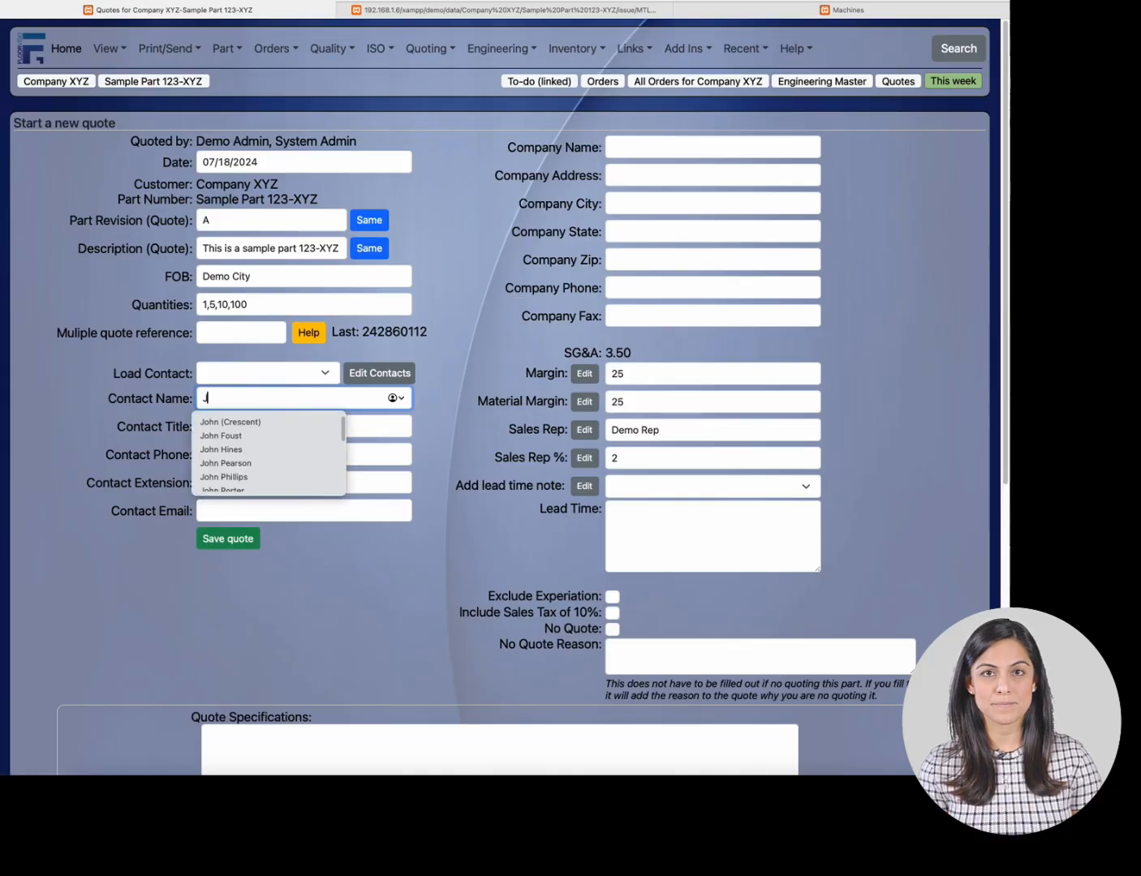
{"action": "type", "text": "John S"}
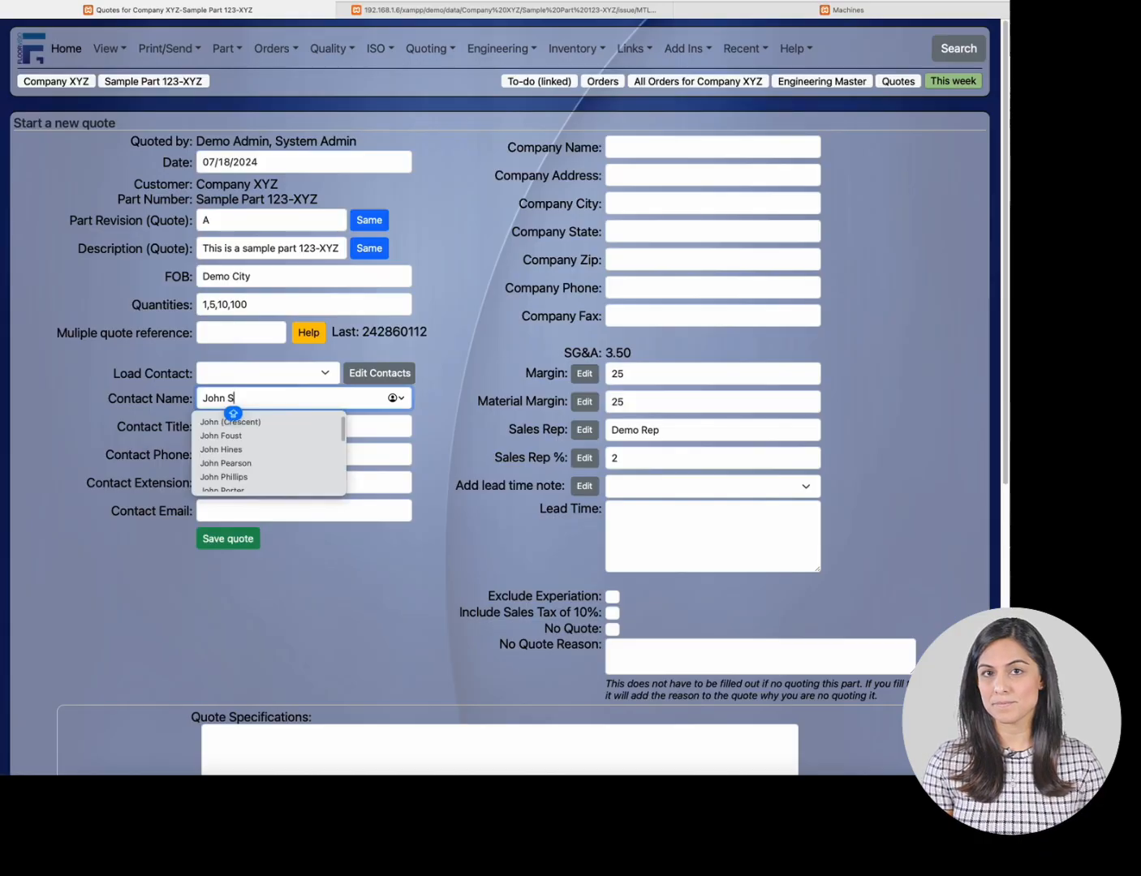
{"action": "type", "text": "AMPL"}
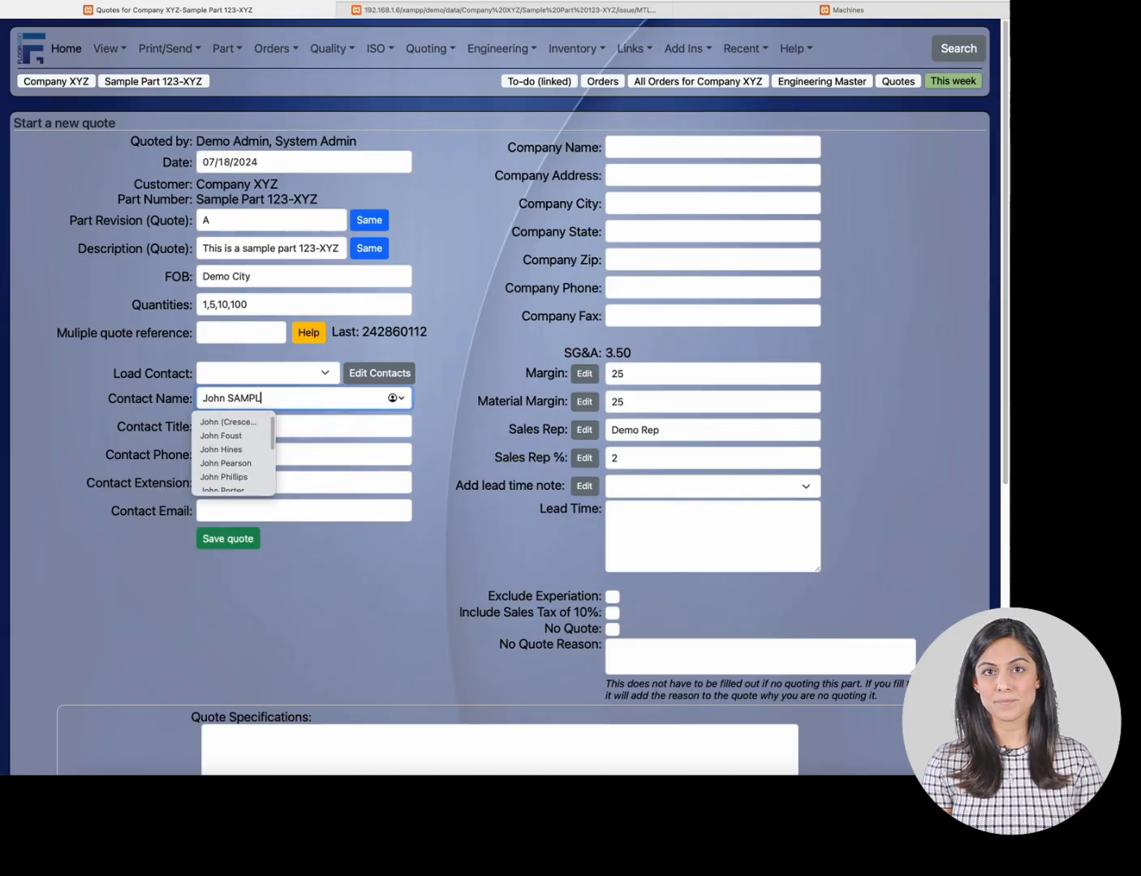
{"action": "type", "text": "E"}
{"action": "key", "text": "BackSpace"}
{"action": "key", "text": "BackSpace"}
{"action": "key", "text": "BackSpace"}
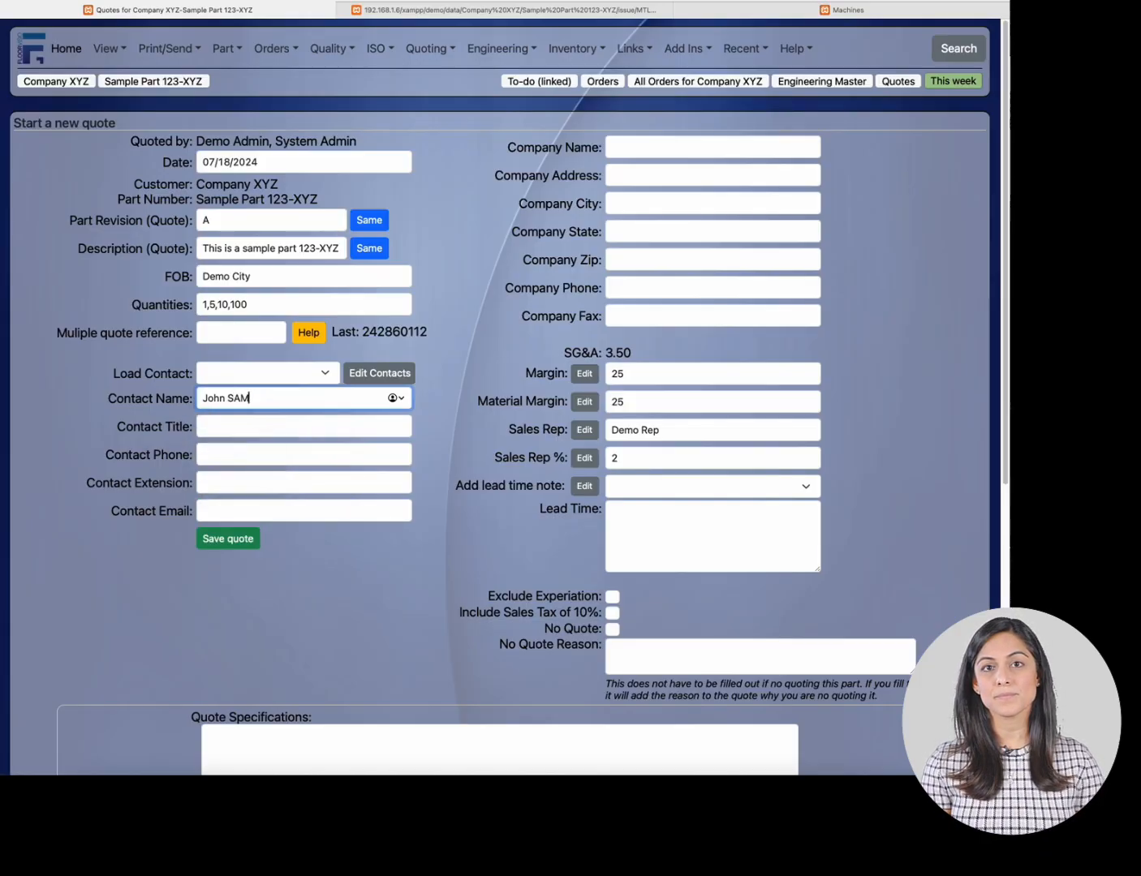
{"action": "key", "text": "BackSpace"}
{"action": "key", "text": "BackSpace"}
{"action": "type", "text": "ample"}
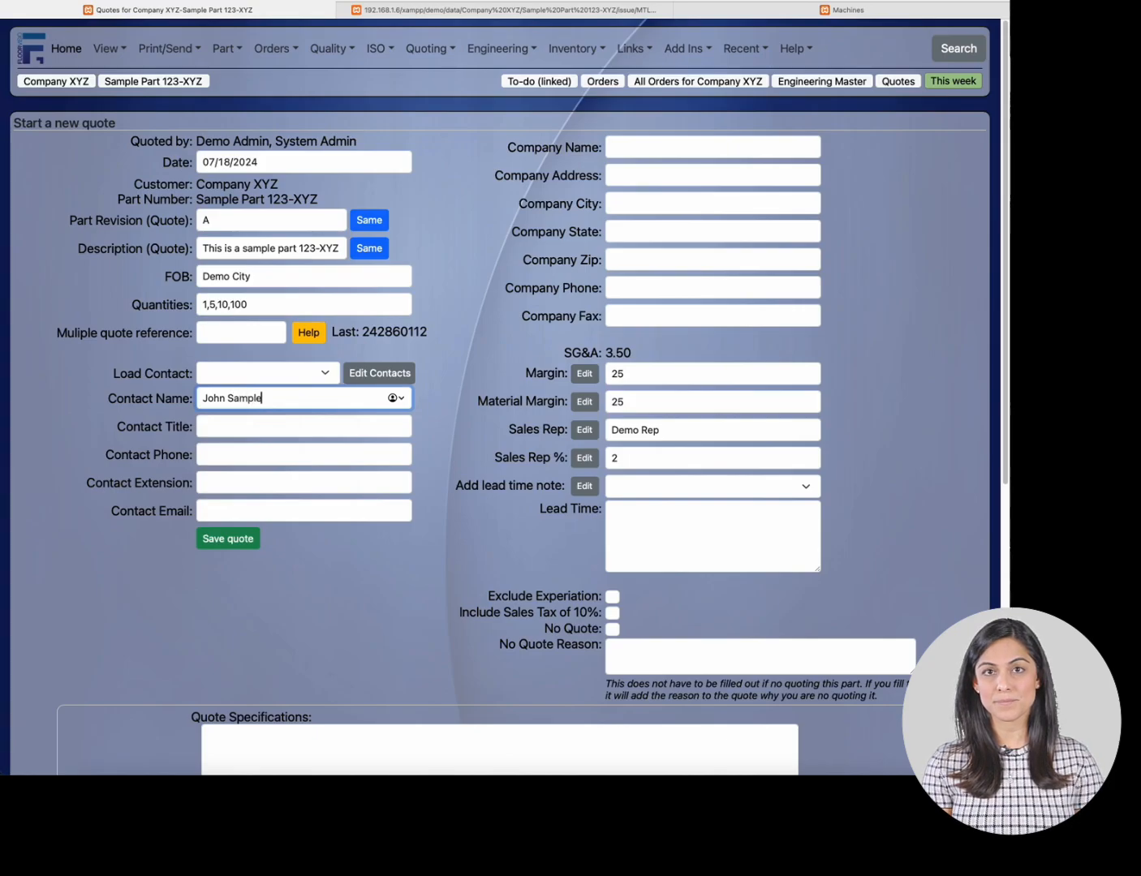
{"action": "key", "text": "ctrl+a"}
{"action": "type", "text": "Jo"}
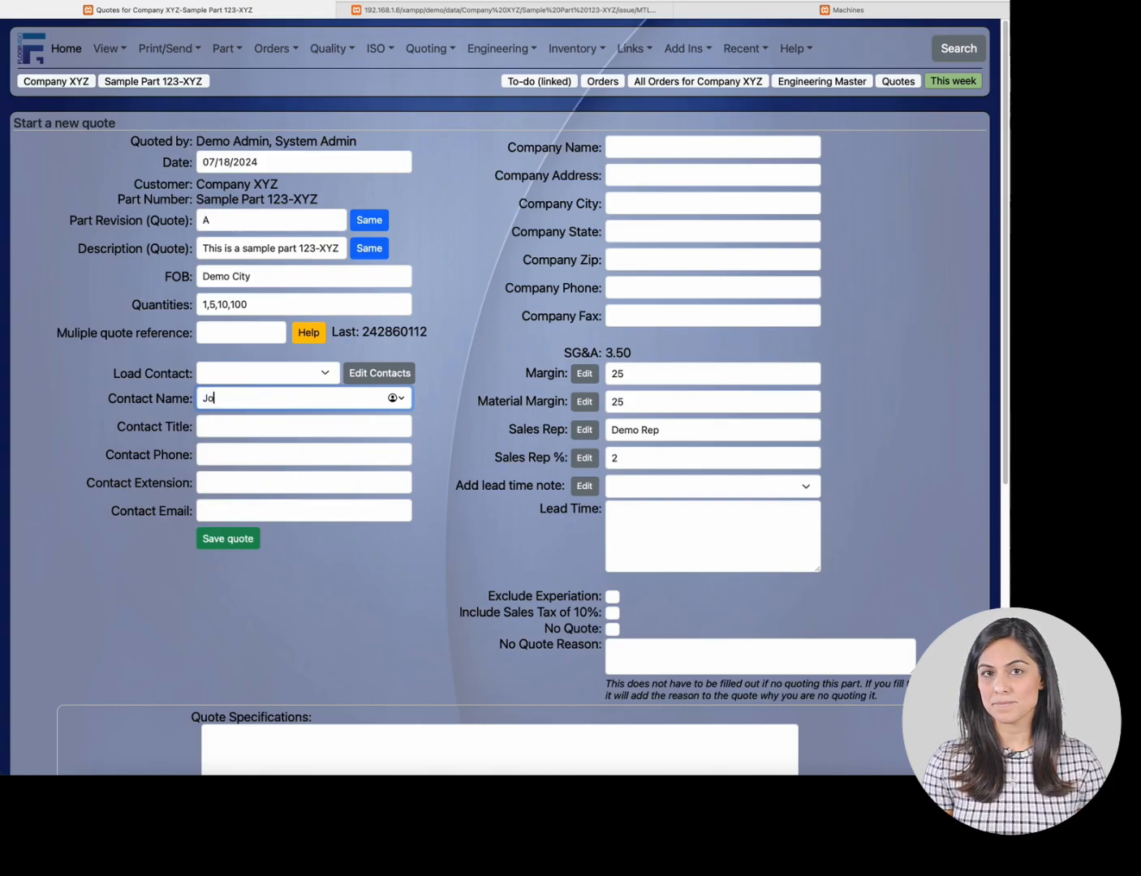
{"action": "type", "text": "hn S"}
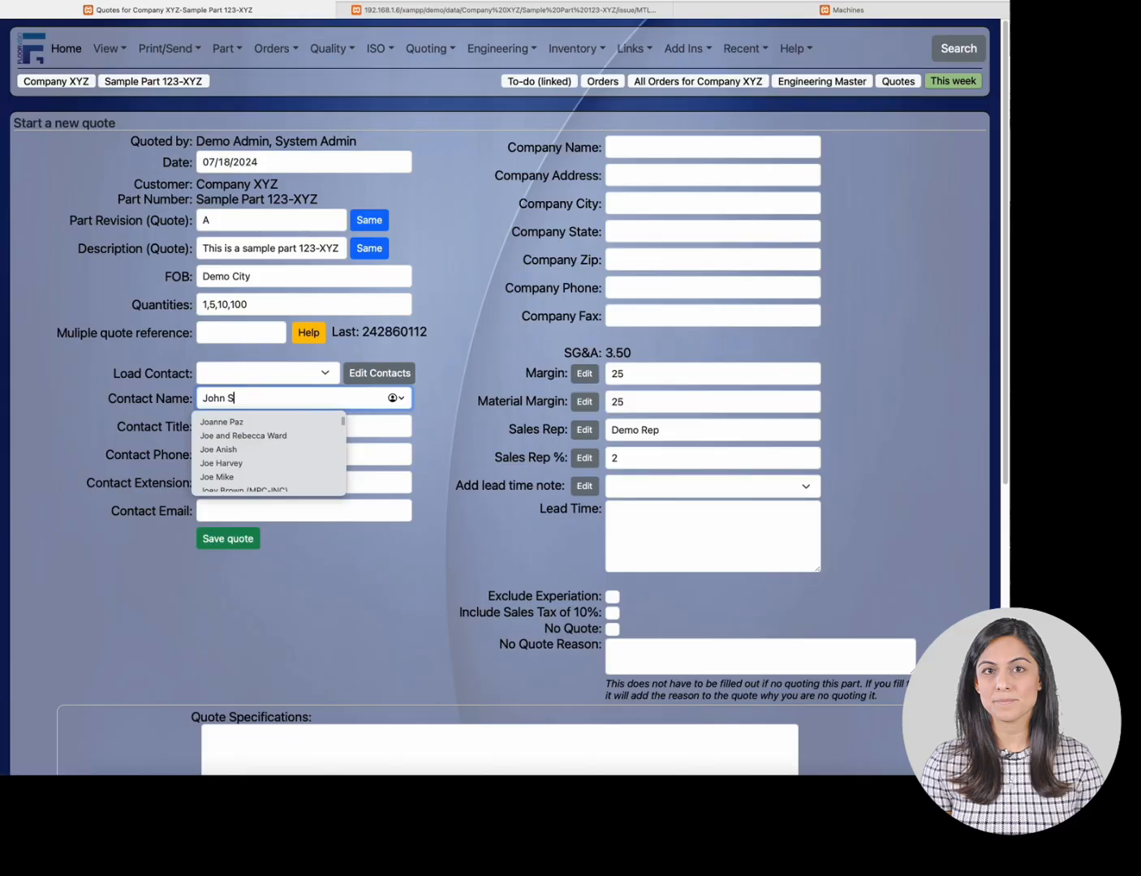
{"action": "type", "text": "ample"}
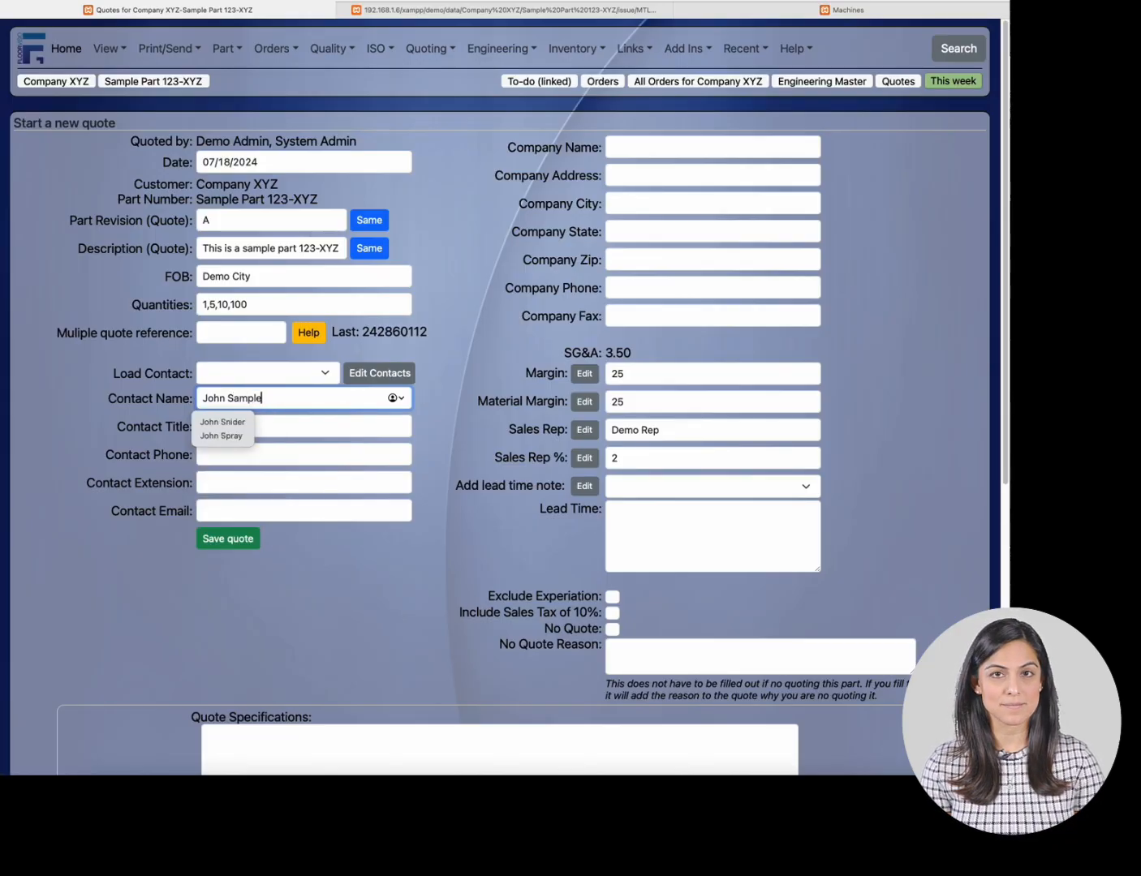
{"action": "key", "text": "Escape"}
{"action": "key", "text": "Tab"}
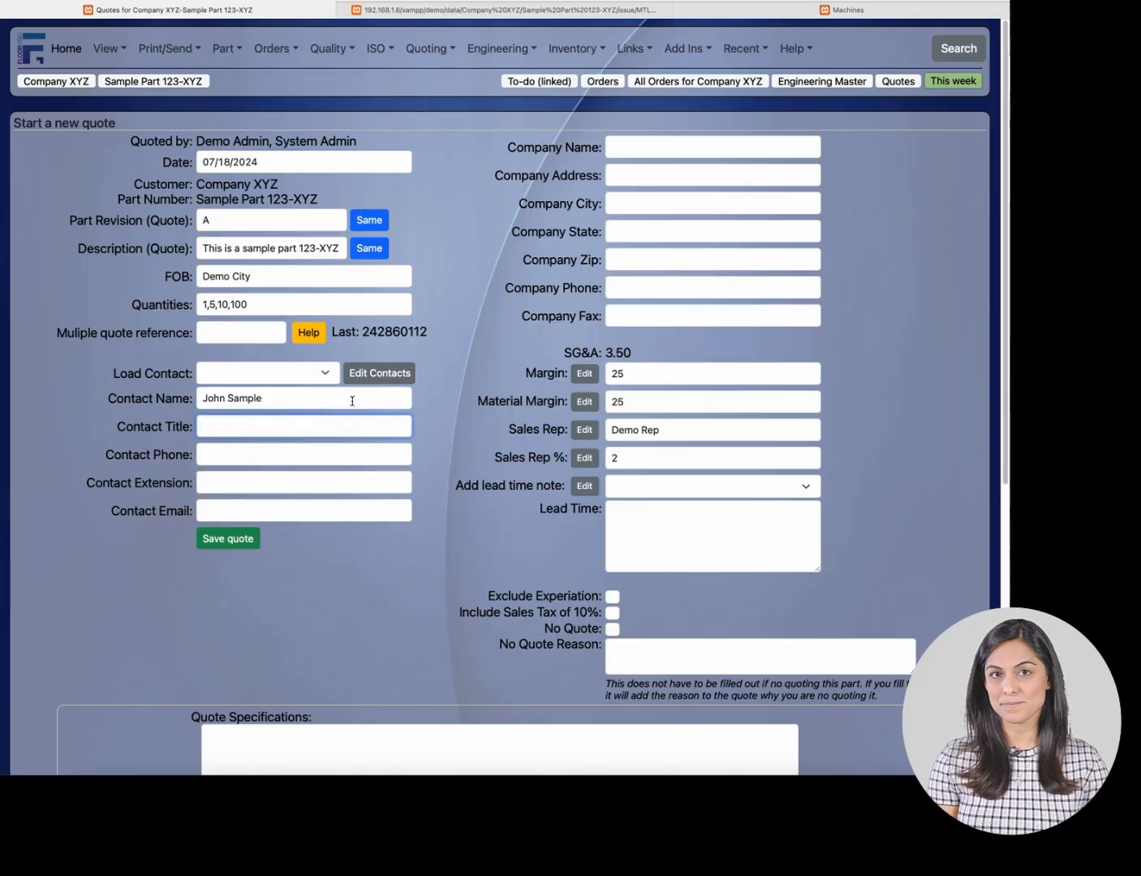
- Set the contact title to Manager and enter the contact's phone number
{"action": "type", "text": "Manag"}
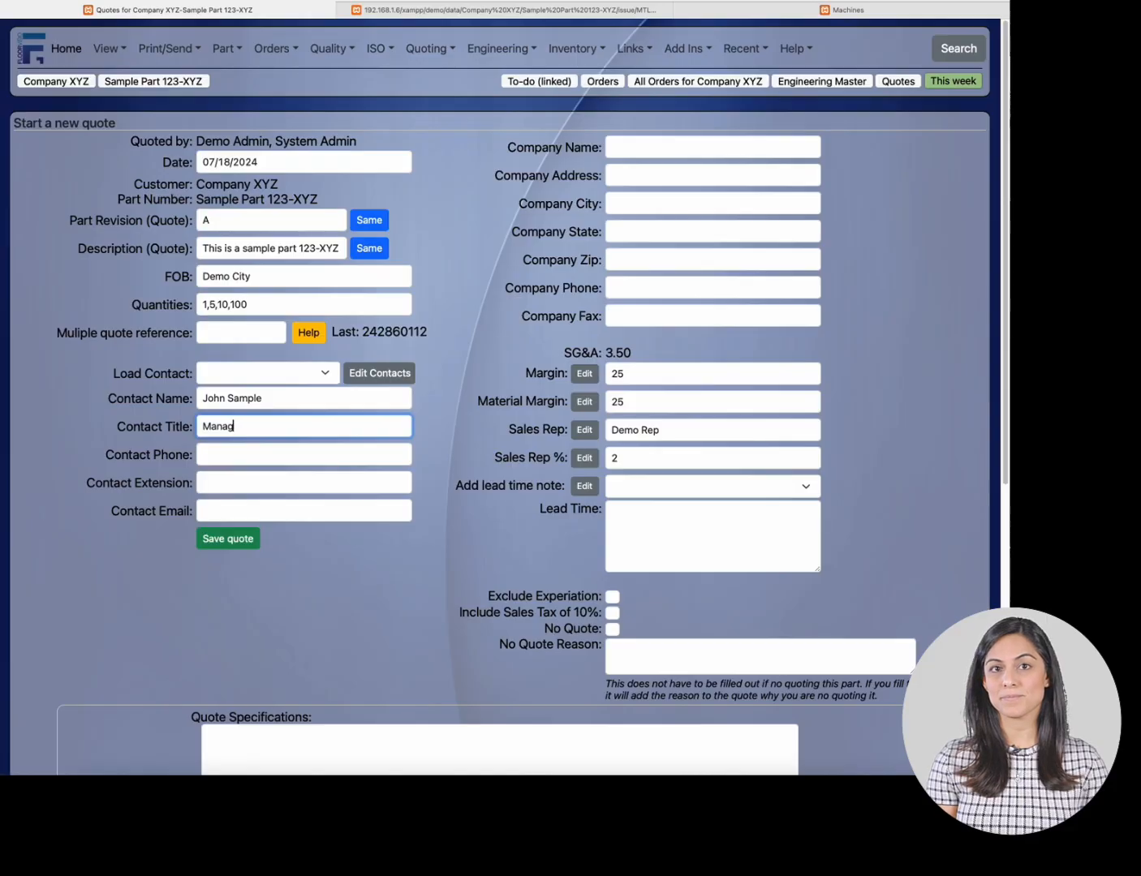
{"action": "type", "text": "er"}
{"action": "left_click", "coordinate": [205, 455]}
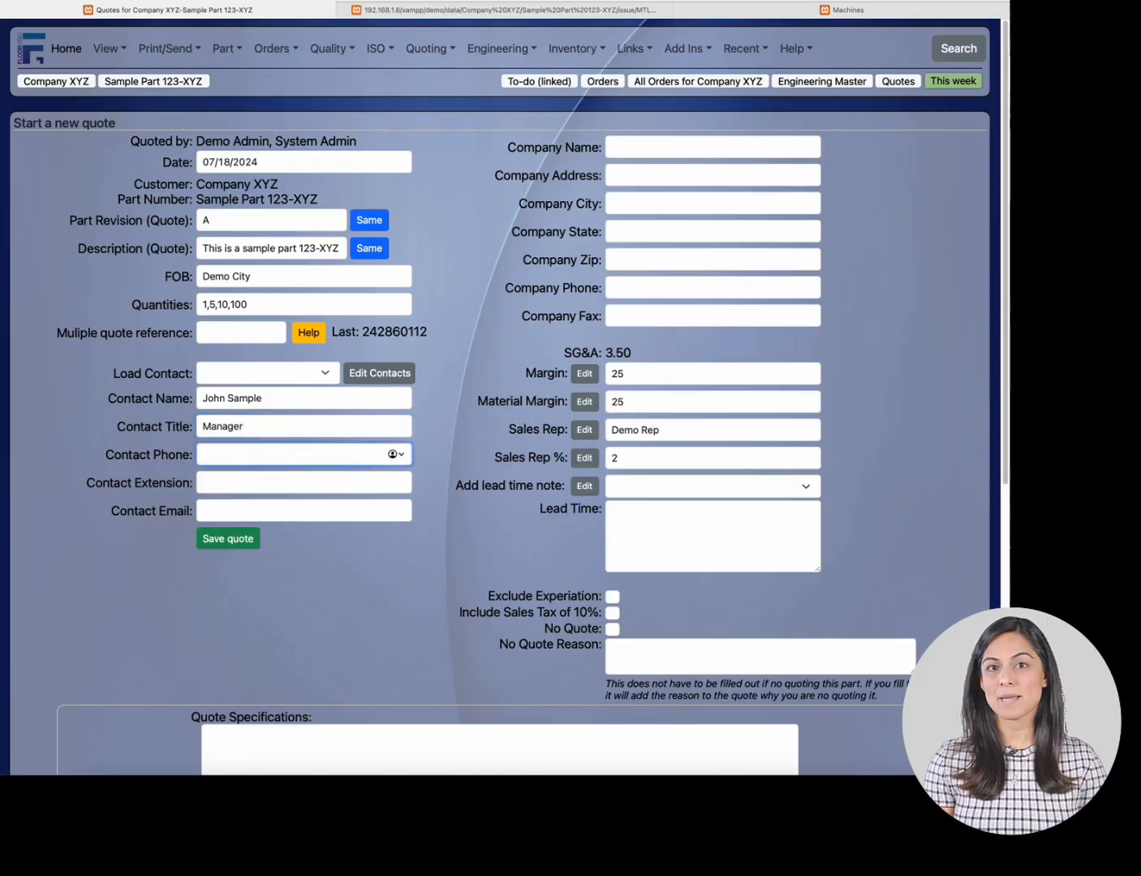
{"action": "type", "text": "555"}
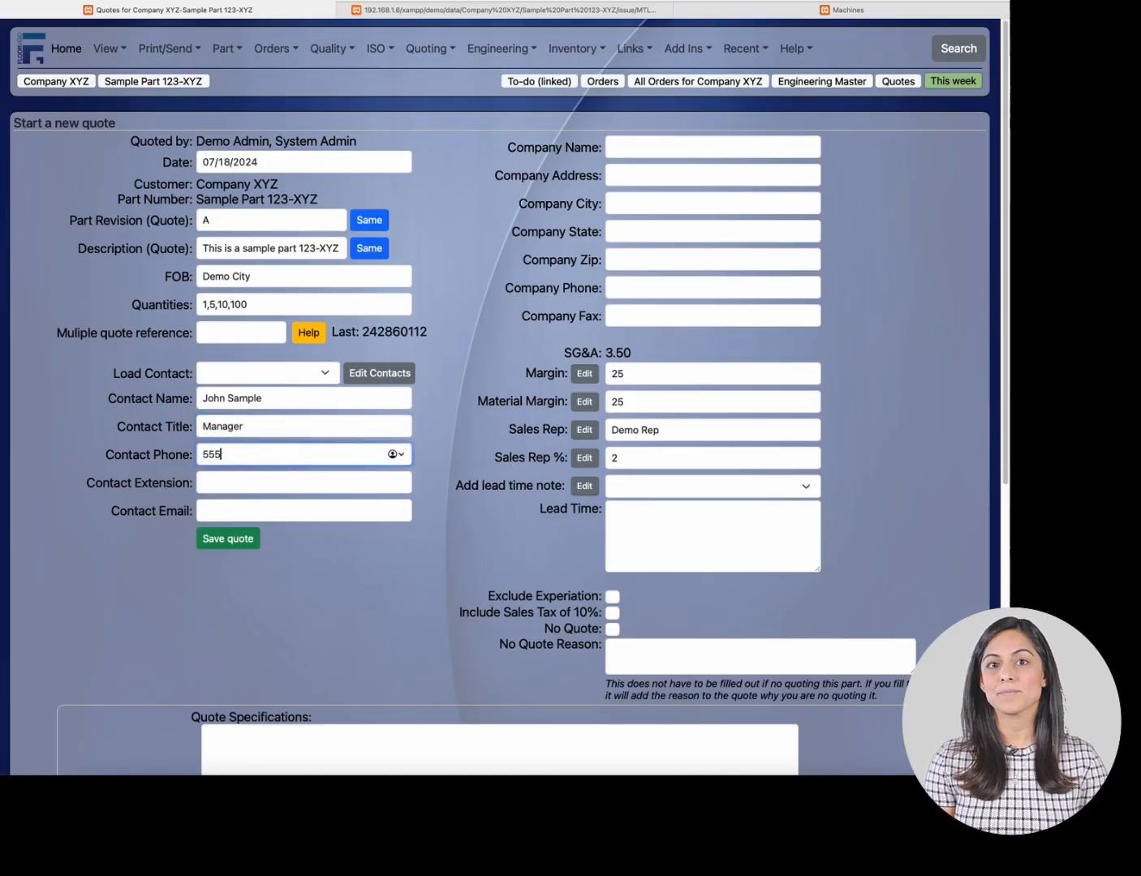
{"action": "type", "text": "-555-"}
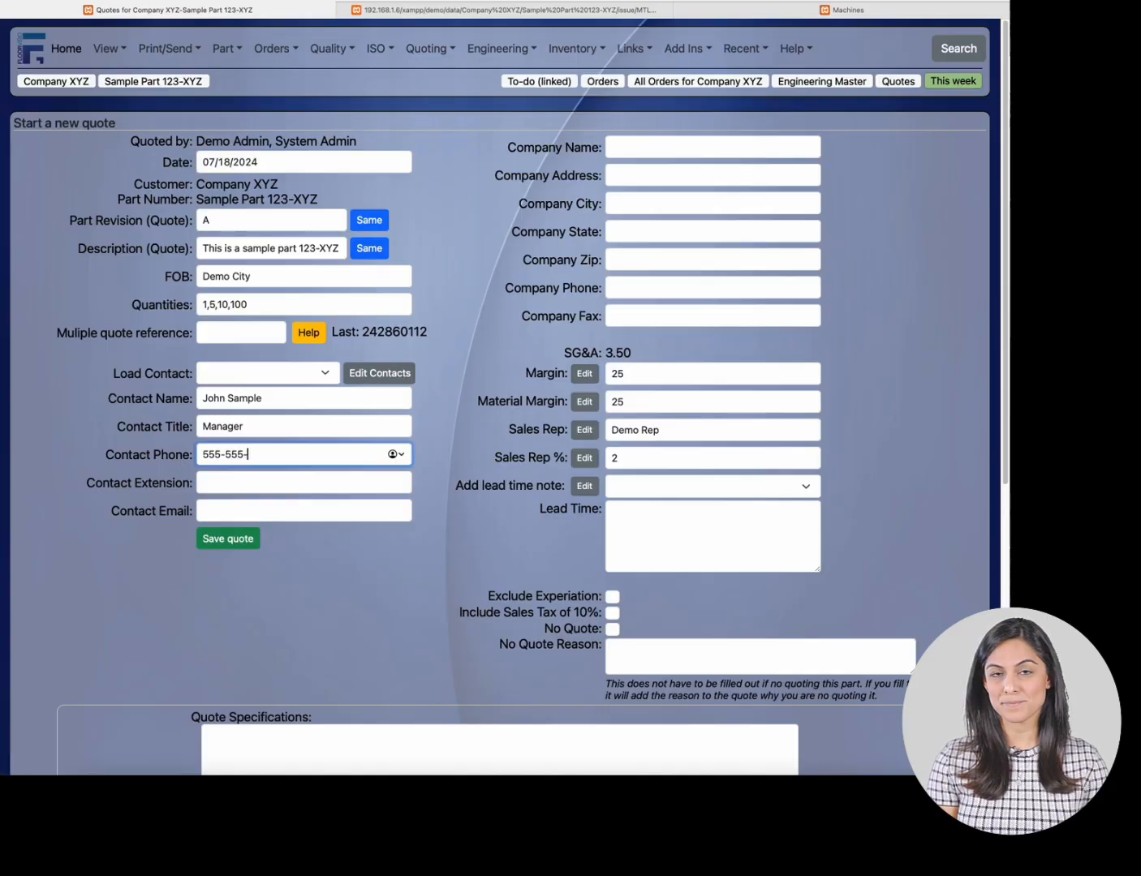
{"action": "type", "text": "5555"}
{"action": "key", "text": "Tab"}
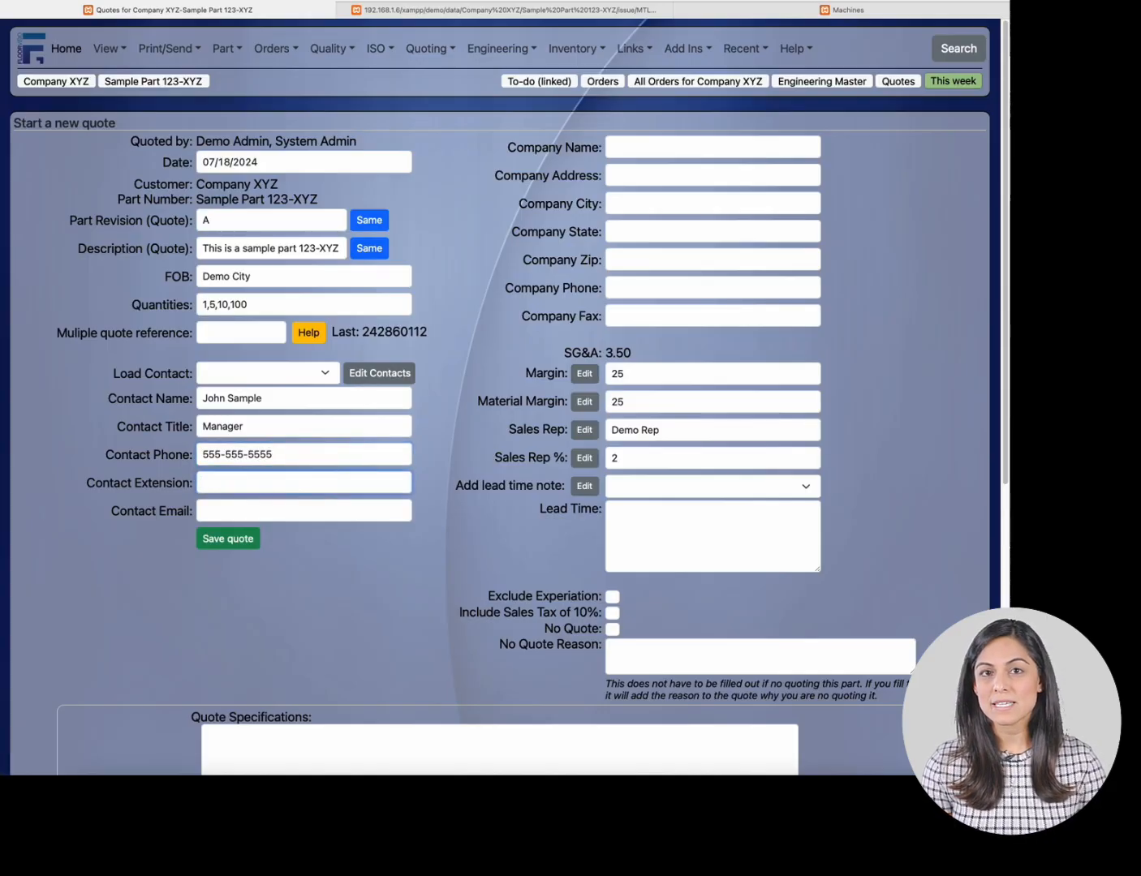
- Enter the contact's phone extension and e-mail address
{"action": "type", "text": "512"}
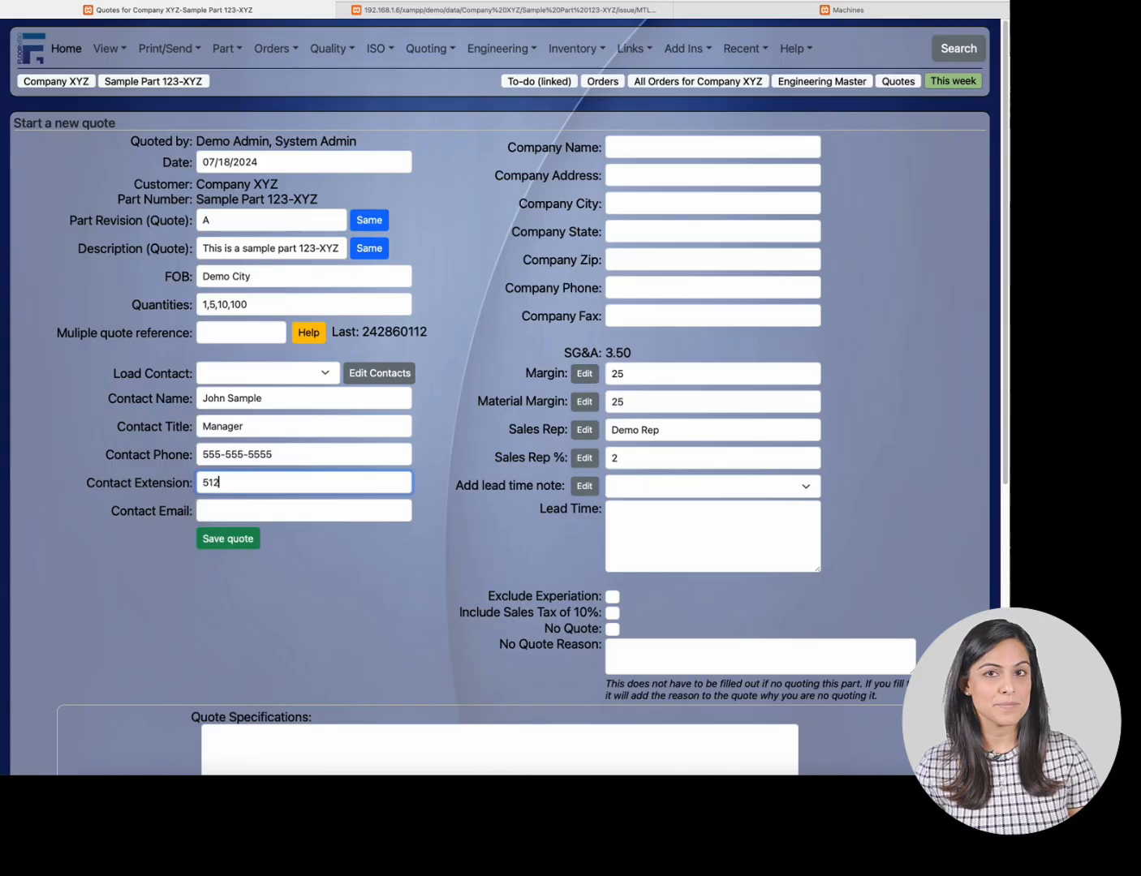
{"action": "key", "text": "Tab"}
{"action": "type", "text": "sampl"}
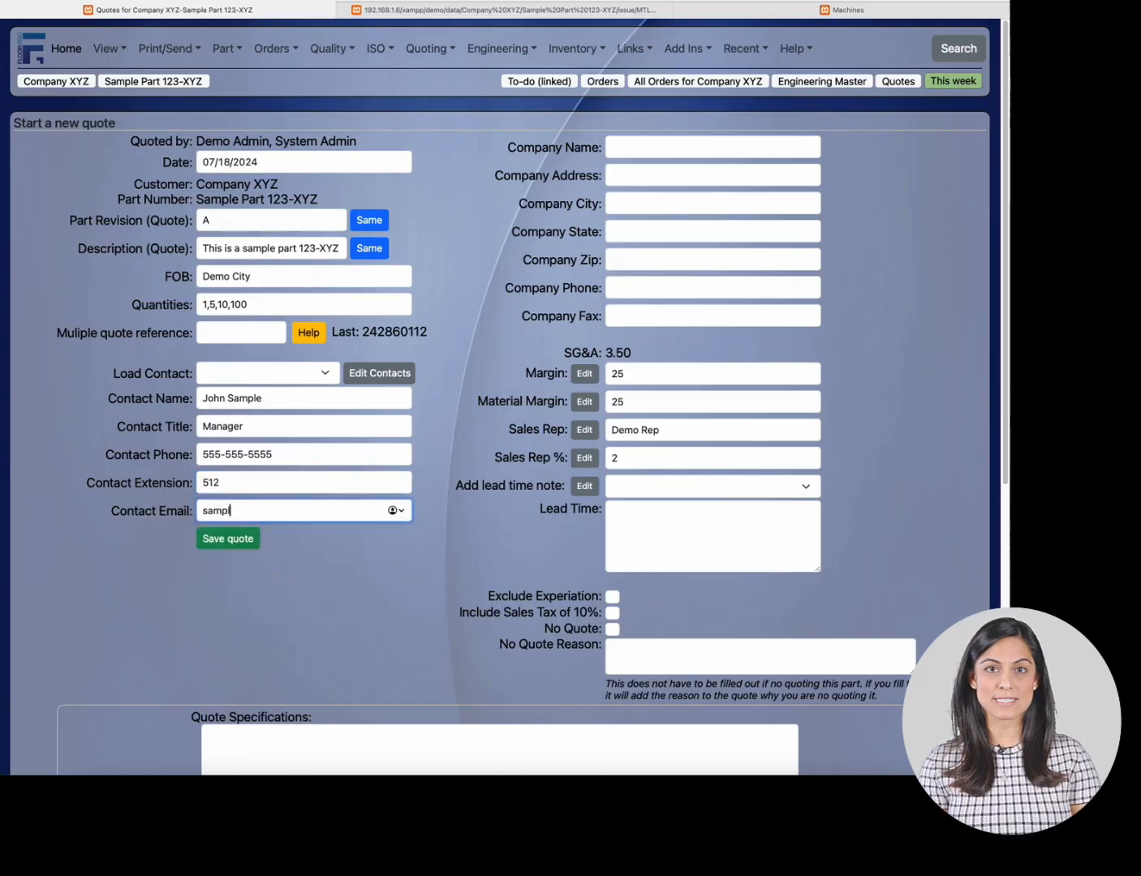
{"action": "type", "text": "e@"}
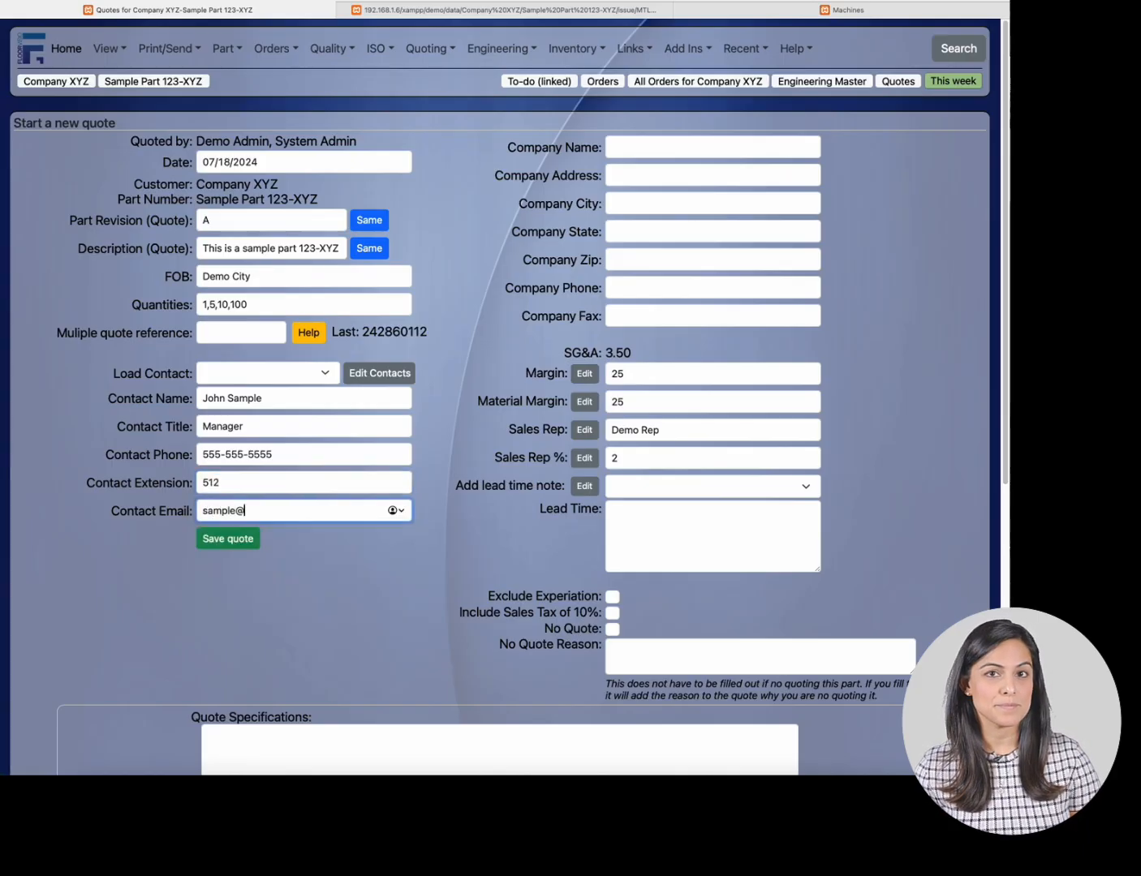
{"action": "type", "text": "sample"}
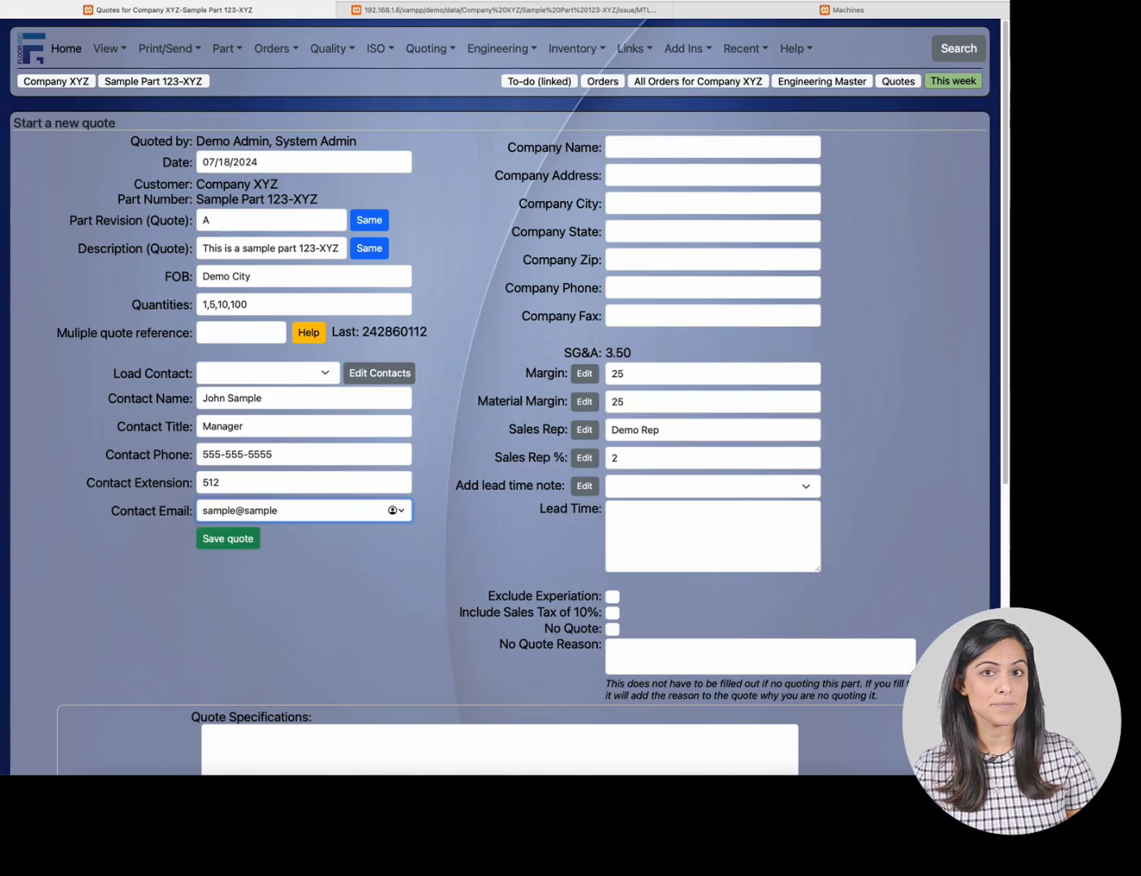
{"action": "type", "text": "company"}
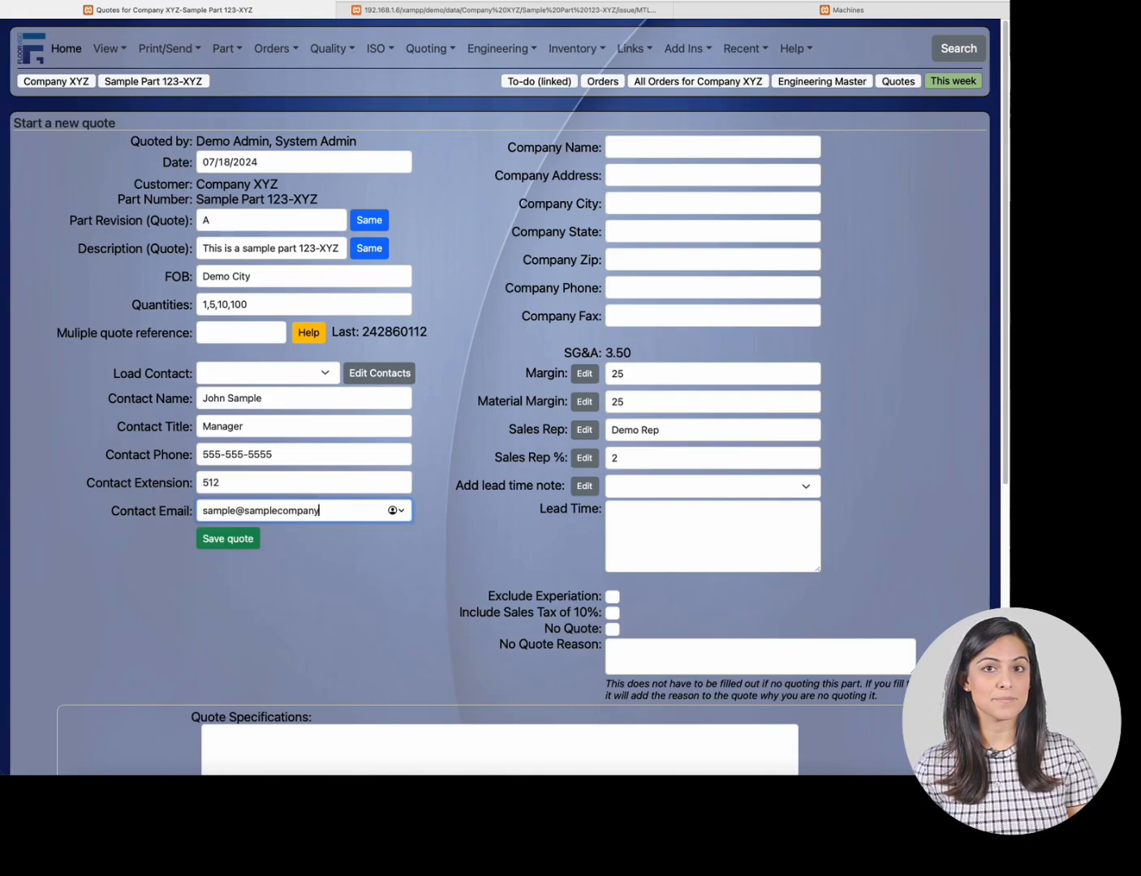
{"action": "type", "text": ".com"}
{"action": "key", "text": "Tab"}
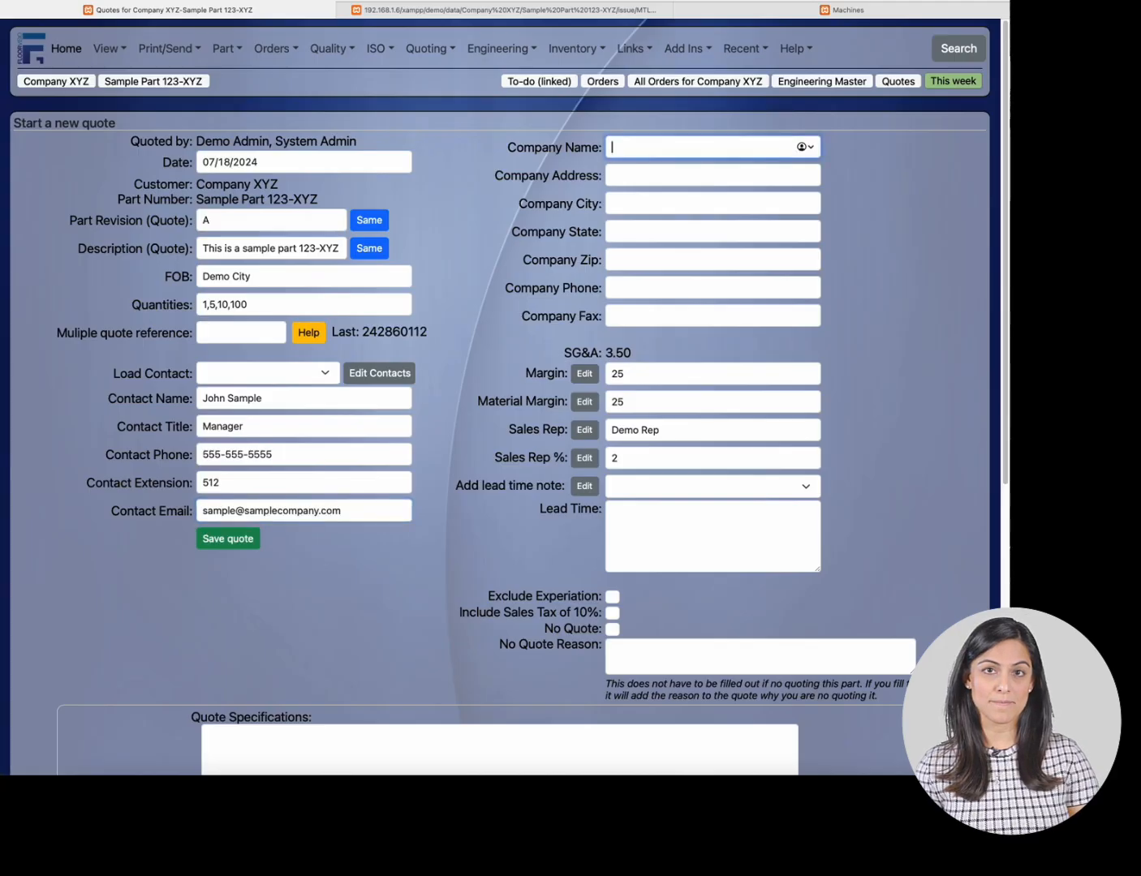
- Enter Sample Company as the company name
{"action": "type", "text": "Samp"}
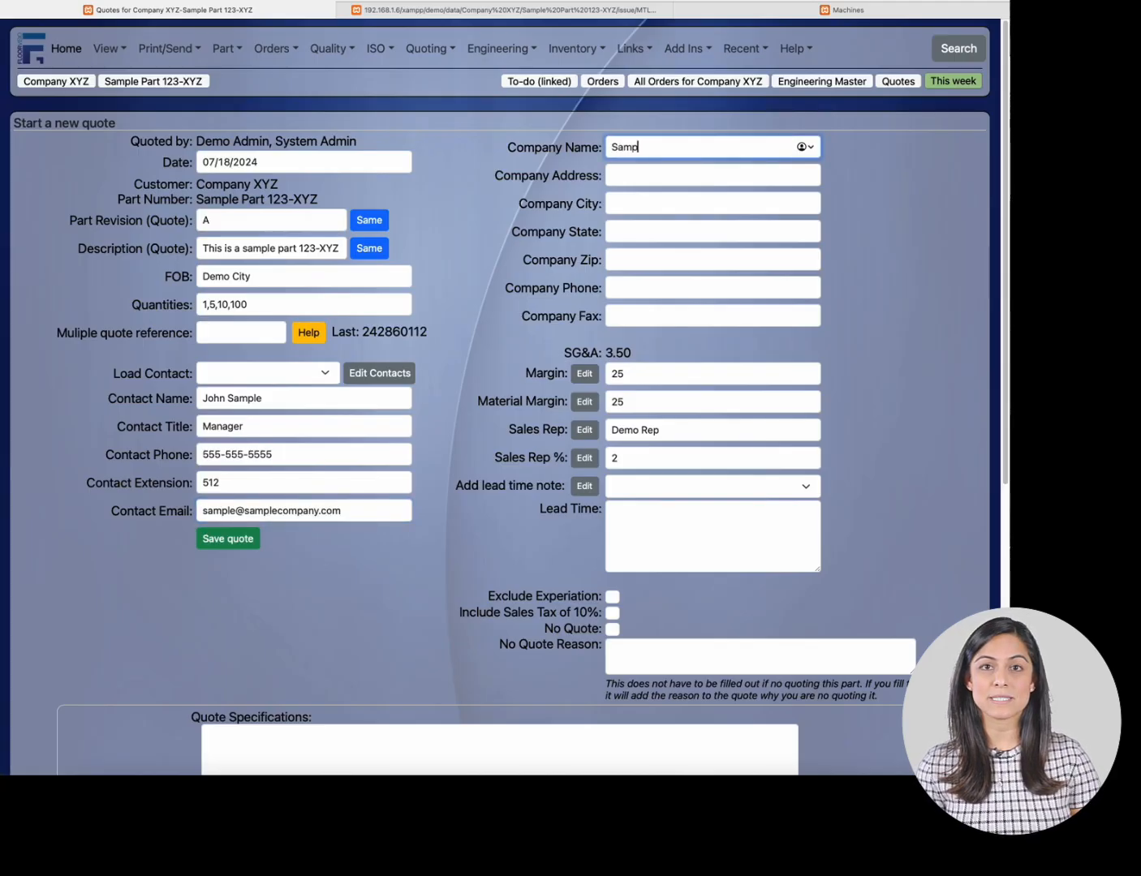
{"action": "type", "text": "le Comp"}
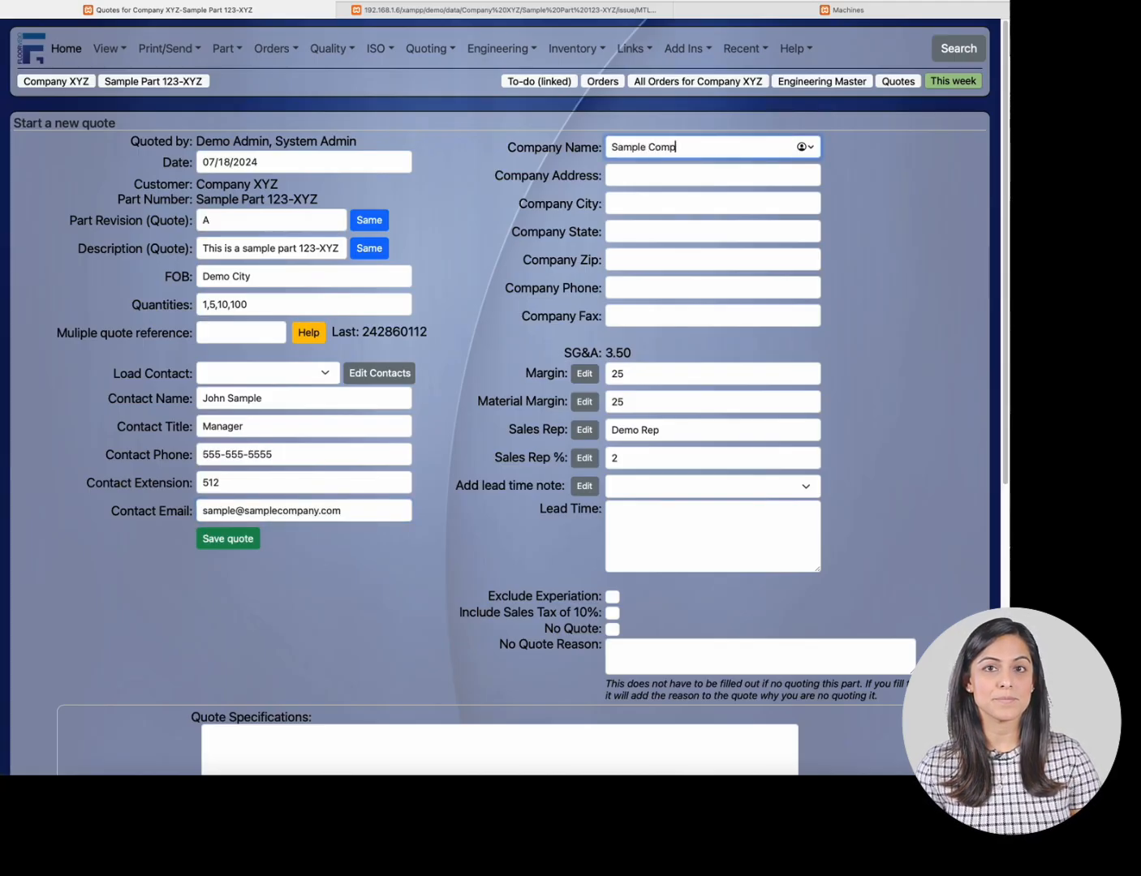
{"action": "type", "text": "any"}
{"action": "key", "text": "Tab"}
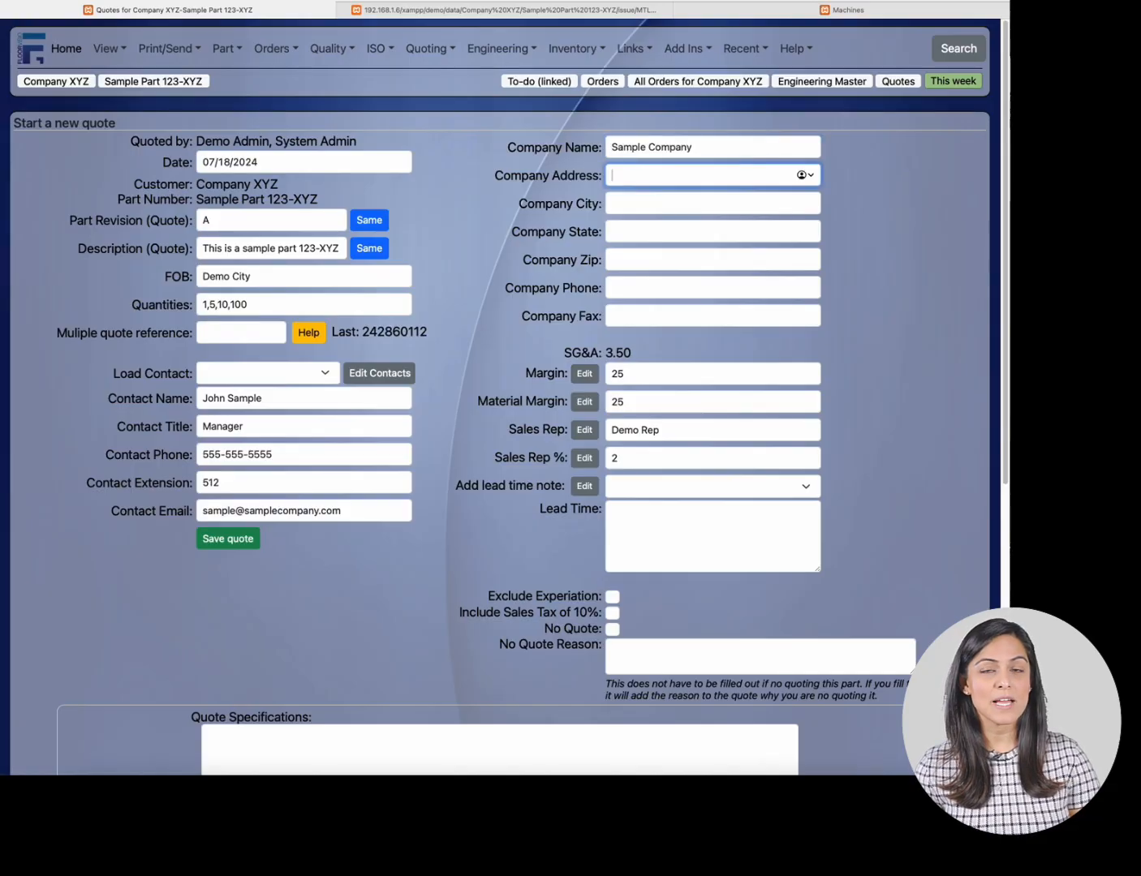
- Enter the company's street address and city
{"action": "type", "text": "123 Sa"}
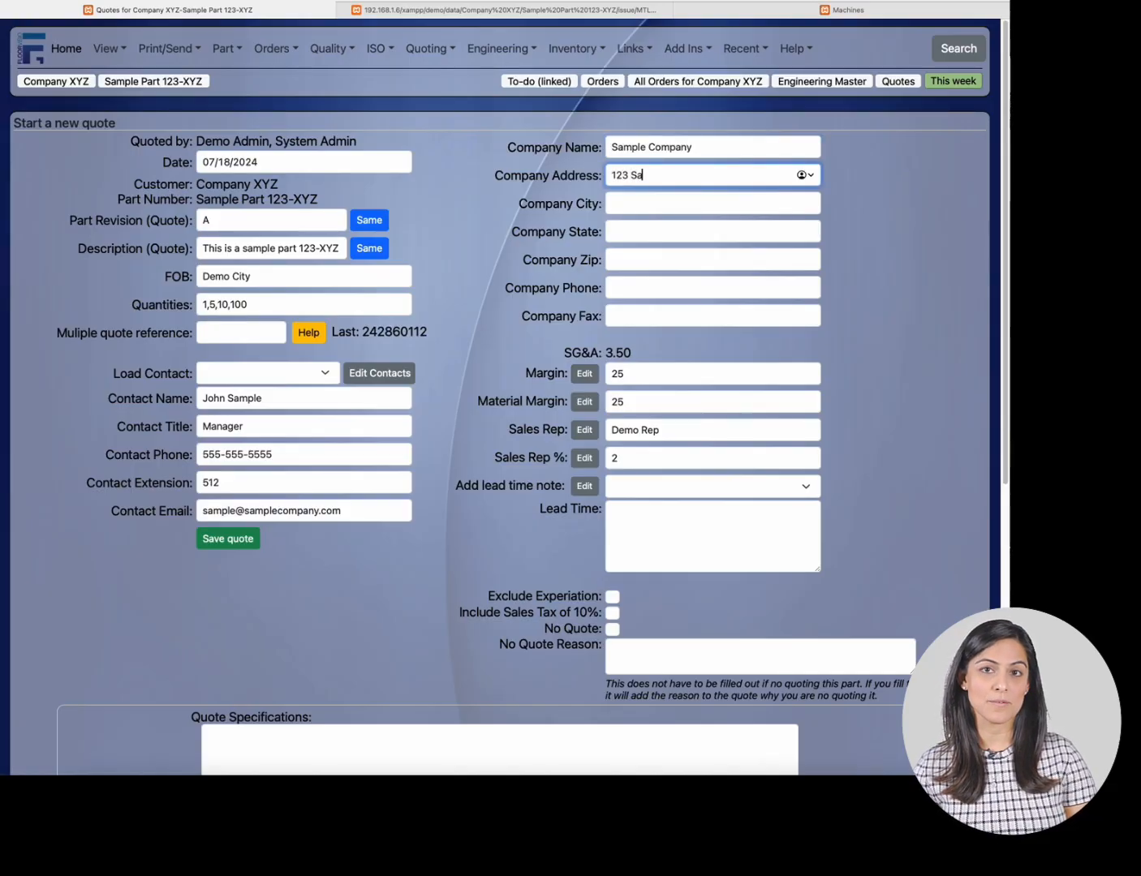
{"action": "type", "text": "mple"}
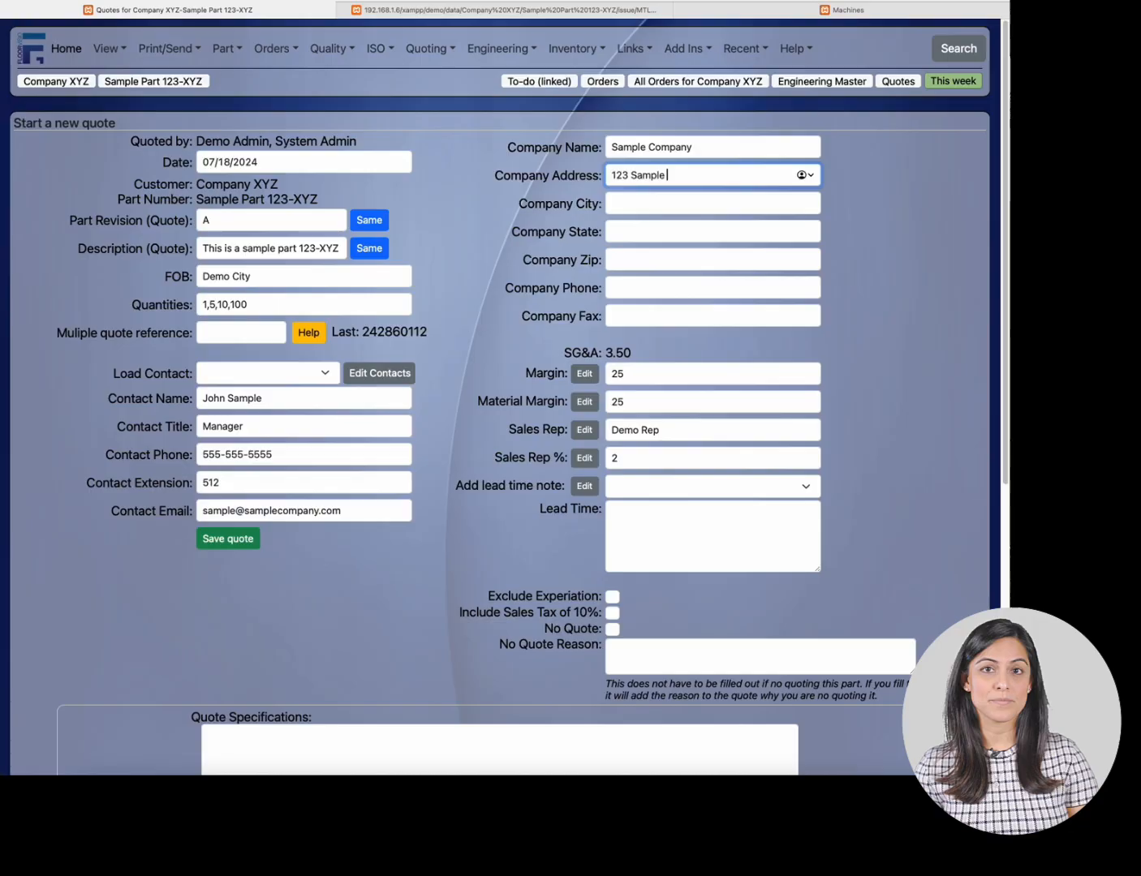
{"action": "type", "text": " Drive"}
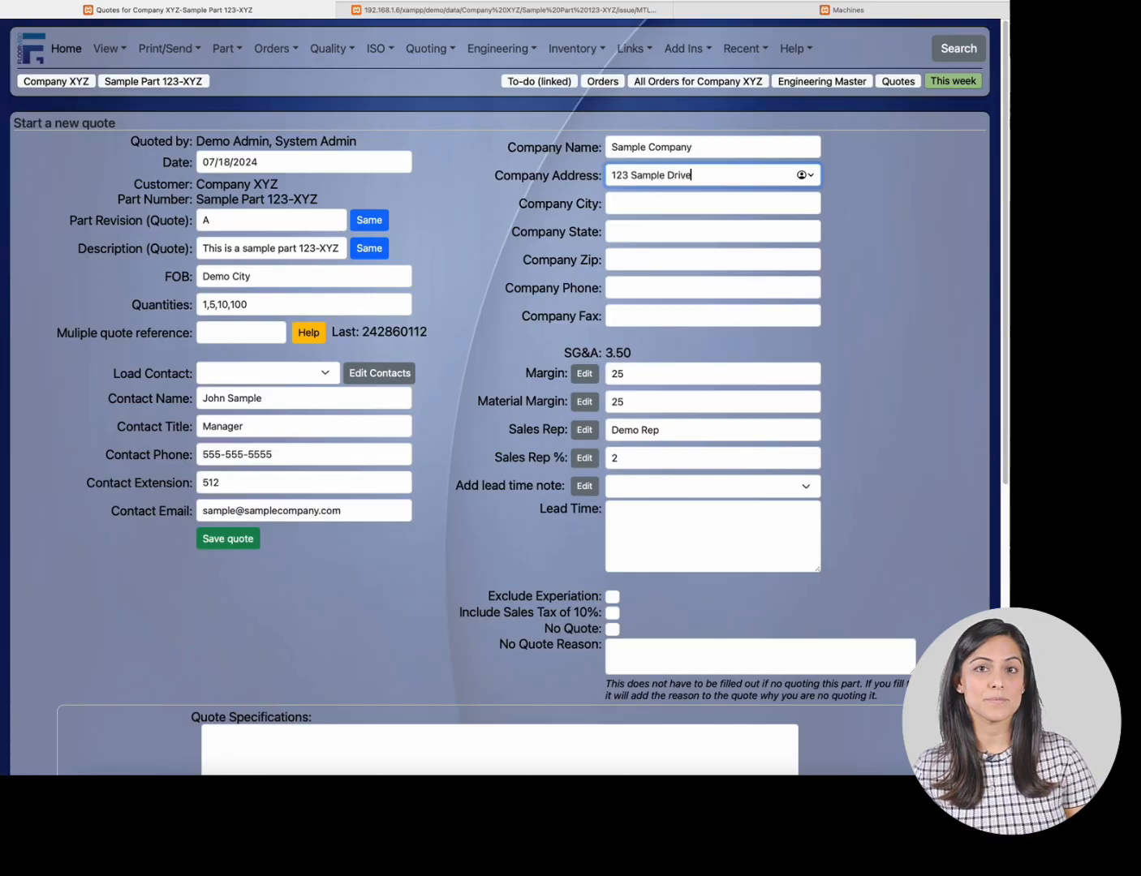
{"action": "key", "text": "Tab"}
{"action": "type", "text": "Sample "}
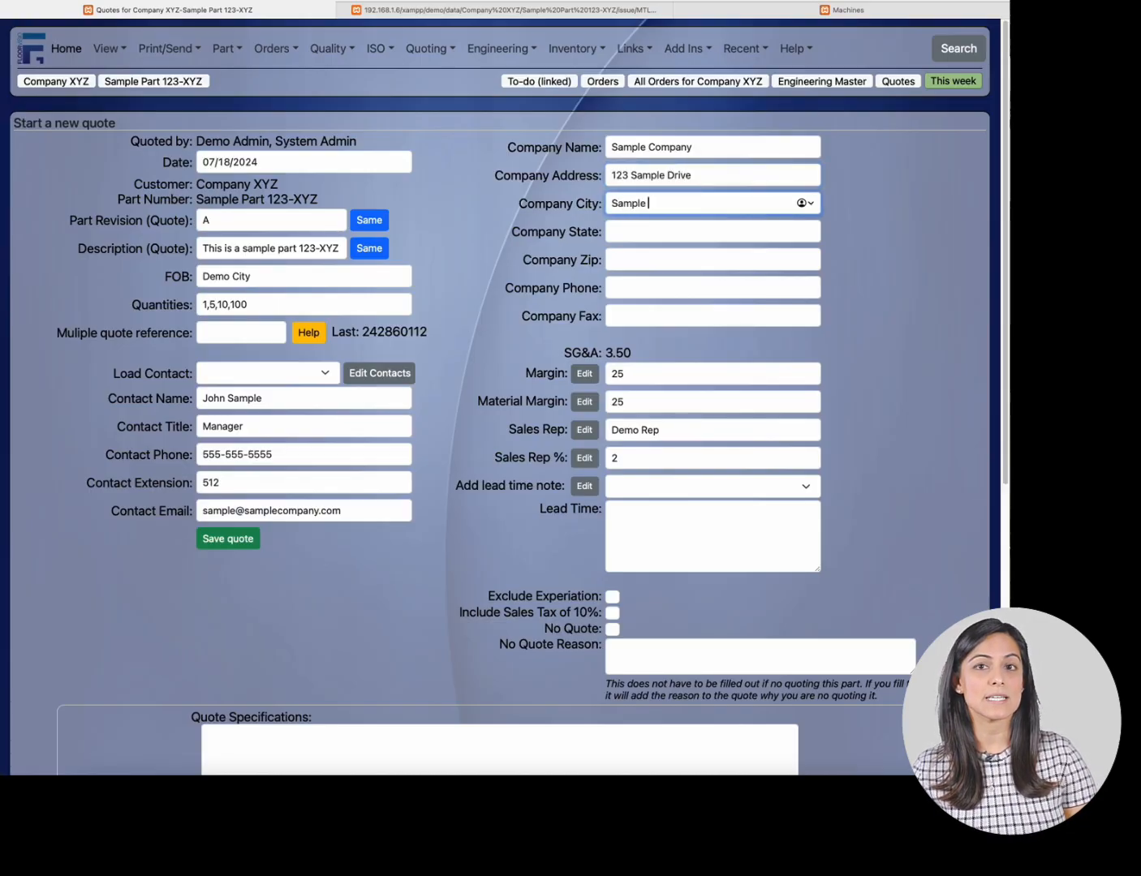
{"action": "type", "text": "City"}
{"action": "key", "text": "Tab"}
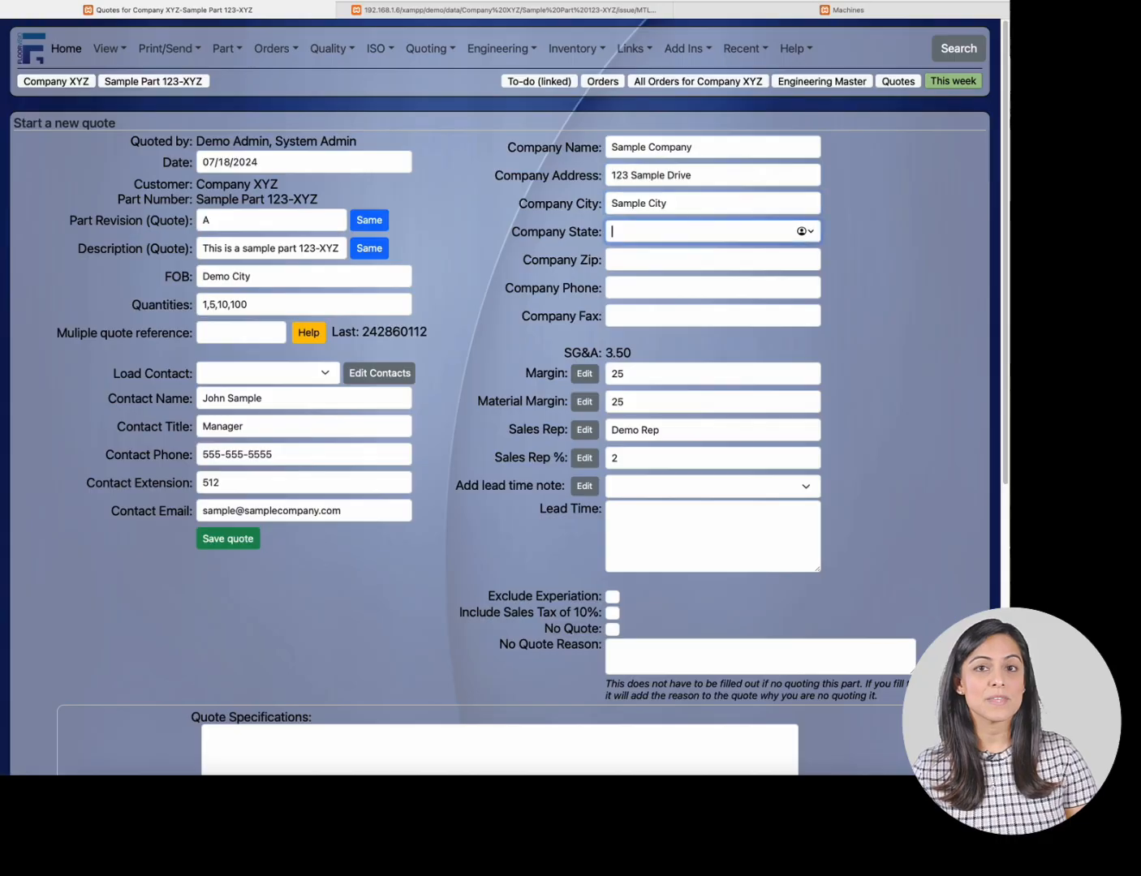
- Set the company state to WA and enter the company zip code
{"action": "type", "text": "Sample DS"}
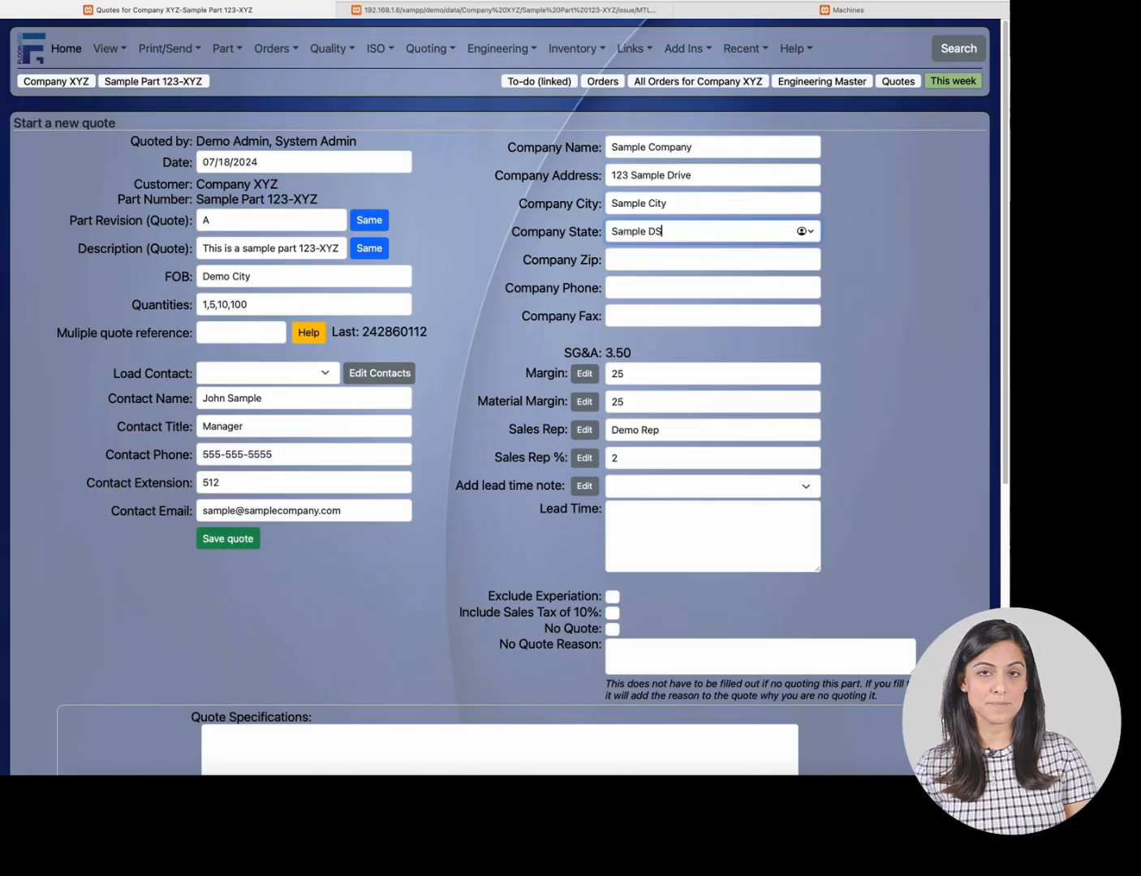
{"action": "key", "text": "BackSpace"}
{"action": "key", "text": "BackSpace"}
{"action": "key", "text": "BackSpace"}
{"action": "key", "text": "BackSpace"}
{"action": "key", "text": "BackSpace"}
{"action": "key", "text": "BackSpace"}
{"action": "key", "text": "BackSpace"}
{"action": "key", "text": "BackSpace"}
{"action": "key", "text": "BackSpace"}
{"action": "type", "text": "WA"}
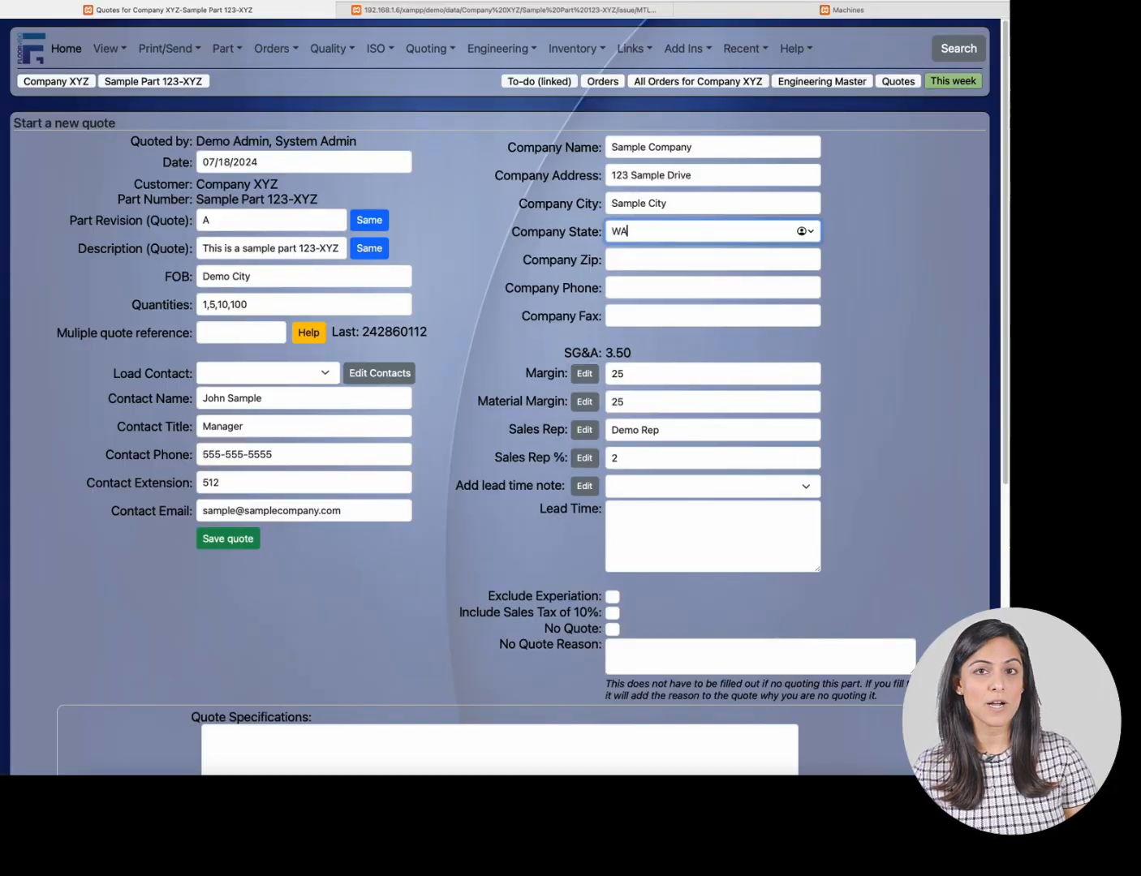
{"action": "key", "text": "Tab"}
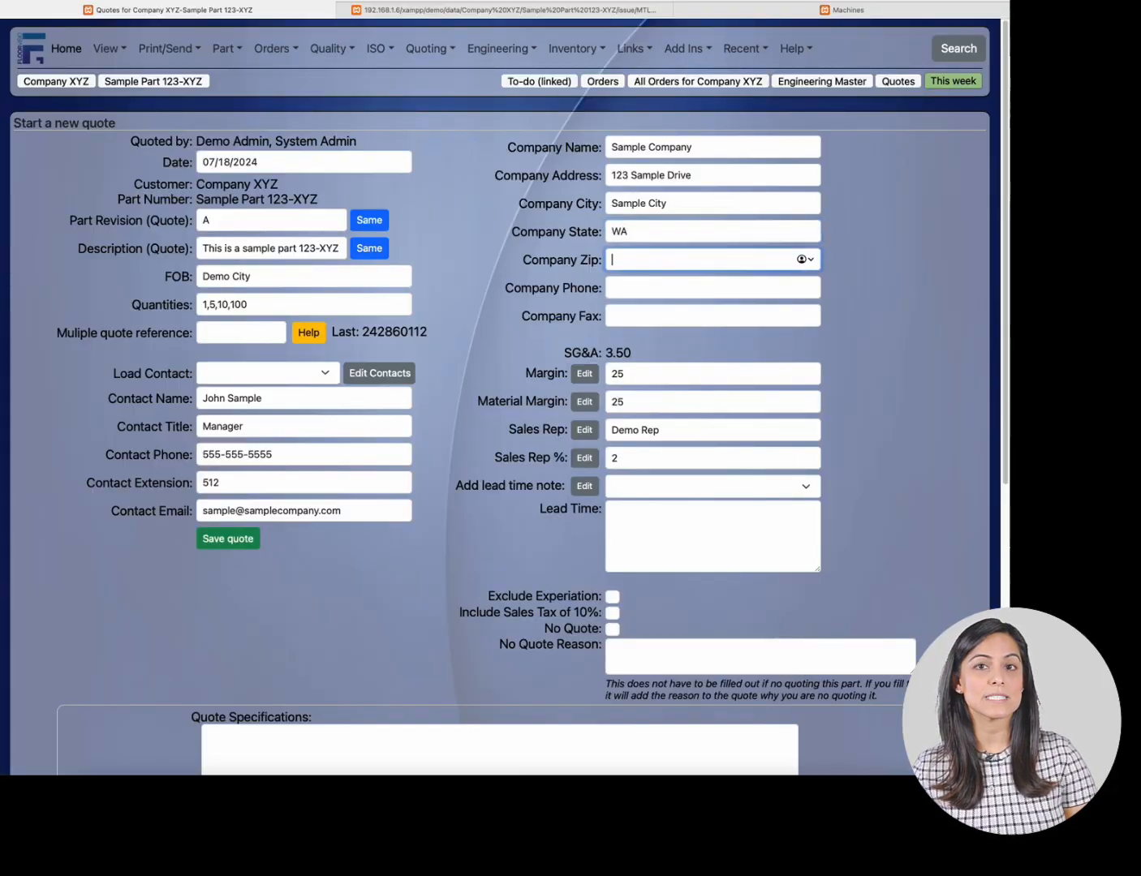
{"action": "type", "text": "12345"}
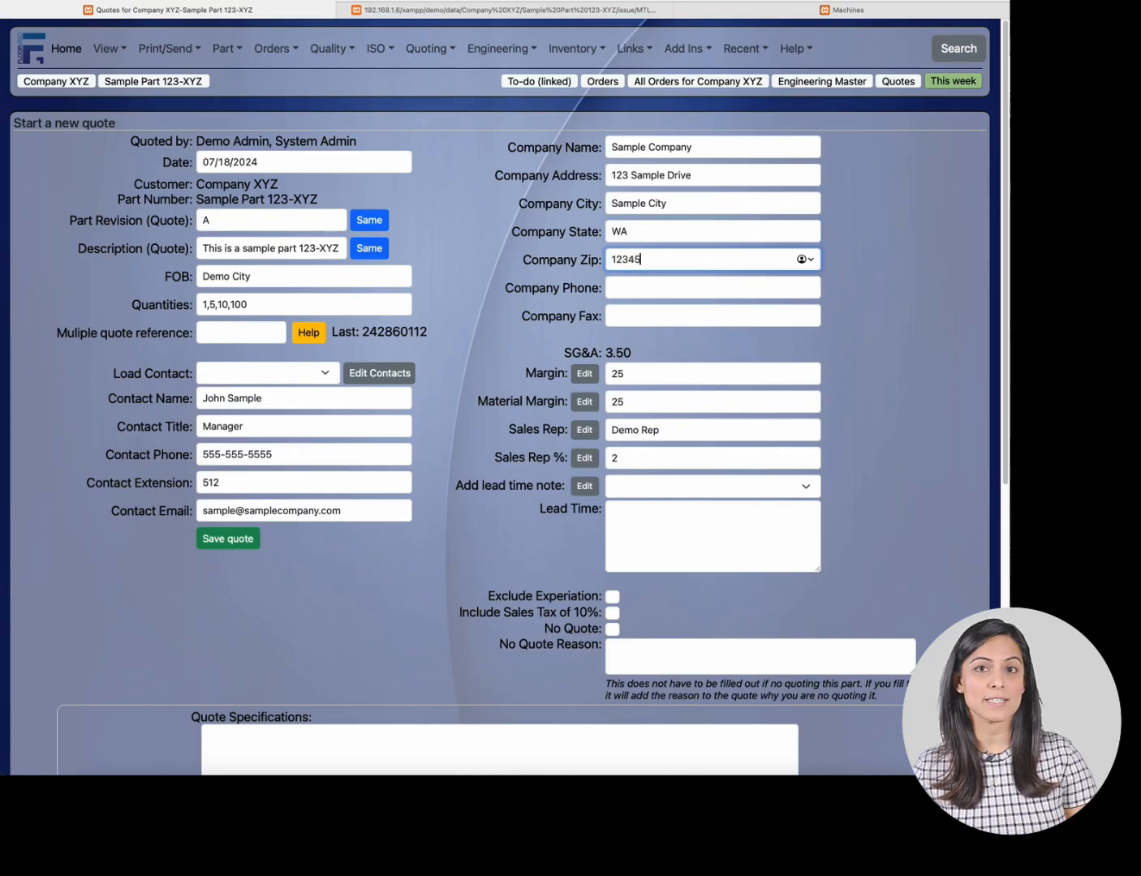
- Enter the company phone and fax numbers
{"action": "key", "text": "Tab"}
{"action": "type", "text": "5"}
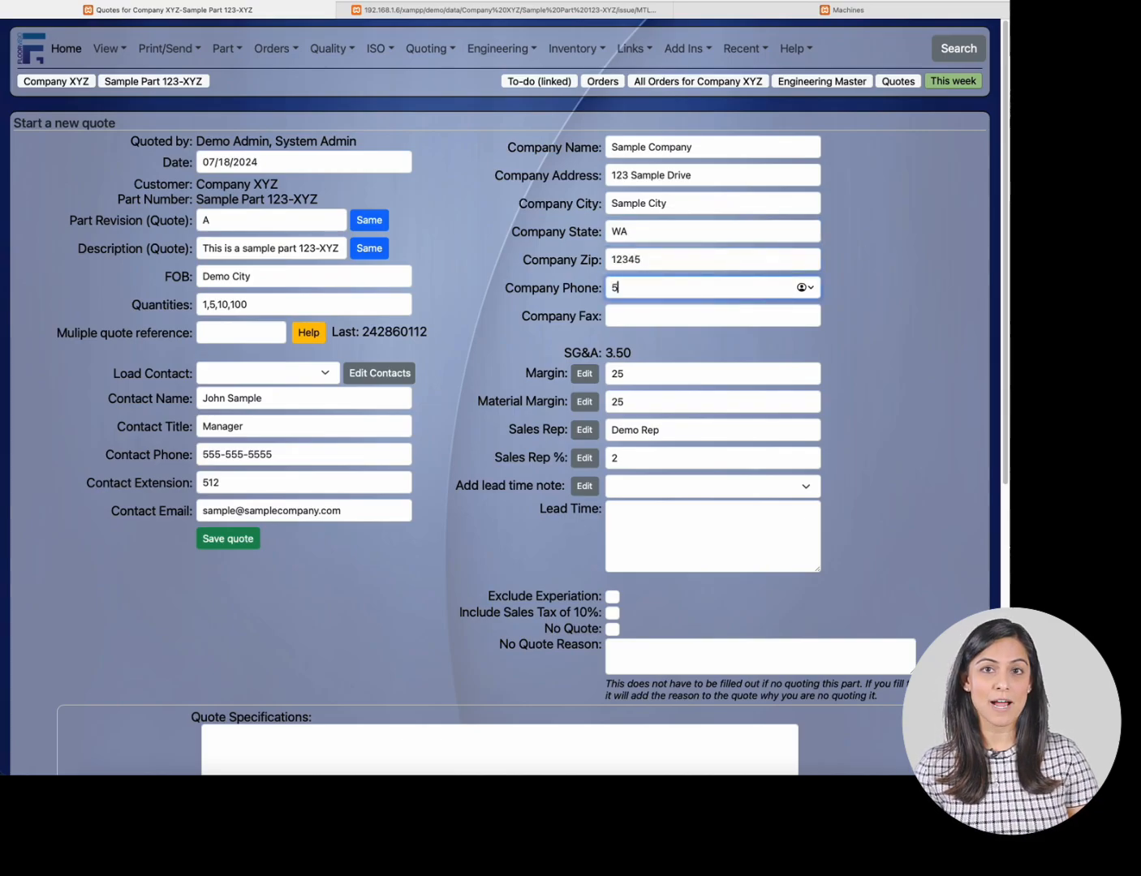
{"action": "type", "text": "56-556-5656"}
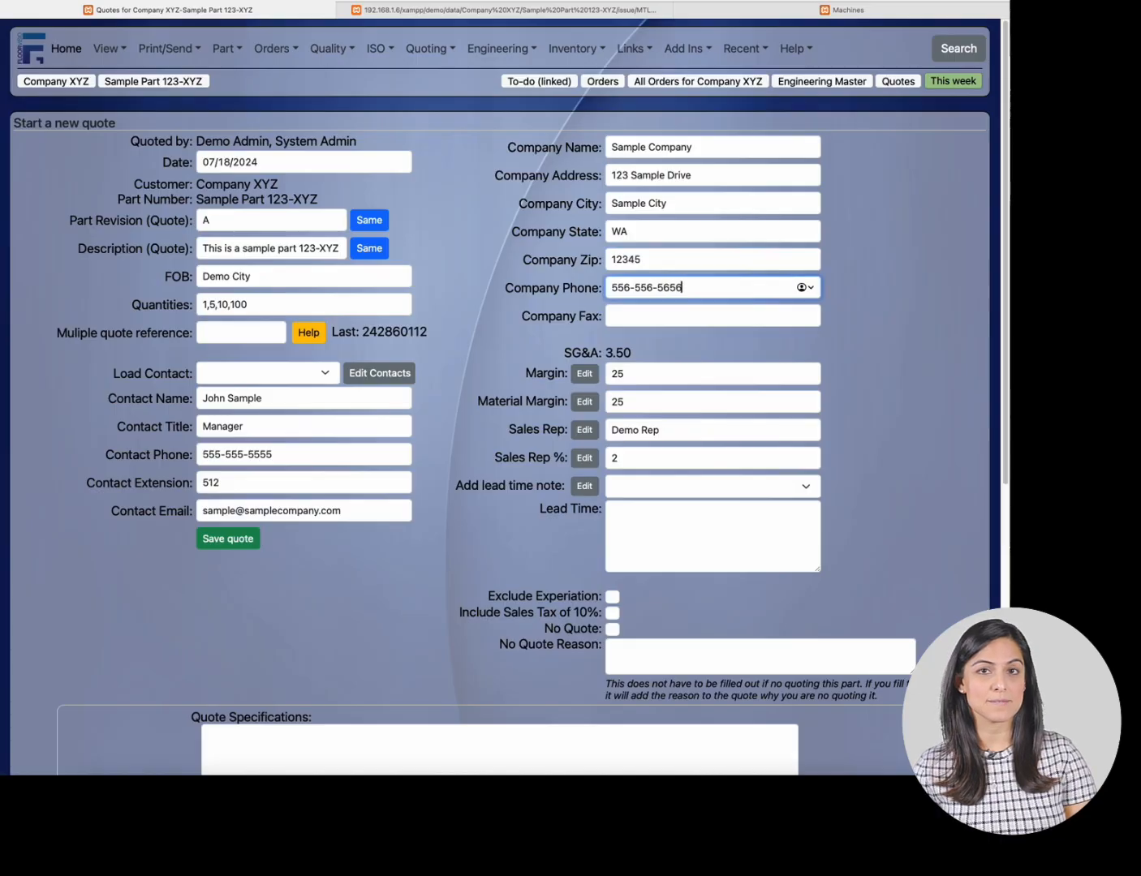
{"action": "key", "text": "Tab"}
{"action": "type", "text": "557-5"}
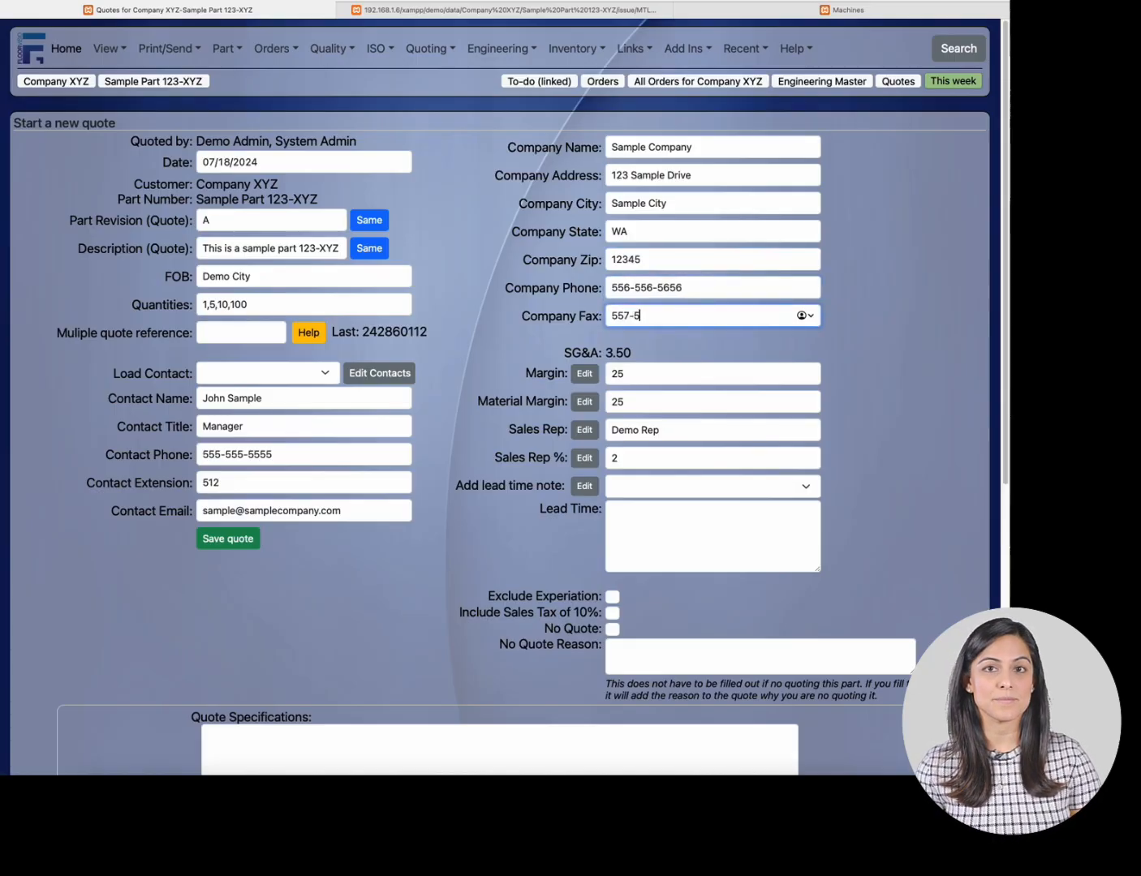
{"action": "type", "text": "57-5757"}
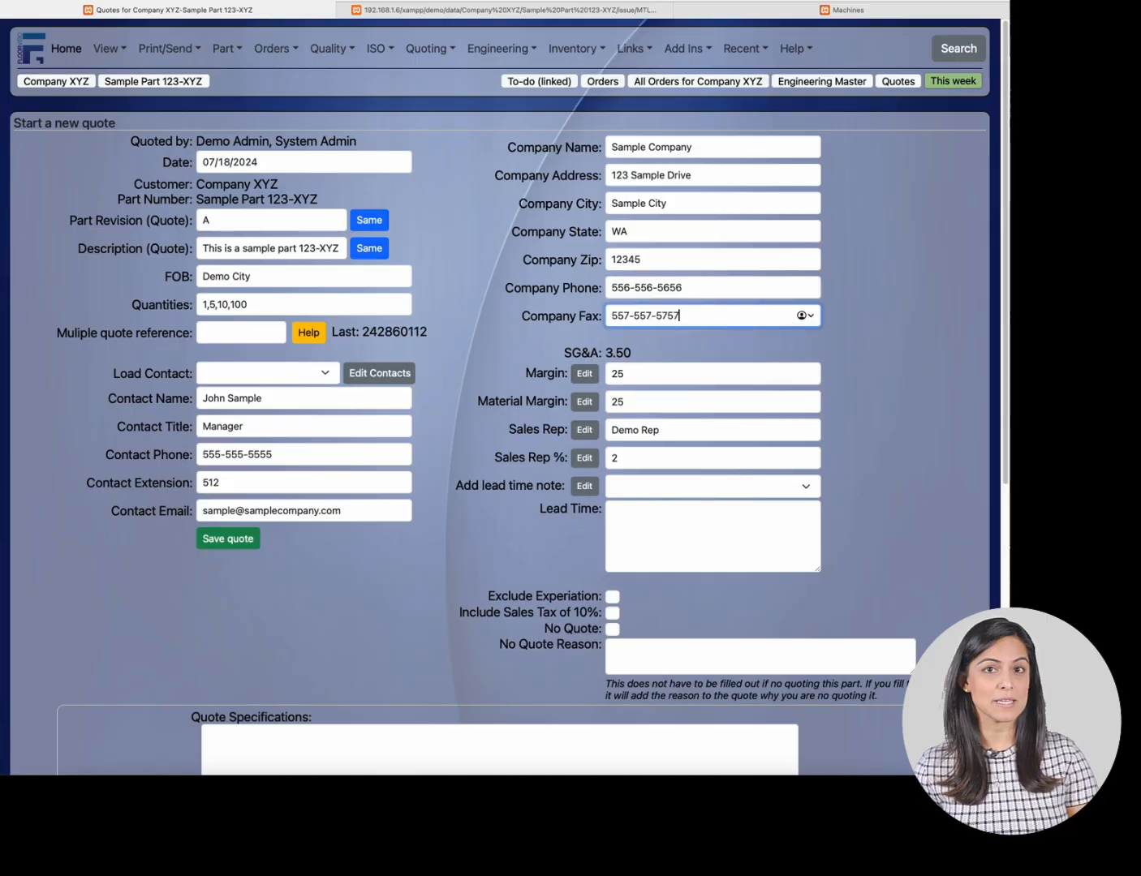
- Review the SG&A, margin and material margin fields
{"action": "left_click", "coordinate": [578, 354]}
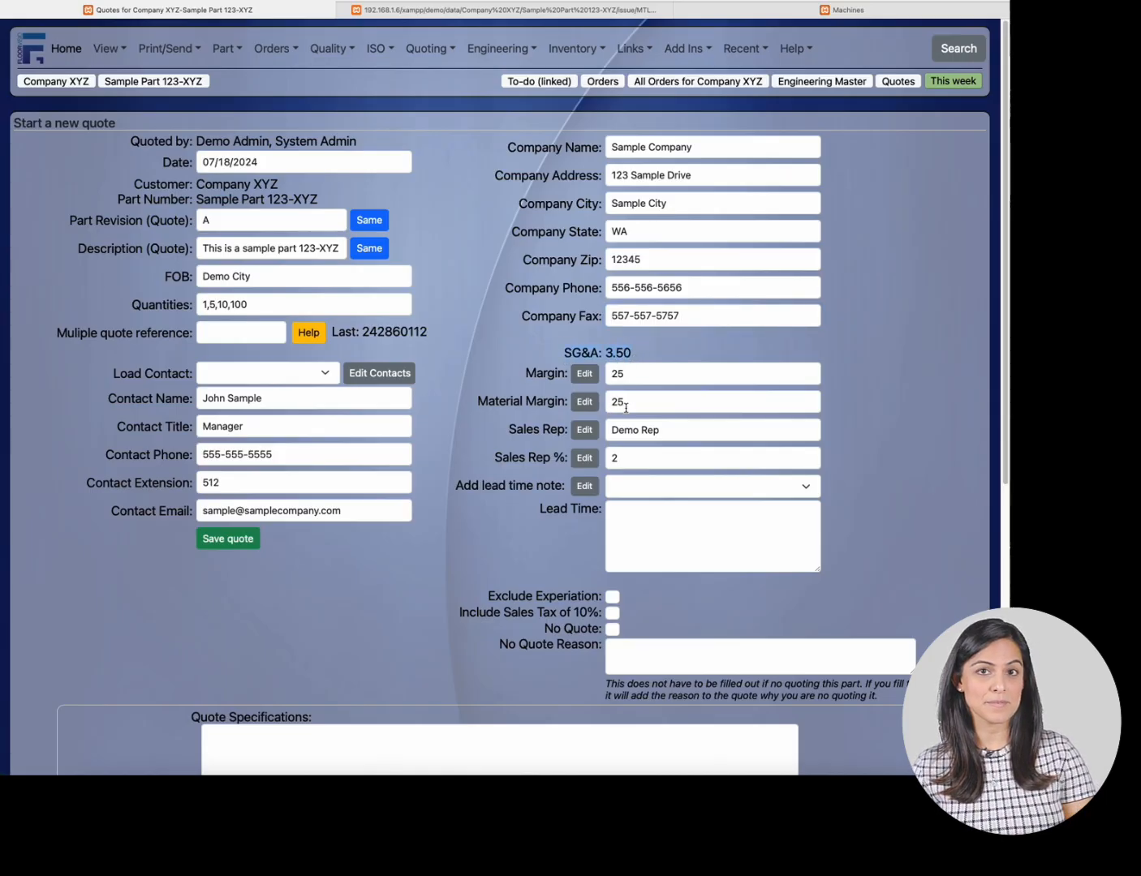
{"action": "left_click", "coordinate": [646, 375]}
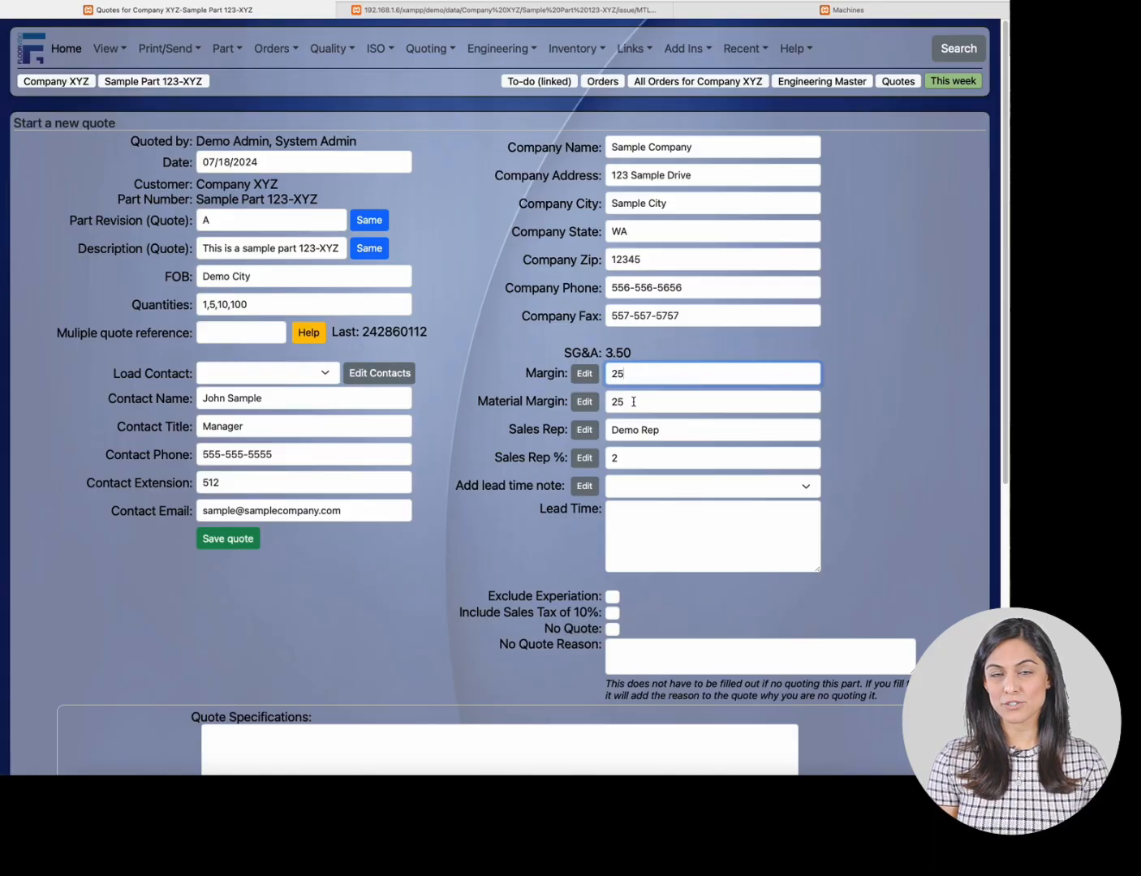
{"action": "left_click_drag", "start_coordinate": [634, 402], "coordinate": [611, 402]}
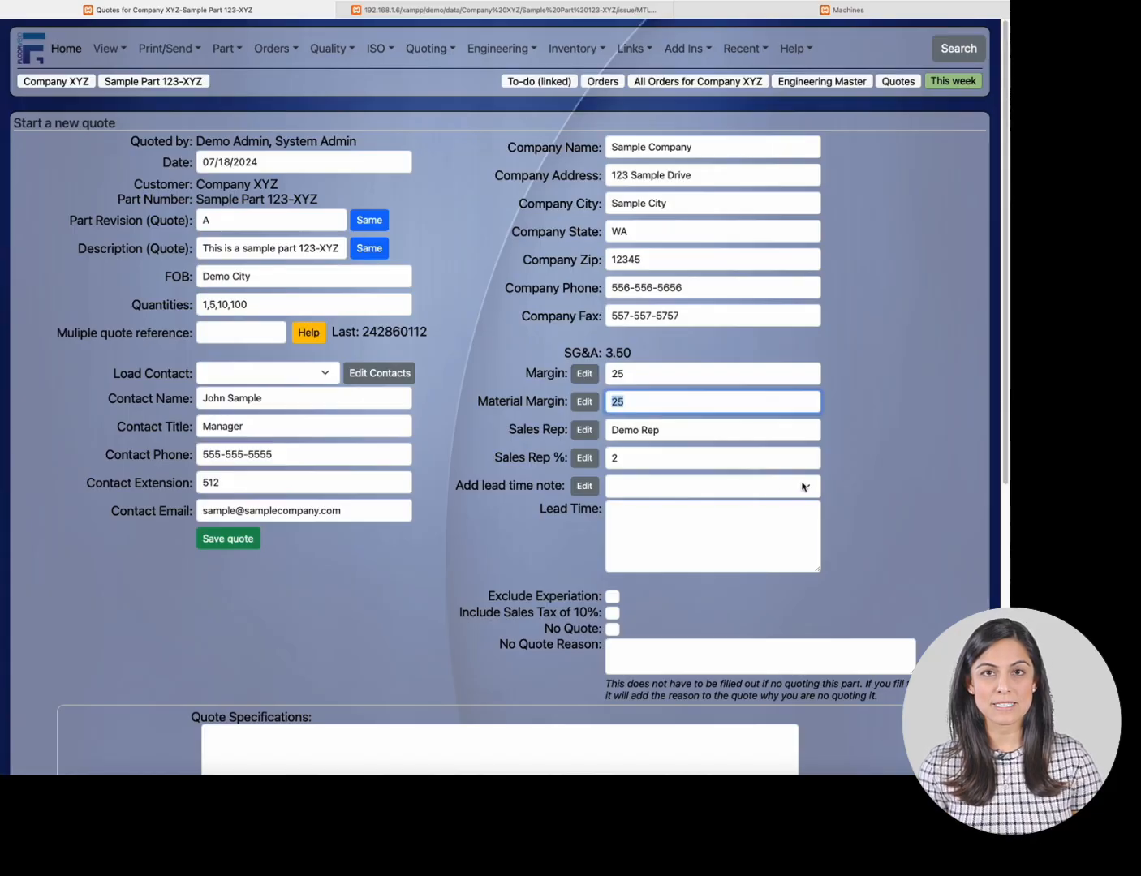
{"action": "left_click", "coordinate": [763, 510]}
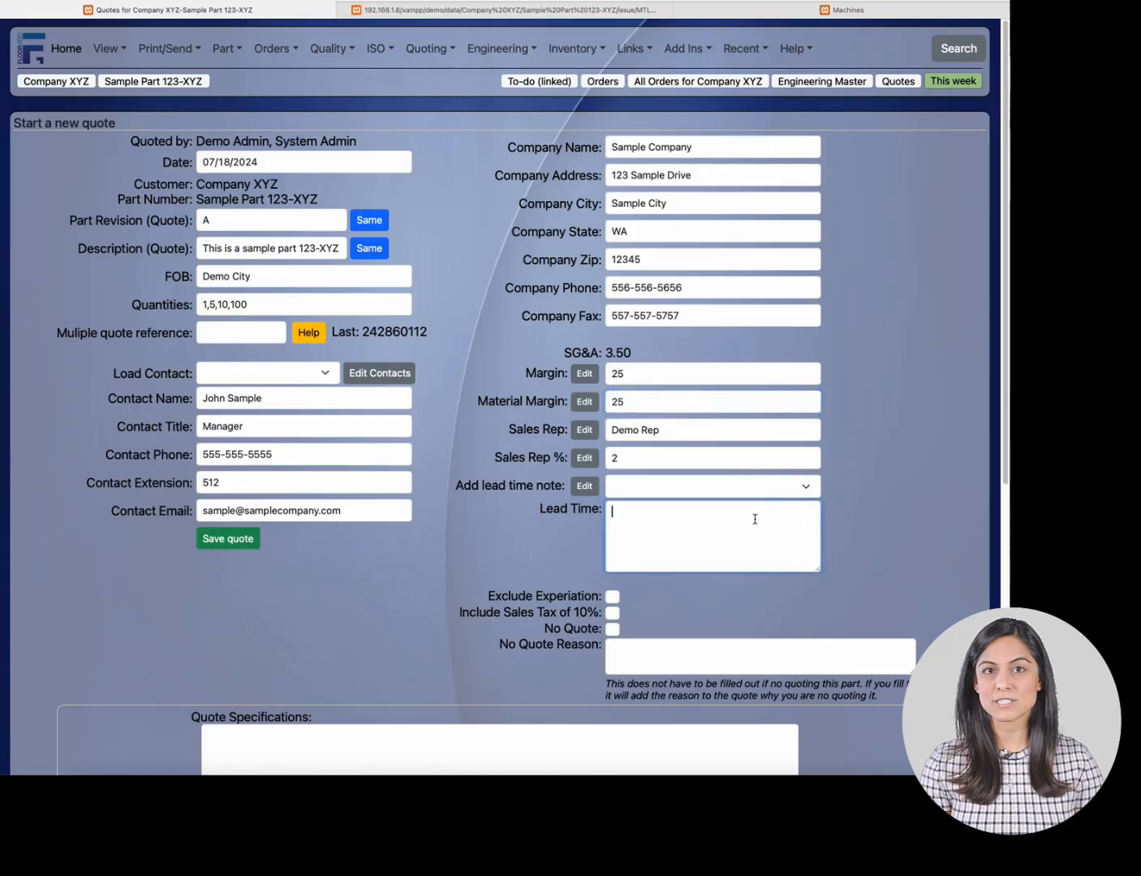
{"action": "type", "text": "4-6"}
{"action": "key", "text": "BackSpace"}
{"action": "key", "text": "BackSpace"}
{"action": "key", "text": "BackSpace"}
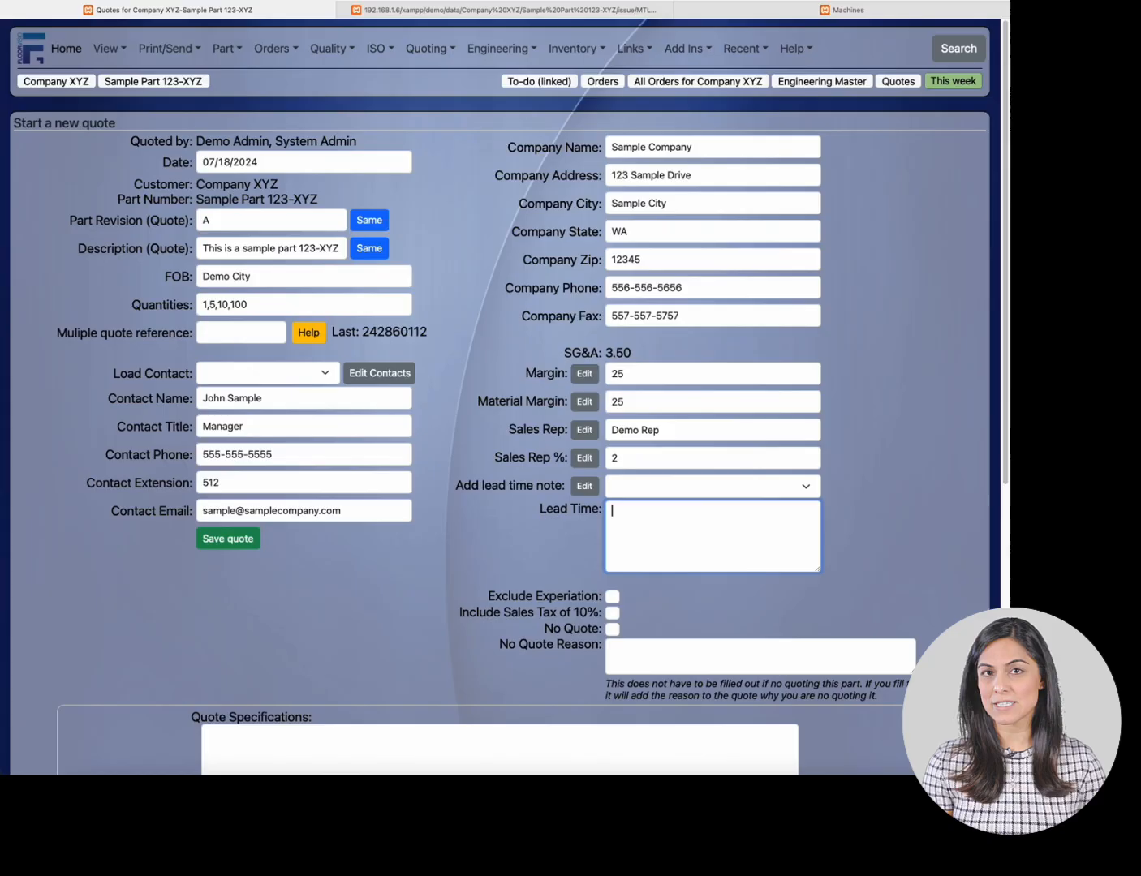
- Try switching the Exclude Expiration, Include Sales Tax of 10% and No Quote options on and off
{"action": "scroll", "coordinate": [901, 471], "scroll_direction": "down", "scroll_amount": 5}
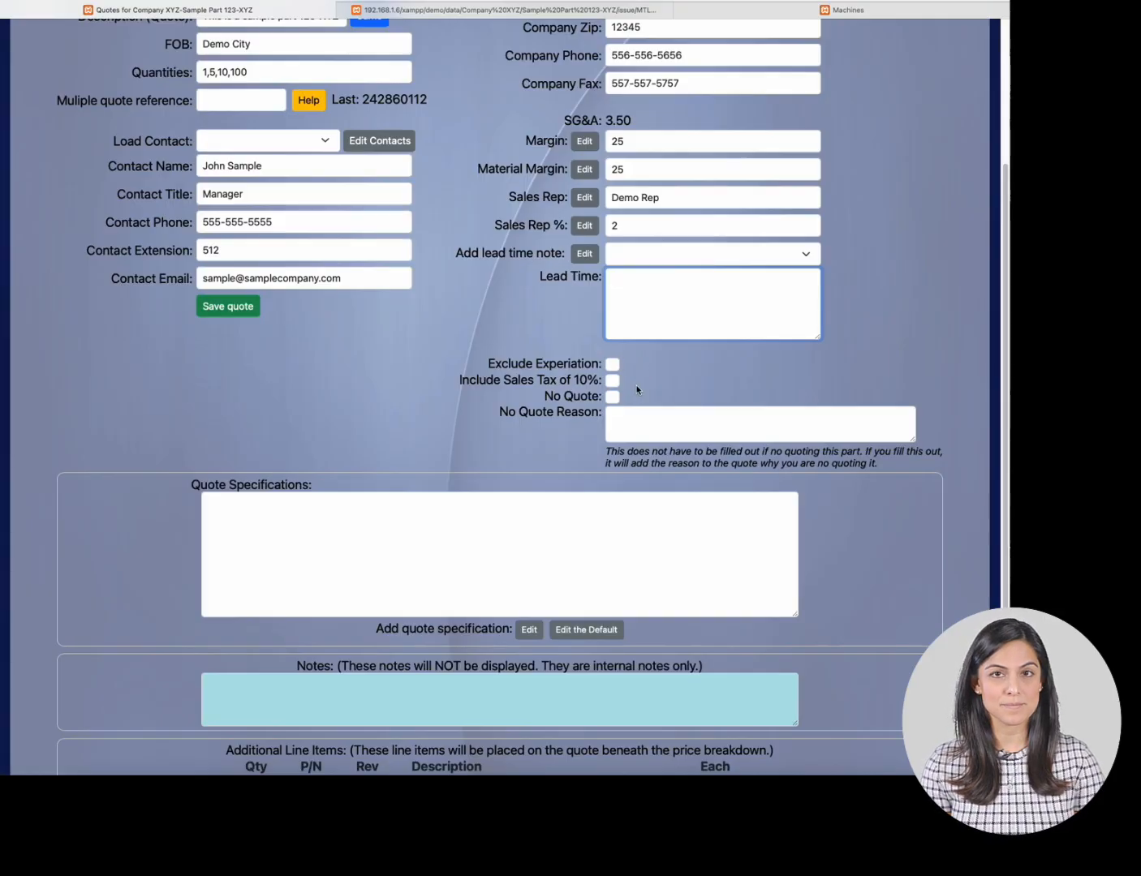
{"action": "left_click", "coordinate": [612, 364]}
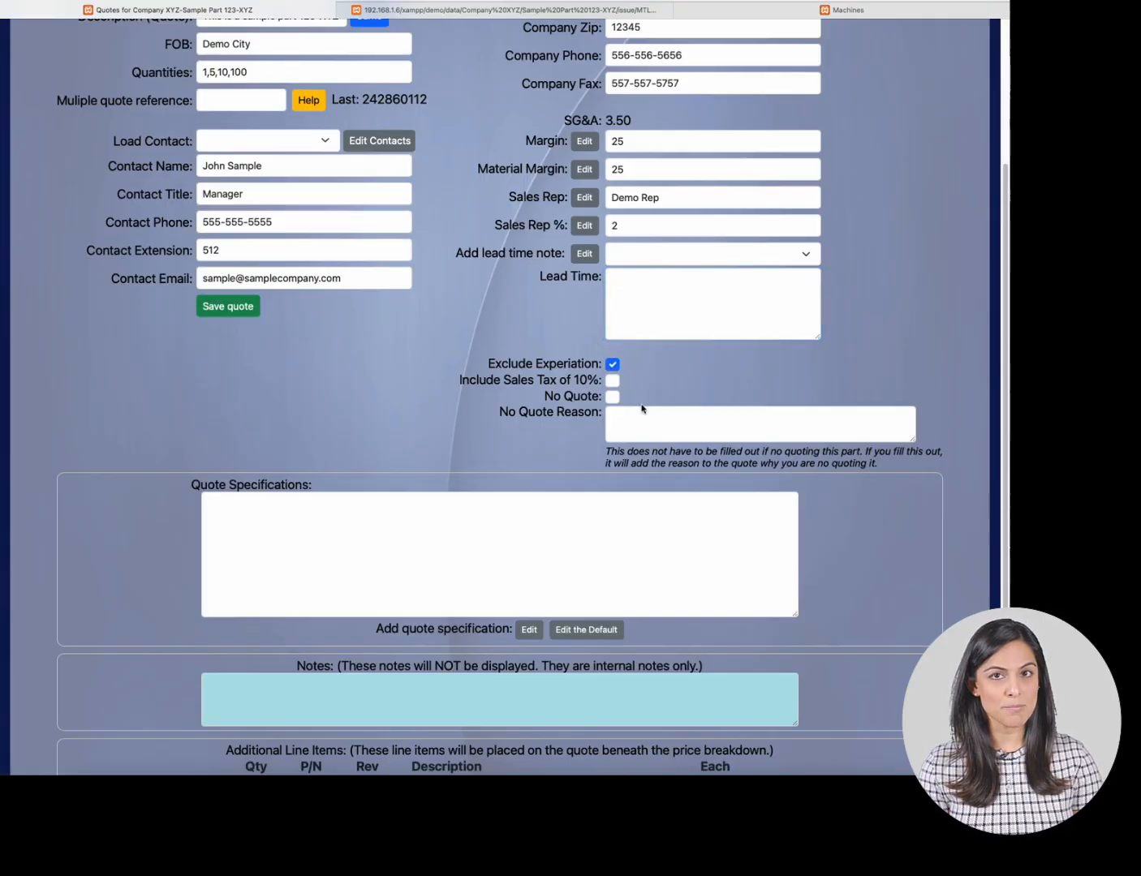
{"action": "left_click", "coordinate": [612, 366]}
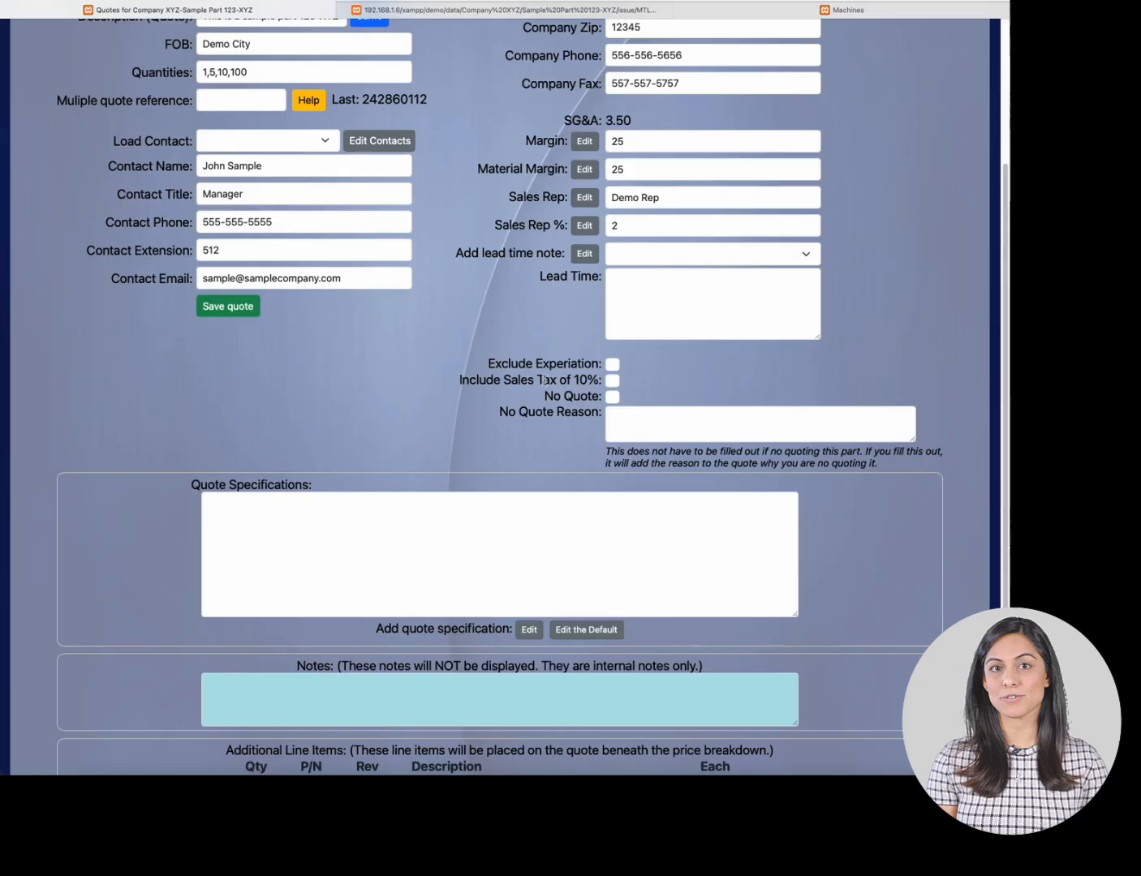
{"action": "left_click", "coordinate": [613, 381]}
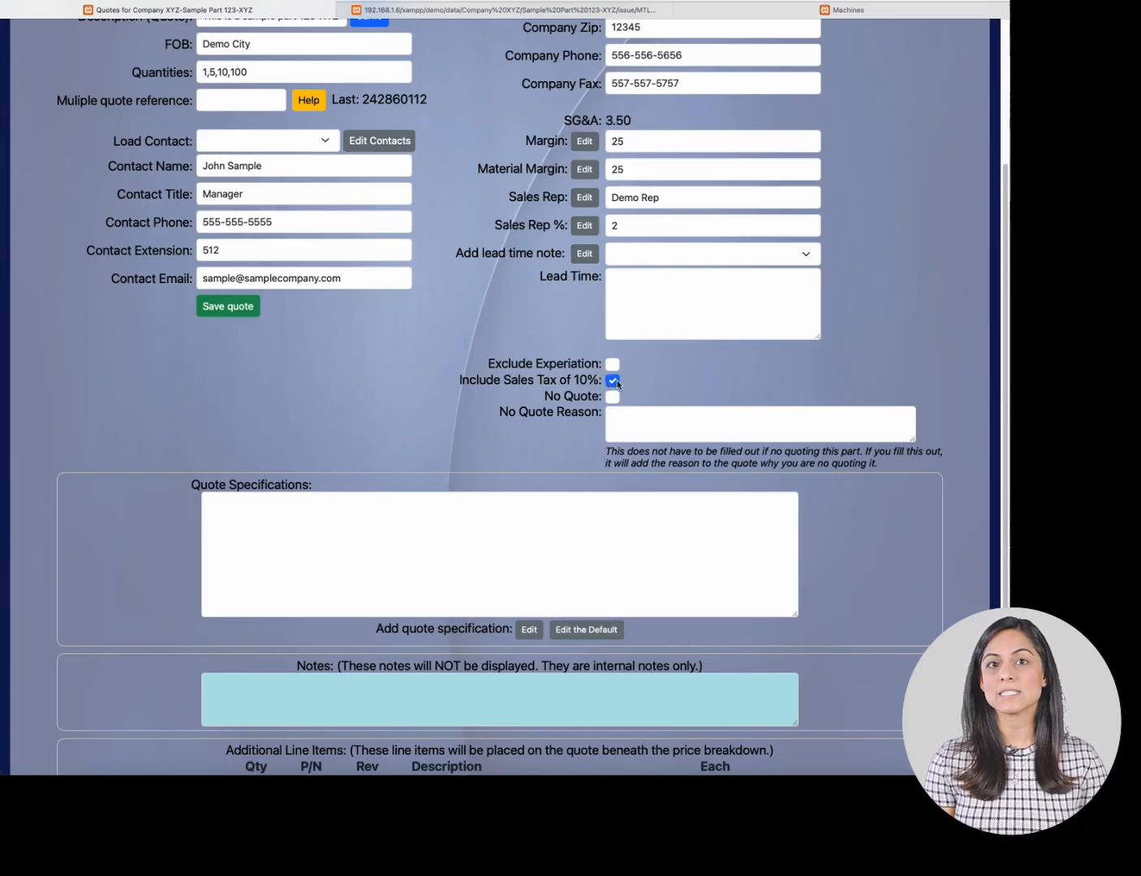
{"action": "left_click", "coordinate": [614, 381]}
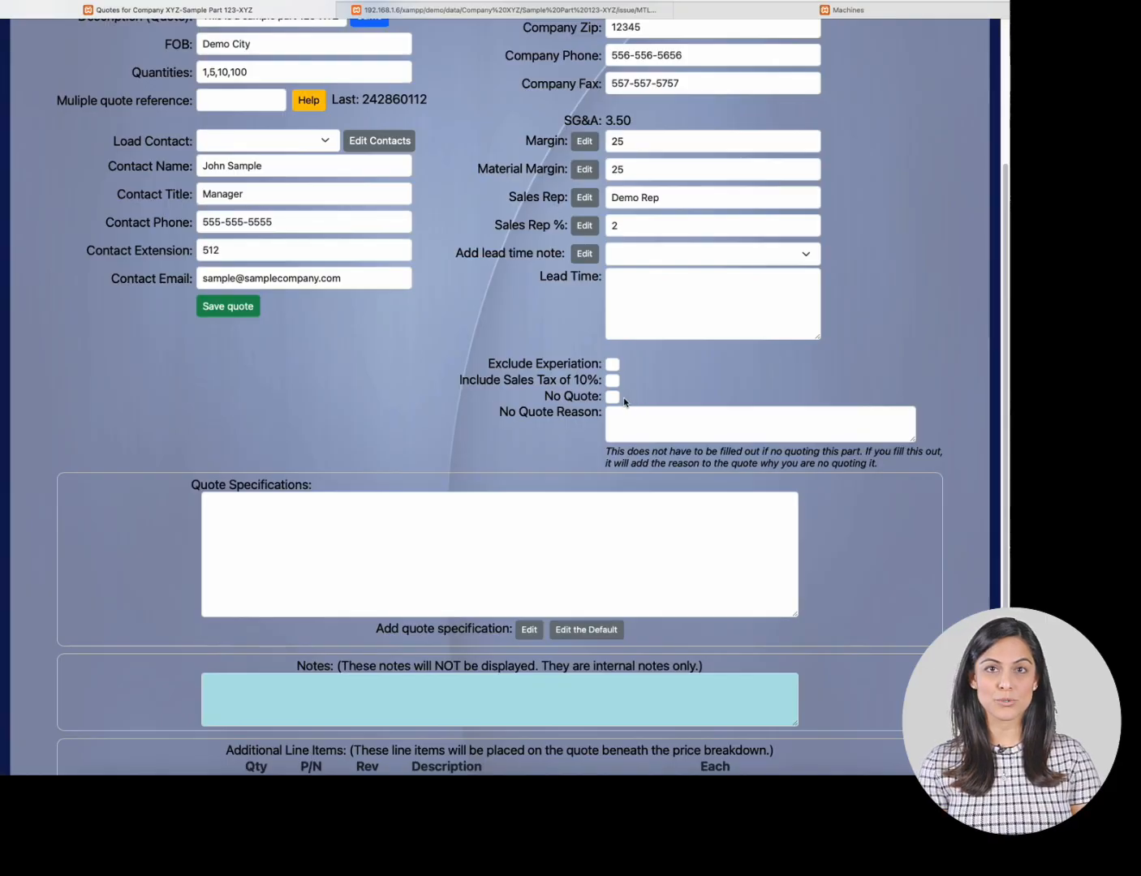
{"action": "left_click", "coordinate": [613, 396]}
{"action": "left_click", "coordinate": [631, 417]}
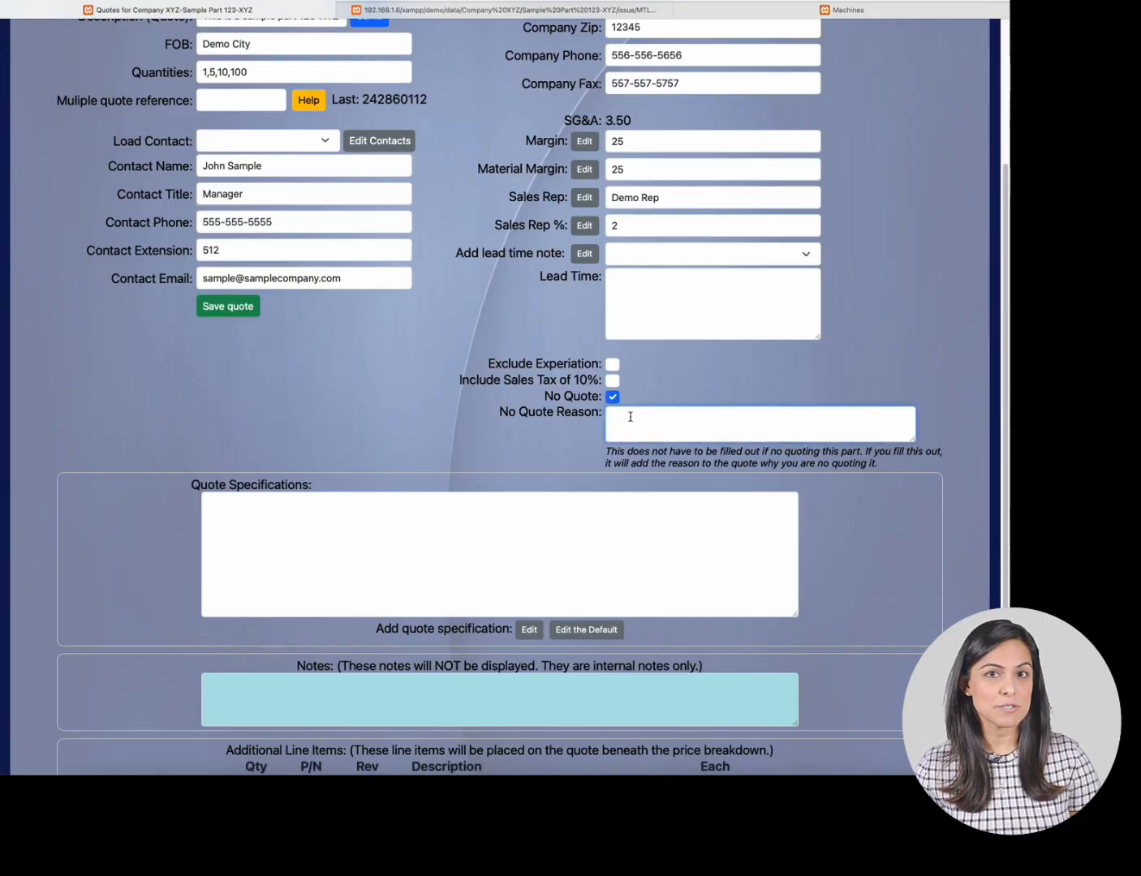
{"action": "left_click", "coordinate": [613, 396]}
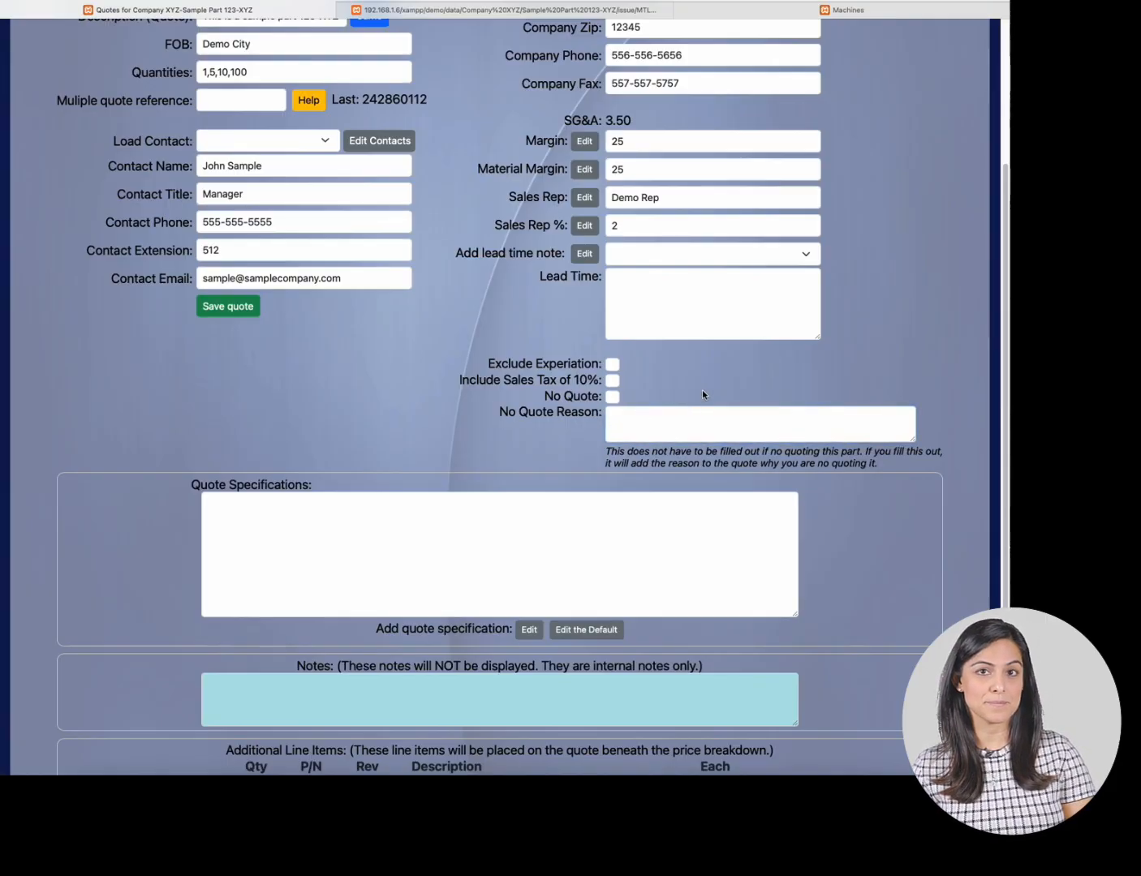
- Enter "Manufacture the part complete to print" as the quote specification
{"action": "left_click", "coordinate": [653, 501]}
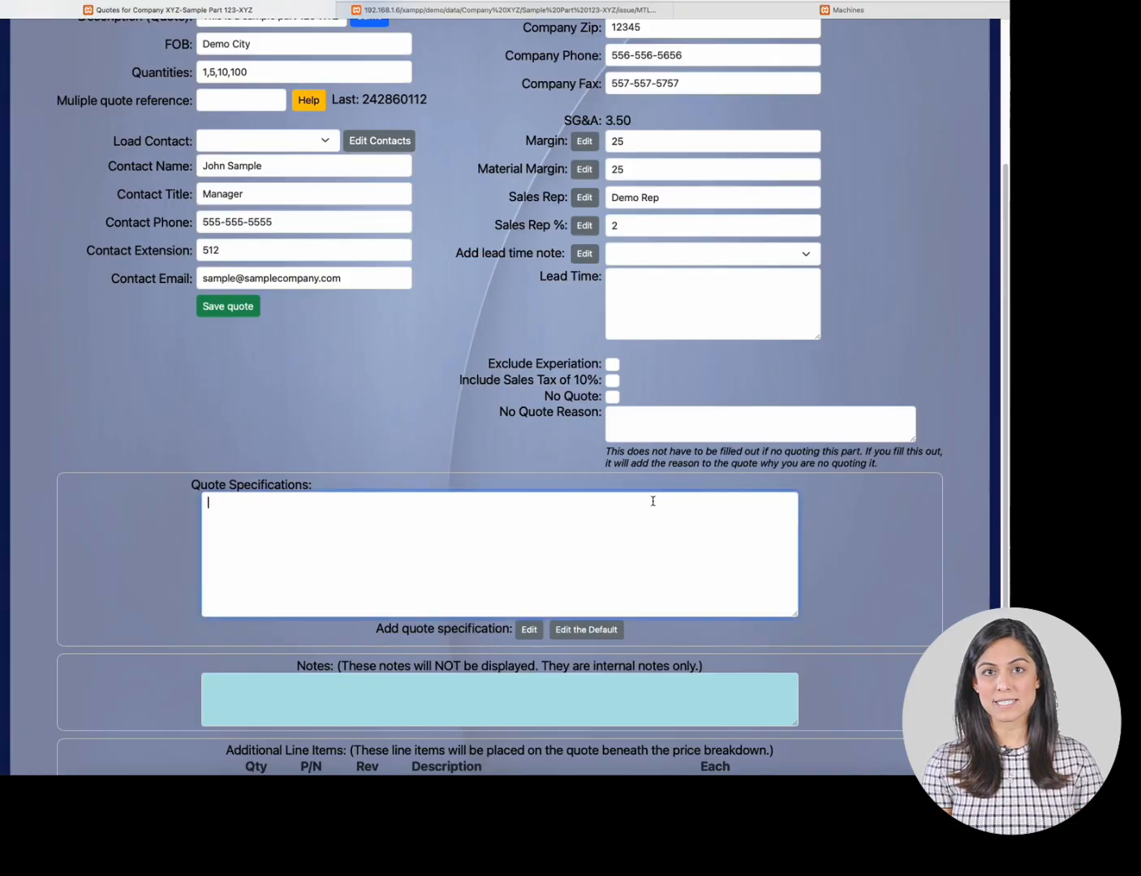
{"action": "type", "text": "Supl"}
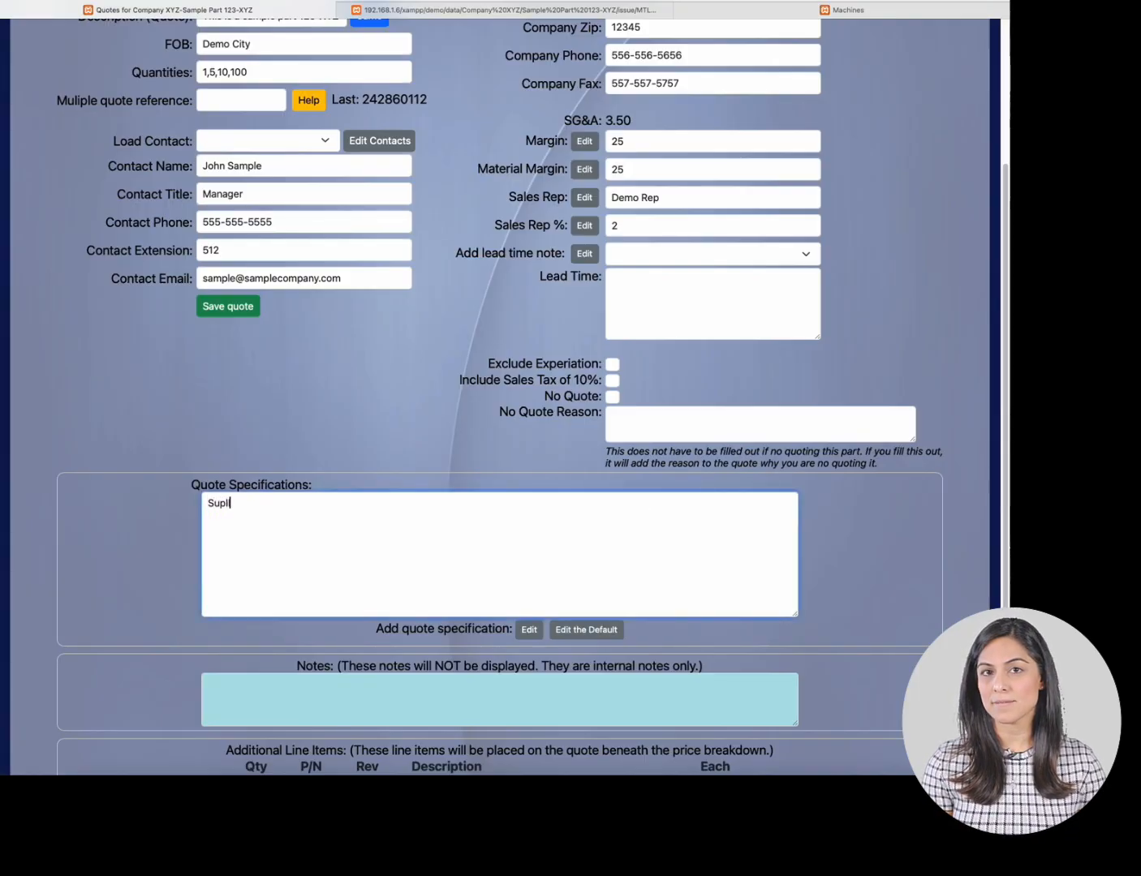
{"action": "type", "text": "lying"}
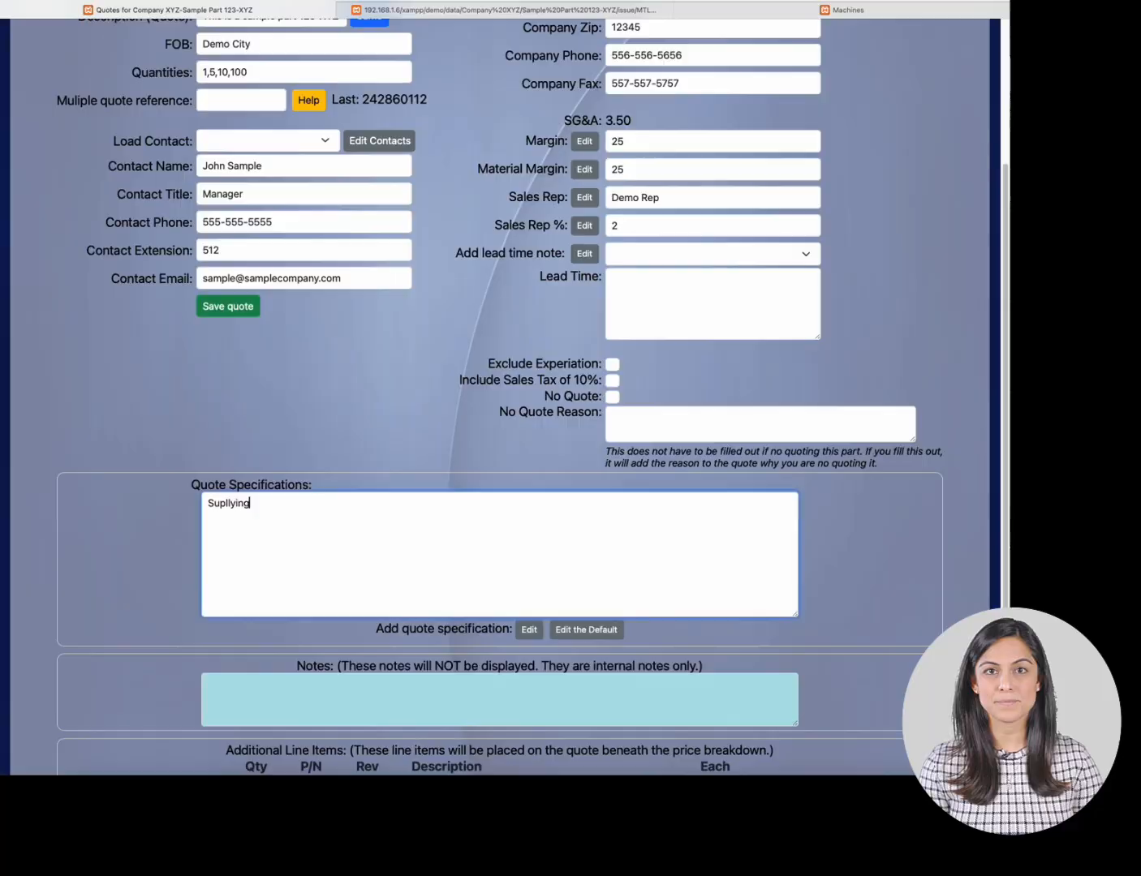
{"action": "key", "text": "BackSpace"}
{"action": "key", "text": "BackSpace"}
{"action": "key", "text": "BackSpace"}
{"action": "key", "text": "BackSpace"}
{"action": "key", "text": "BackSpace"}
{"action": "key", "text": "BackSpace"}
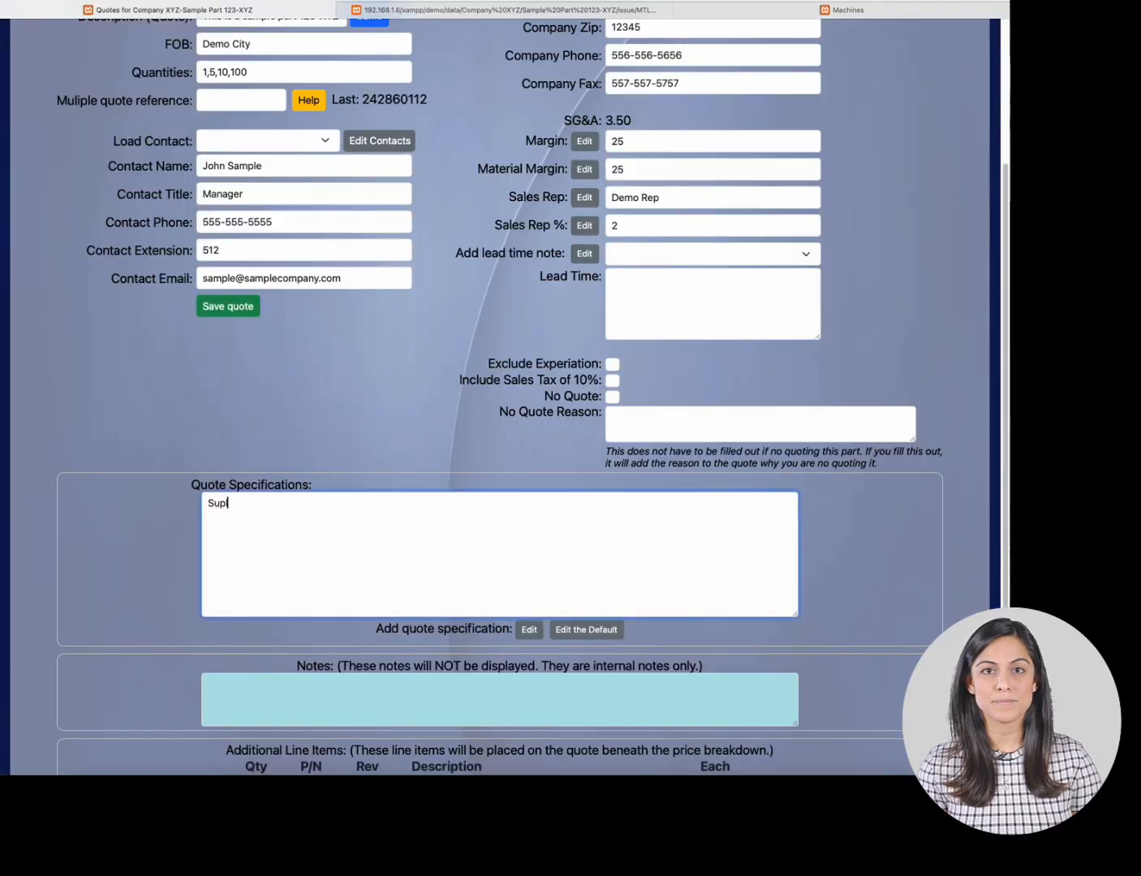
{"action": "type", "text": "lying"}
{"action": "key", "text": "BackSpace"}
{"action": "key", "text": "BackSpace"}
{"action": "key", "text": "BackSpace"}
{"action": "key", "text": "BackSpace"}
{"action": "key", "text": "BackSpace"}
{"action": "key", "text": "BackSpace"}
{"action": "key", "text": "BackSpace"}
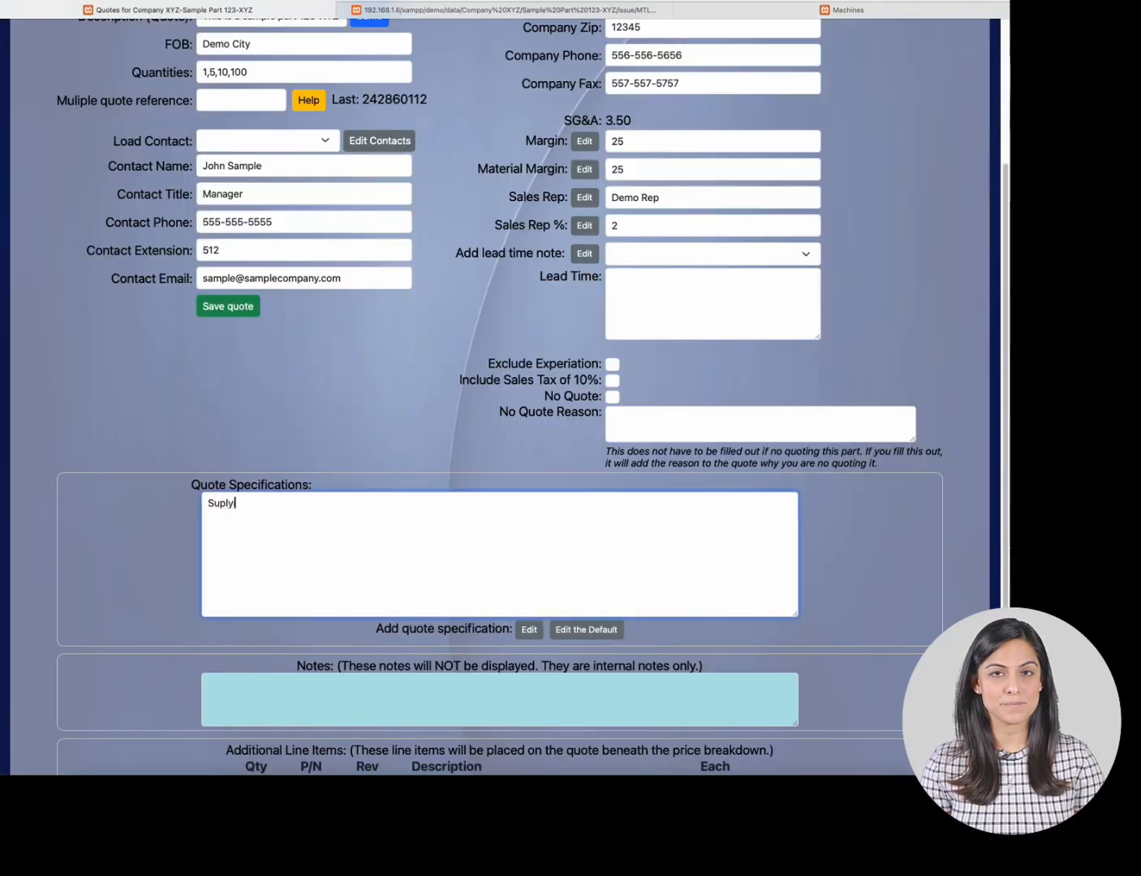
{"action": "key", "text": "BackSpace"}
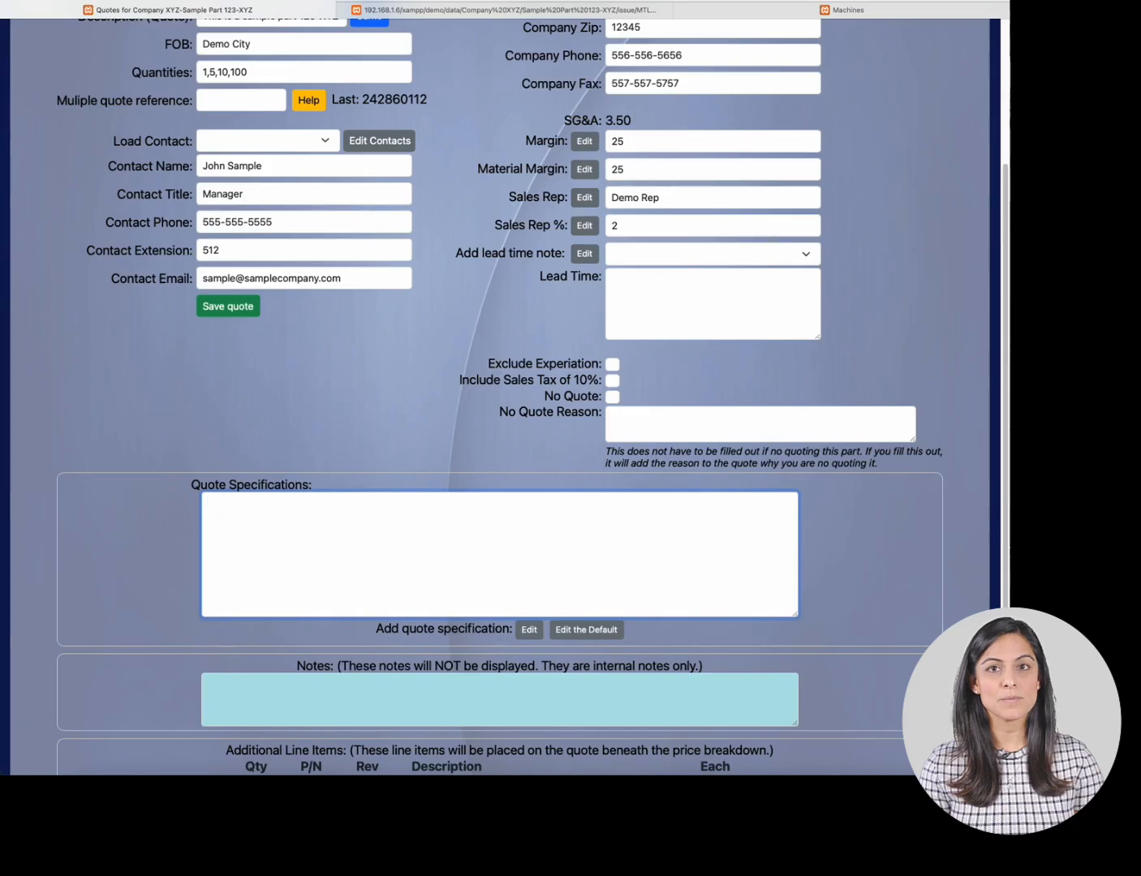
{"action": "type", "text": "Manufa"}
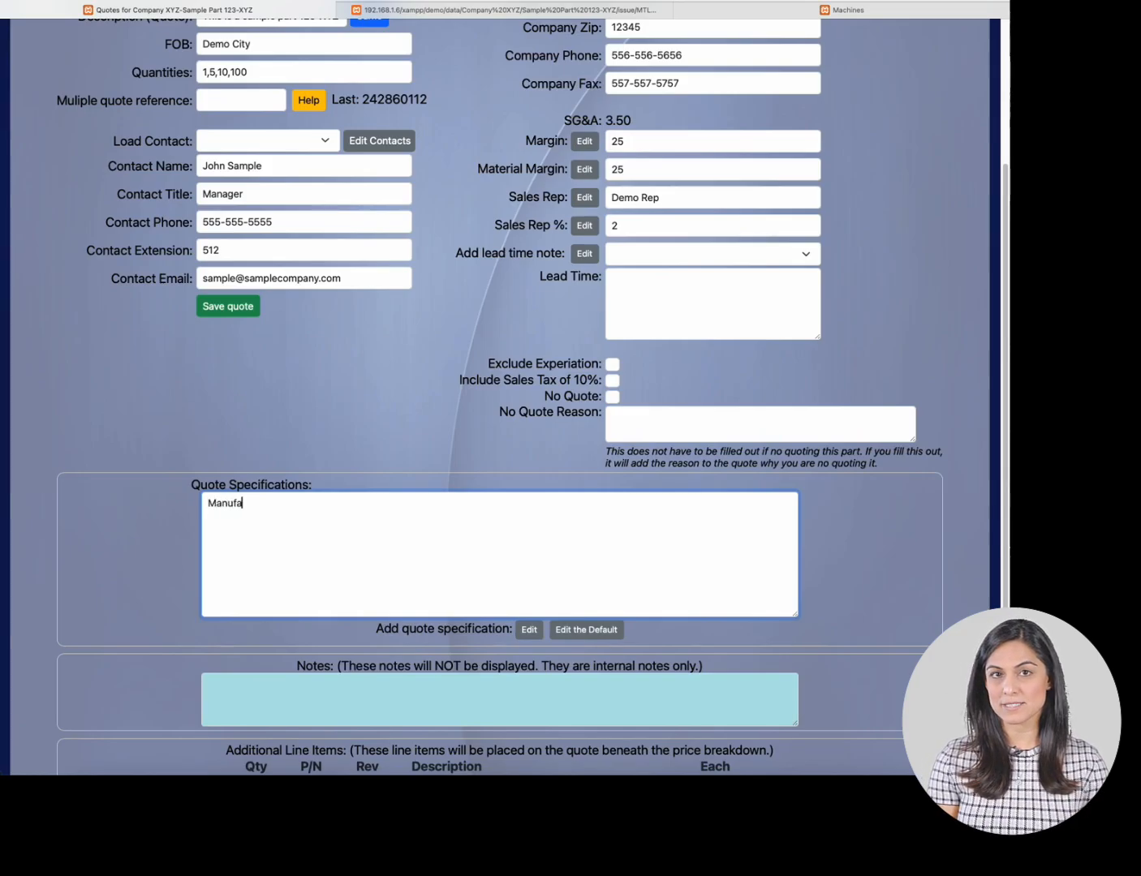
{"action": "type", "text": "cture the"}
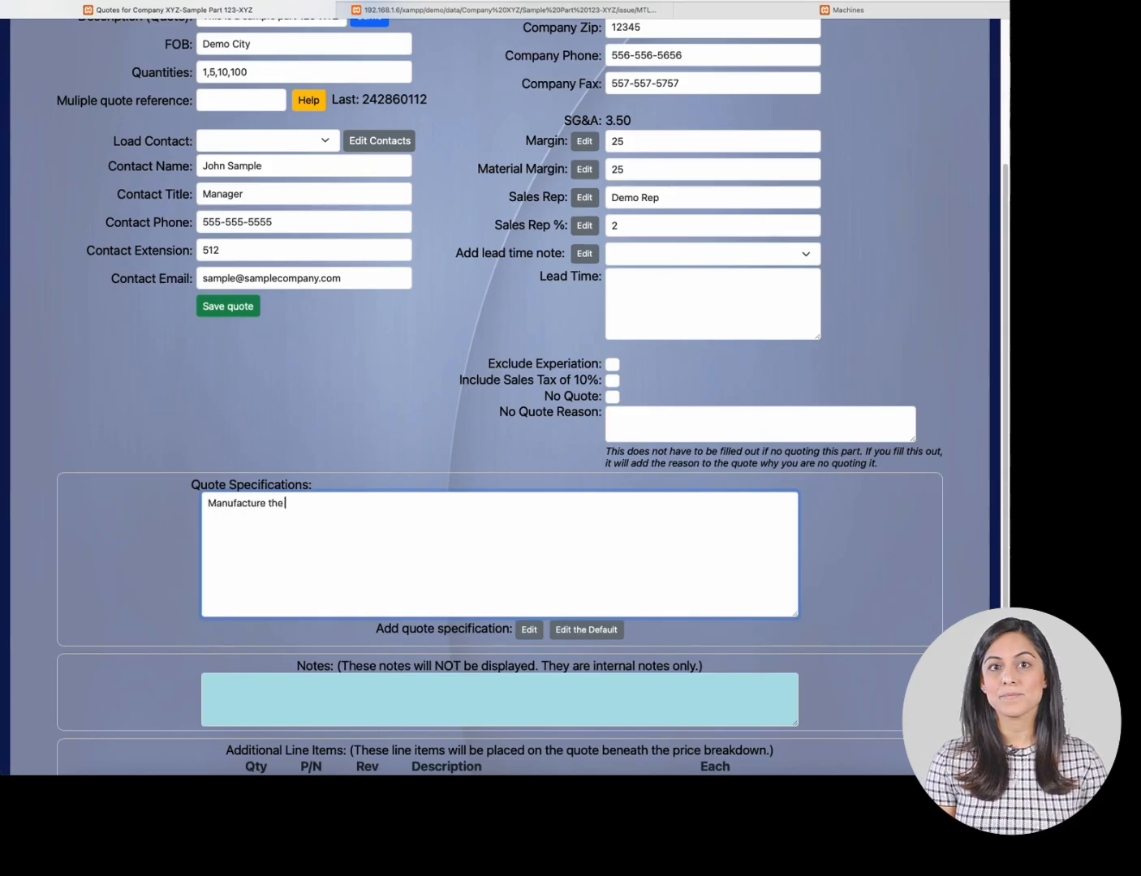
{"action": "type", "text": " print complete"}
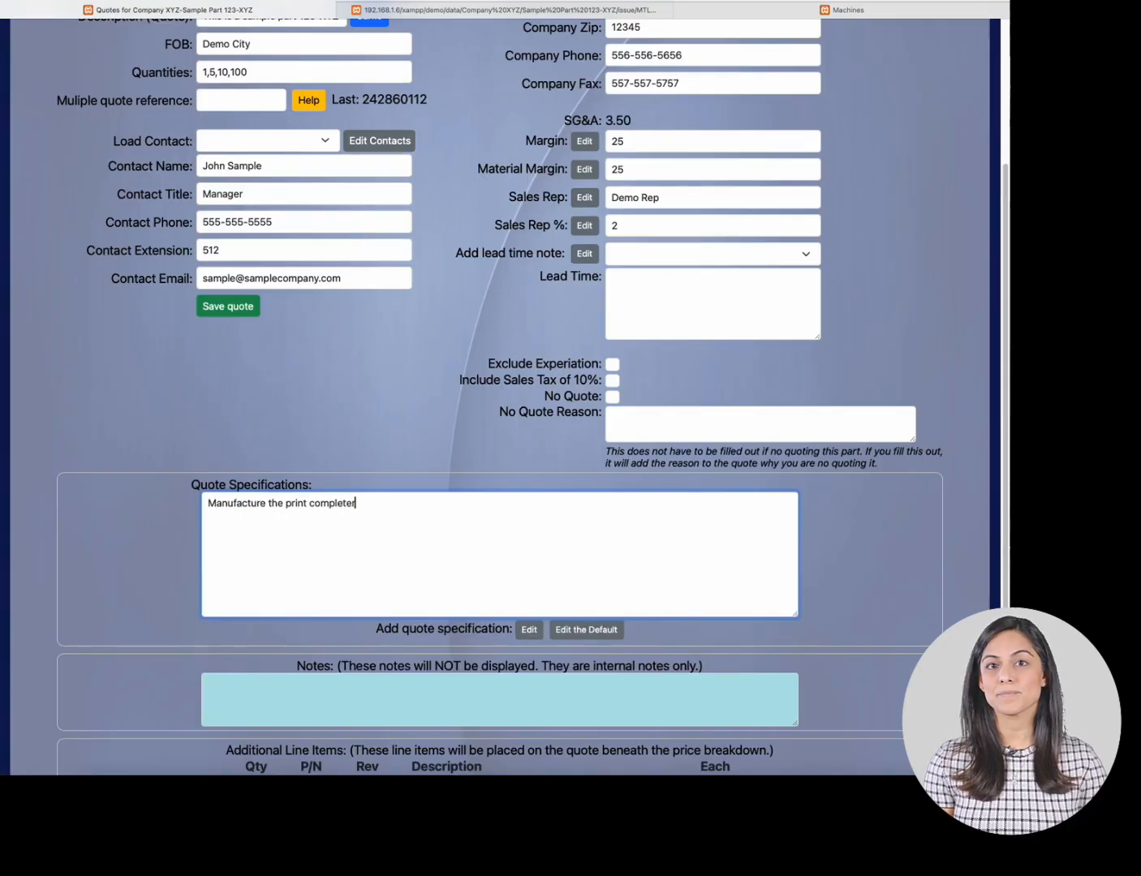
{"action": "key", "text": "BackSpace"}
{"action": "key", "text": "BackSpace"}
{"action": "key", "text": "BackSpace"}
{"action": "key", "text": "BackSpace"}
{"action": "key", "text": "BackSpace"}
{"action": "key", "text": "BackSpace"}
{"action": "key", "text": "BackSpace"}
{"action": "key", "text": "BackSpace"}
{"action": "key", "text": "BackSpace"}
{"action": "key", "text": "BackSpace"}
{"action": "key", "text": "BackSpace"}
{"action": "key", "text": "BackSpace"}
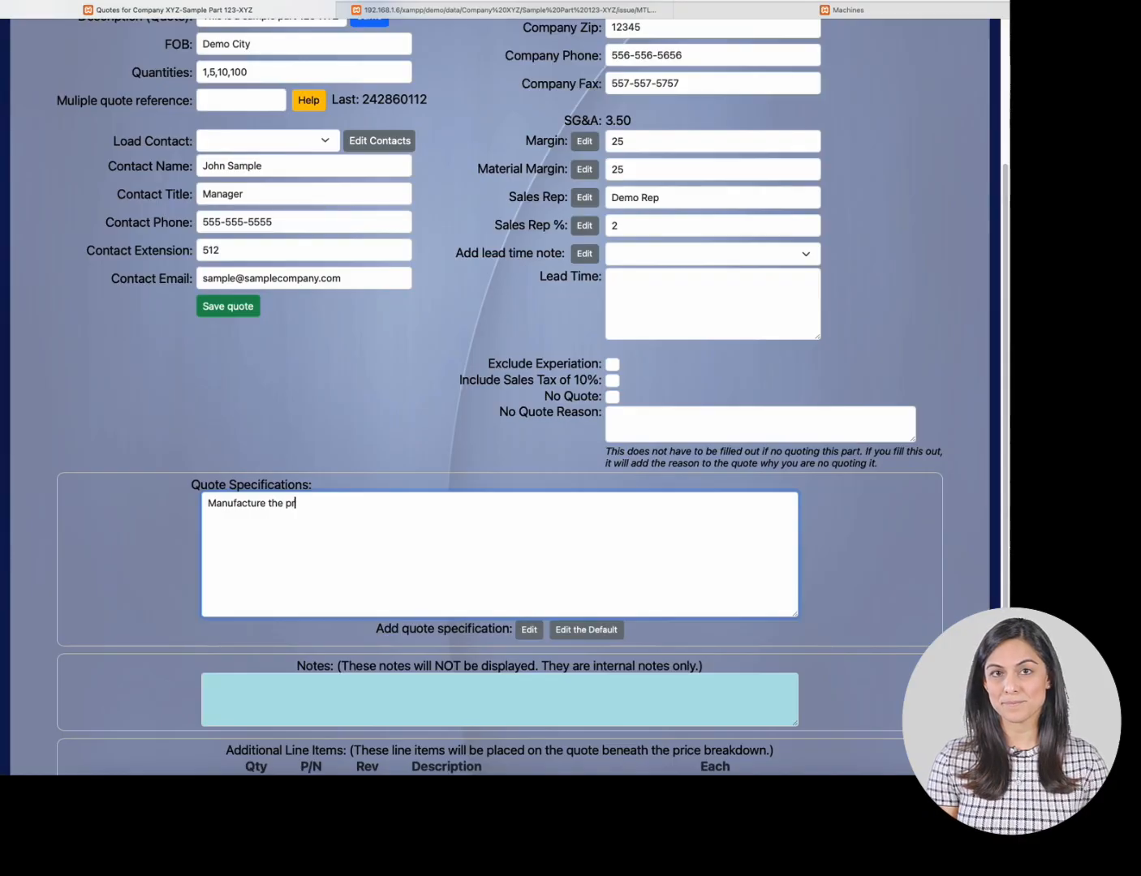
{"action": "key", "text": "BackSpace"}
{"action": "type", "text": "art comple"}
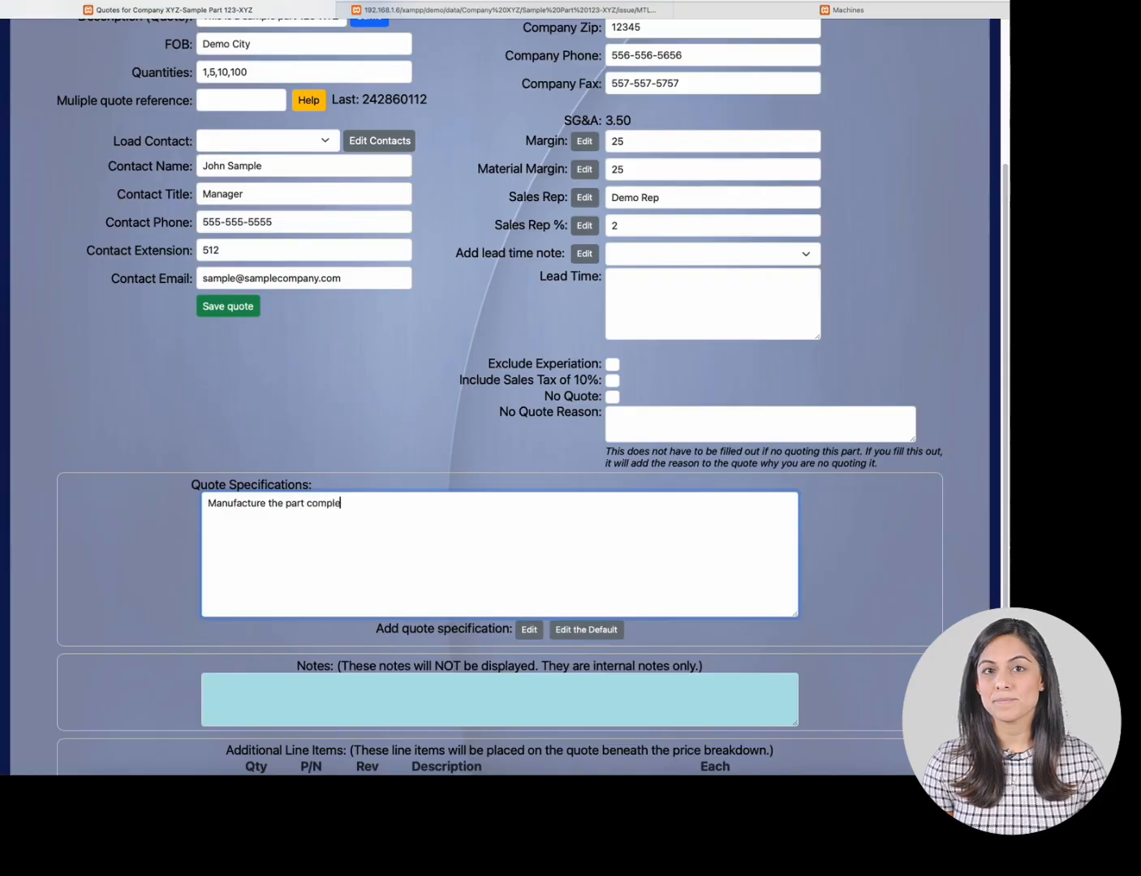
{"action": "type", "text": "te to print"}
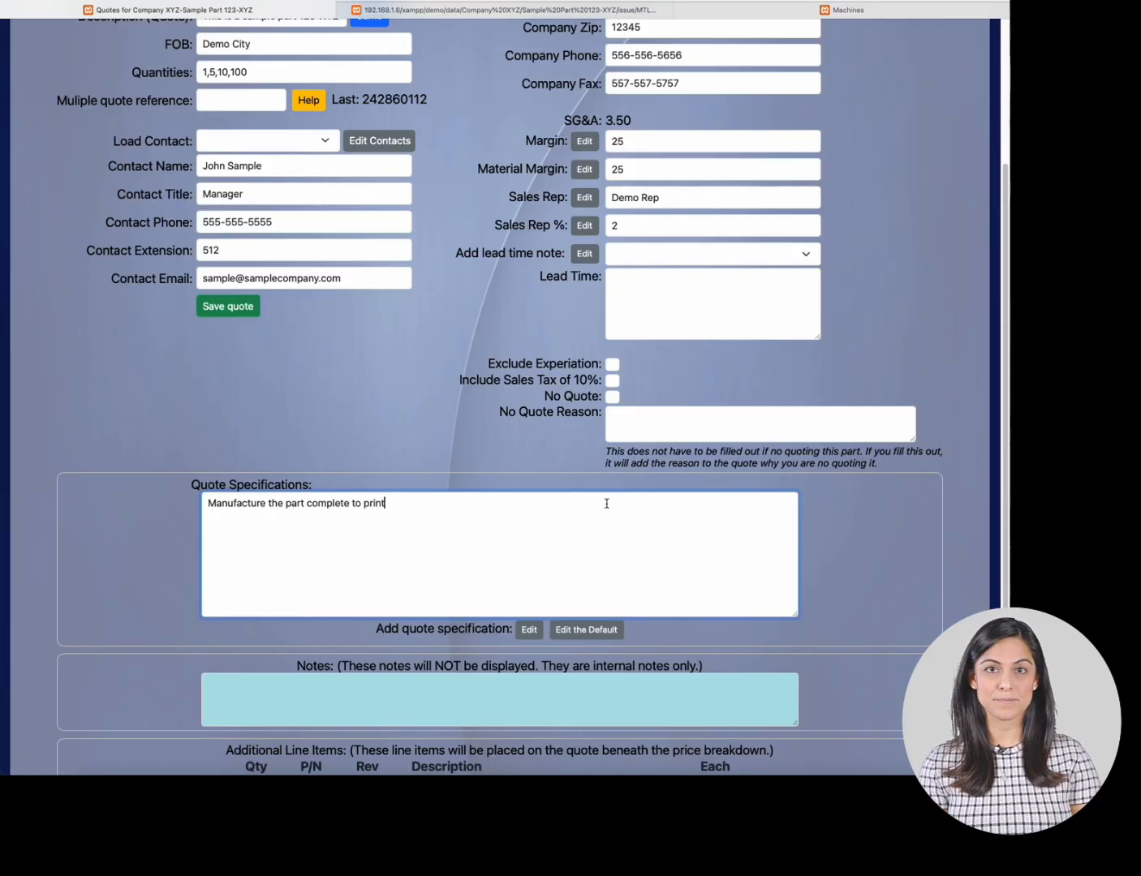
- Save the new quote
{"action": "scroll", "coordinate": [581, 478], "scroll_direction": "down", "scroll_amount": 3}
{"action": "scroll", "coordinate": [577, 473], "scroll_direction": "up", "scroll_amount": 5}
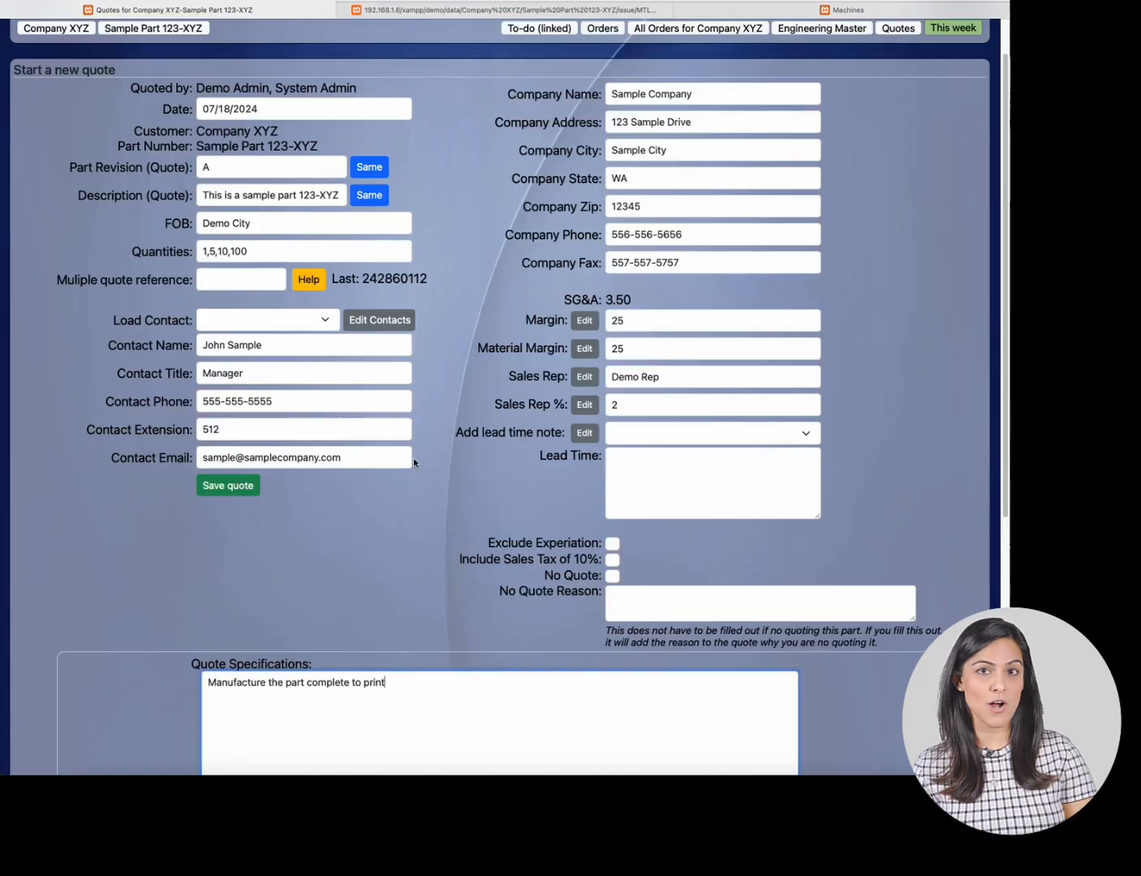
{"action": "left_click", "coordinate": [246, 483]}
- Scroll through the saved quote down to the process step pricing tables
{"action": "scroll", "coordinate": [354, 393], "scroll_direction": "down", "scroll_amount": 12}
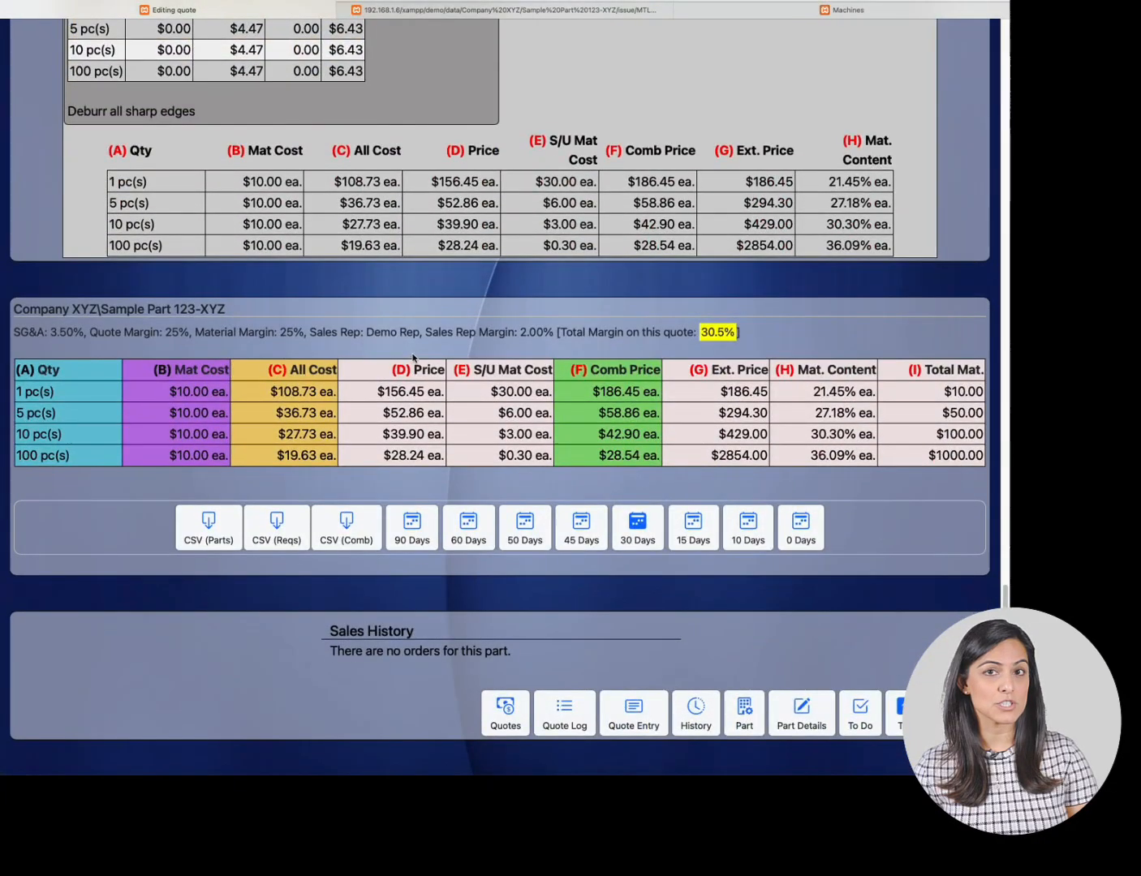
{"action": "scroll", "coordinate": [435, 340], "scroll_direction": "up", "scroll_amount": 13}
{"action": "scroll", "coordinate": [434, 340], "scroll_direction": "up", "scroll_amount": 10}
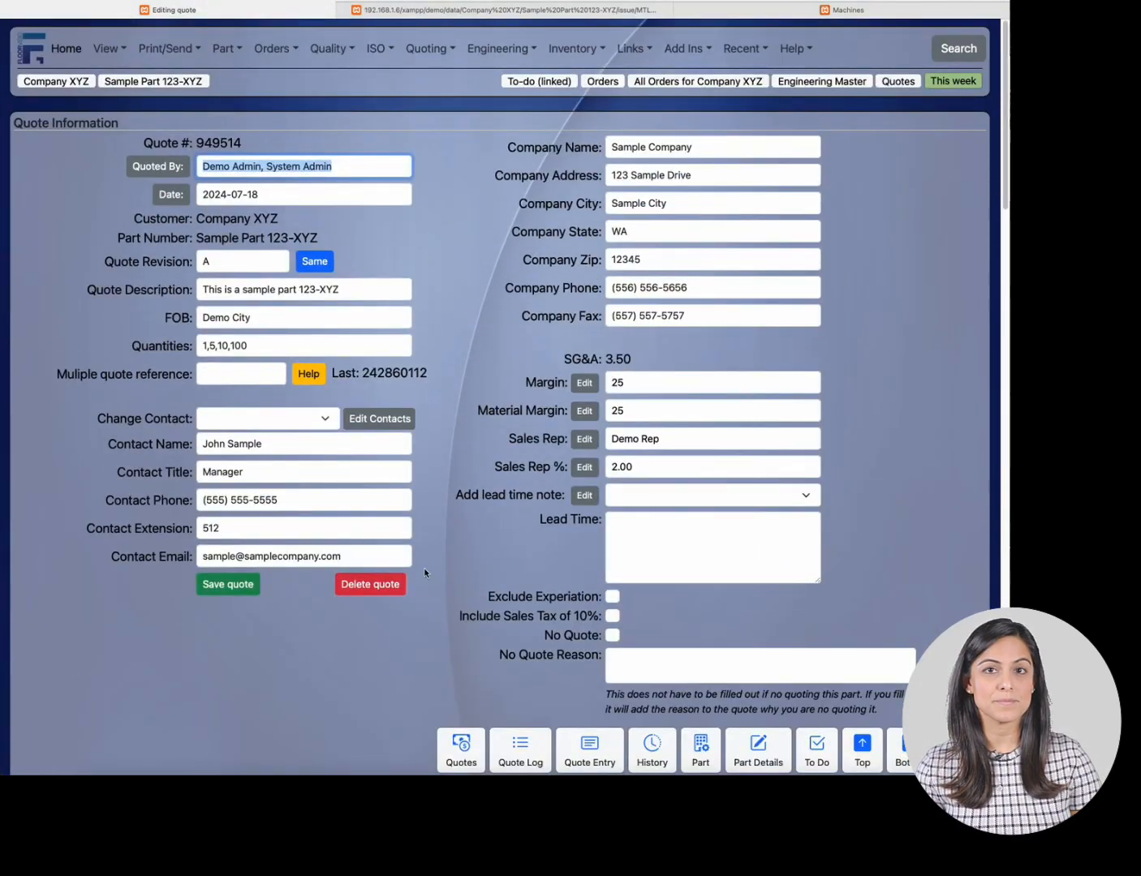
{"action": "scroll", "coordinate": [436, 353], "scroll_direction": "down", "scroll_amount": 3}
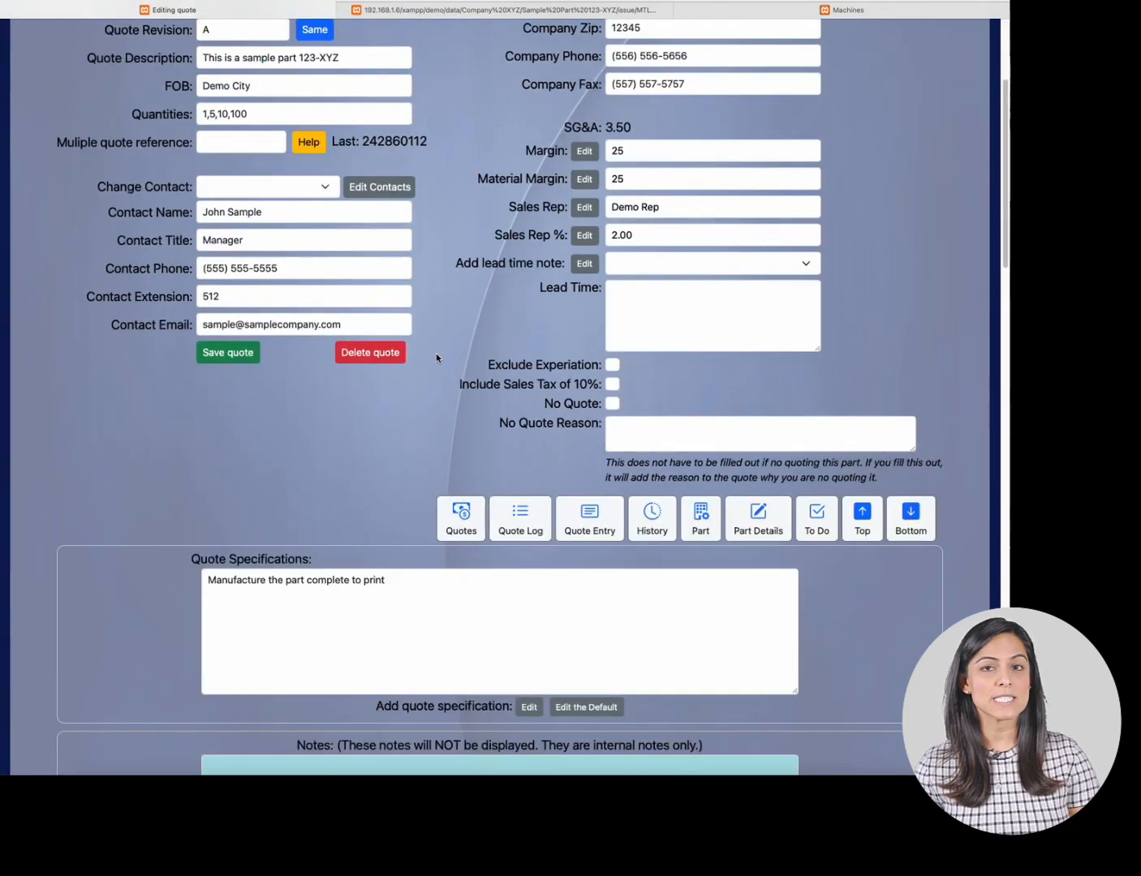
{"action": "scroll", "coordinate": [436, 353], "scroll_direction": "down", "scroll_amount": 3}
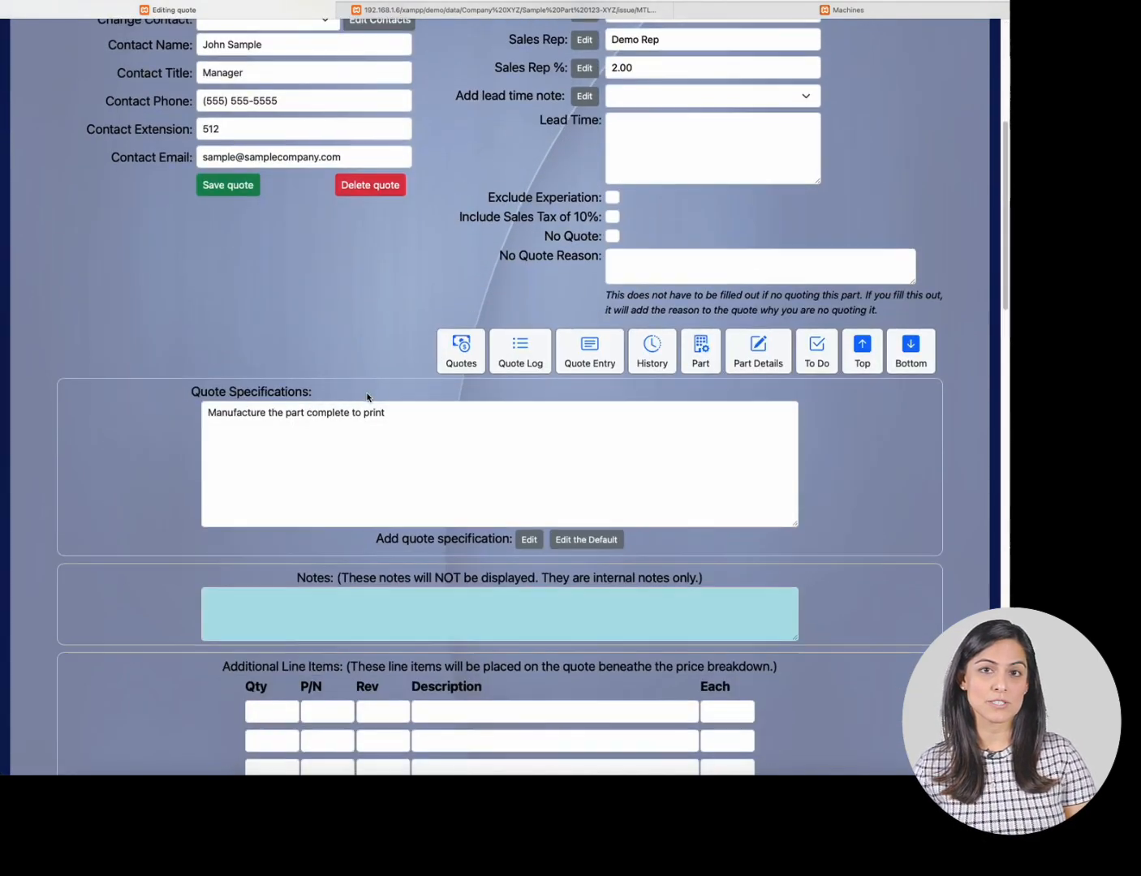
{"action": "scroll", "coordinate": [367, 397], "scroll_direction": "down", "scroll_amount": 8}
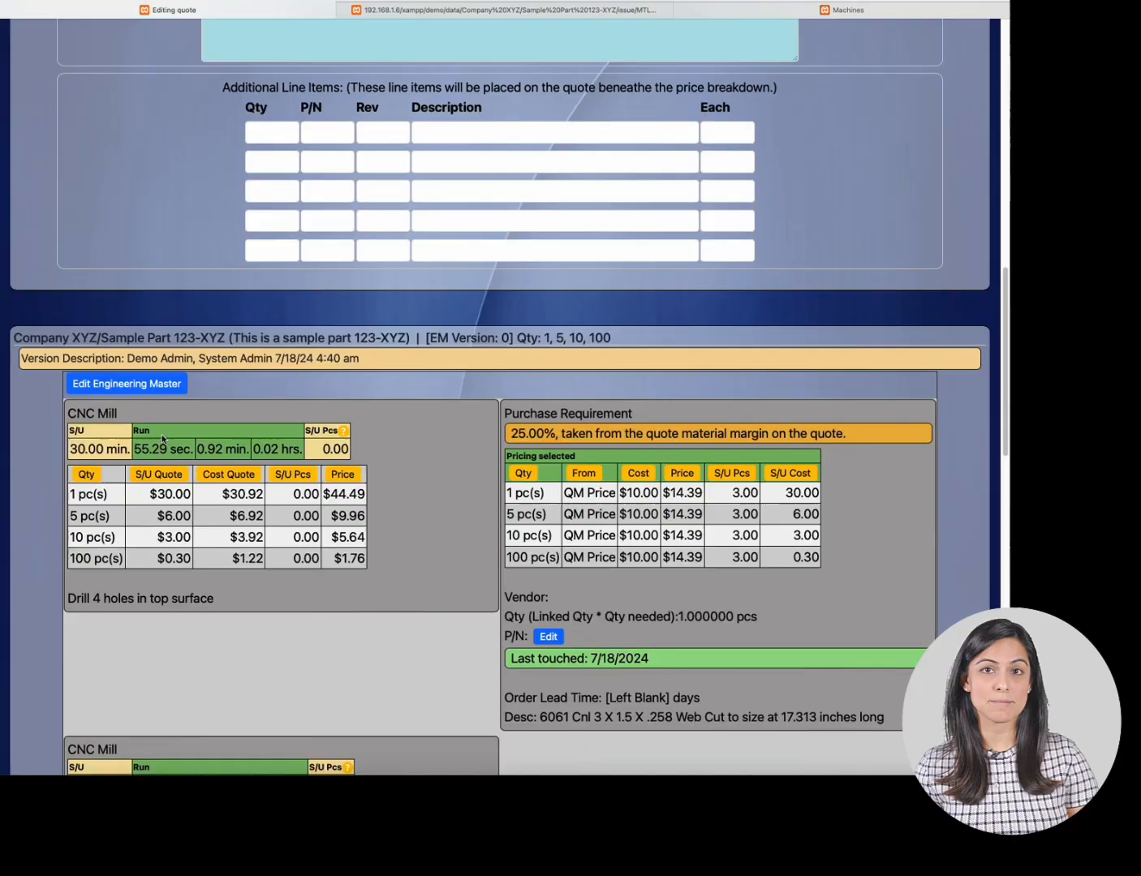
{"action": "scroll", "coordinate": [162, 439], "scroll_direction": "down", "scroll_amount": 1}
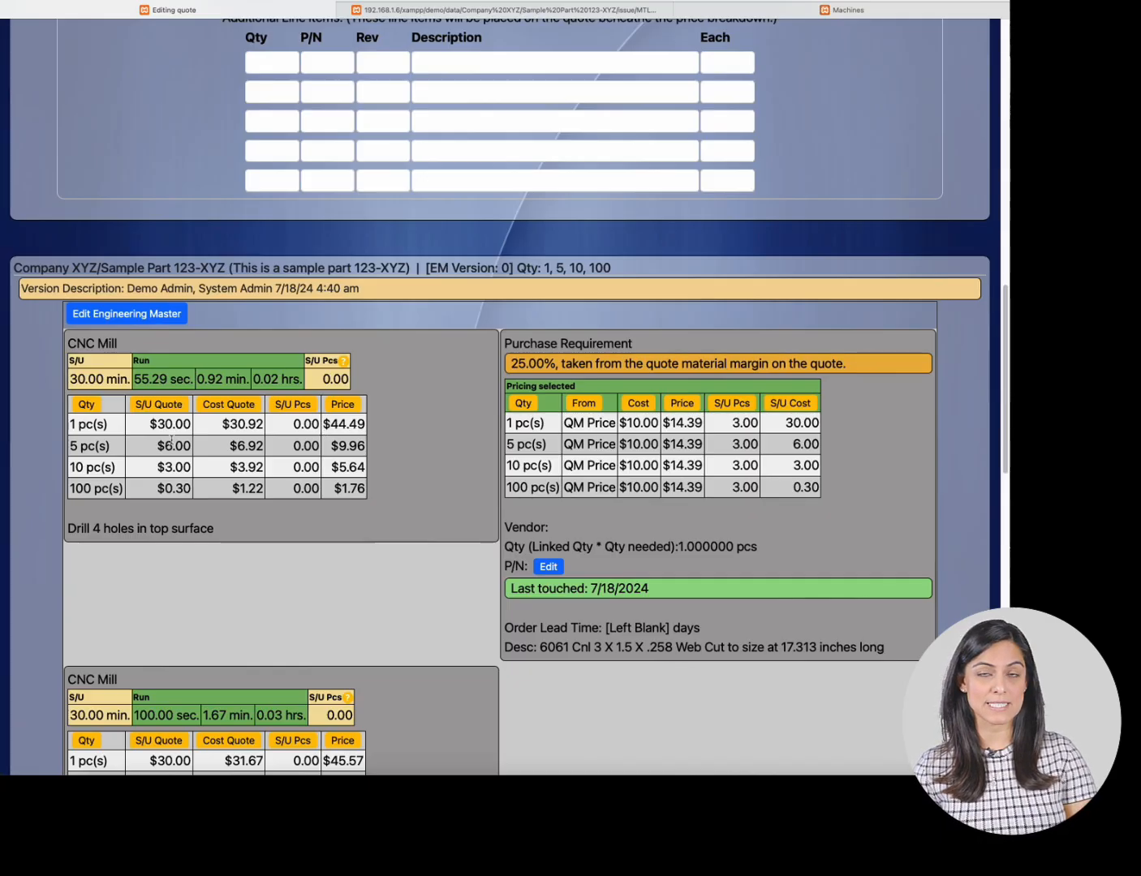
- Open the help for the CNC Mill Price column, then highlight the first-row setup quote, cost quote and price
{"action": "left_click", "coordinate": [352, 411]}
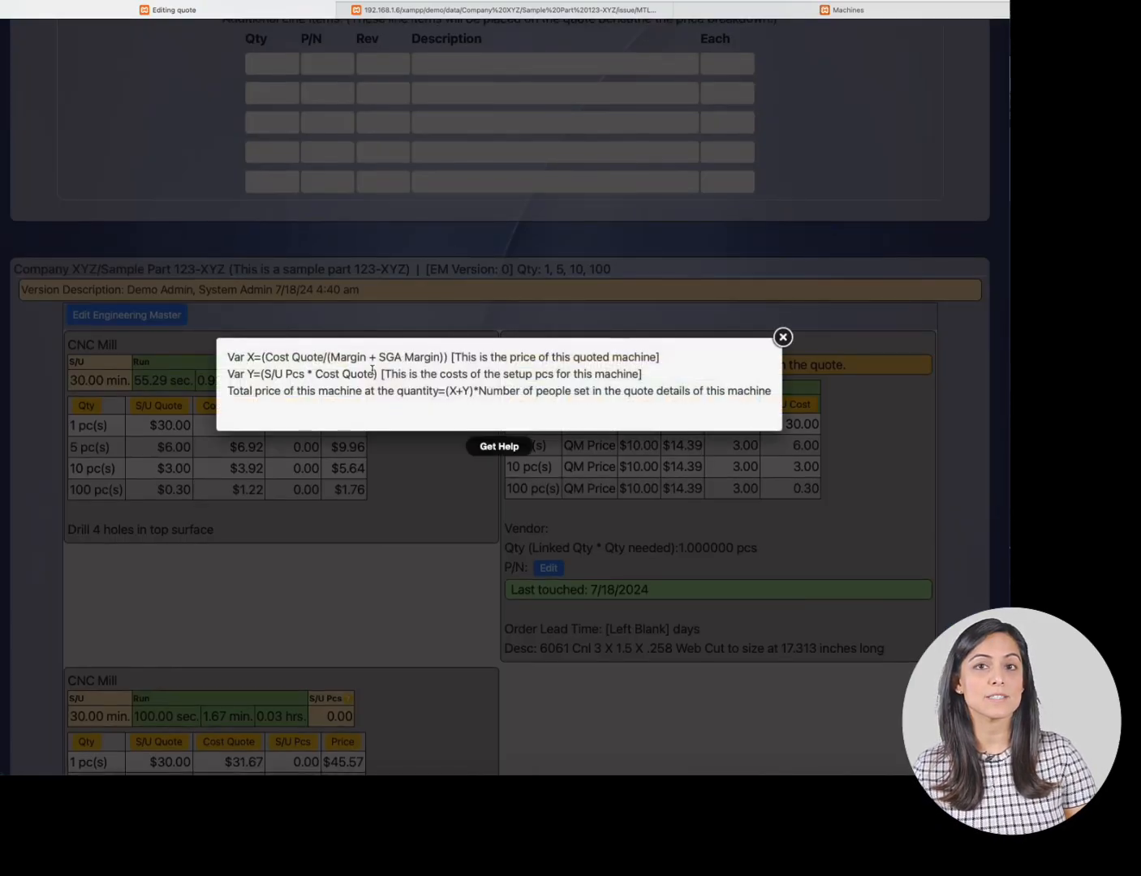
{"action": "left_click", "coordinate": [407, 441]}
{"action": "left_click", "coordinate": [156, 427]}
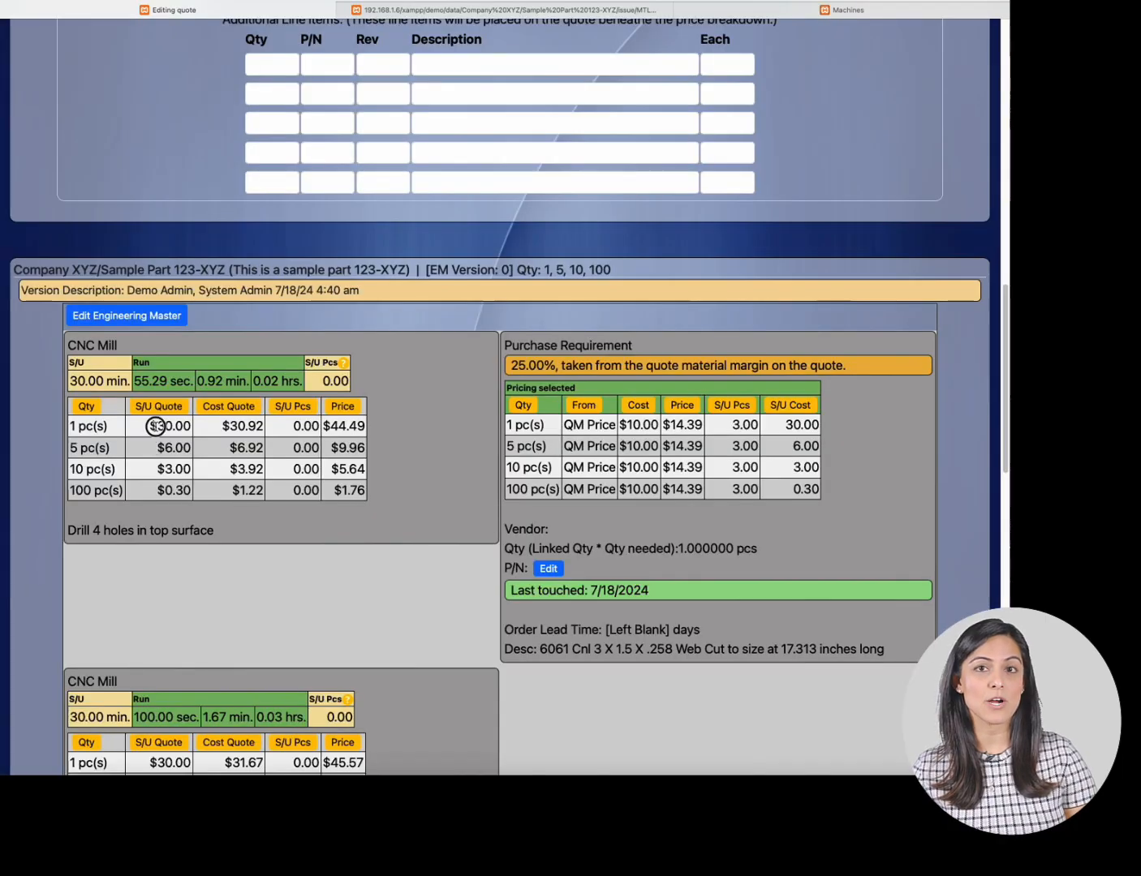
{"action": "left_click_drag", "start_coordinate": [157, 427], "coordinate": [265, 427]}
{"action": "left_click", "coordinate": [220, 427]}
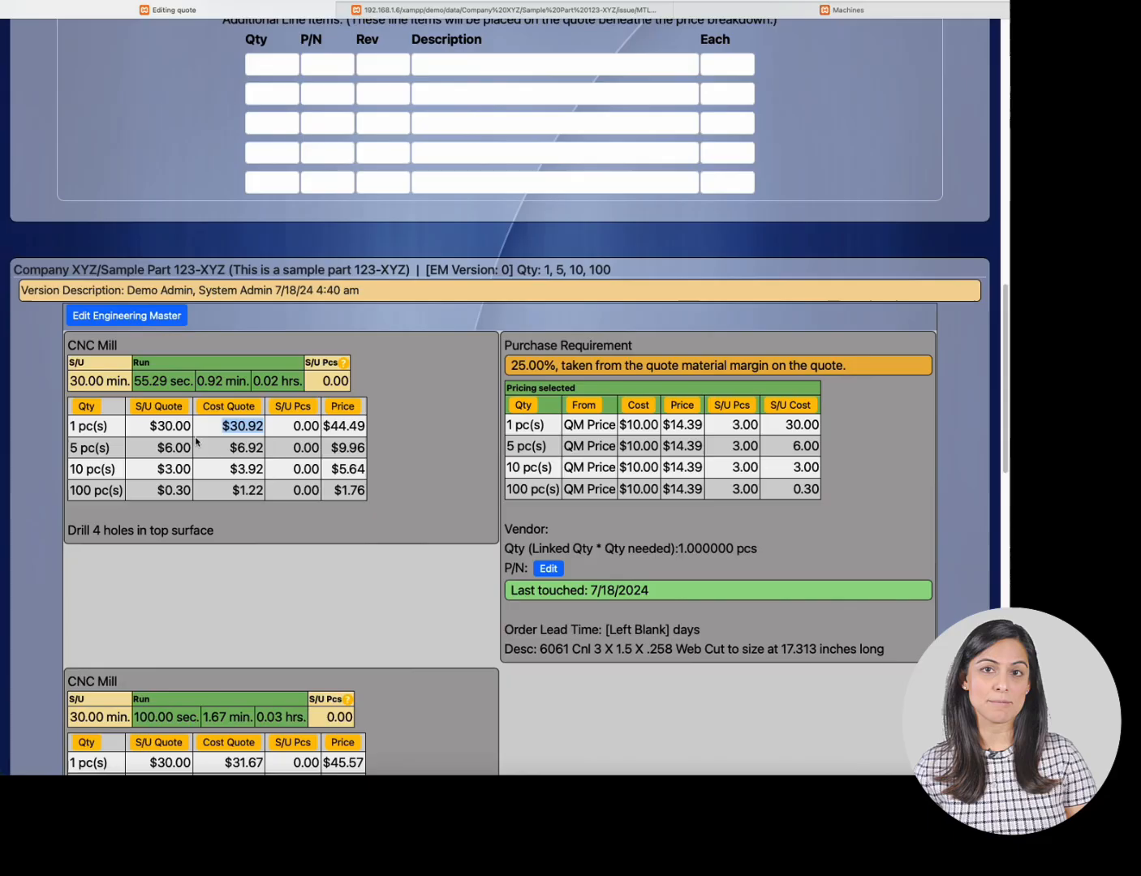
{"action": "left_click_drag", "start_coordinate": [323, 427], "coordinate": [379, 422]}
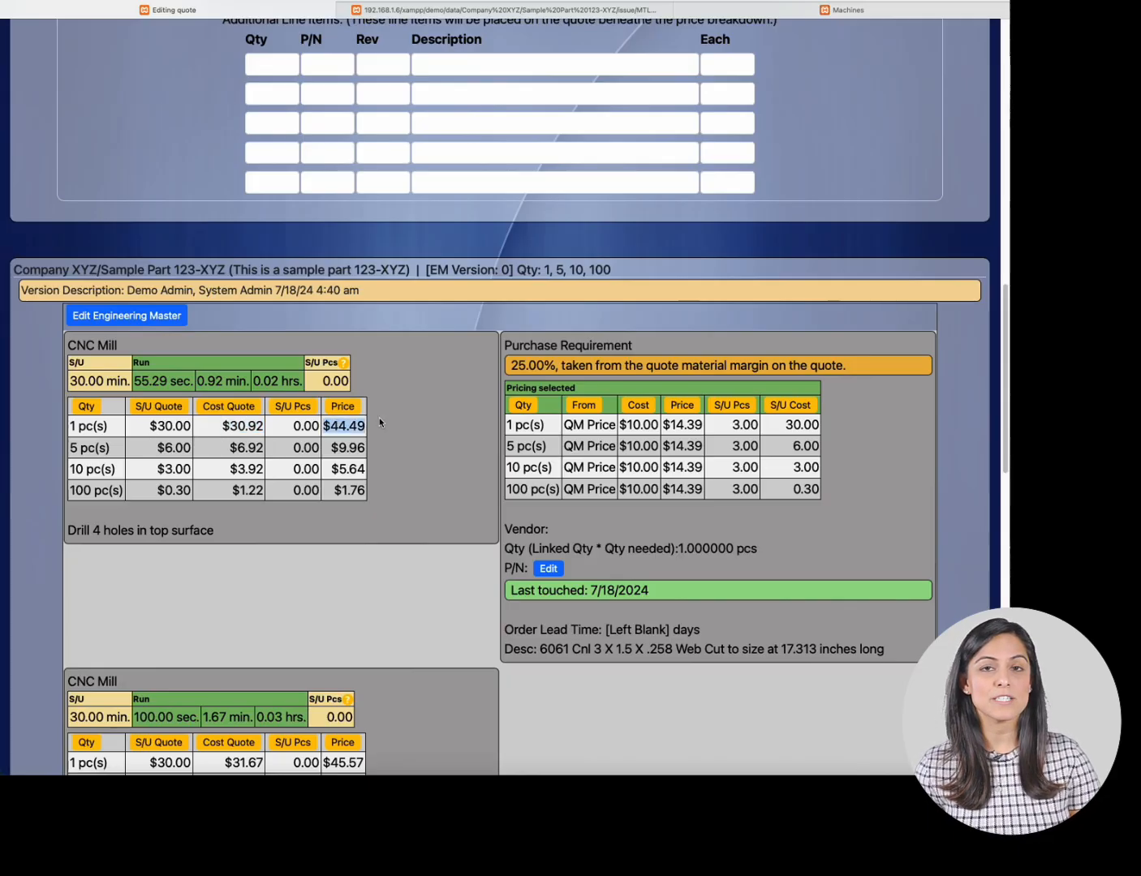
- Highlight the quote's margin, SG&A and material margin values for comparison
{"action": "scroll", "coordinate": [379, 417], "scroll_direction": "up", "scroll_amount": 10}
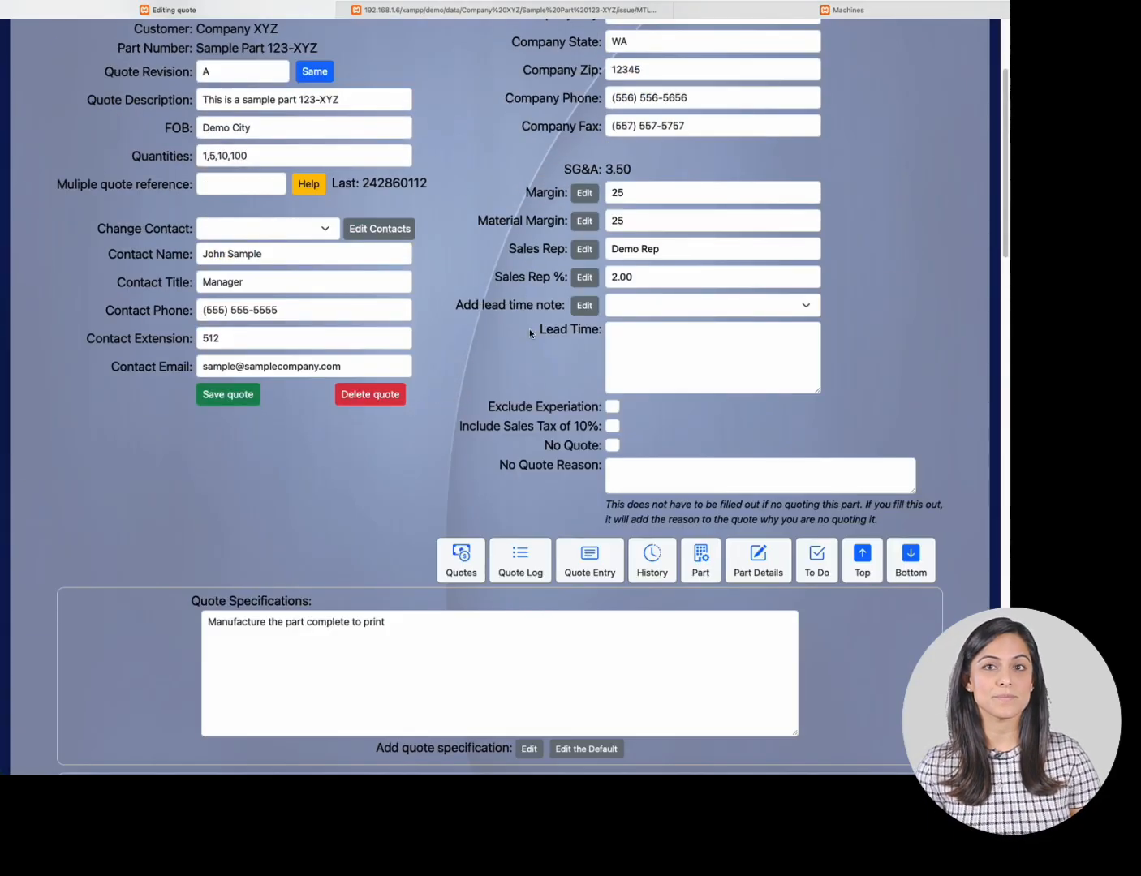
{"action": "left_click_drag", "start_coordinate": [630, 195], "coordinate": [611, 193]}
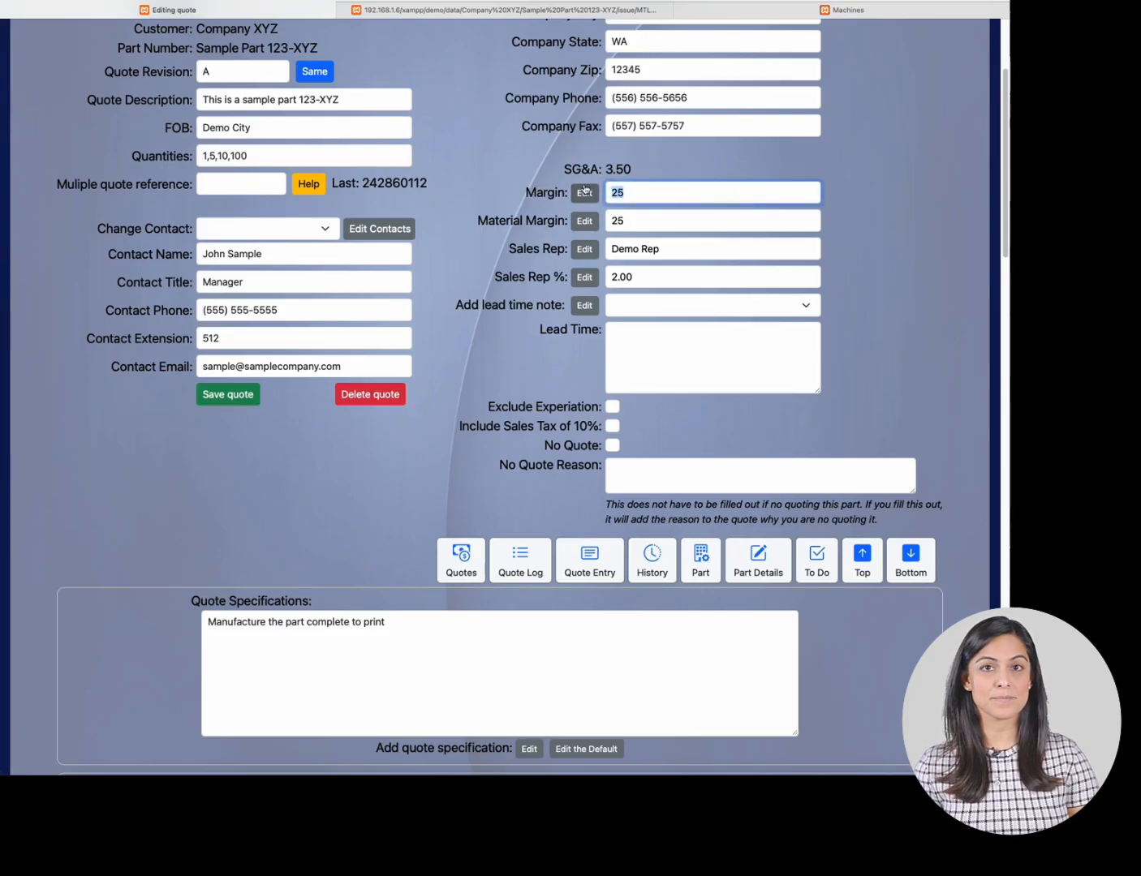
{"action": "left_click_drag", "start_coordinate": [606, 170], "coordinate": [631, 170]}
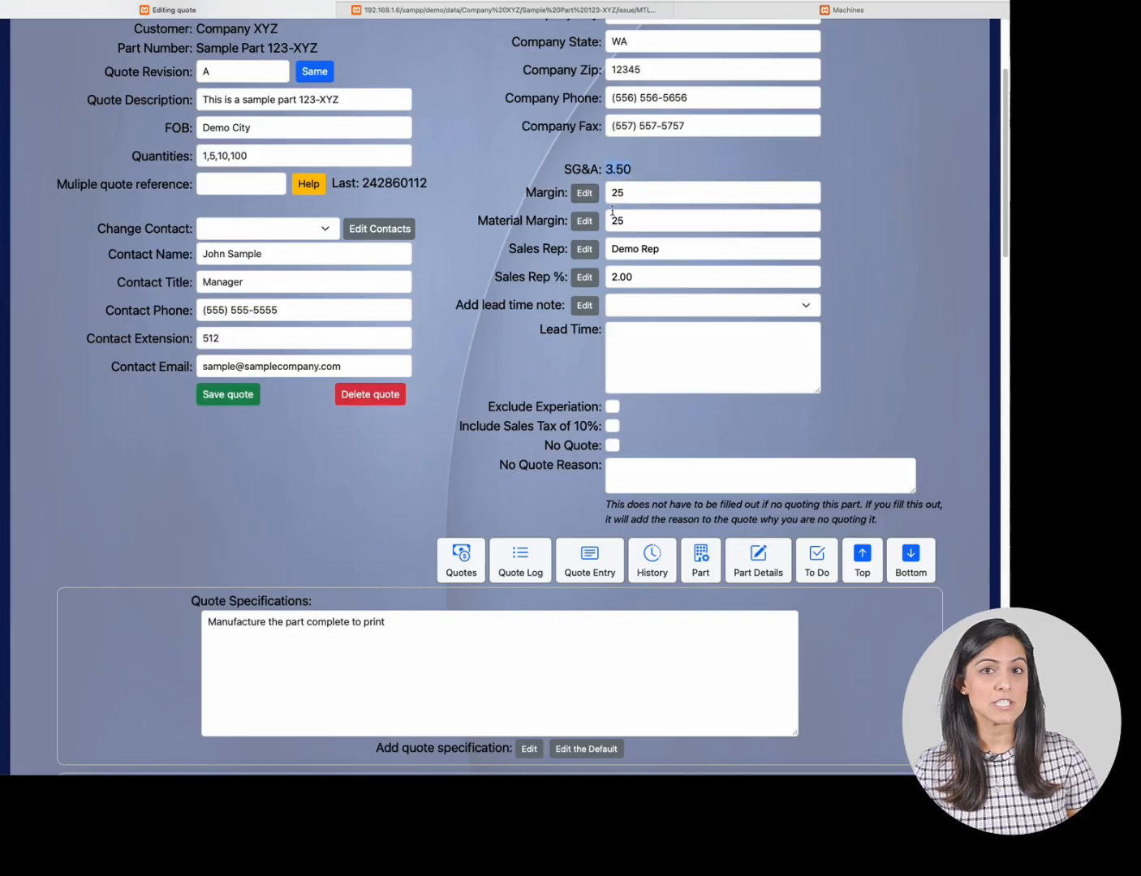
{"action": "scroll", "coordinate": [507, 266], "scroll_direction": "down", "scroll_amount": 12}
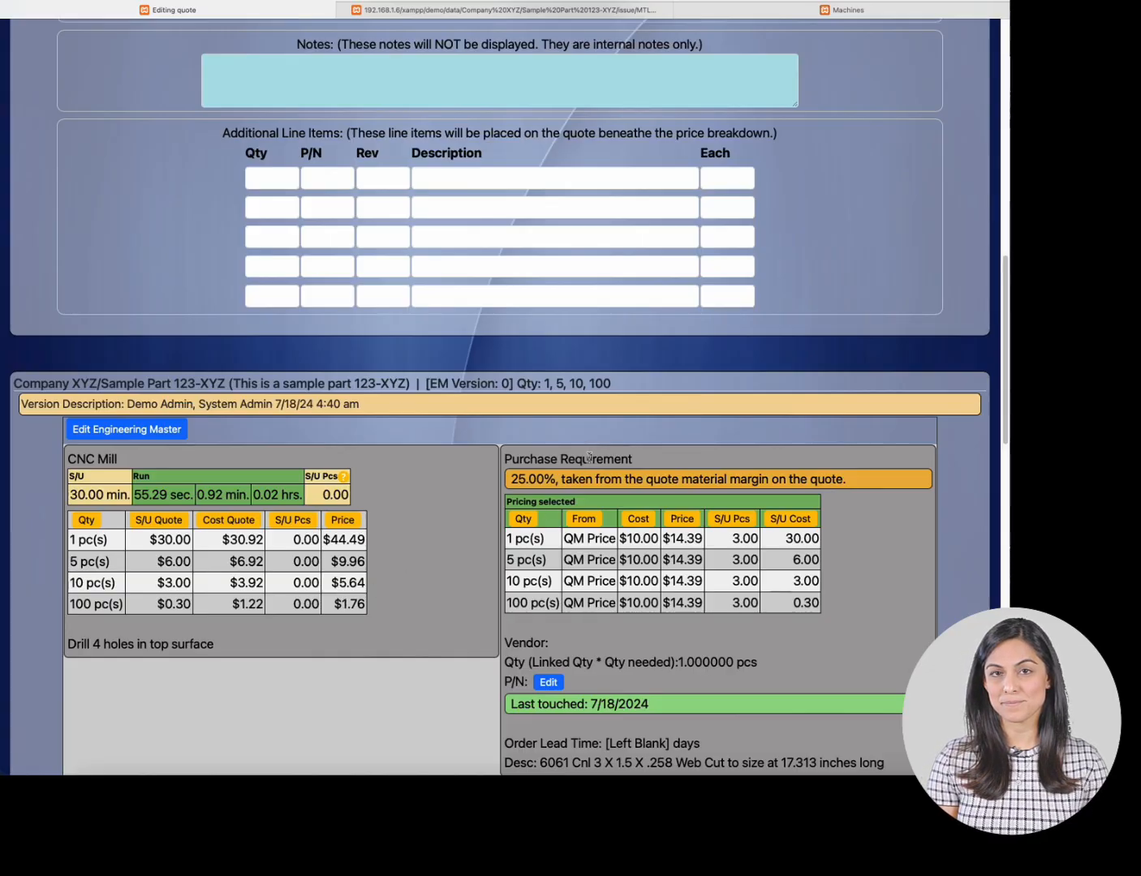
{"action": "scroll", "coordinate": [604, 440], "scroll_direction": "down", "scroll_amount": 4}
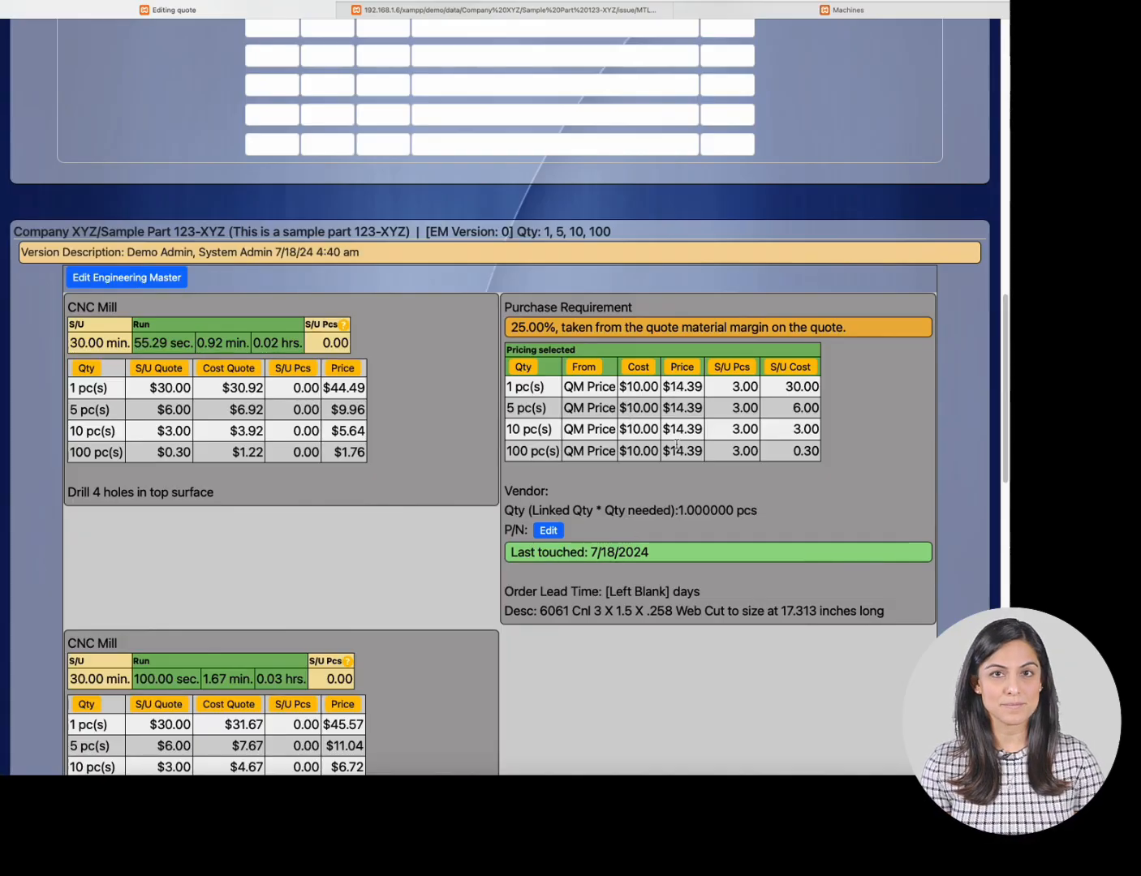
{"action": "scroll", "coordinate": [692, 394], "scroll_direction": "up", "scroll_amount": 6}
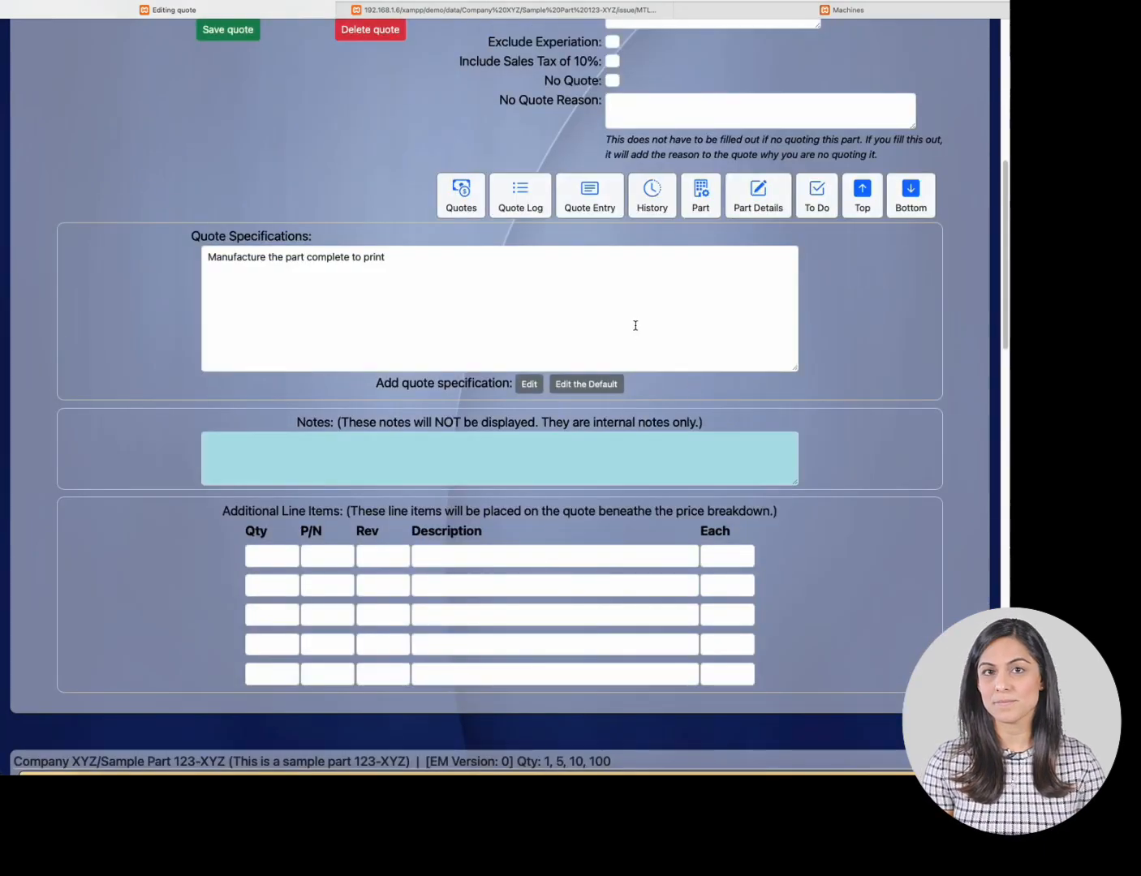
{"action": "scroll", "coordinate": [590, 182], "scroll_direction": "up", "scroll_amount": 4}
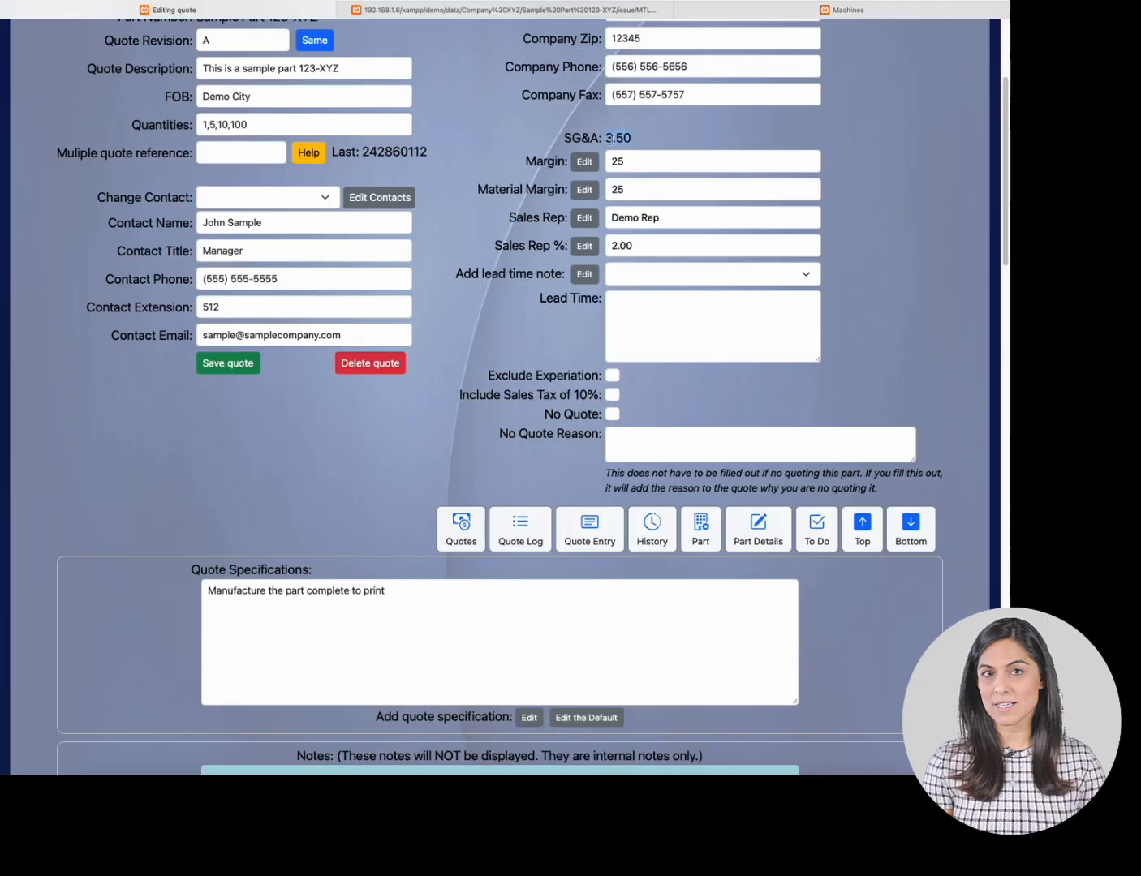
{"action": "left_click", "coordinate": [617, 188]}
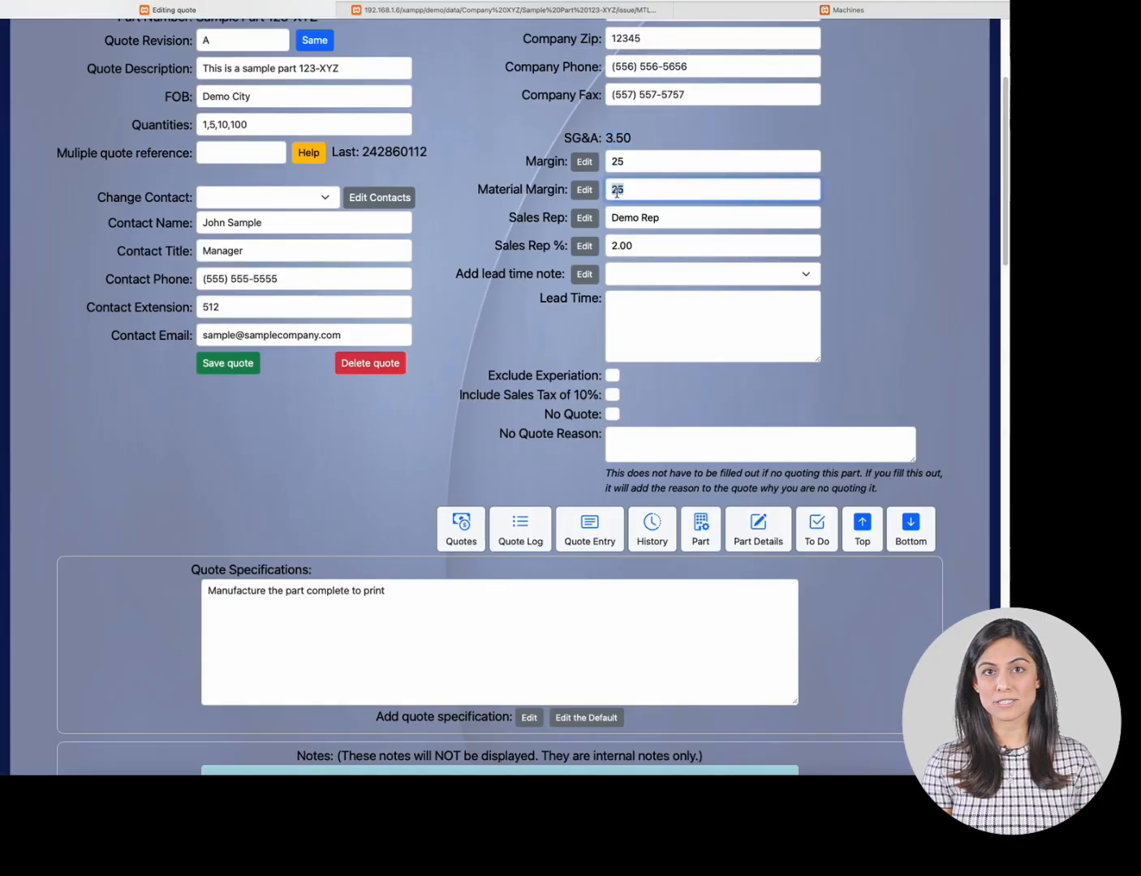
- Highlight the purchase requirement's setup pieces and setup cost values in its pricing table
{"action": "scroll", "coordinate": [665, 255], "scroll_direction": "down", "scroll_amount": 4}
{"action": "scroll", "coordinate": [664, 256], "scroll_direction": "down", "scroll_amount": 6}
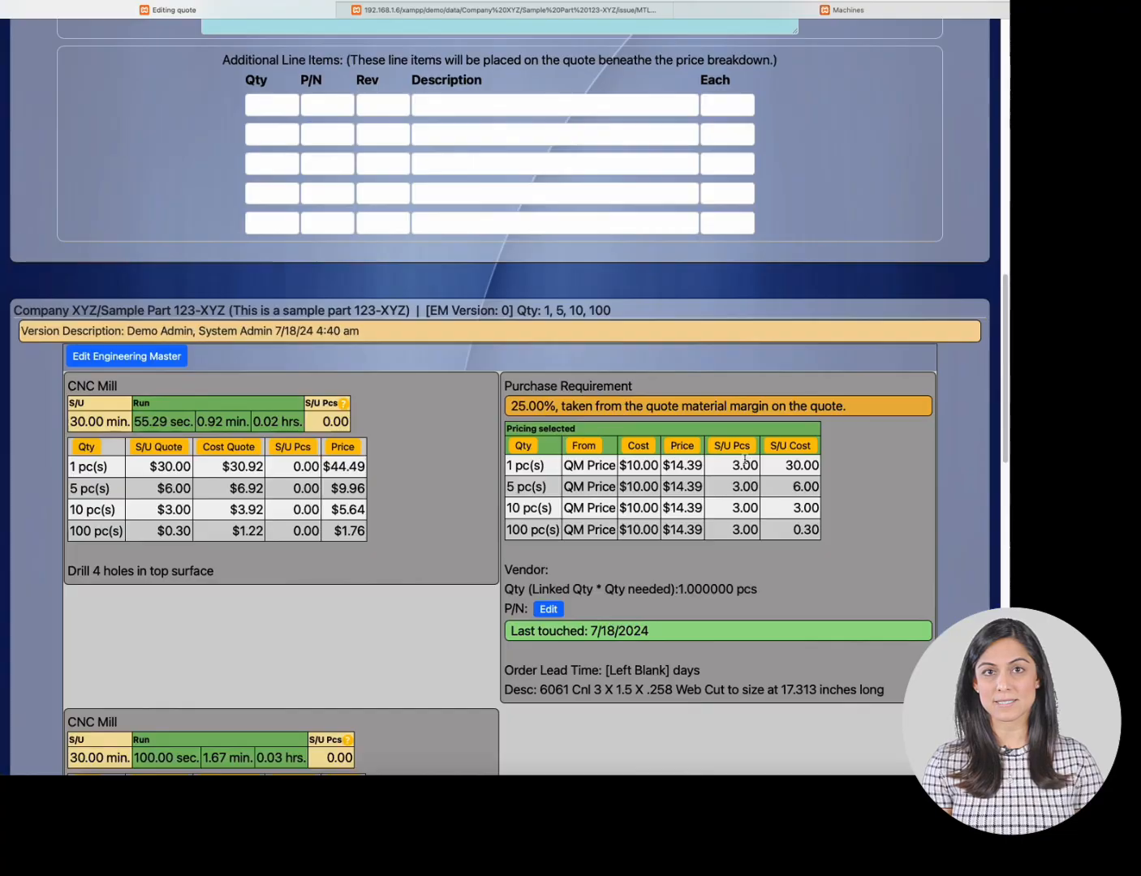
{"action": "left_click_drag", "start_coordinate": [733, 465], "coordinate": [756, 465]}
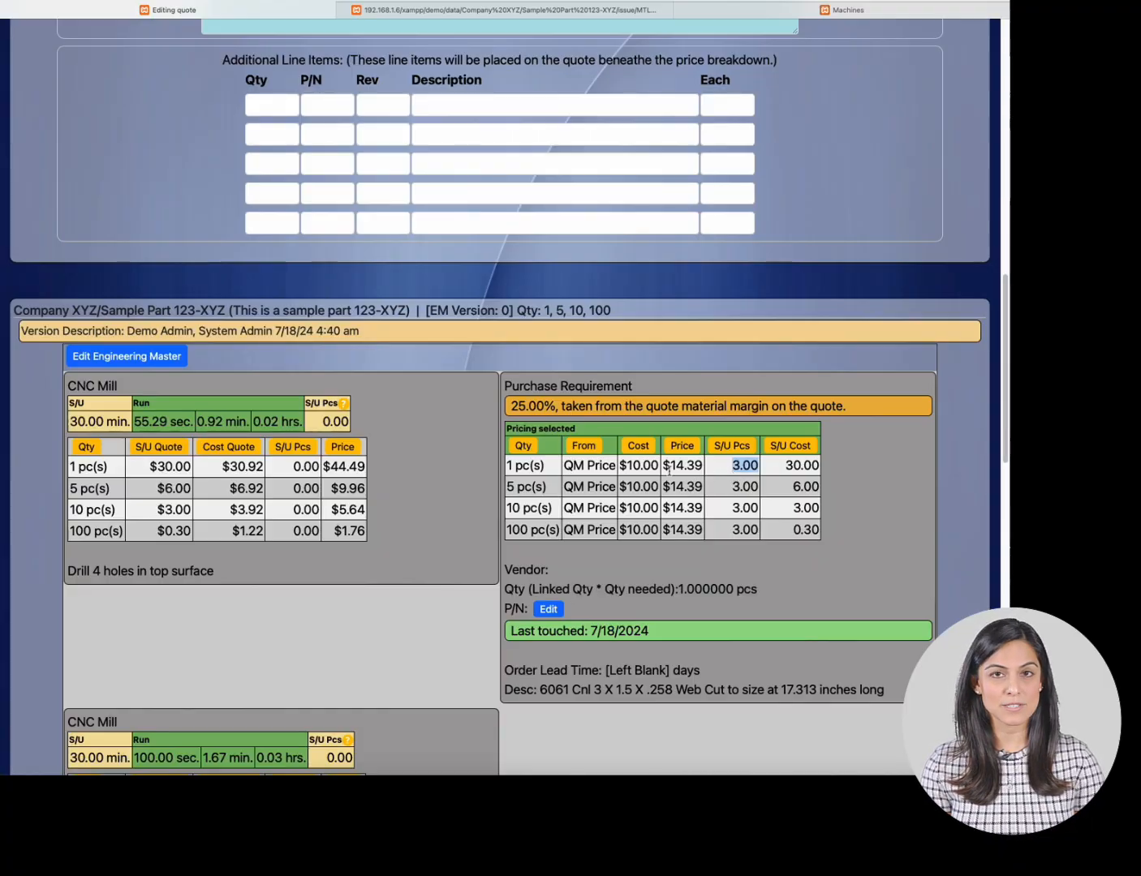
{"action": "left_click_drag", "start_coordinate": [786, 466], "coordinate": [819, 461]}
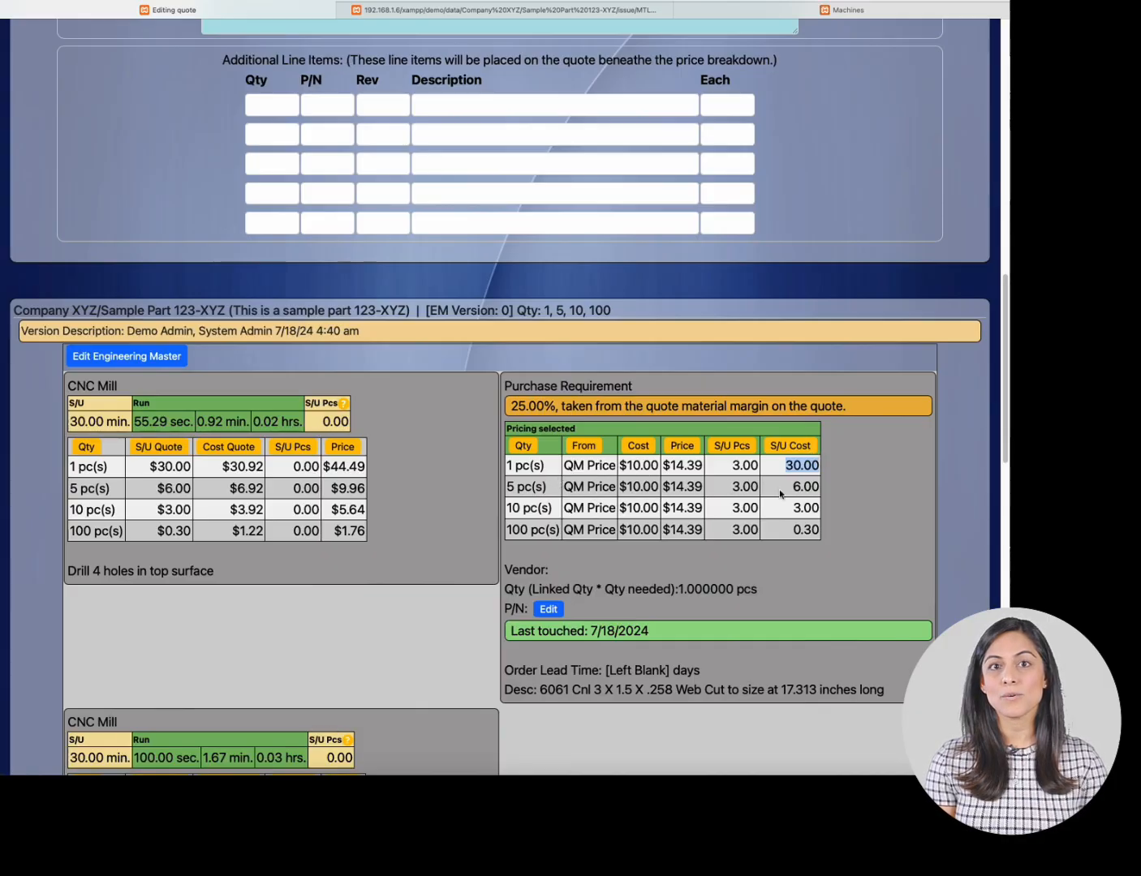
{"action": "left_click_drag", "start_coordinate": [783, 490], "coordinate": [821, 488]}
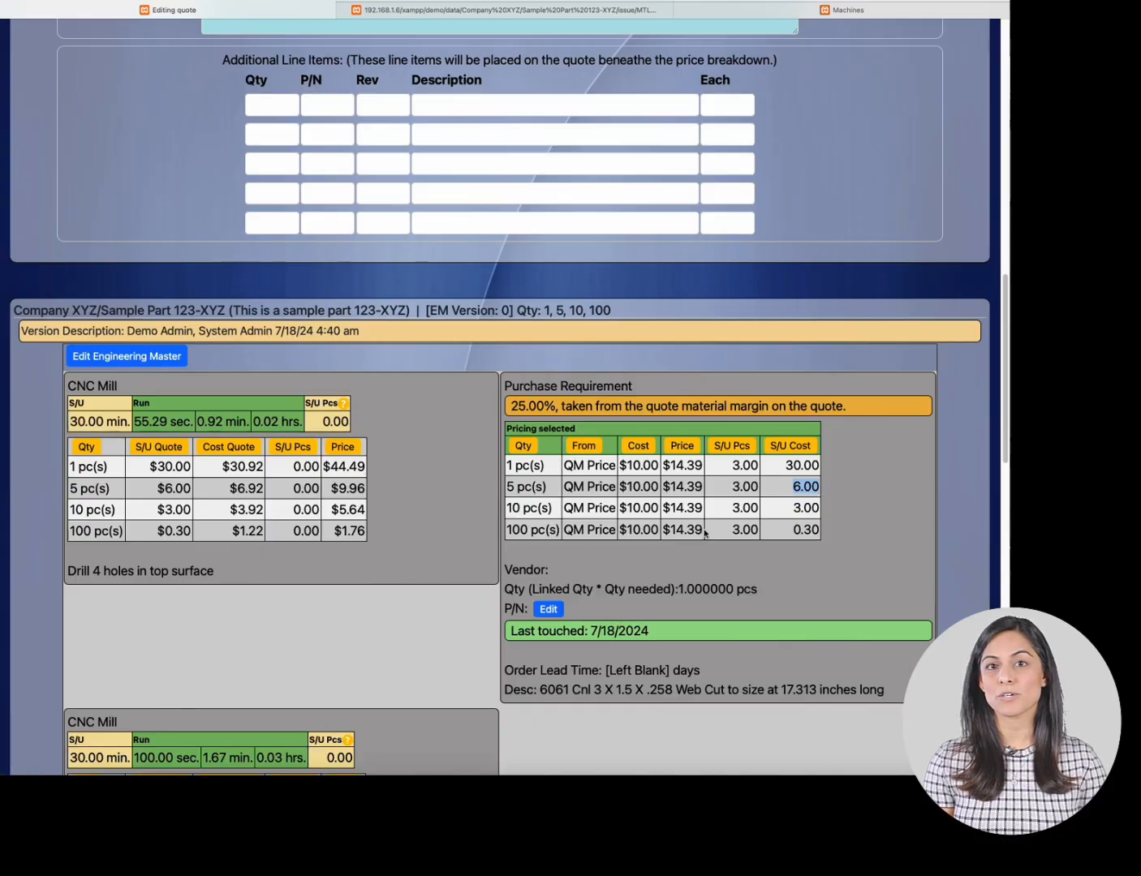
- Highlight the purchase requirement's setup cost values for the 10 and 100 piece rows
{"action": "left_click_drag", "start_coordinate": [792, 512], "coordinate": [819, 511]}
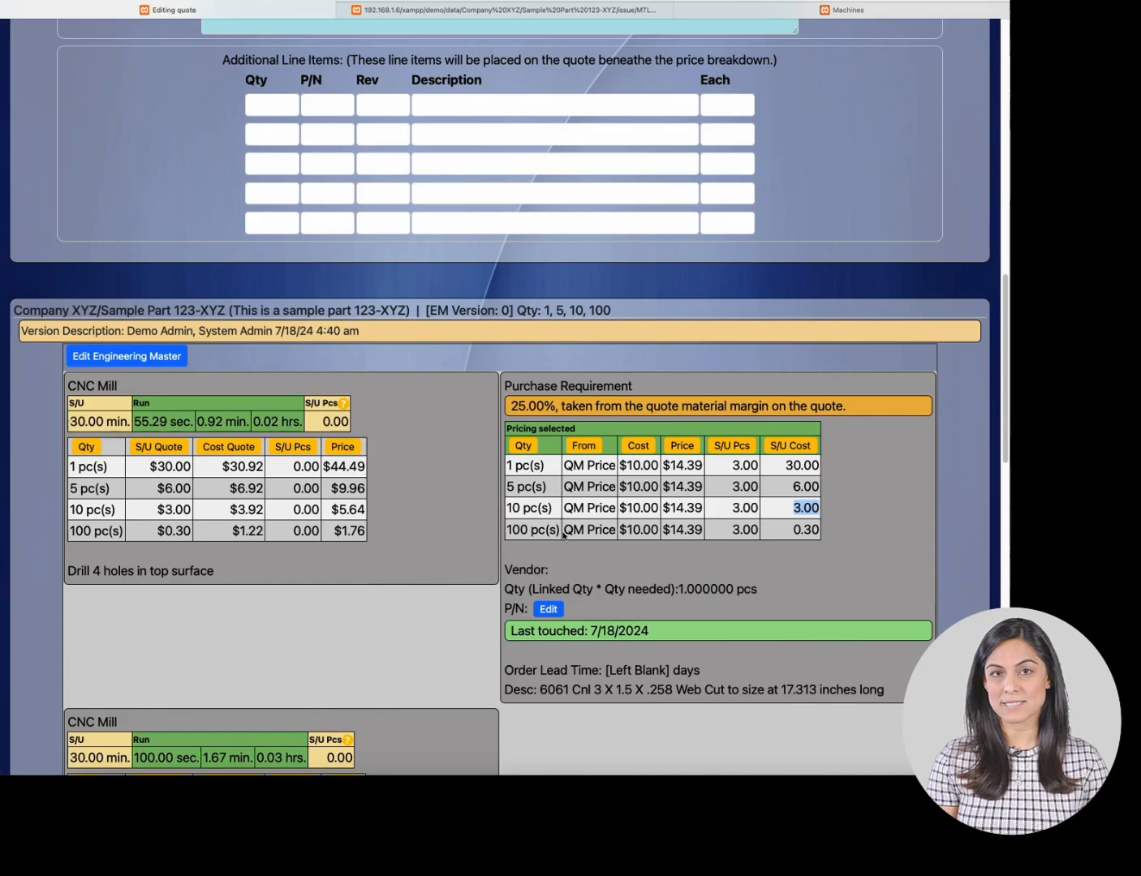
{"action": "left_click", "coordinate": [740, 529]}
{"action": "left_click_drag", "start_coordinate": [792, 529], "coordinate": [821, 530]}
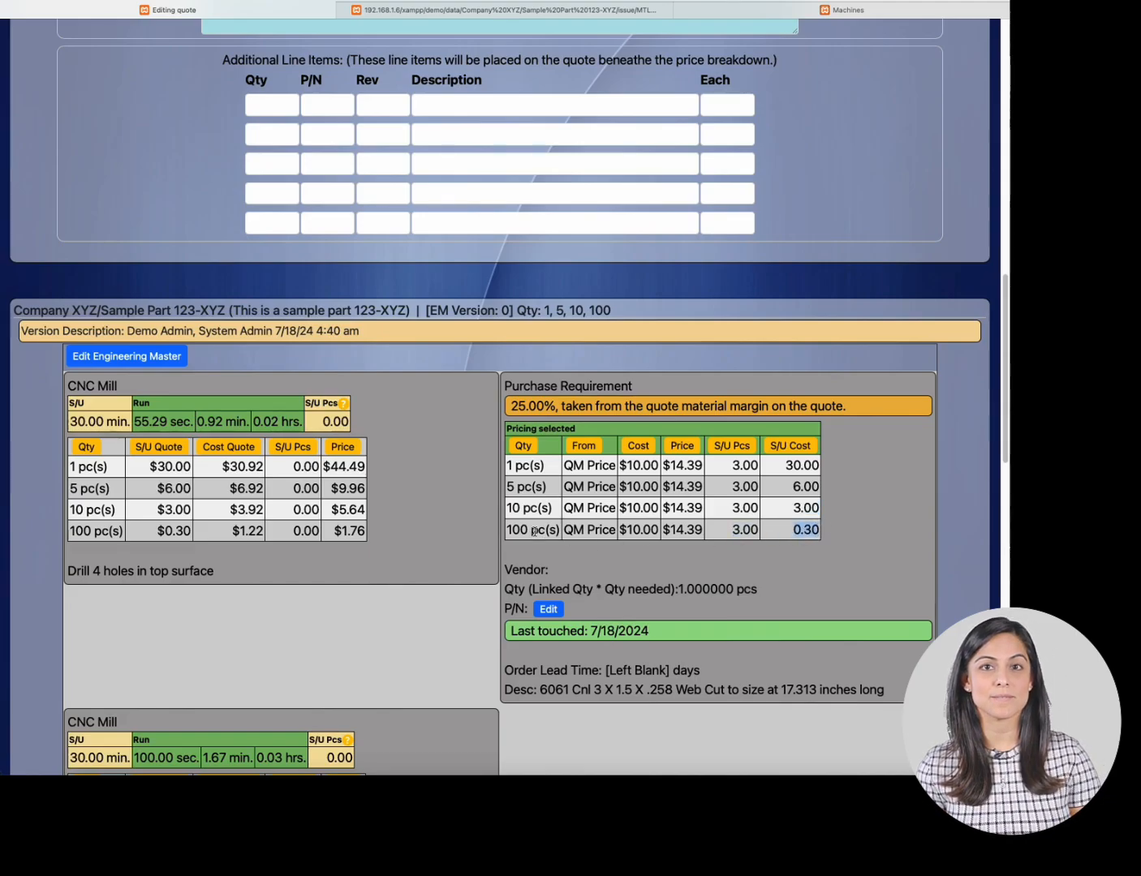
{"action": "left_click", "coordinate": [798, 545]}
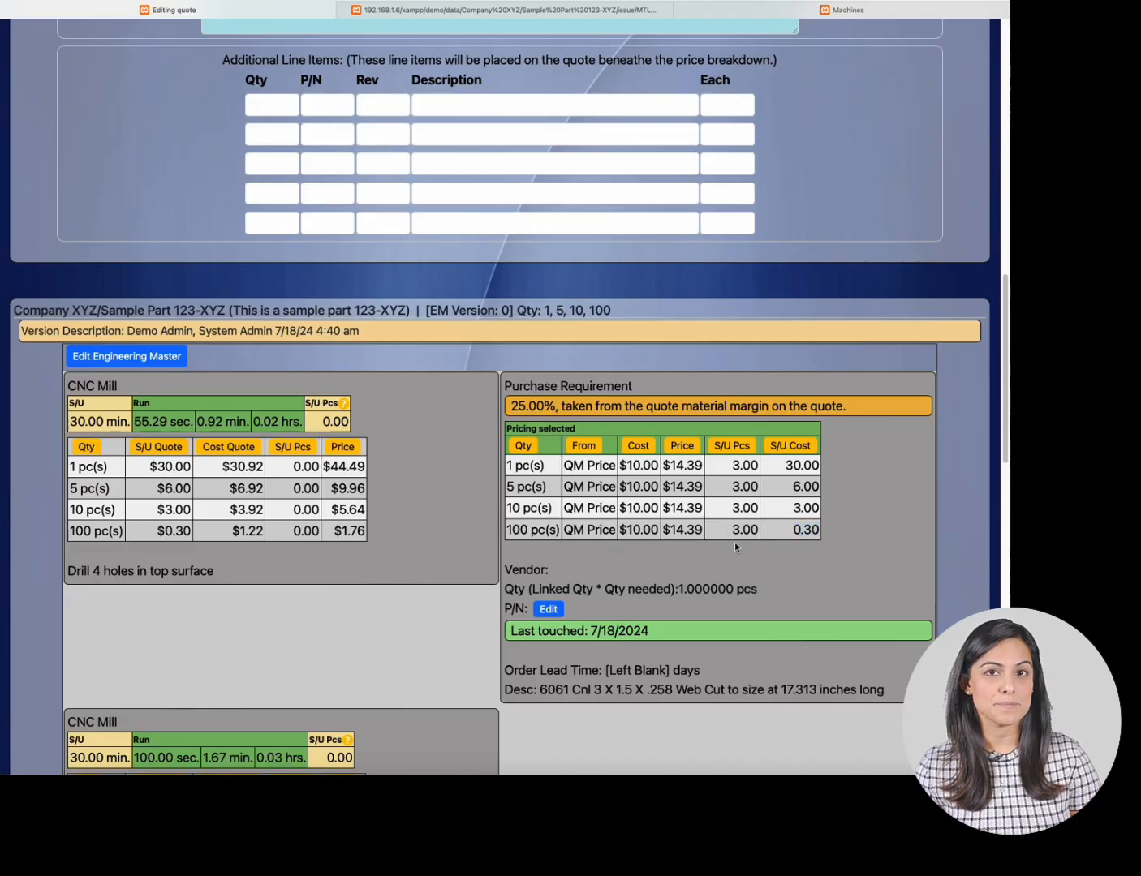
- Scroll through the quote's process step tables down to the summary pricing table and sales history
{"action": "scroll", "coordinate": [734, 543], "scroll_direction": "down", "scroll_amount": 5}
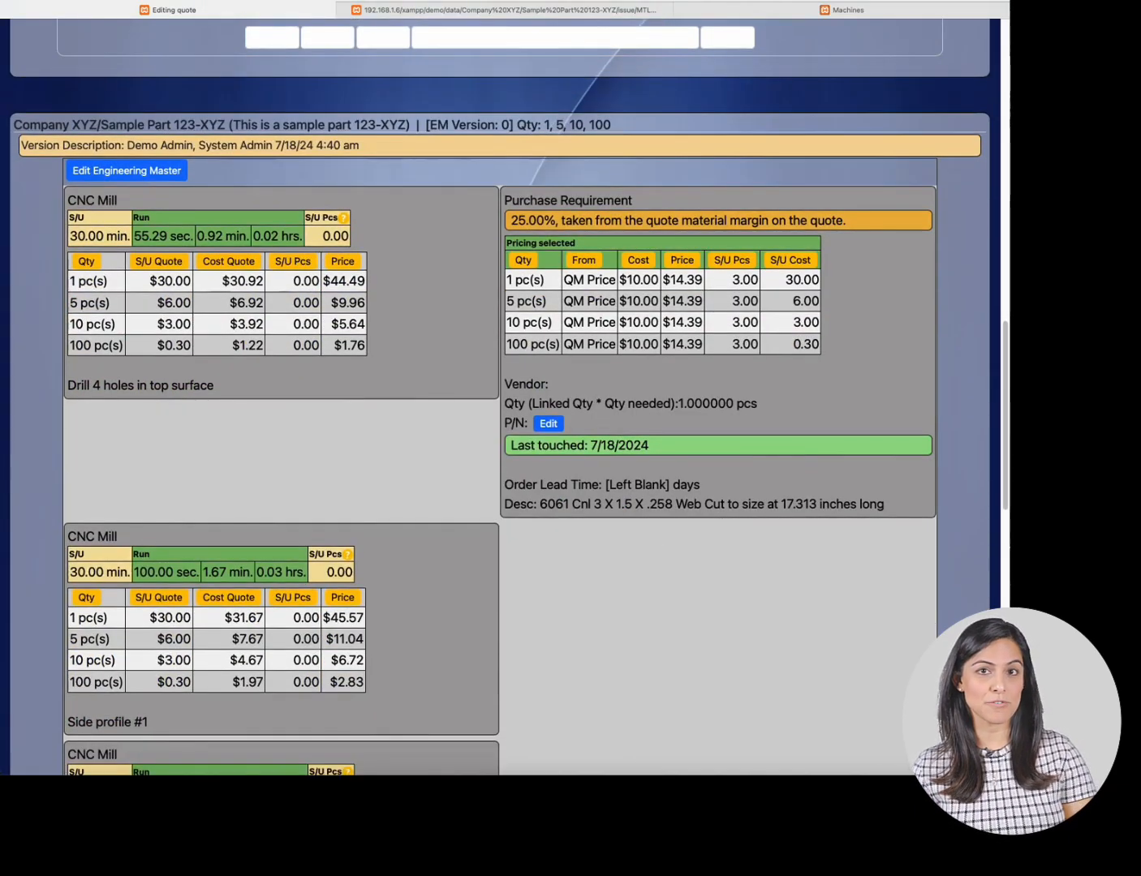
{"action": "scroll", "coordinate": [175, 512], "scroll_direction": "down", "scroll_amount": 1}
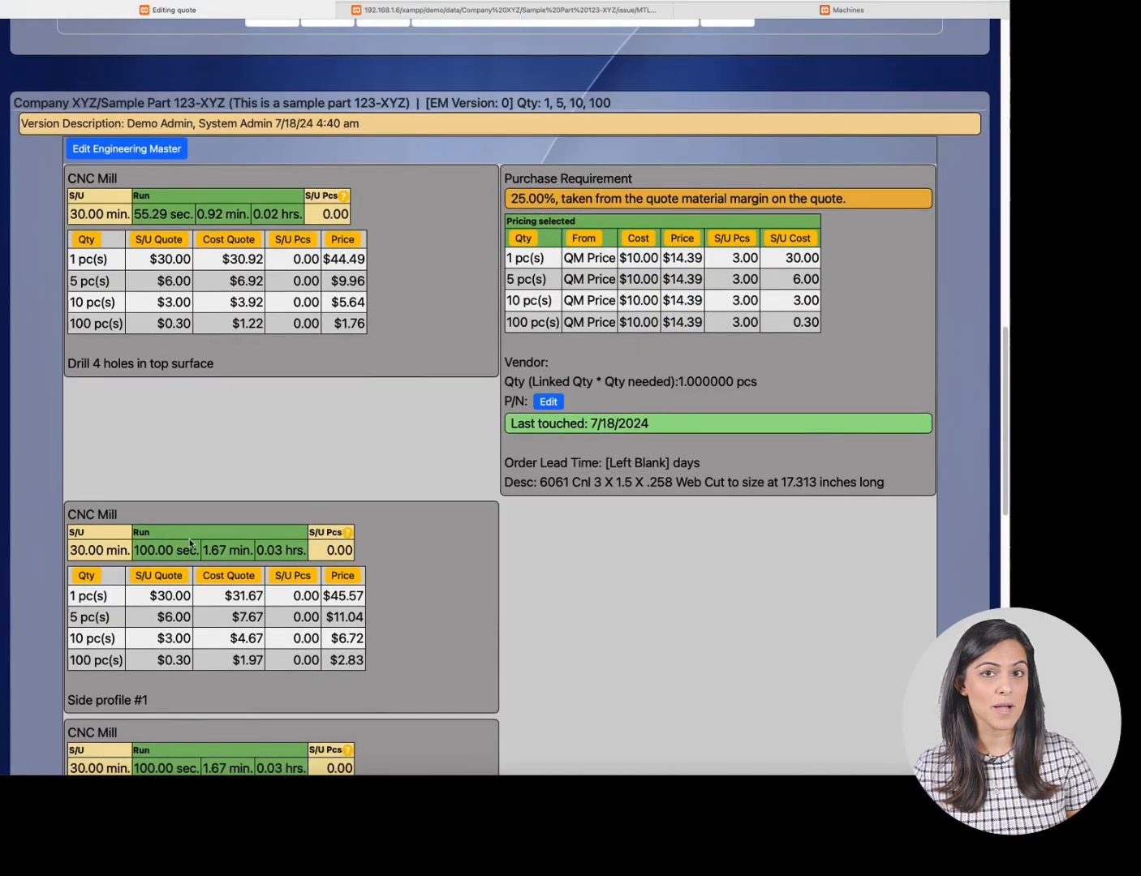
{"action": "scroll", "coordinate": [154, 552], "scroll_direction": "down", "scroll_amount": 7}
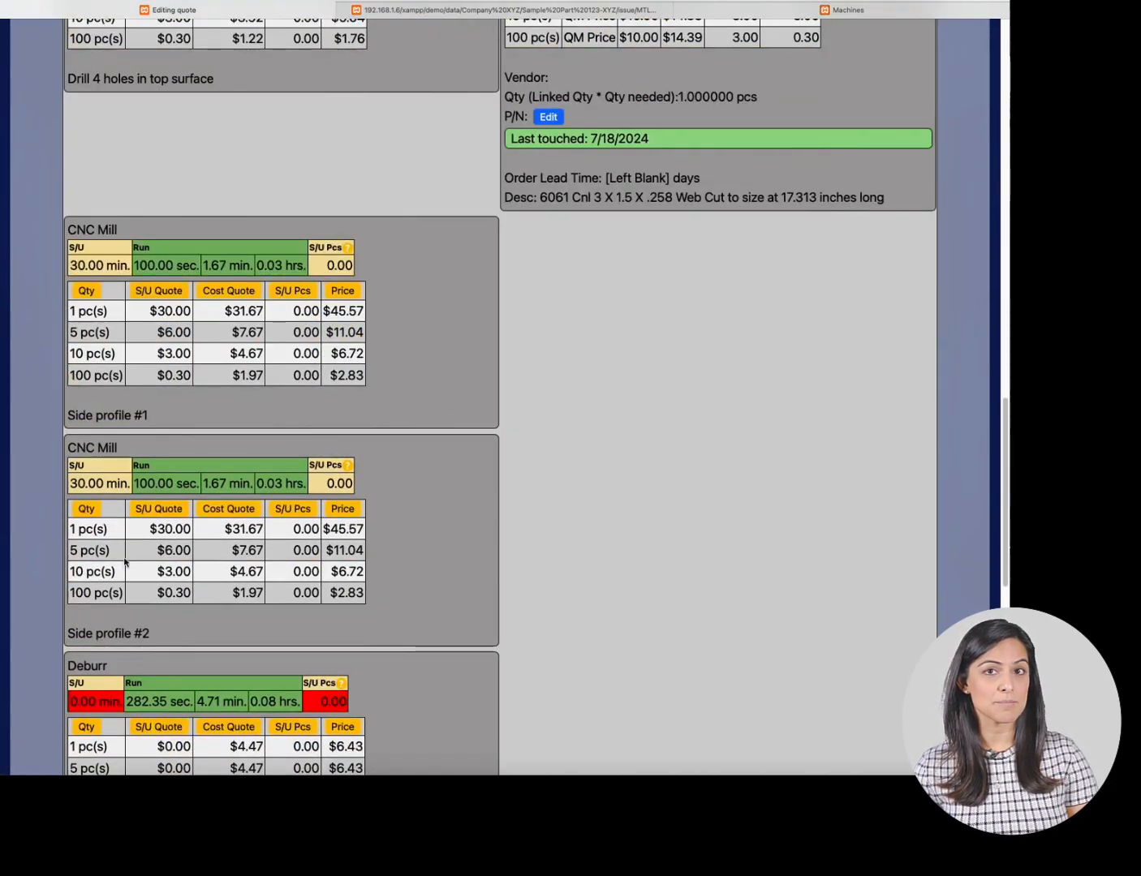
{"action": "scroll", "coordinate": [227, 532], "scroll_direction": "down", "scroll_amount": 7}
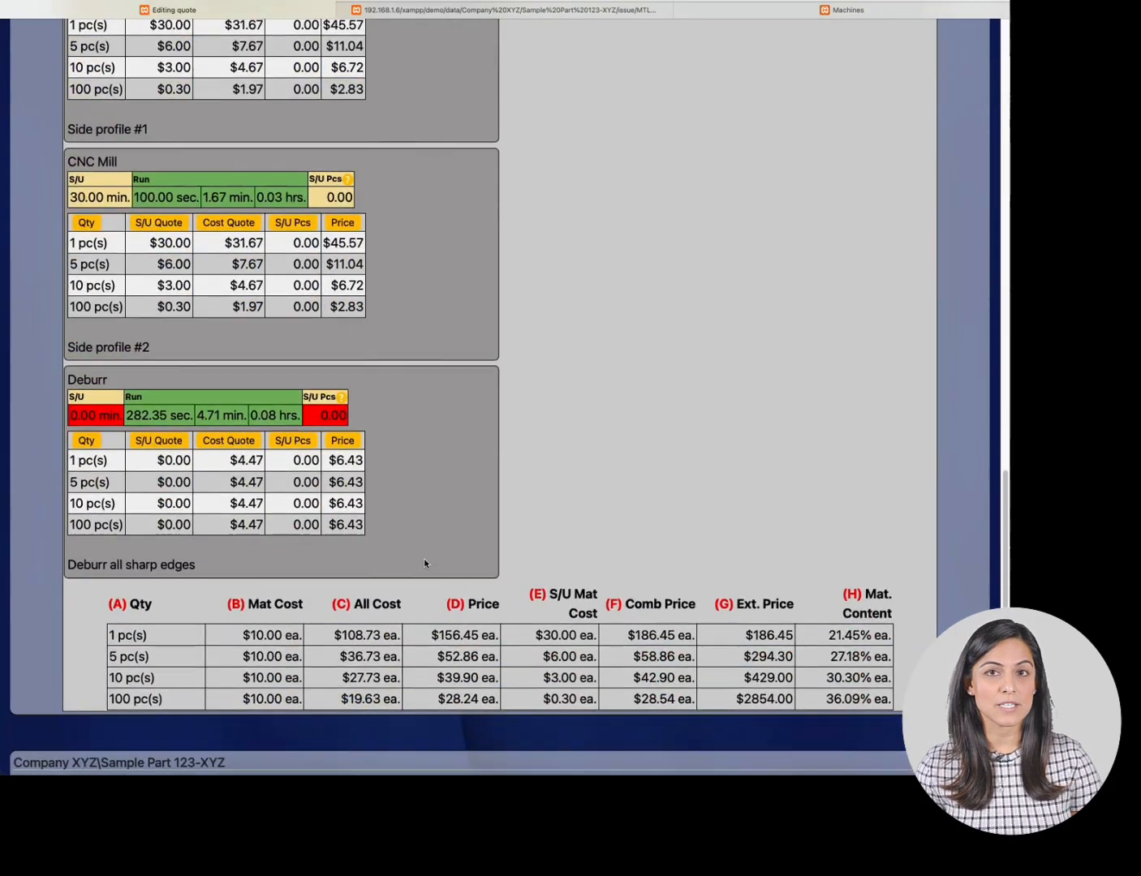
{"action": "scroll", "coordinate": [424, 560], "scroll_direction": "down", "scroll_amount": 10}
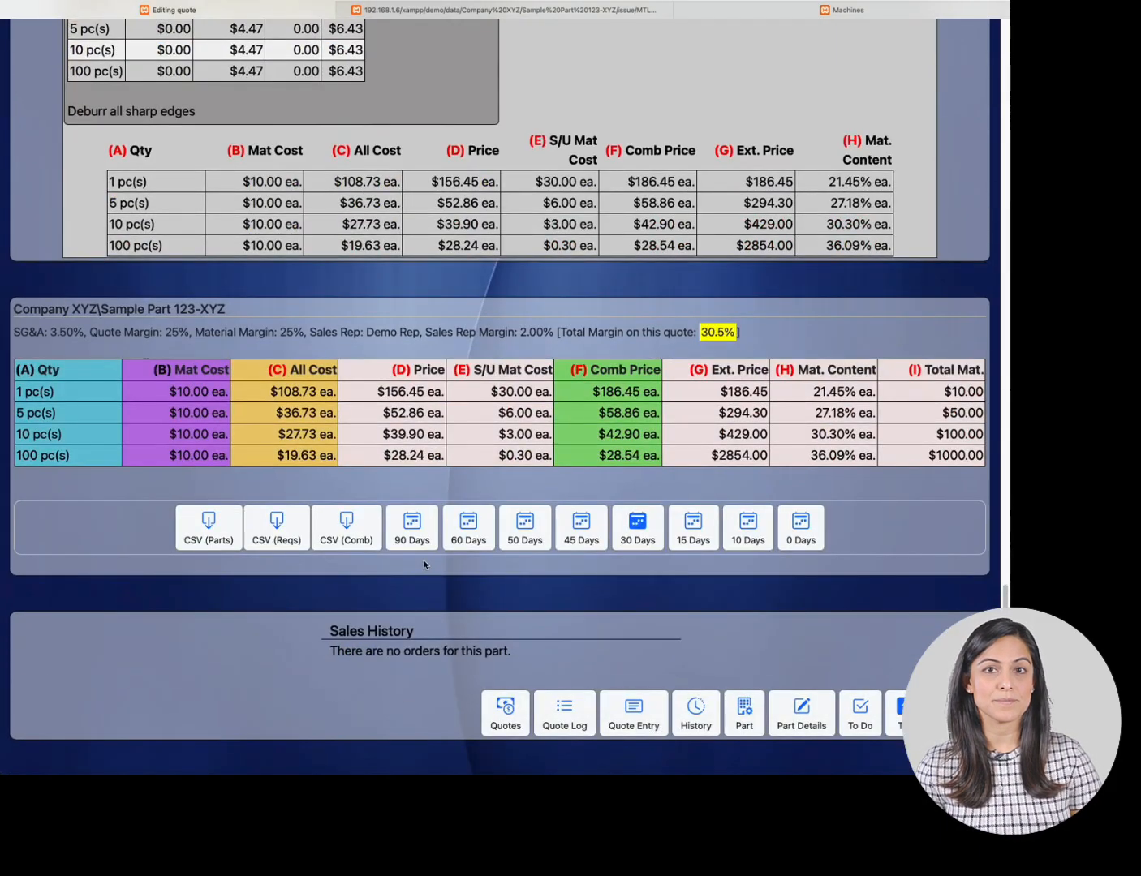
{"action": "key", "text": "Home"}
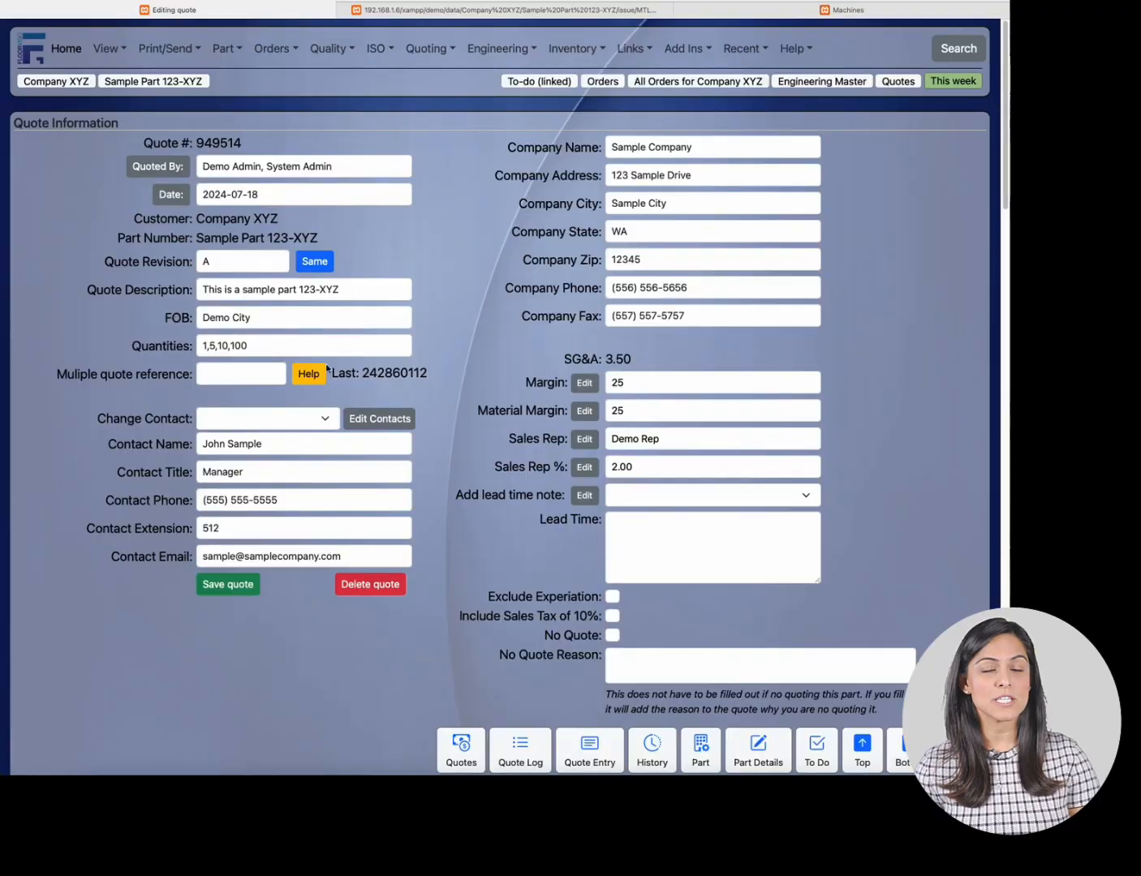
{"action": "scroll", "coordinate": [327, 369], "scroll_direction": "down", "scroll_amount": 20}
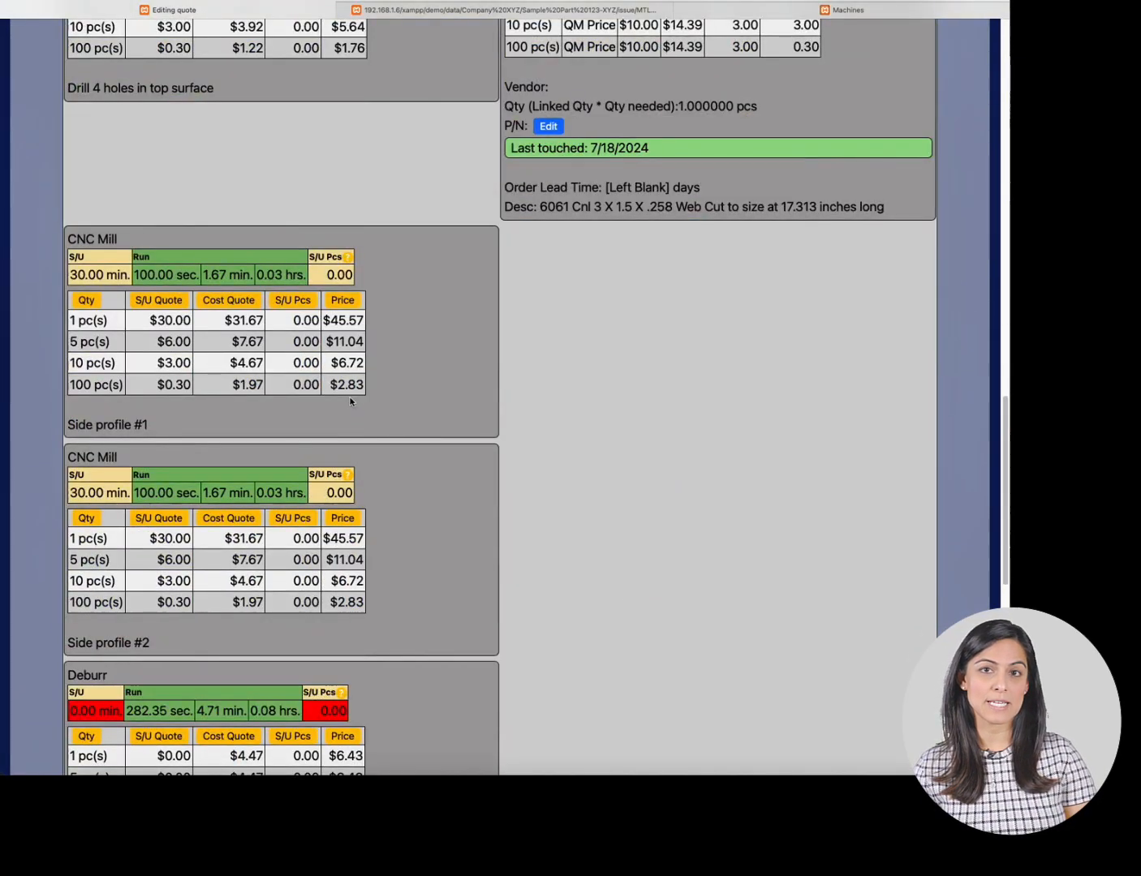
{"action": "scroll", "coordinate": [350, 401], "scroll_direction": "down", "scroll_amount": 10}
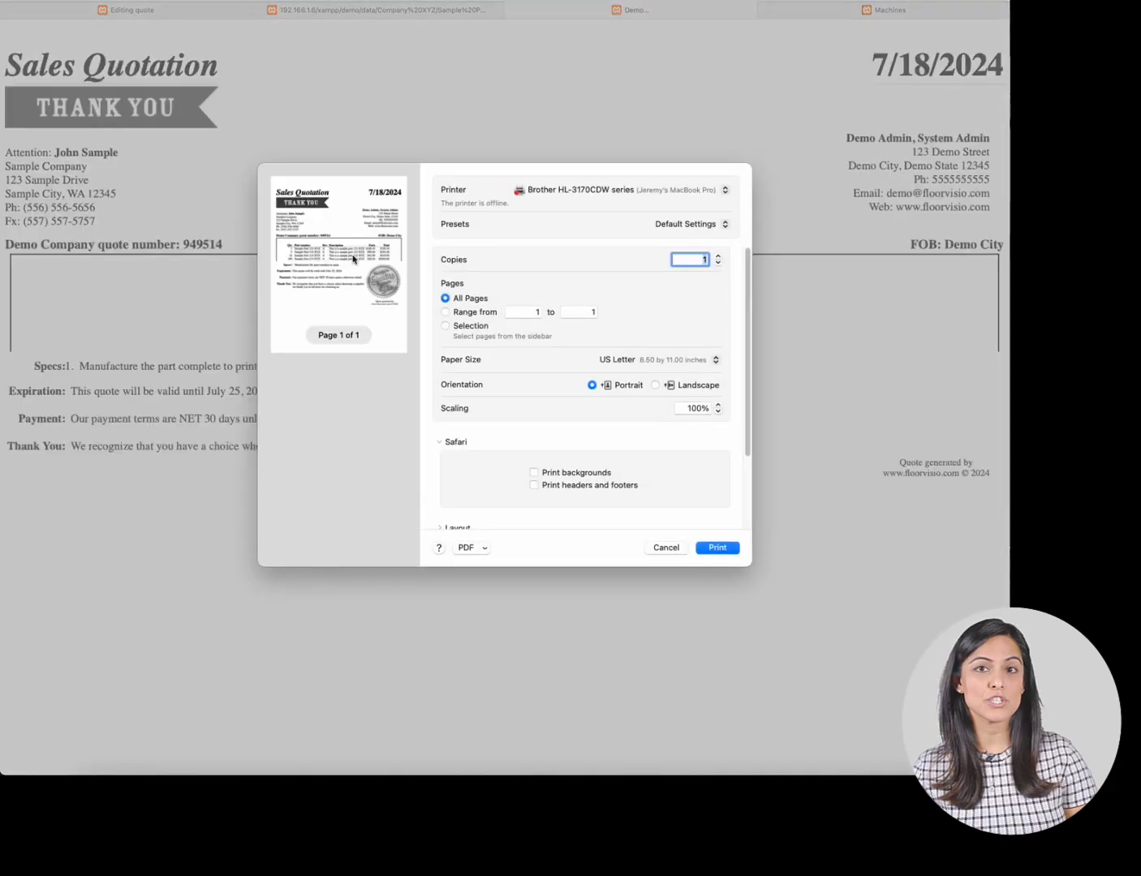
- Cancel printing and highlight the customer address, sender contact block and FOB on the sales quotation
{"action": "left_click", "coordinate": [665, 548]}
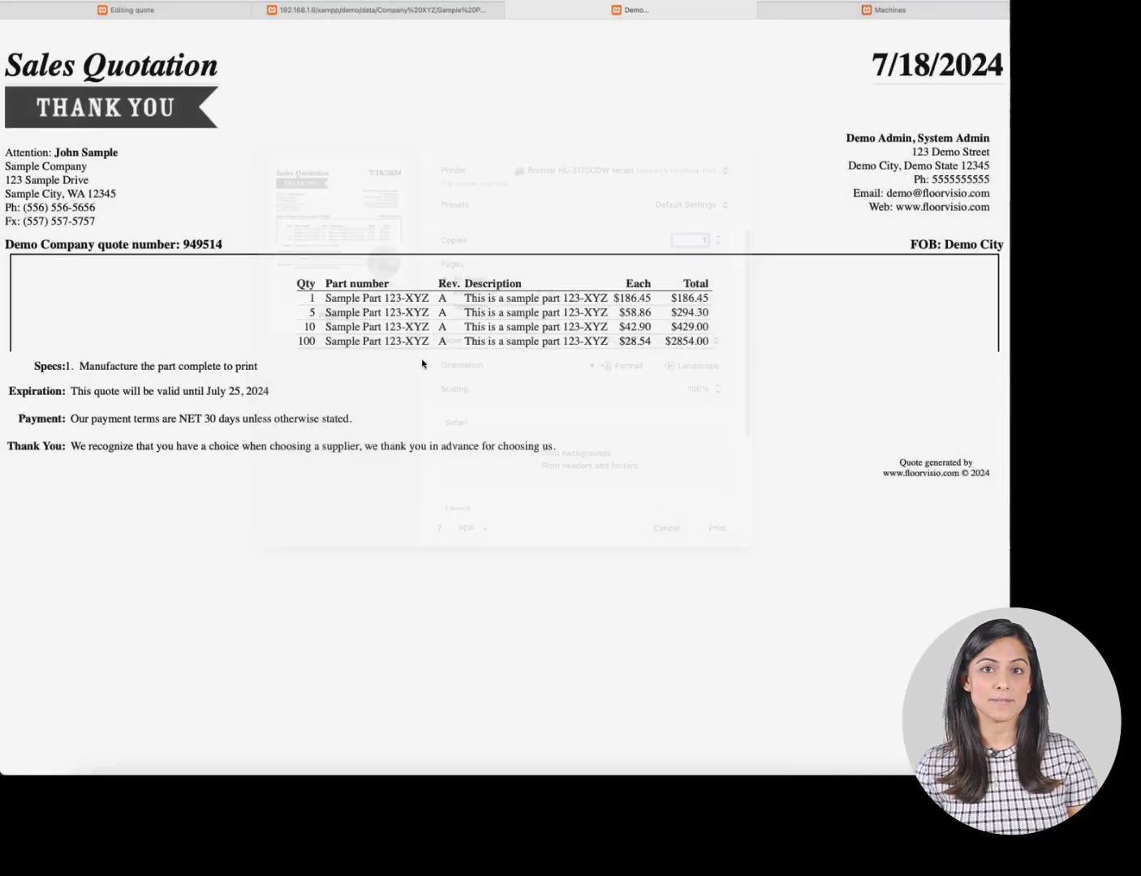
{"action": "left_click_drag", "start_coordinate": [7, 152], "coordinate": [107, 221]}
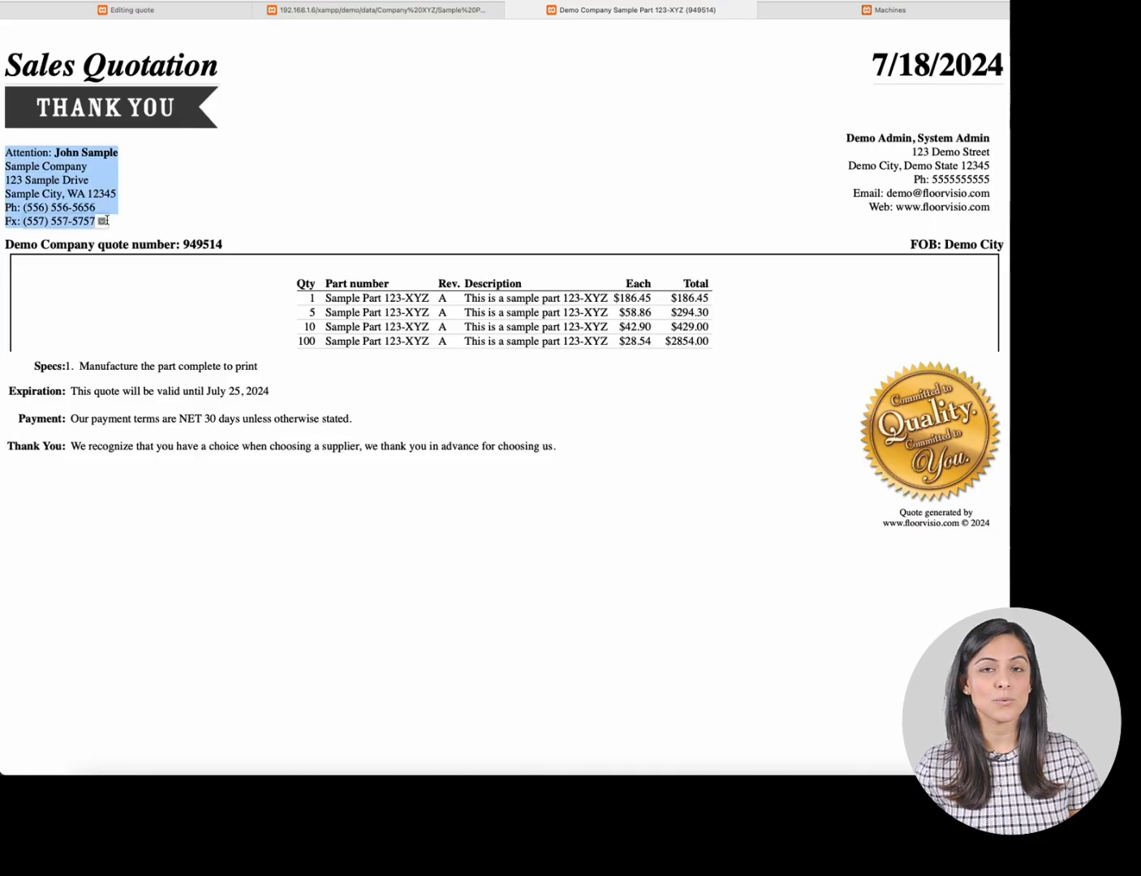
{"action": "left_click_drag", "start_coordinate": [845, 134], "coordinate": [985, 210]}
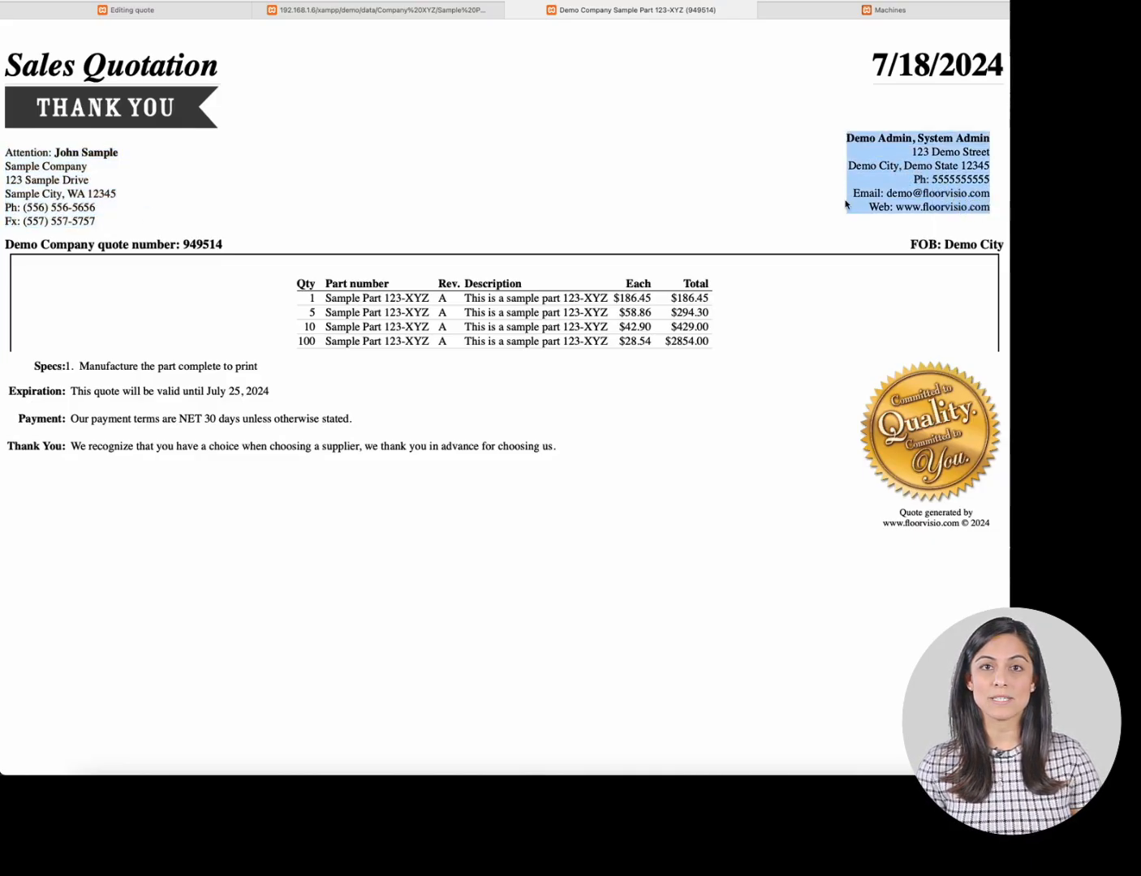
{"action": "left_click_drag", "start_coordinate": [906, 245], "coordinate": [965, 249]}
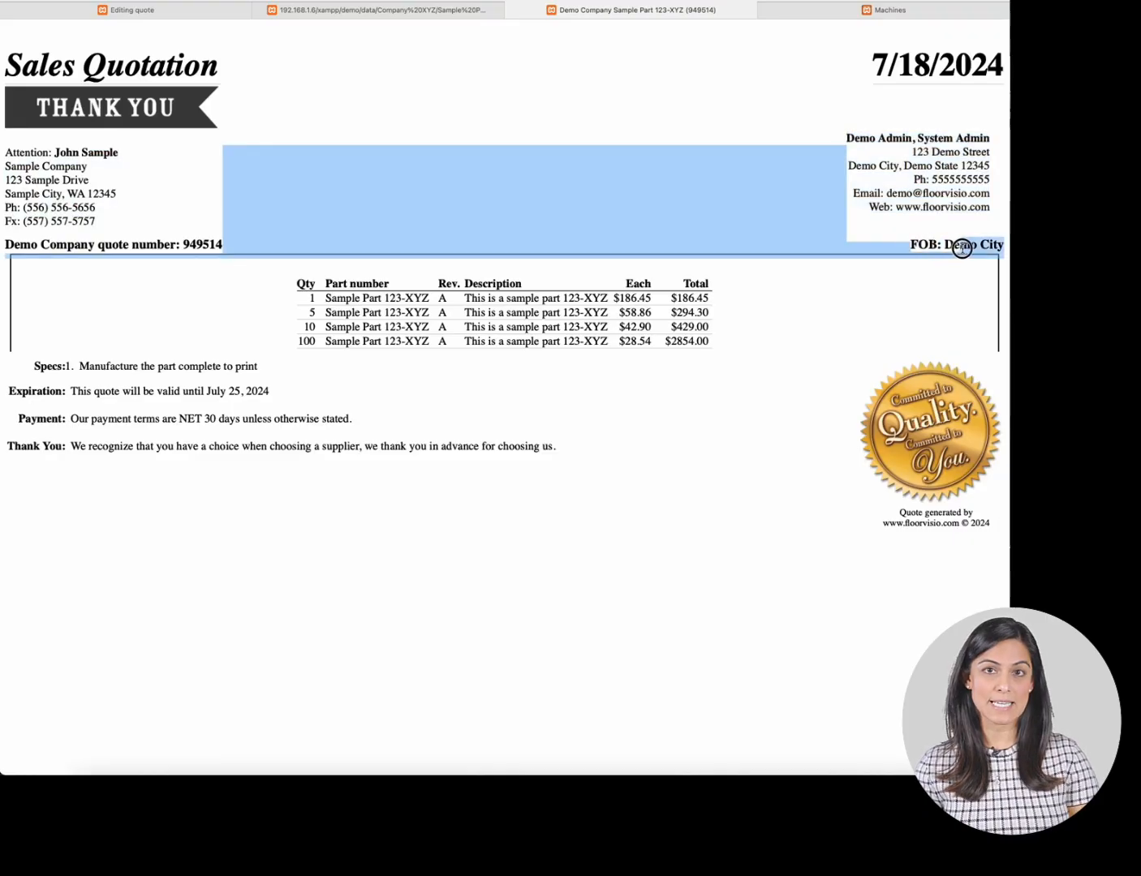
{"action": "left_click", "coordinate": [965, 247]}
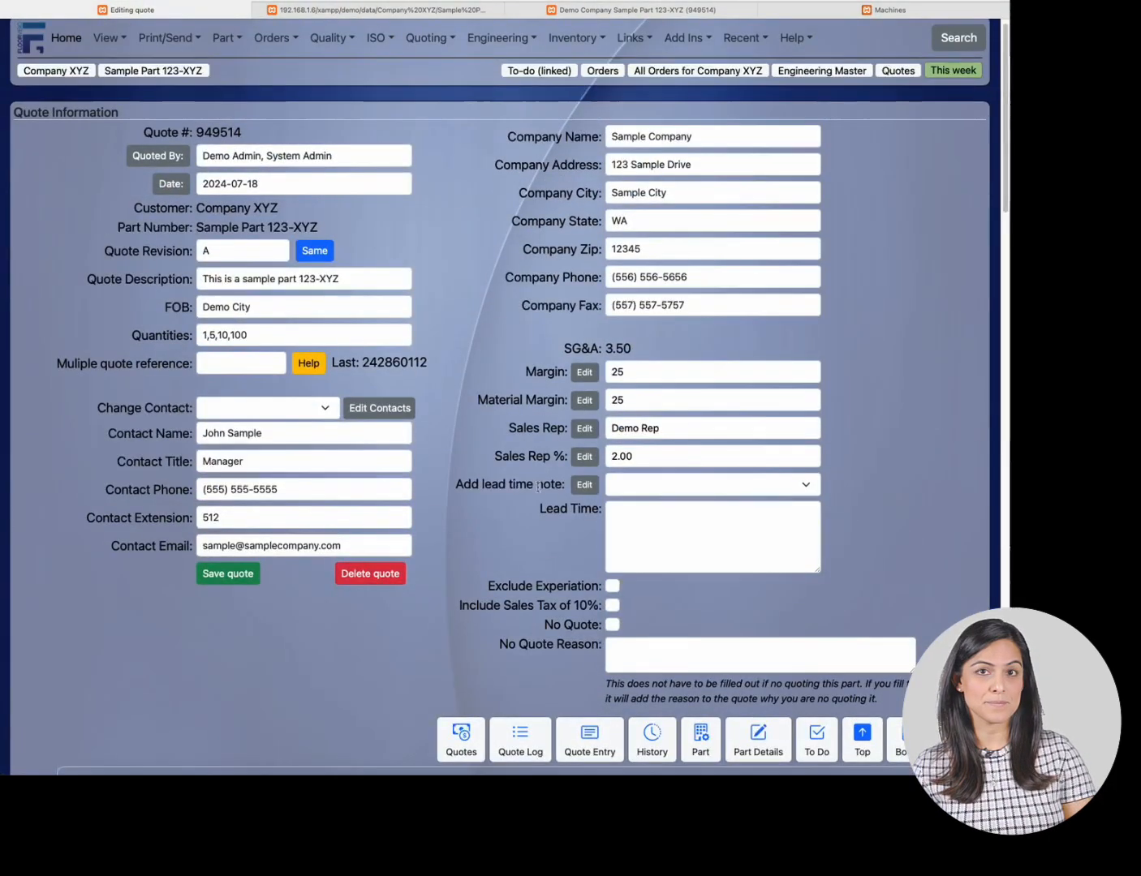
- Point out the FOB entry in the quote form, then highlight the 1-piece total on the sales quotation
{"action": "left_click", "coordinate": [263, 306]}
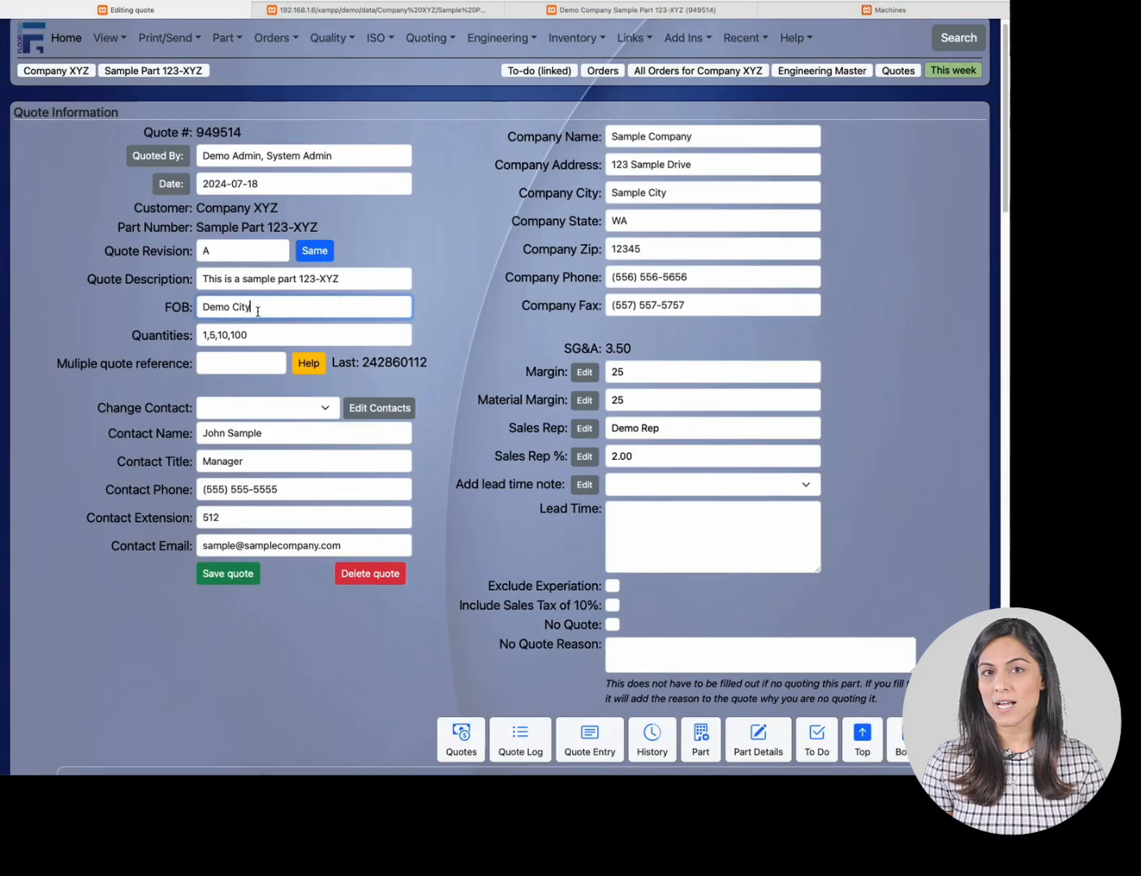
{"action": "left_click", "coordinate": [639, 11]}
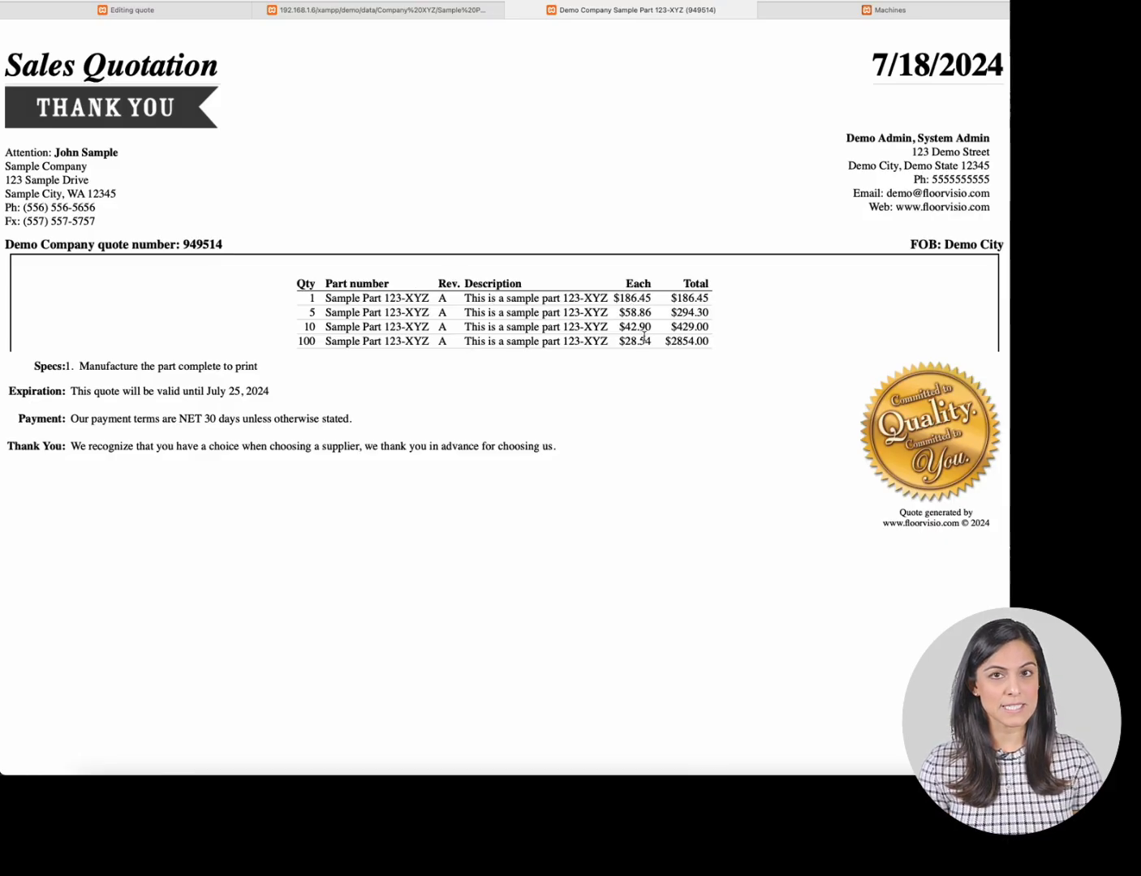
{"action": "left_click_drag", "start_coordinate": [671, 298], "coordinate": [712, 298]}
- View the part drawing, then scroll the quote form down to its summary pricing tables
{"action": "left_click", "coordinate": [331, 11]}
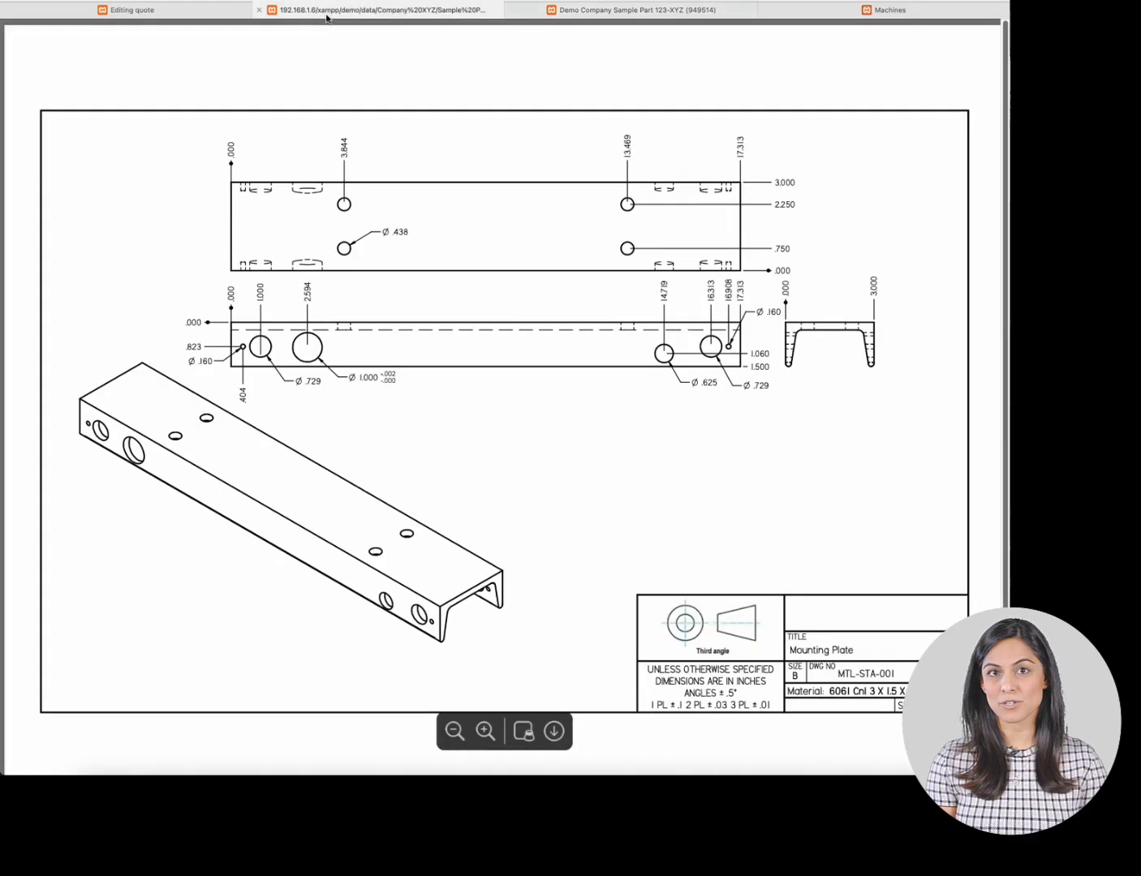
{"action": "left_click", "coordinate": [207, 12]}
{"action": "scroll", "coordinate": [369, 215], "scroll_direction": "down", "scroll_amount": 15}
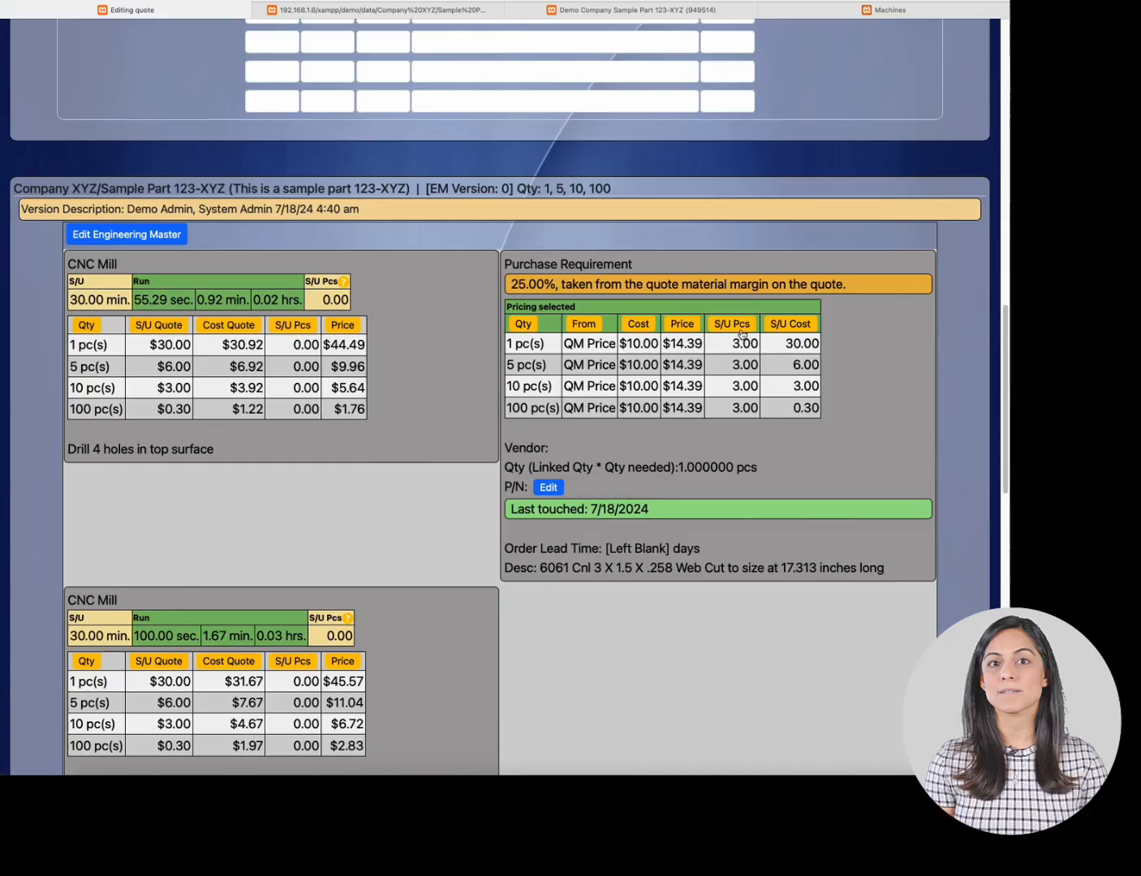
{"action": "scroll", "coordinate": [699, 371], "scroll_direction": "down", "scroll_amount": 6}
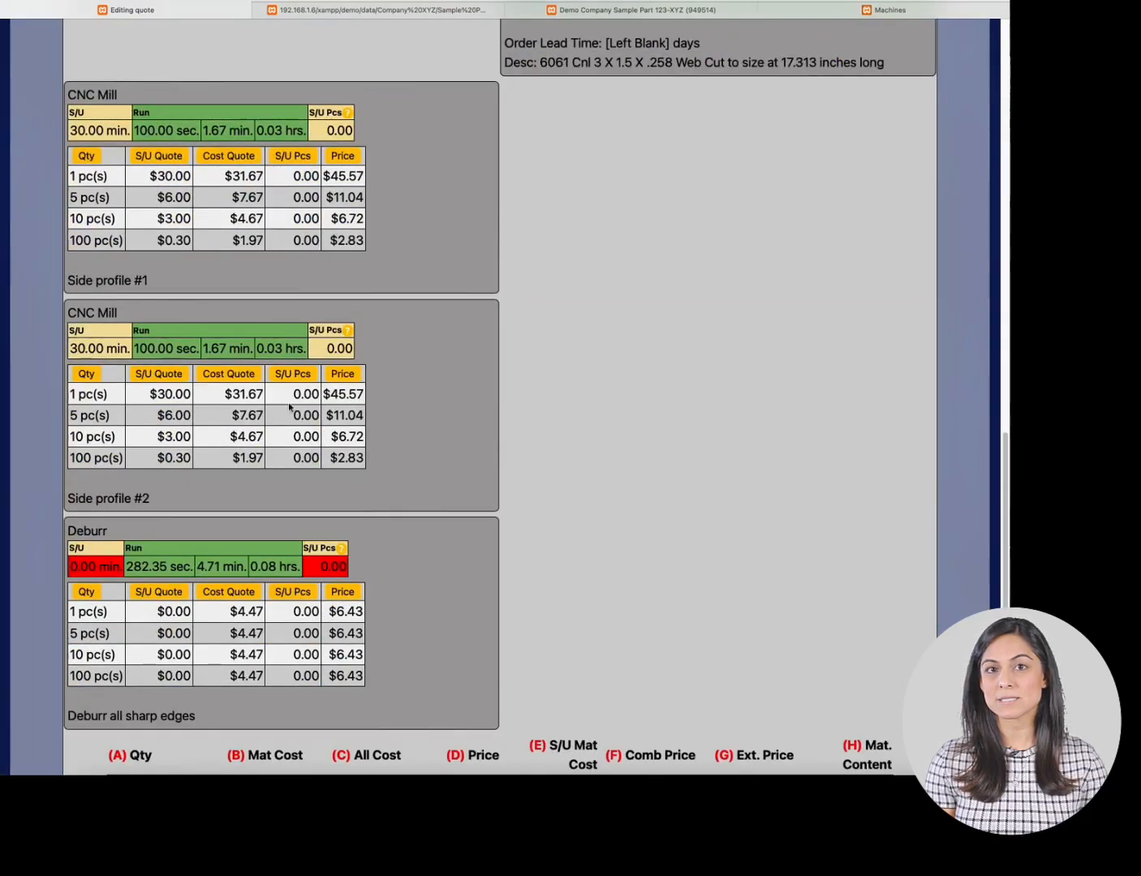
{"action": "scroll", "coordinate": [292, 410], "scroll_direction": "down", "scroll_amount": 4}
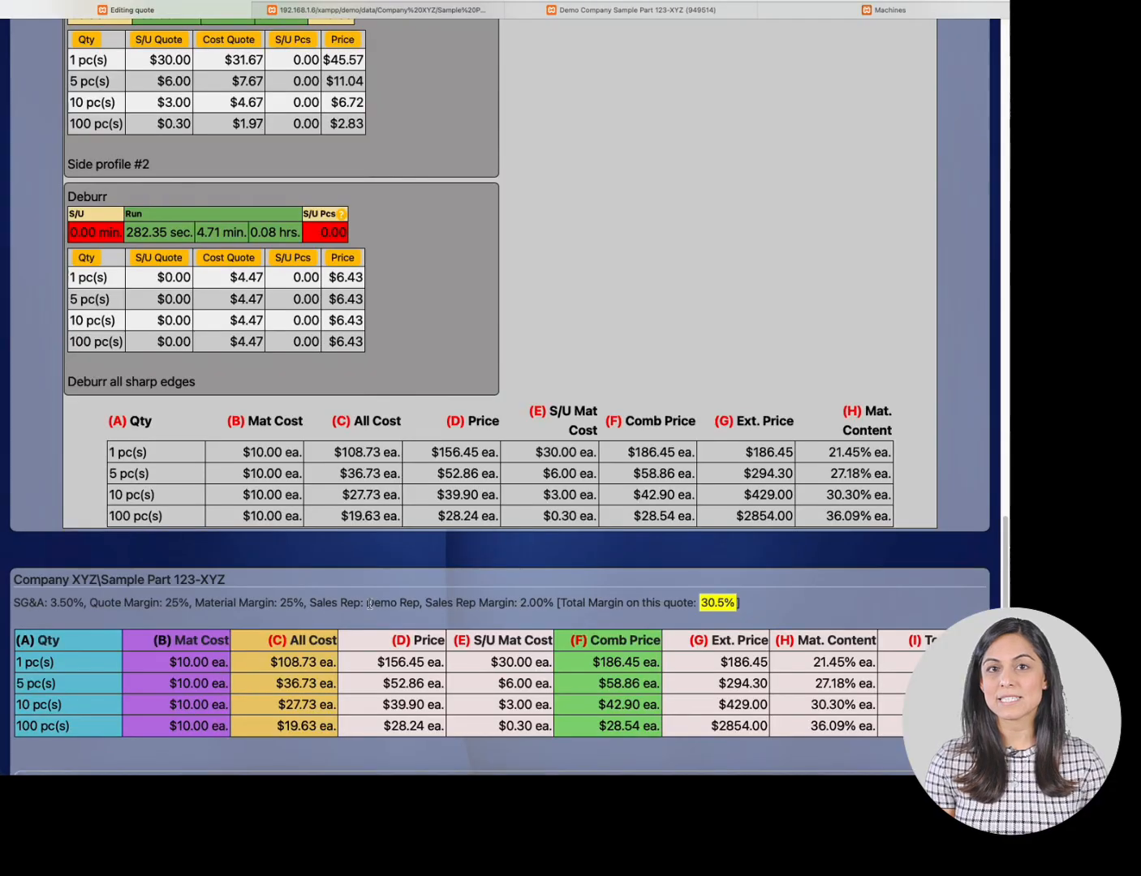
{"action": "scroll", "coordinate": [465, 581], "scroll_direction": "down", "scroll_amount": 1}
{"action": "scroll", "coordinate": [464, 581], "scroll_direction": "down", "scroll_amount": 2}
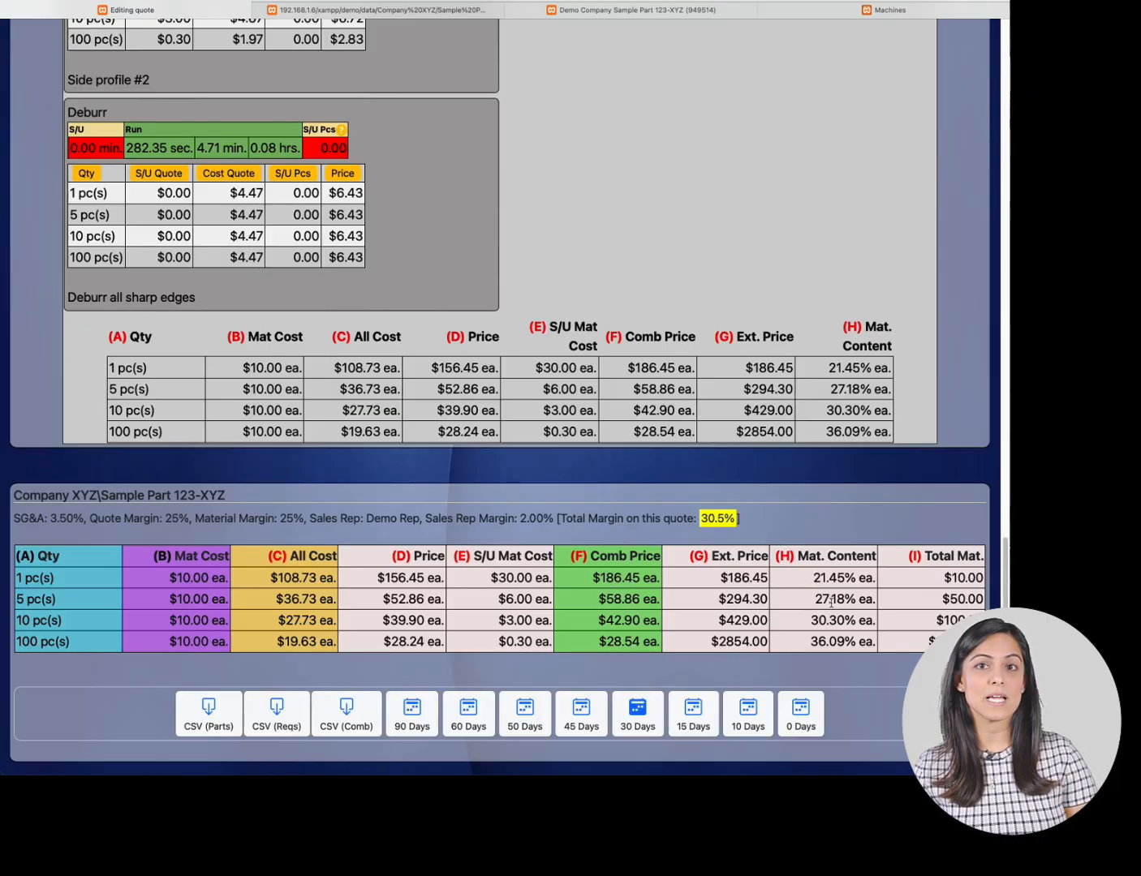
{"action": "scroll", "coordinate": [929, 581], "scroll_direction": "down", "scroll_amount": 1}
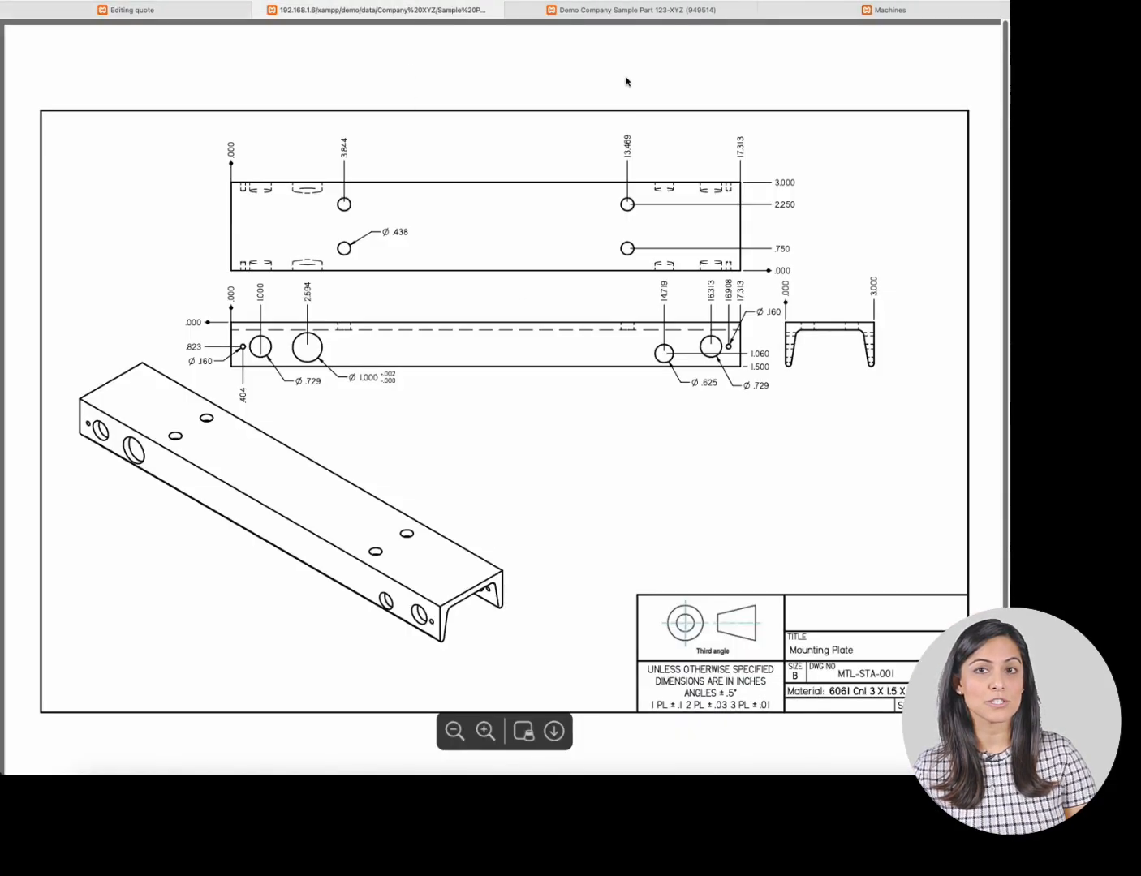
- Highlight the specification line on the sales quotation and compare it with the part drawing
{"action": "left_click", "coordinate": [632, 11]}
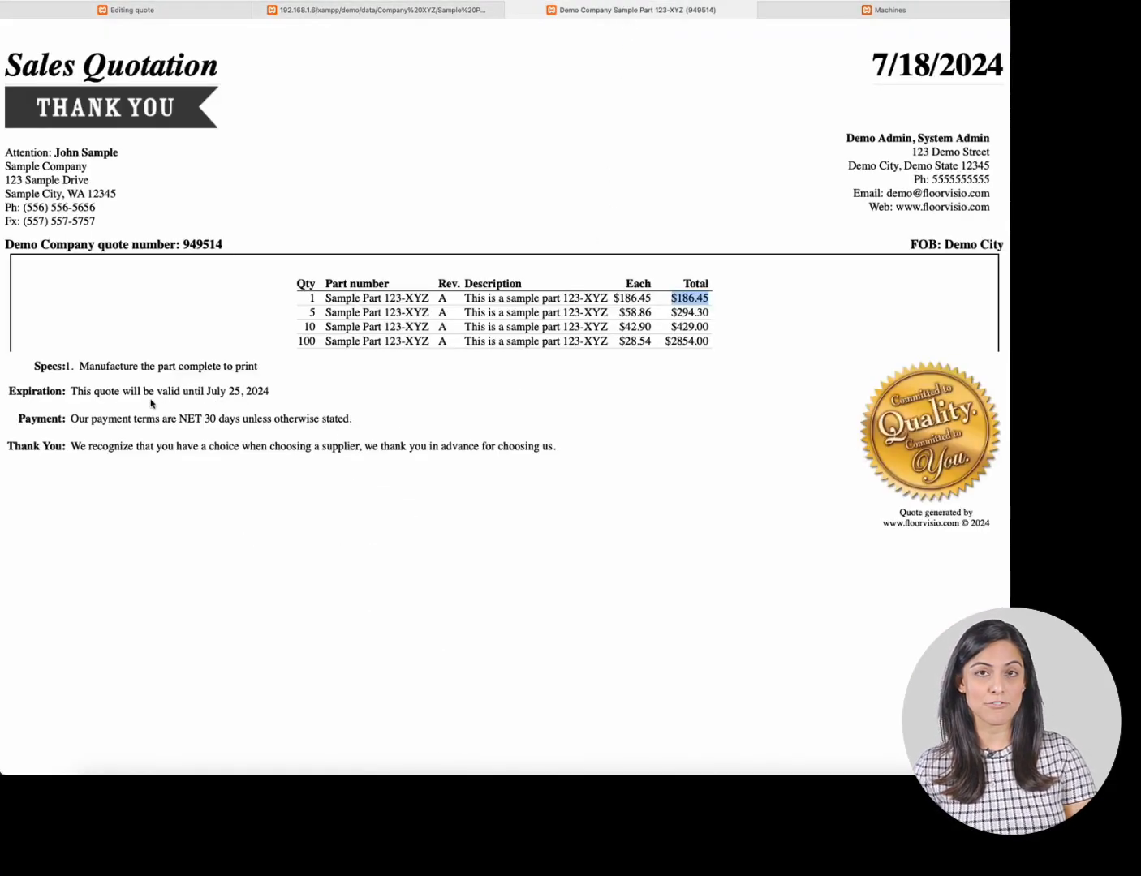
{"action": "left_click_drag", "start_coordinate": [84, 369], "coordinate": [260, 371]}
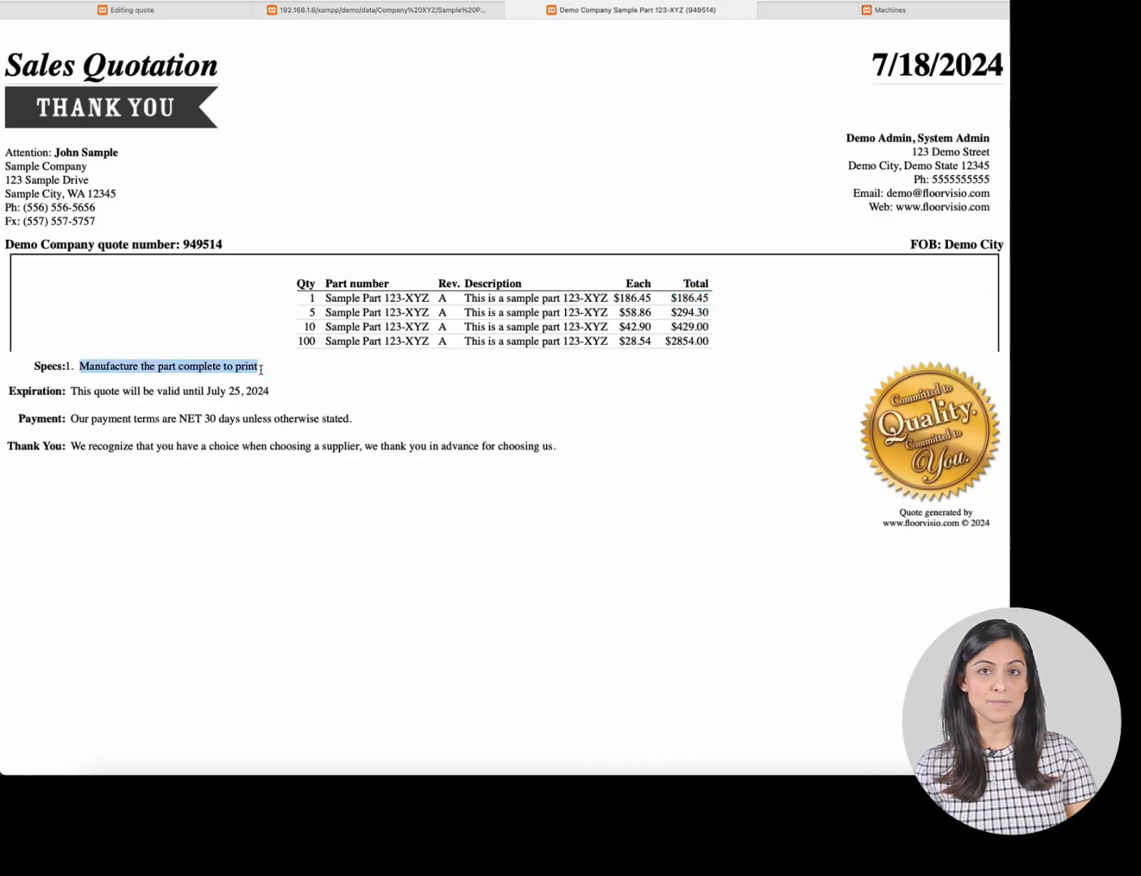
{"action": "left_click", "coordinate": [375, 12]}
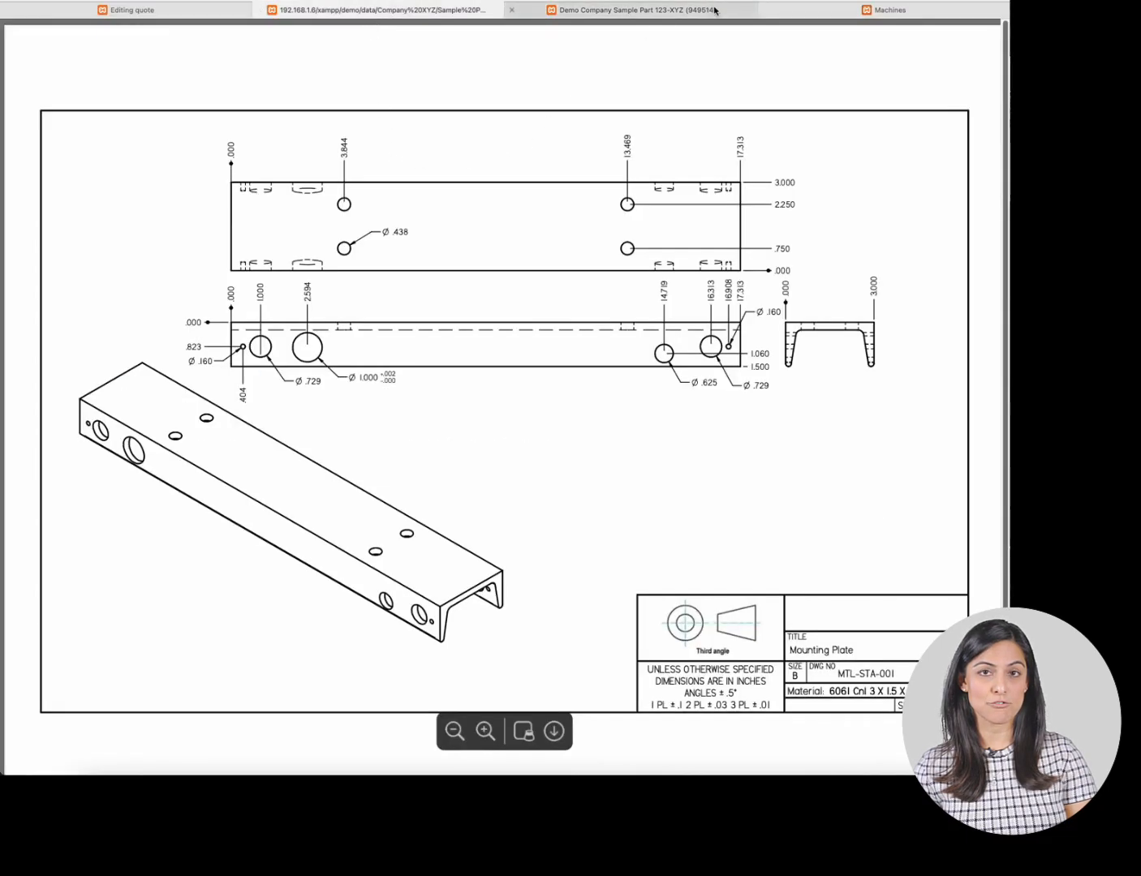
{"action": "left_click", "coordinate": [659, 11]}
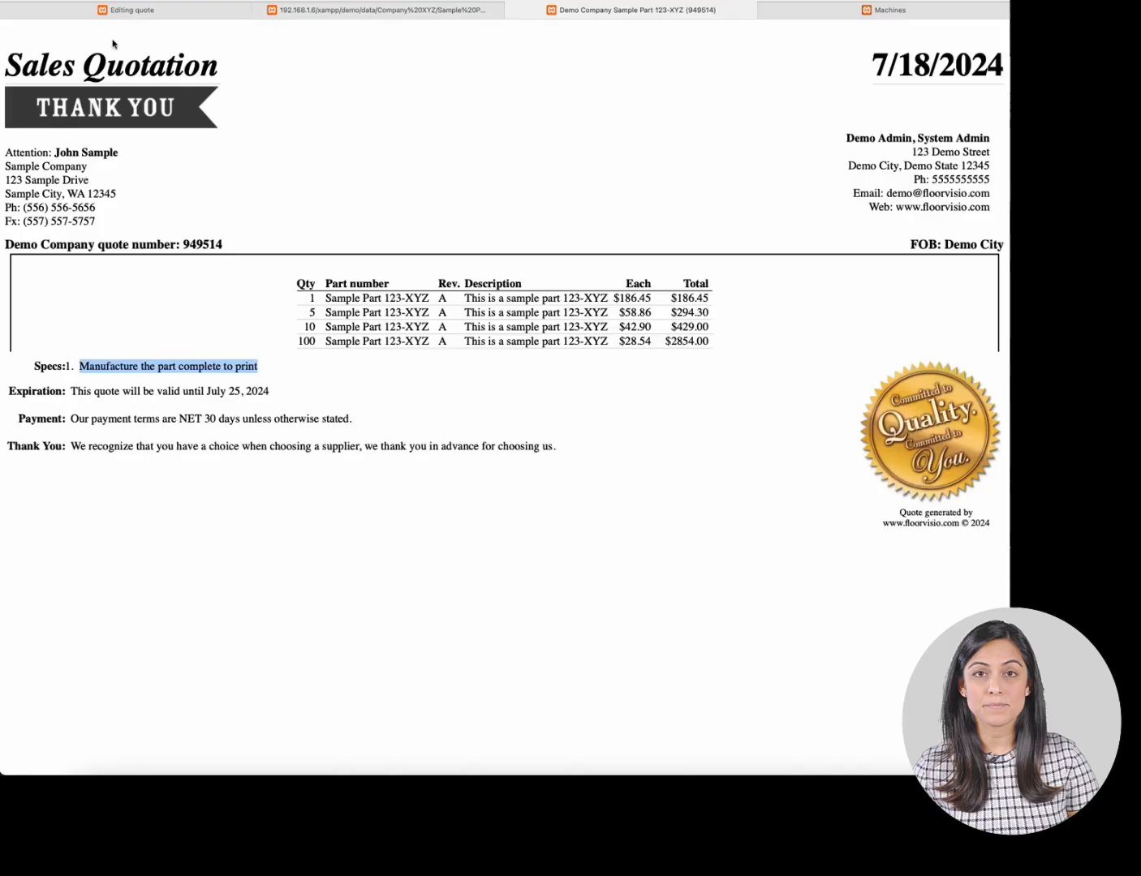
- Return to the quote form and jump to its Quote Specifications field
{"action": "left_click", "coordinate": [122, 10]}
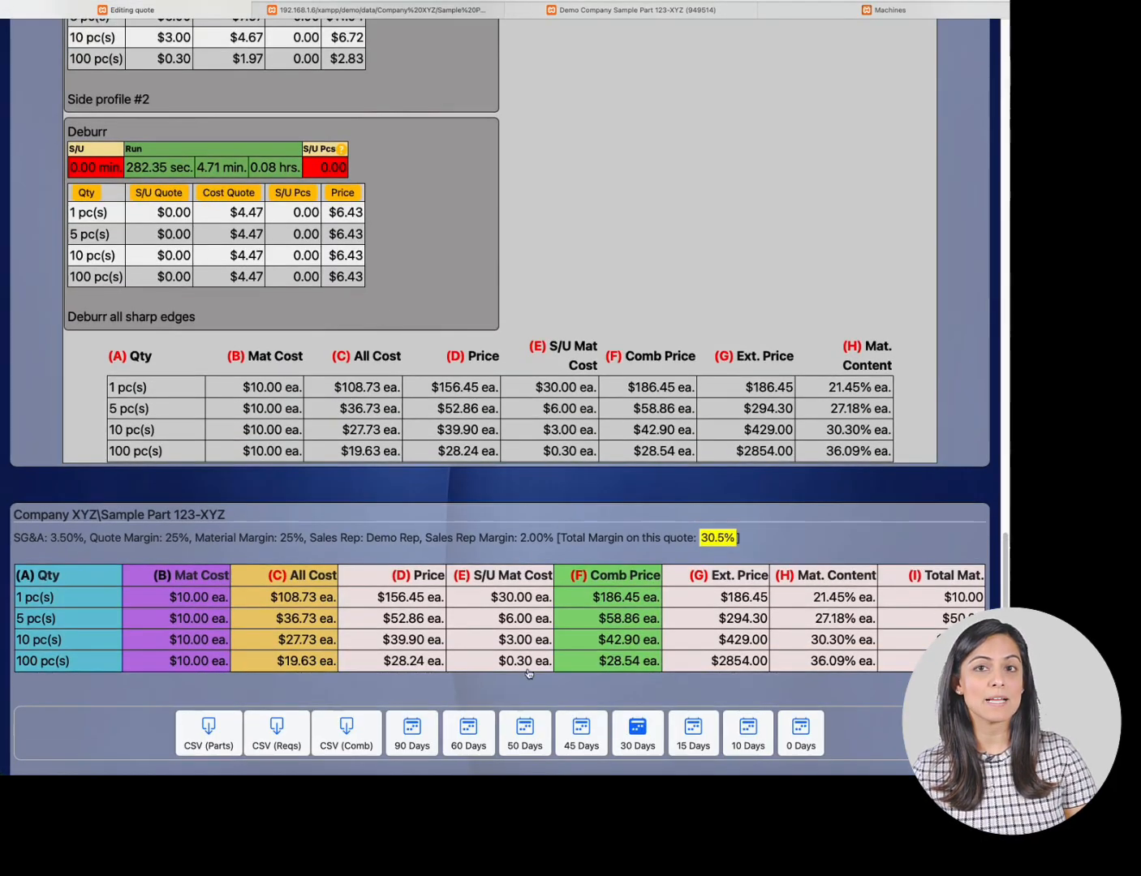
{"action": "scroll", "coordinate": [568, 698], "scroll_direction": "down", "scroll_amount": 3}
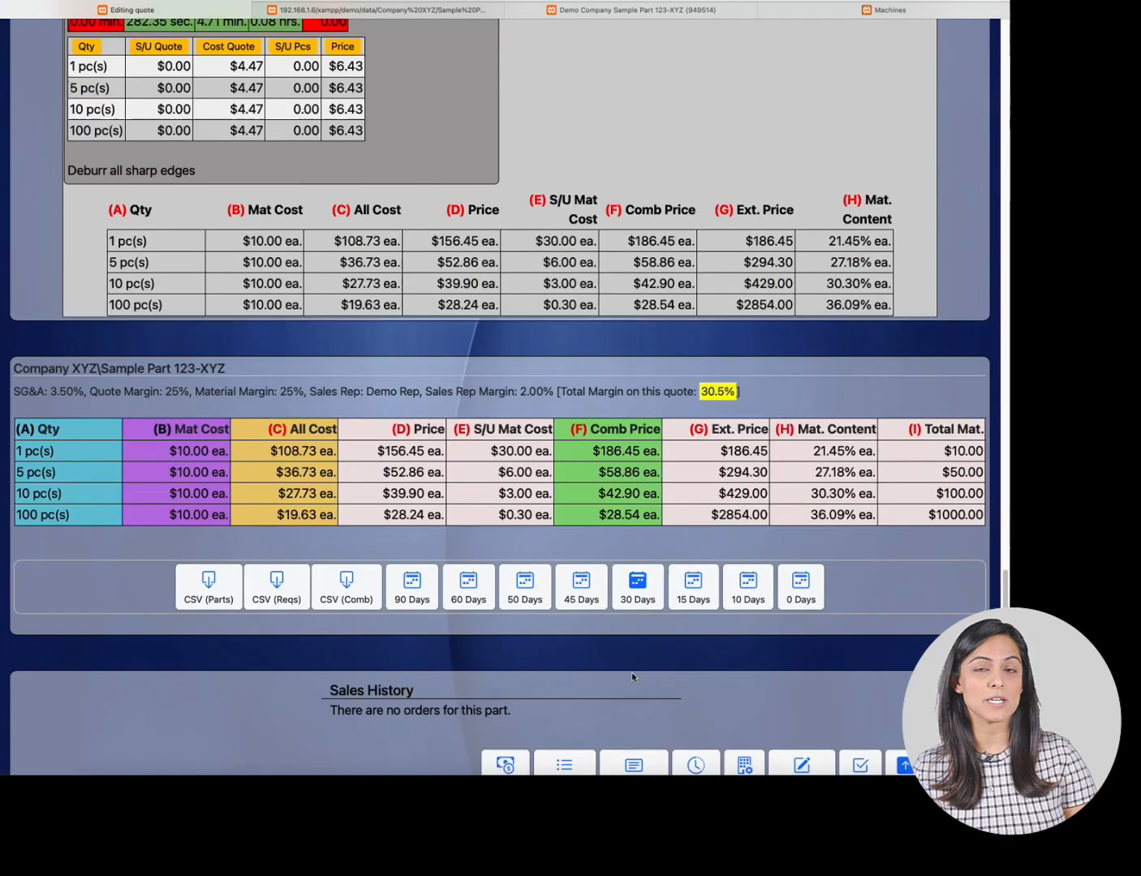
{"action": "left_click", "coordinate": [906, 762]}
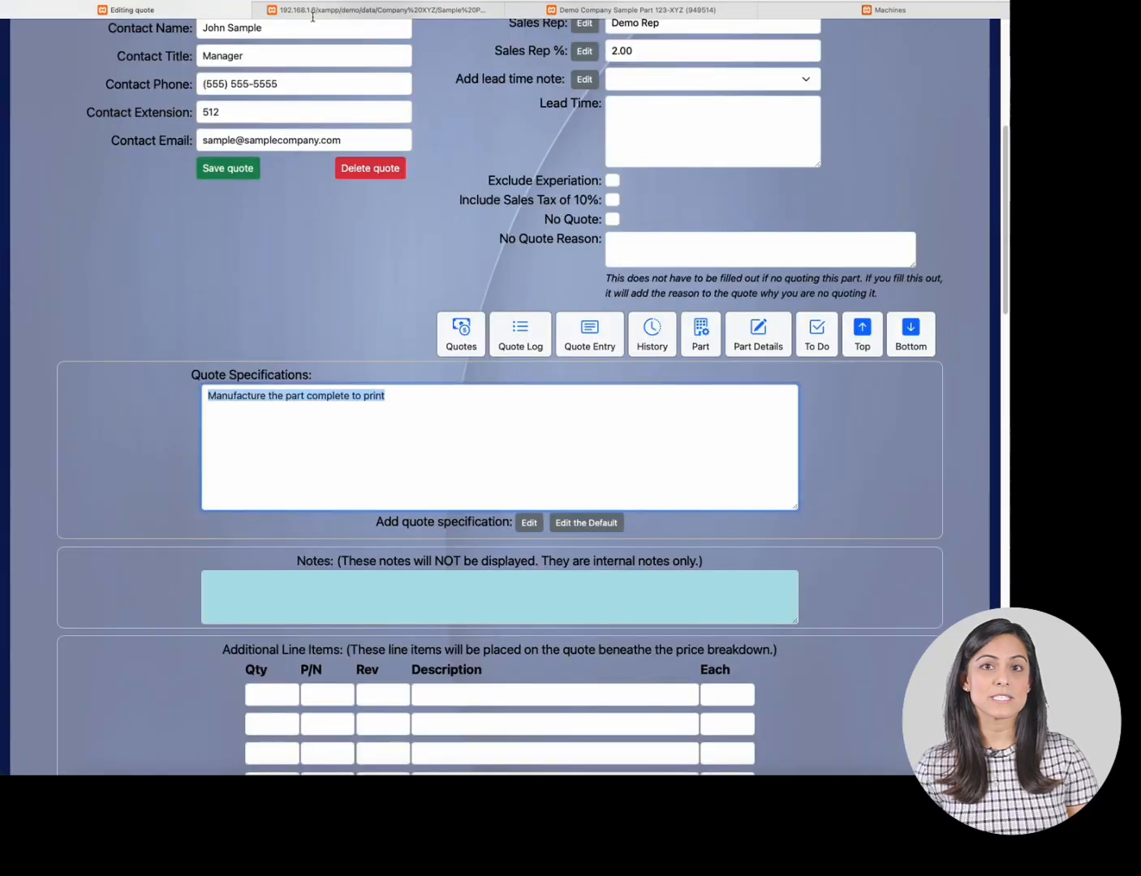
- Highlight the expiration and payment terms text on the sales quotation
{"action": "left_click", "coordinate": [312, 12]}
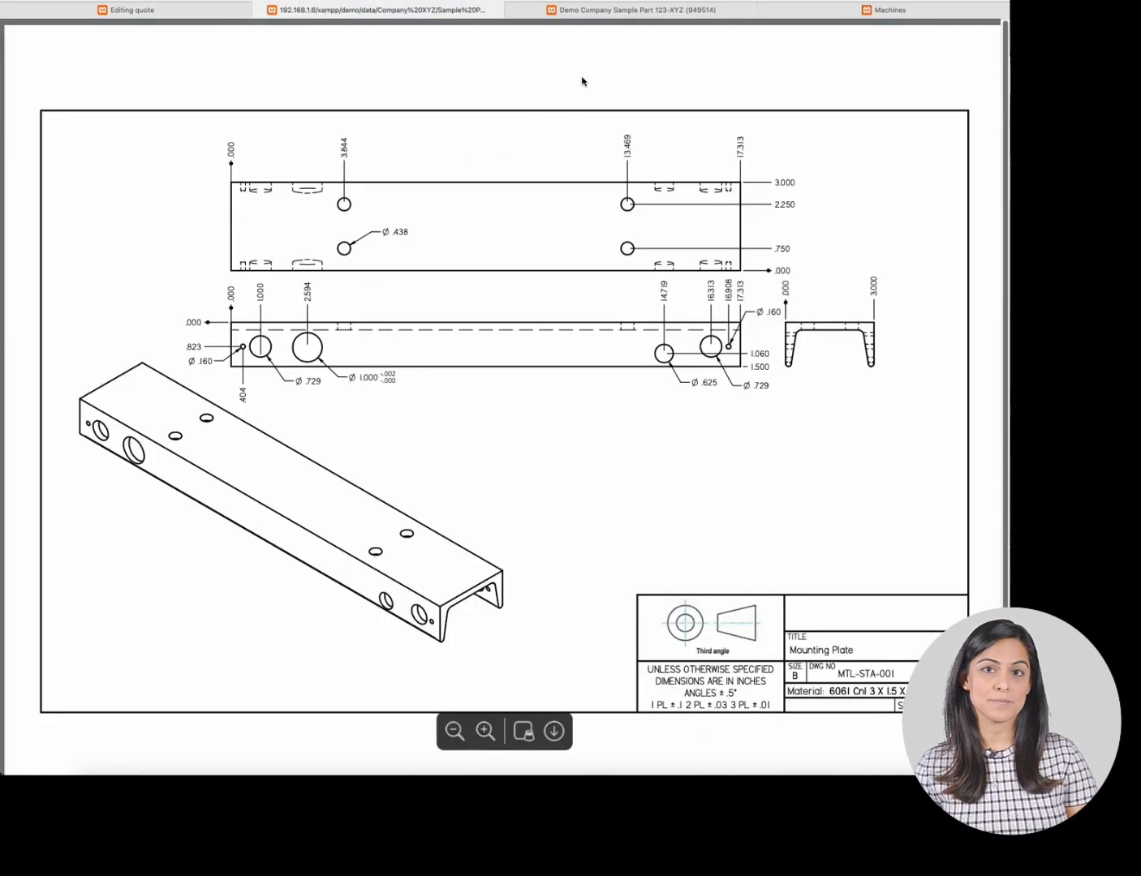
{"action": "left_click", "coordinate": [609, 13]}
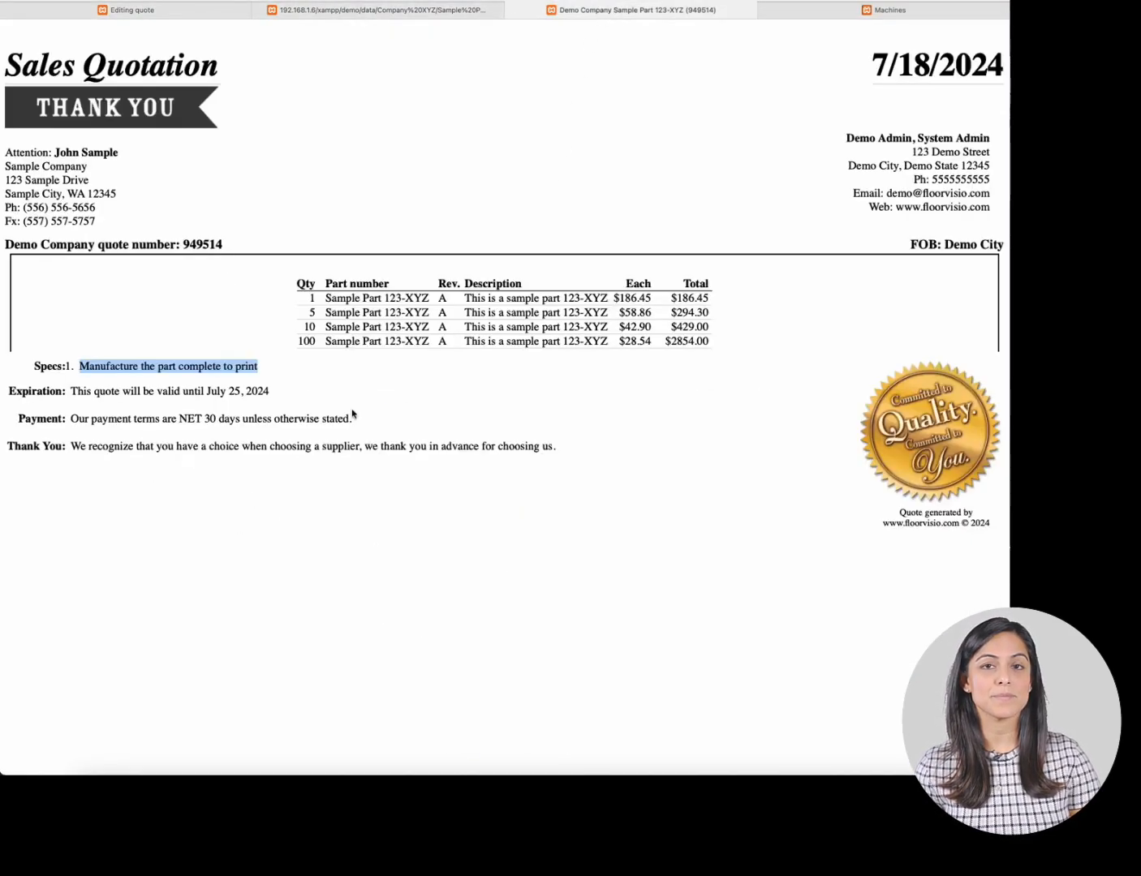
{"action": "left_click_drag", "start_coordinate": [69, 392], "coordinate": [276, 390]}
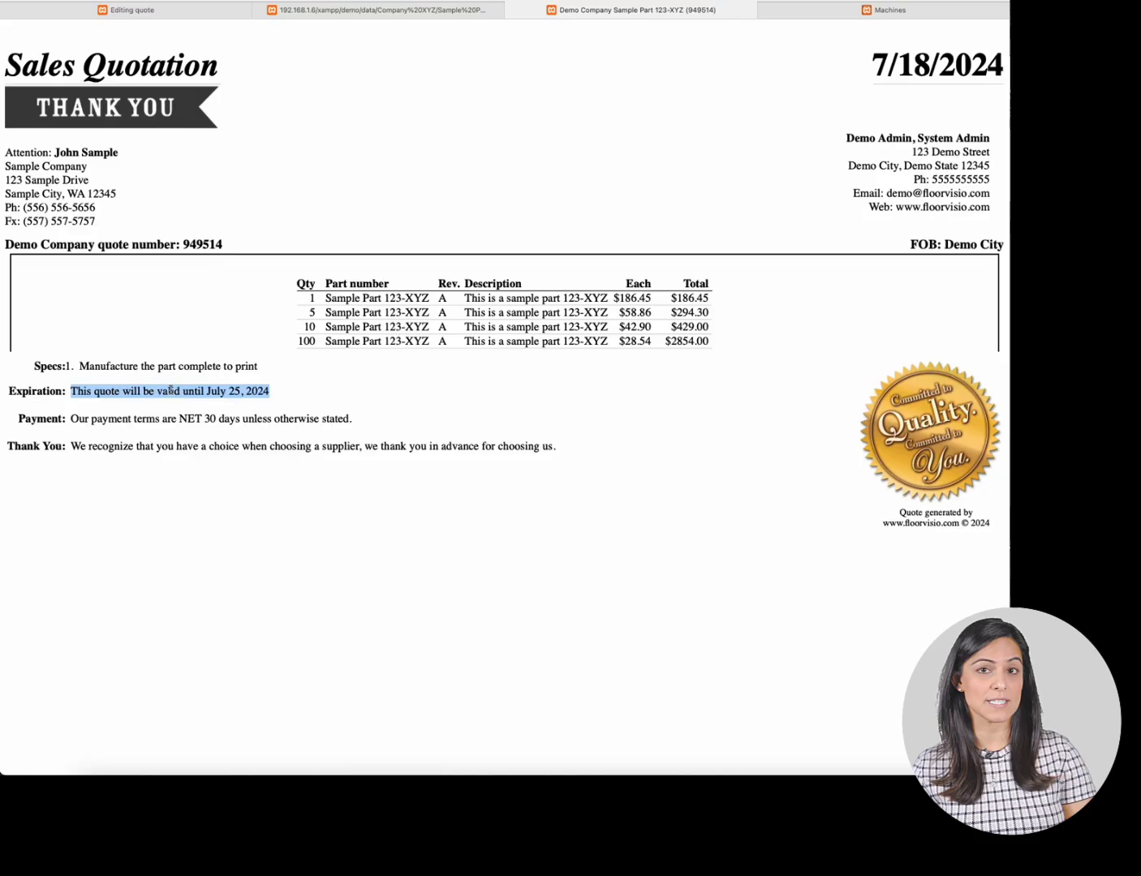
{"action": "left_click_drag", "start_coordinate": [72, 419], "coordinate": [342, 421]}
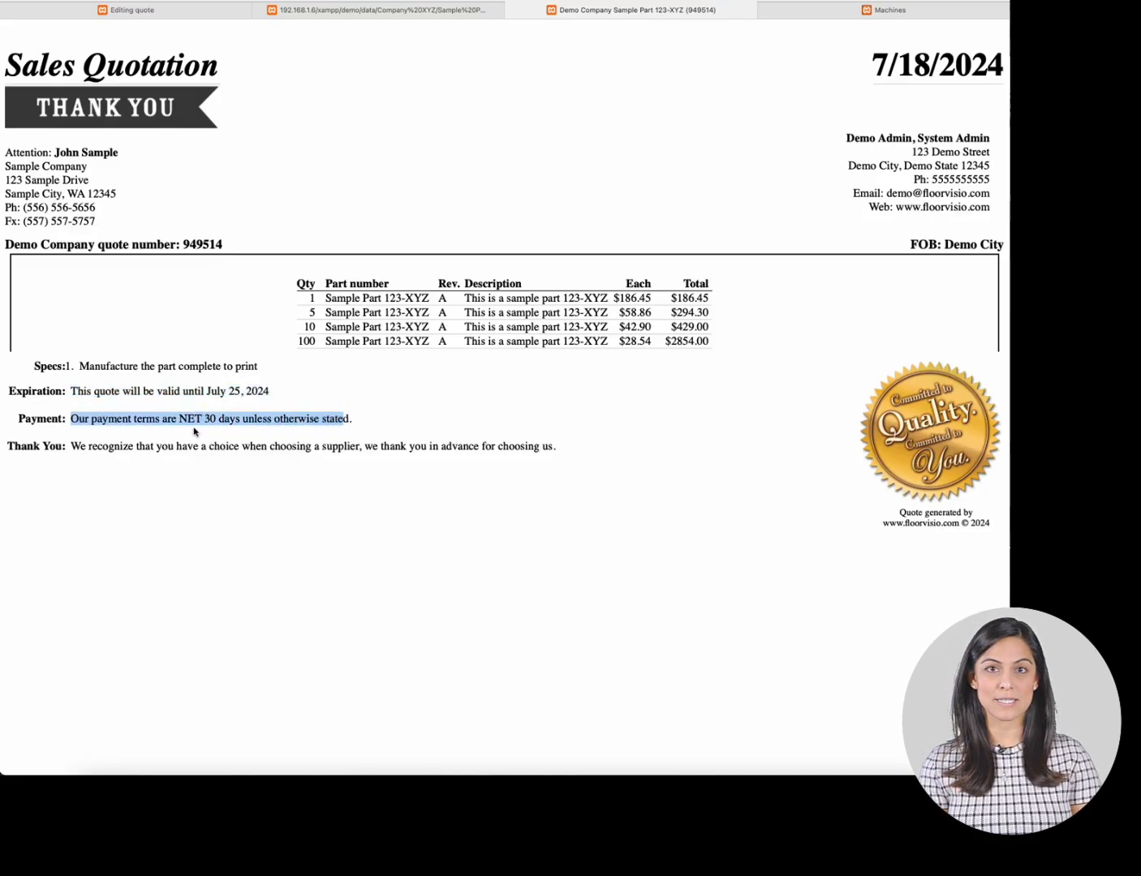
- Highlight the thank-you text on the sales quotation
{"action": "left_click_drag", "start_coordinate": [71, 448], "coordinate": [619, 451]}
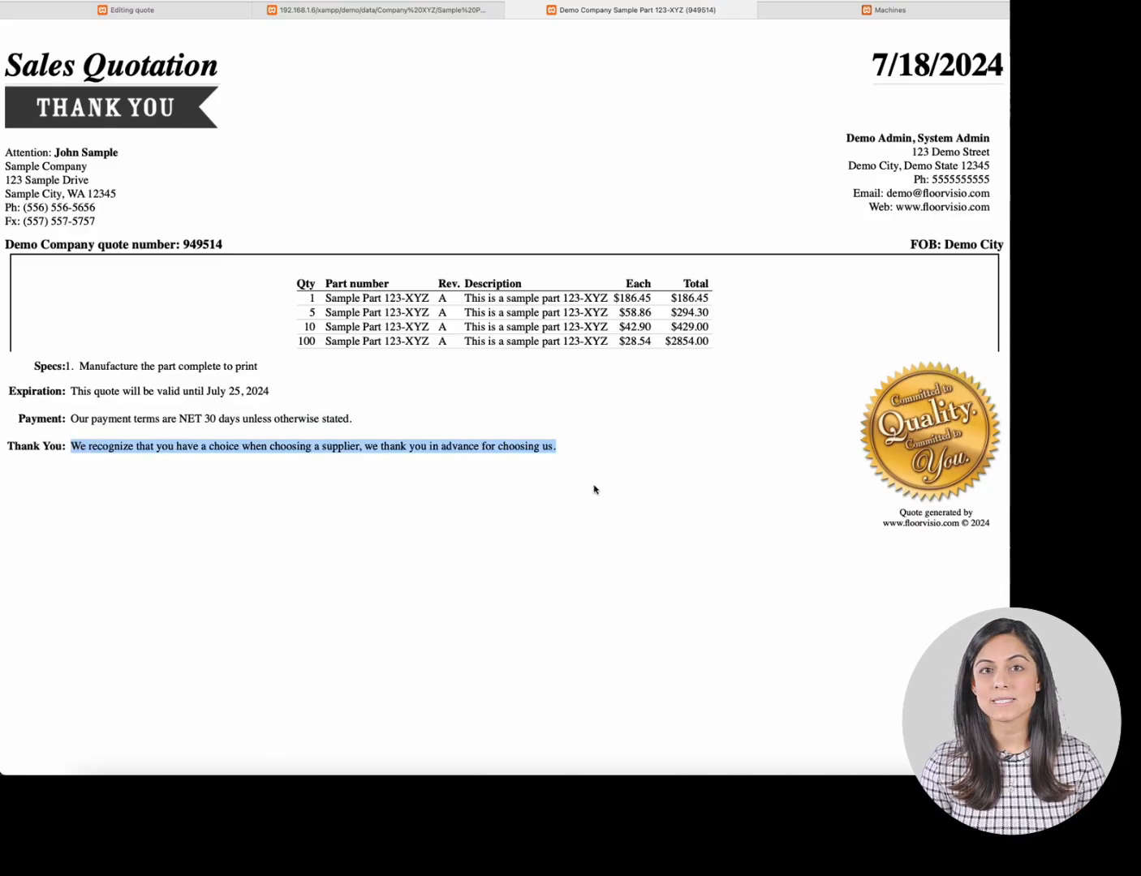
{"action": "left_click", "coordinate": [607, 320]}
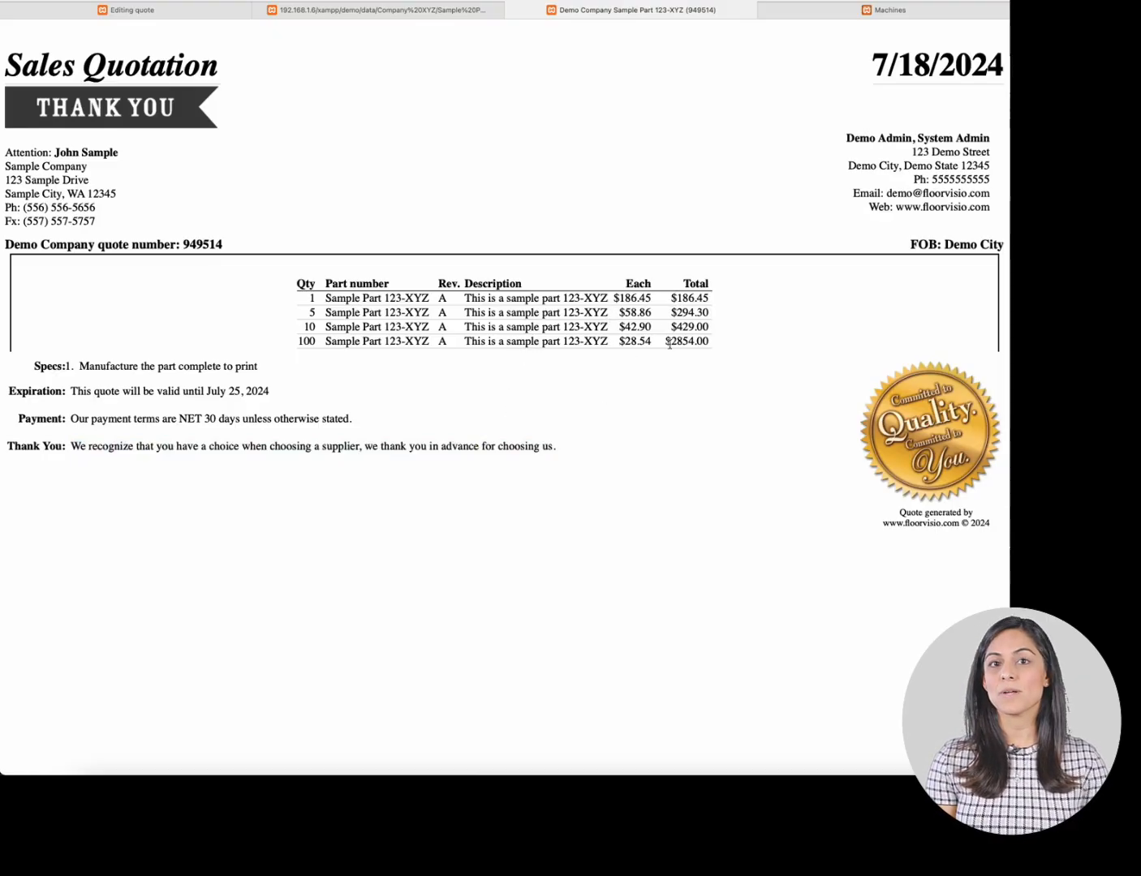
- Close the part drawing tab, return to the quote form and open the part's page
{"action": "left_click", "coordinate": [512, 10]}
{"action": "left_click", "coordinate": [344, 10]}
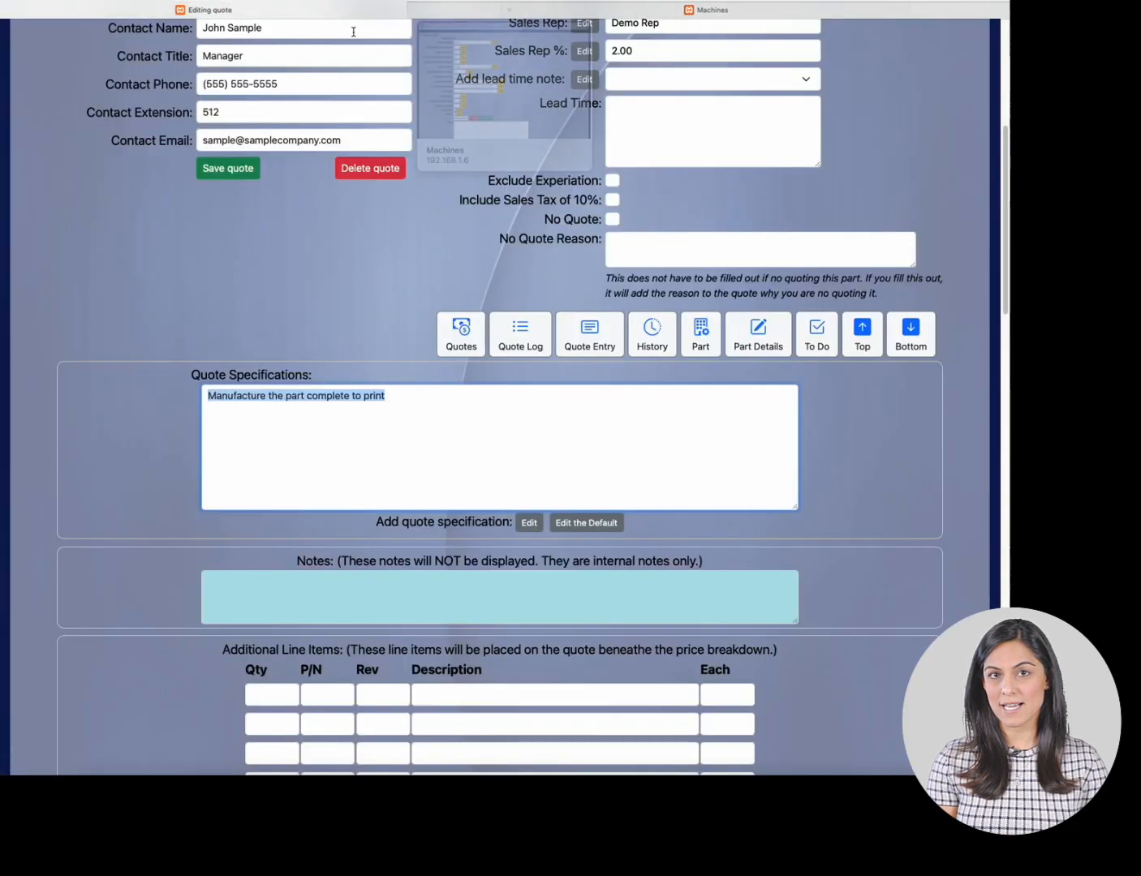
{"action": "scroll", "coordinate": [511, 172], "scroll_direction": "up", "scroll_amount": 10}
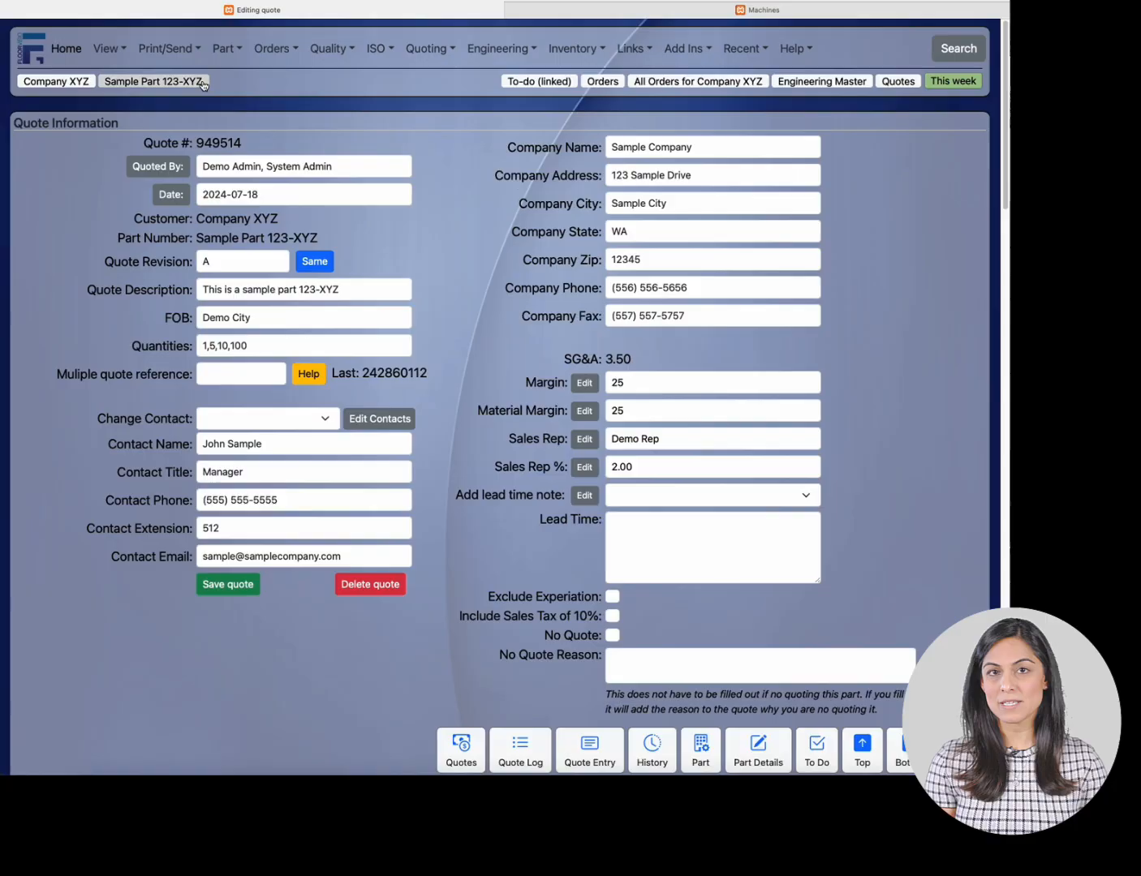
{"action": "left_click", "coordinate": [153, 81]}
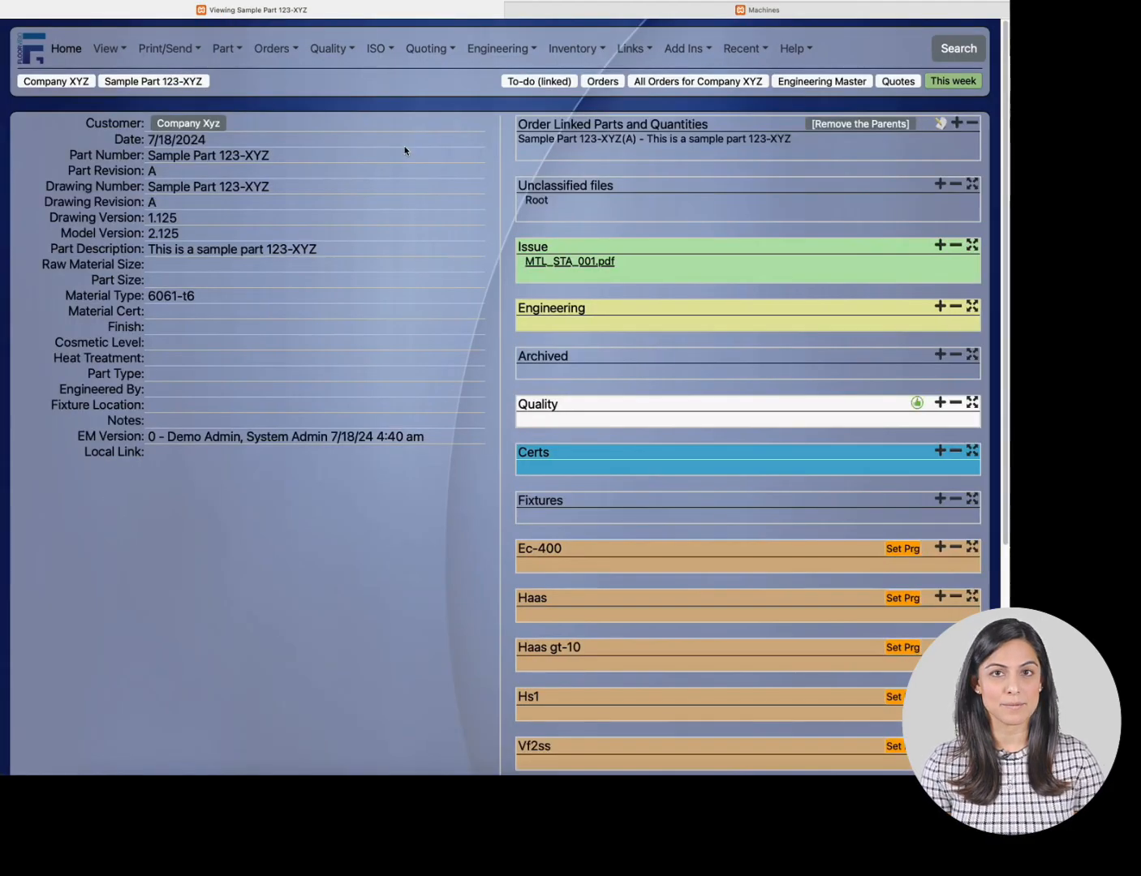
- Open the part's quote list, then open the existing quote and review its pricing tables
{"action": "left_click", "coordinate": [424, 50]}
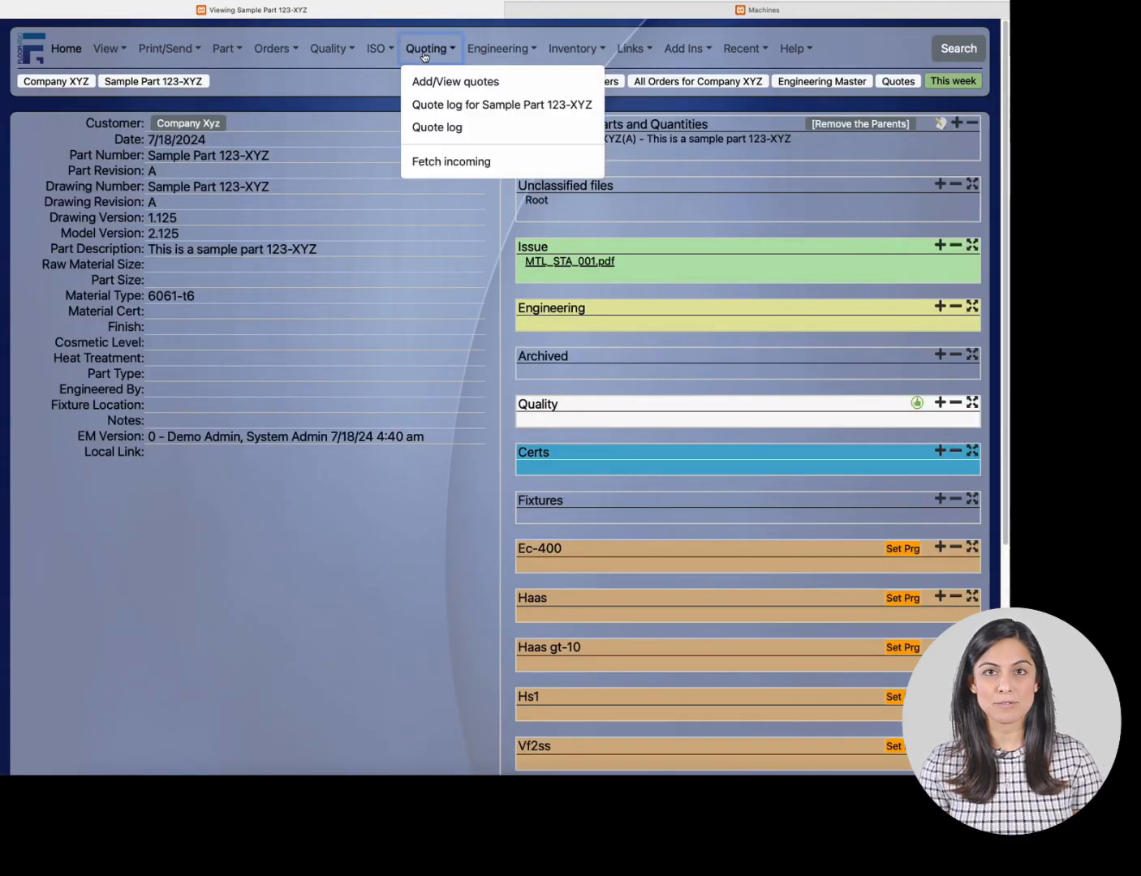
{"action": "left_click", "coordinate": [432, 77]}
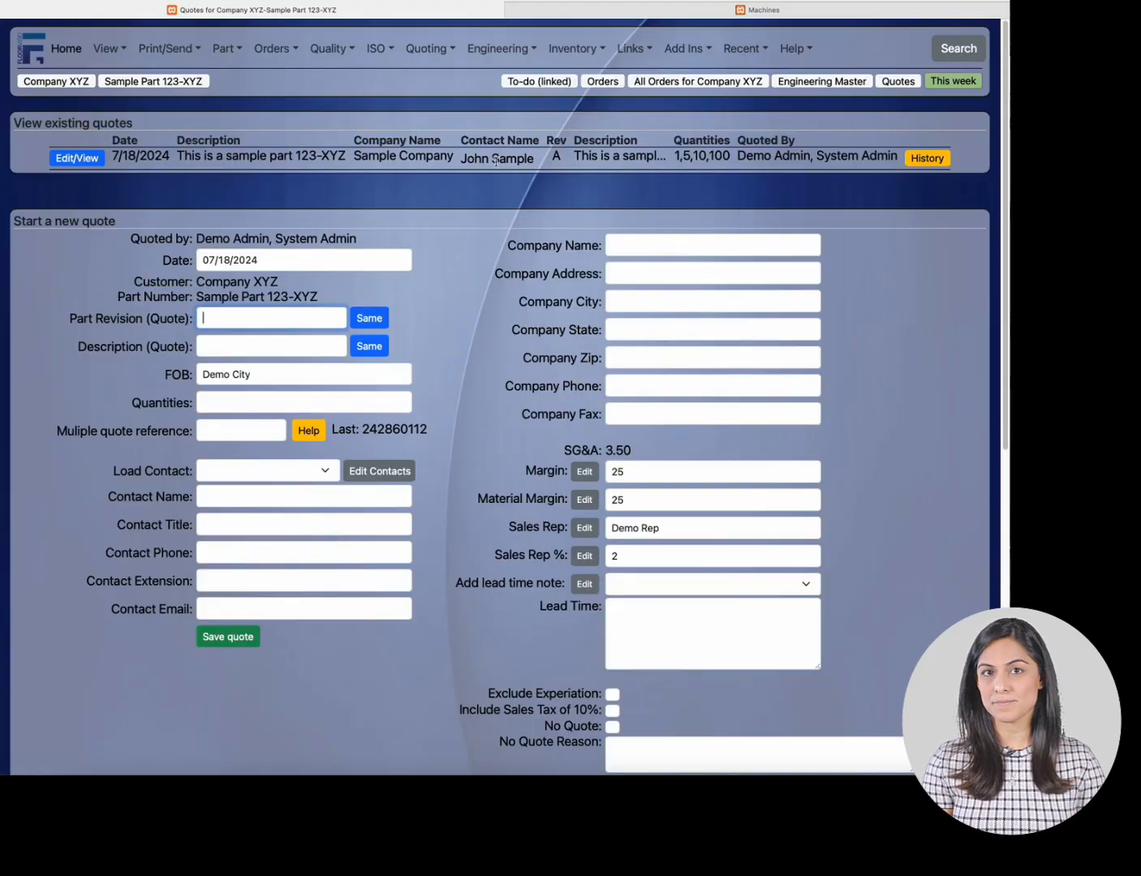
{"action": "left_click", "coordinate": [72, 162]}
{"action": "scroll", "coordinate": [468, 395], "scroll_direction": "down", "scroll_amount": 20}
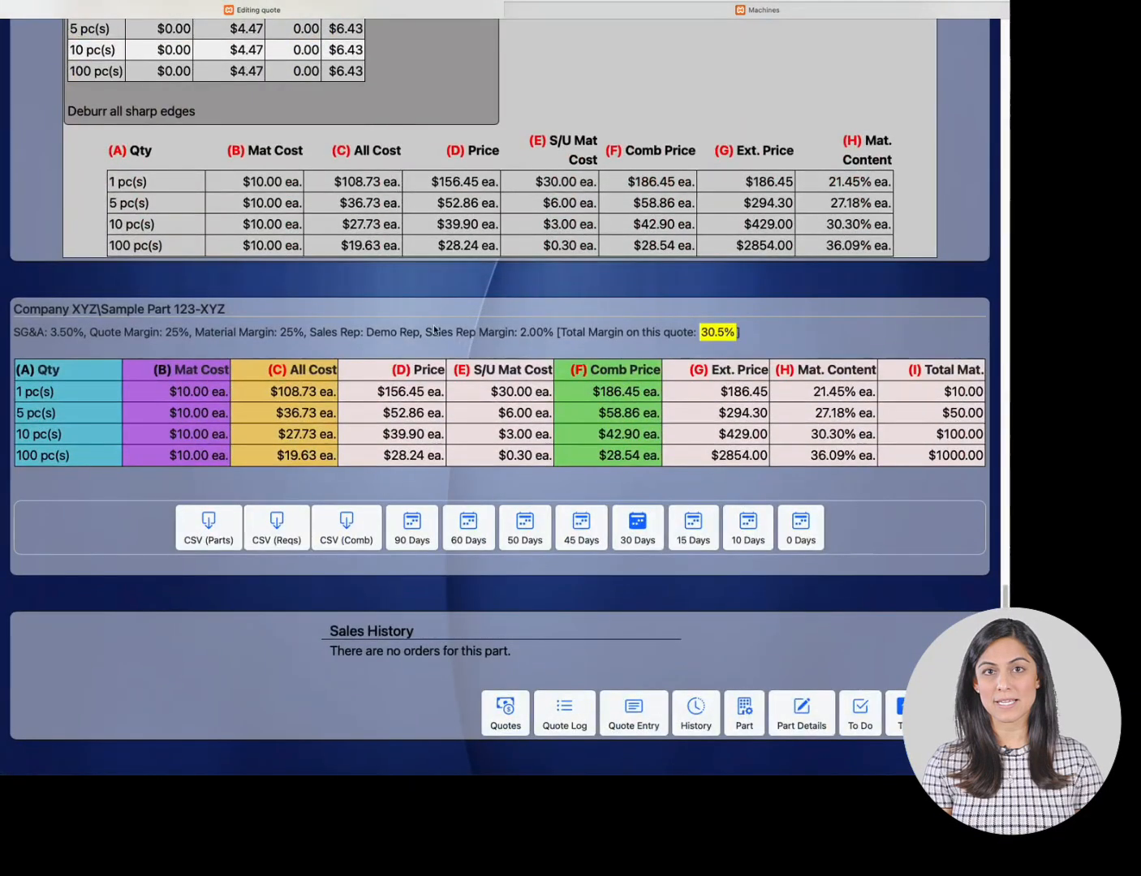
{"action": "left_click", "coordinate": [892, 706]}
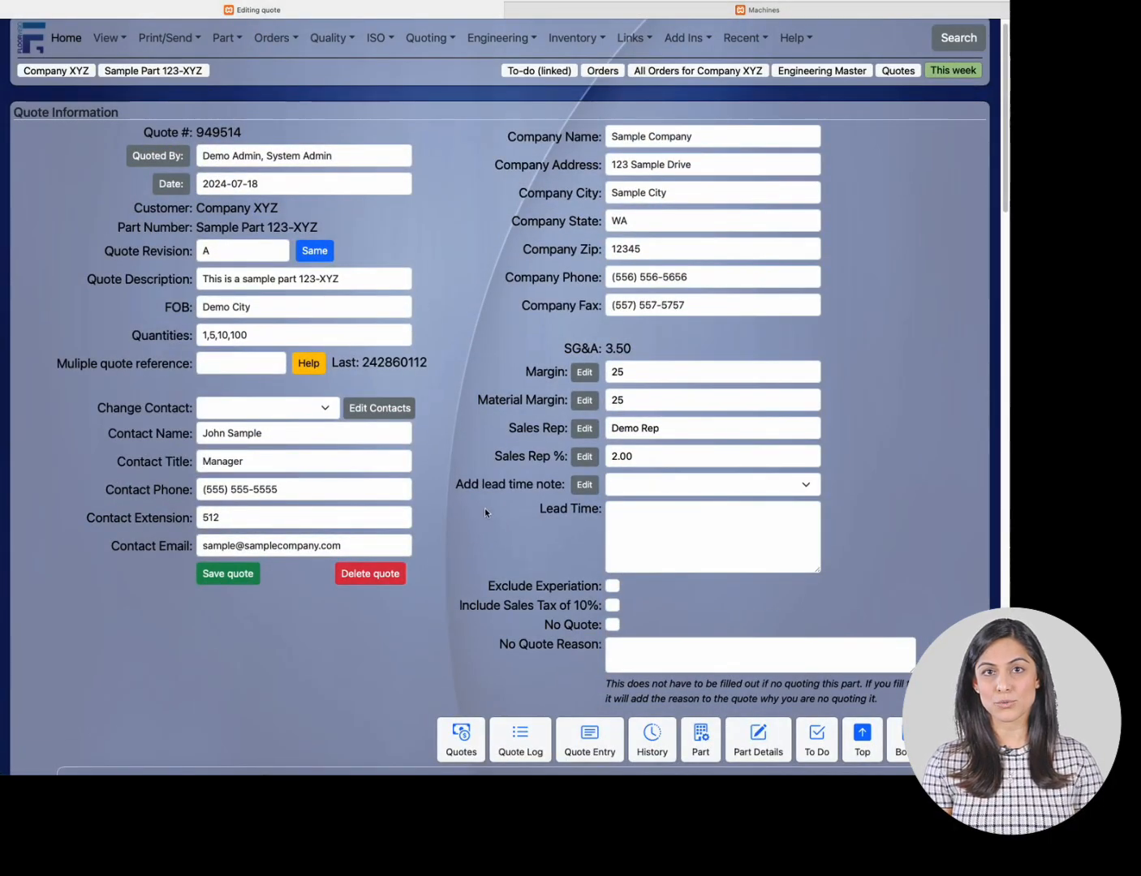
- Open the part's quotes page to start a new quote and set its quantity to 500
{"action": "left_click", "coordinate": [439, 42]}
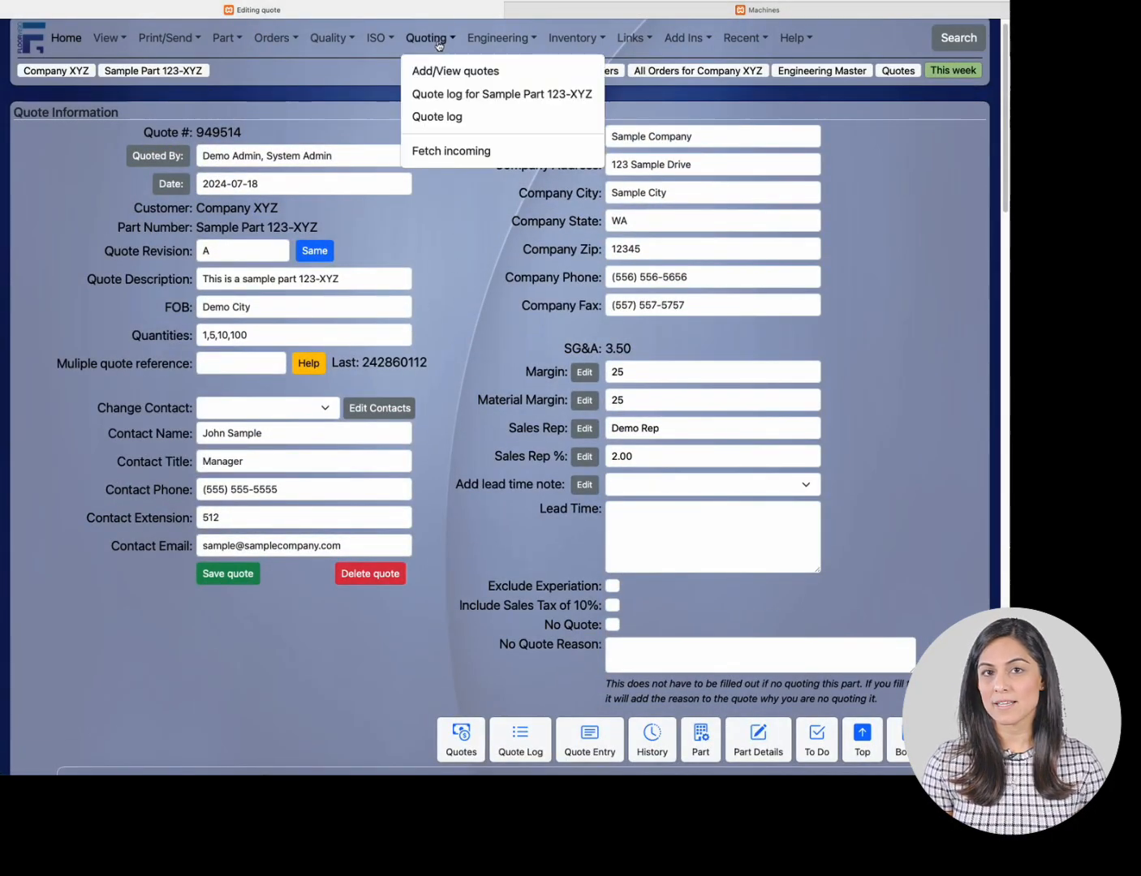
{"action": "left_click", "coordinate": [437, 70]}
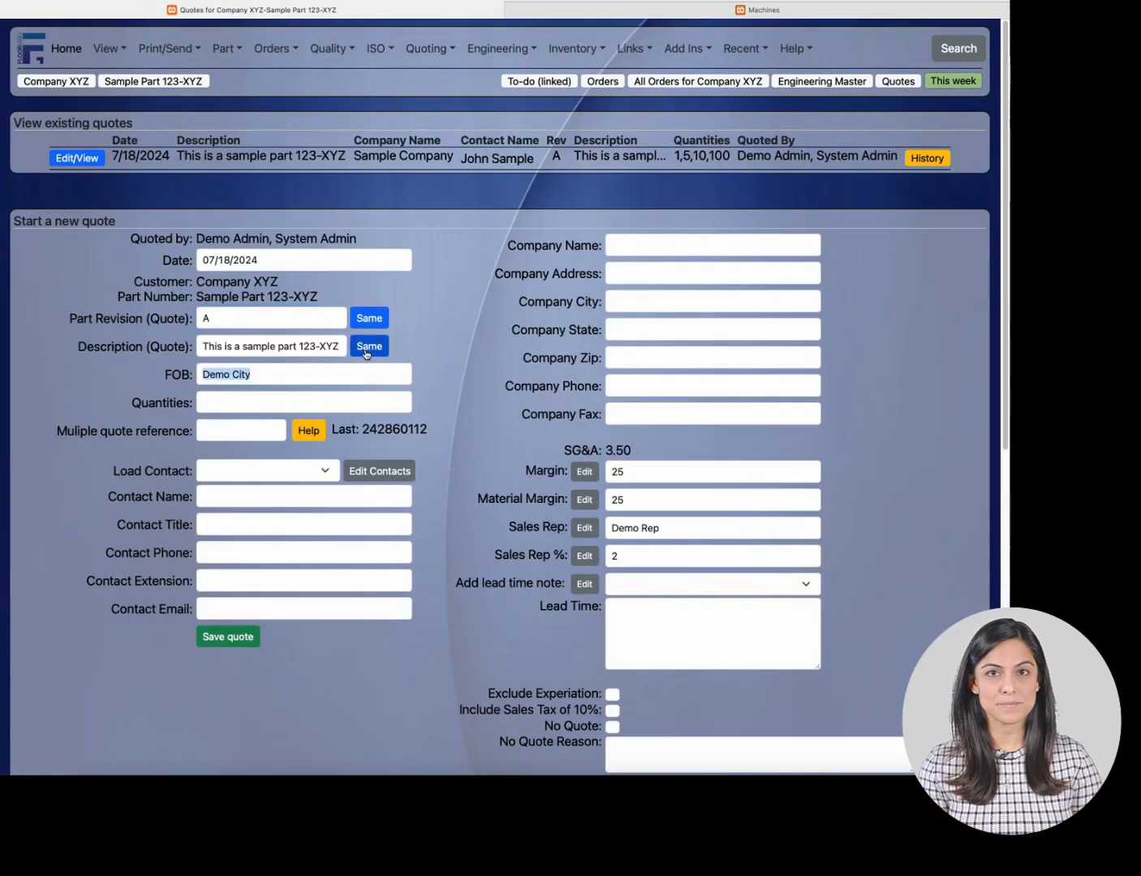
{"action": "left_click", "coordinate": [207, 402]}
{"action": "type", "text": "50"}
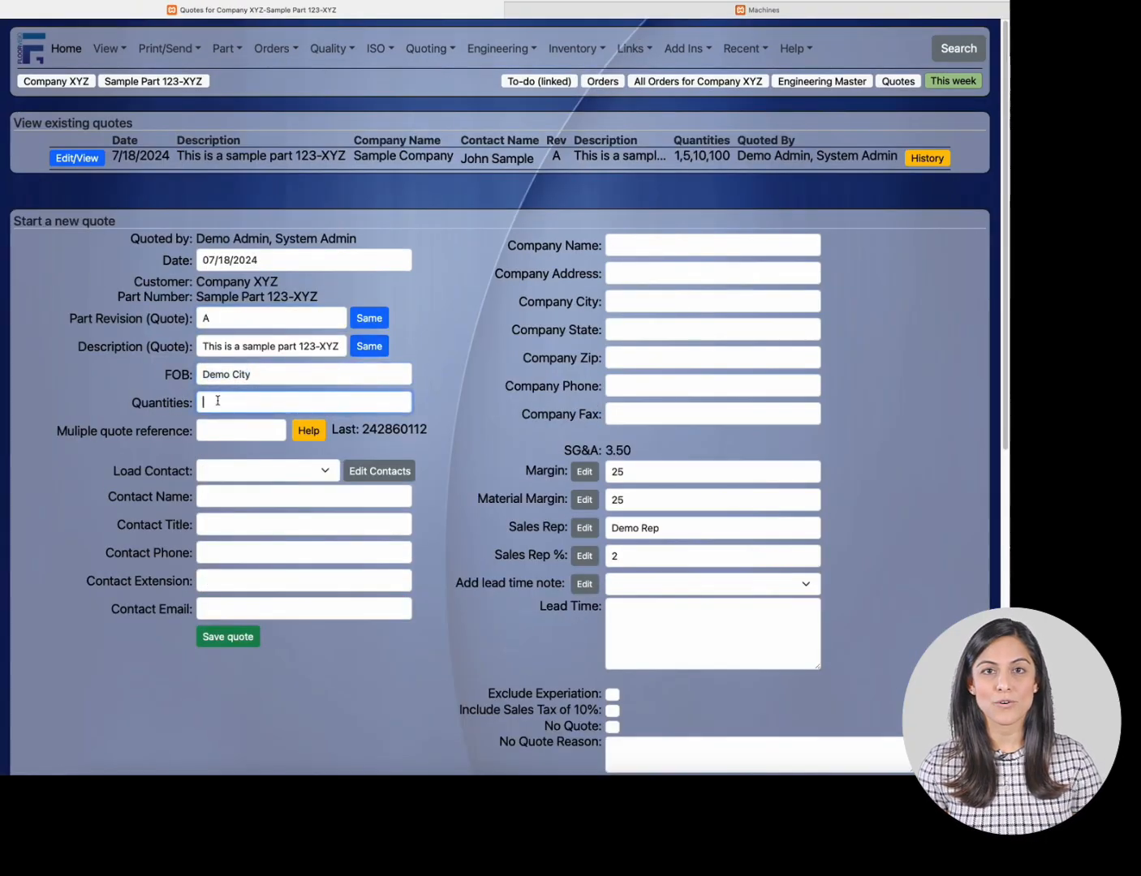
{"action": "type", "text": "0"}
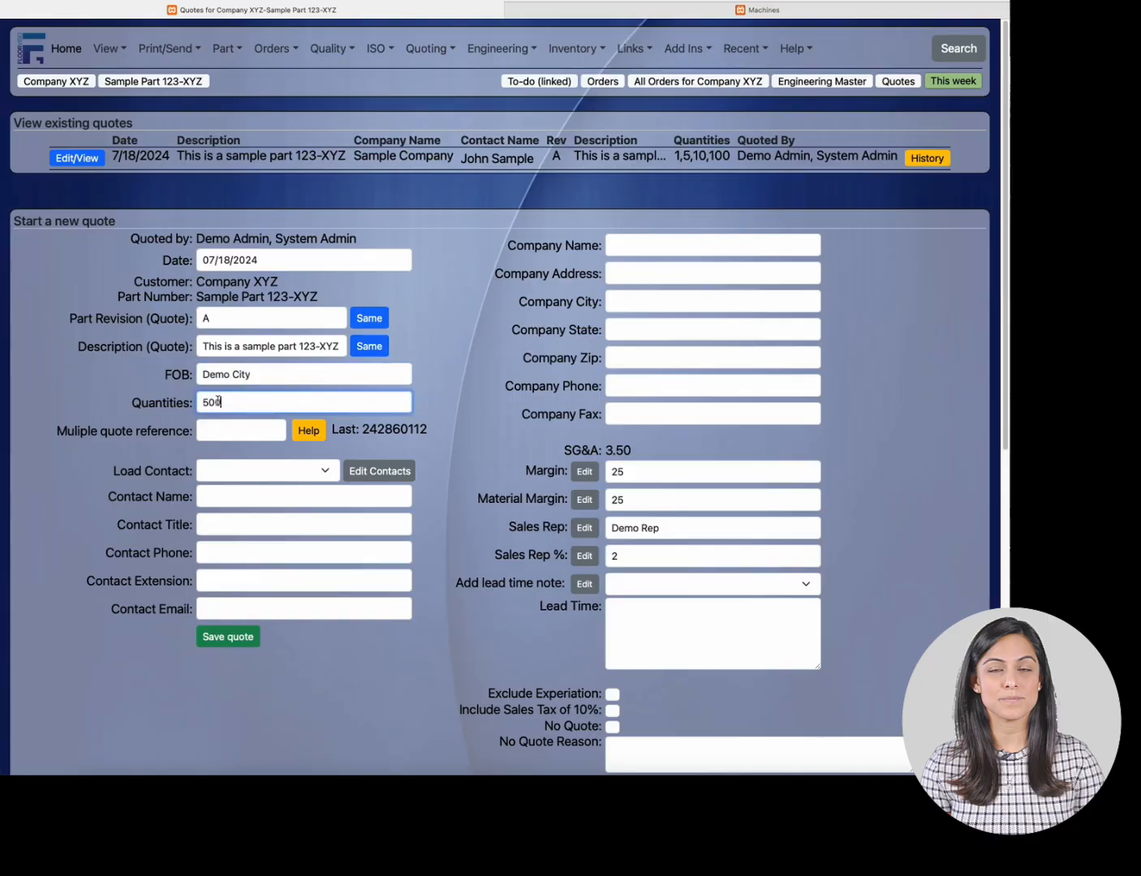
- Enter the contact's full name on the new quote and move on to the contact title field
{"action": "left_click", "coordinate": [269, 548]}
{"action": "left_click", "coordinate": [282, 500]}
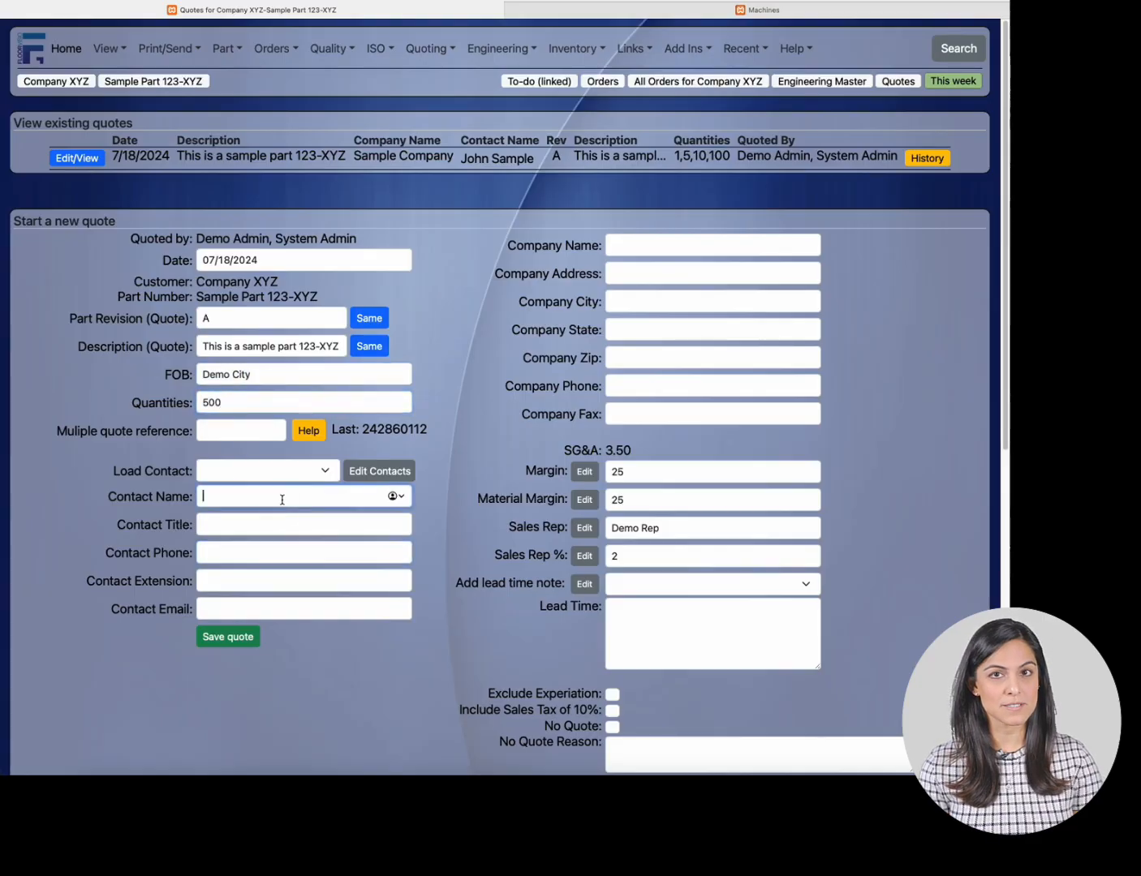
{"action": "type", "text": "Jan"}
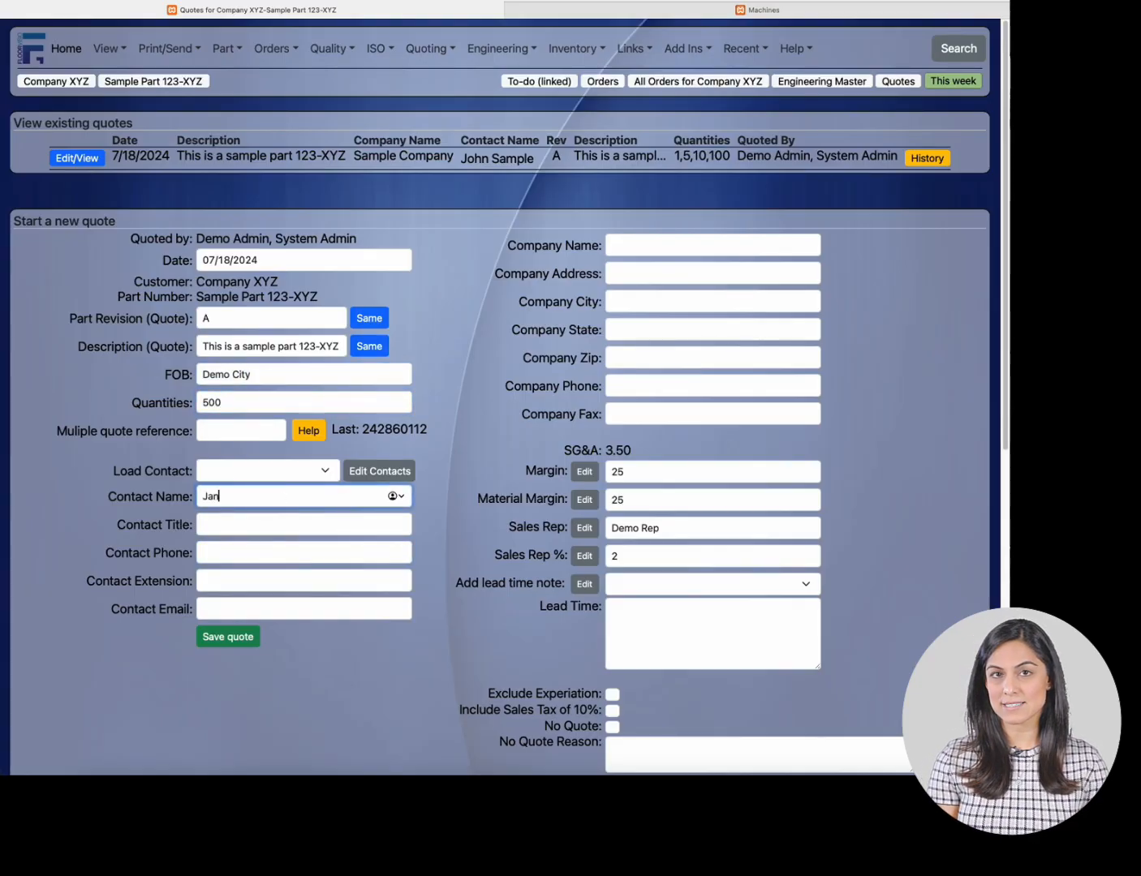
{"action": "type", "text": "e"}
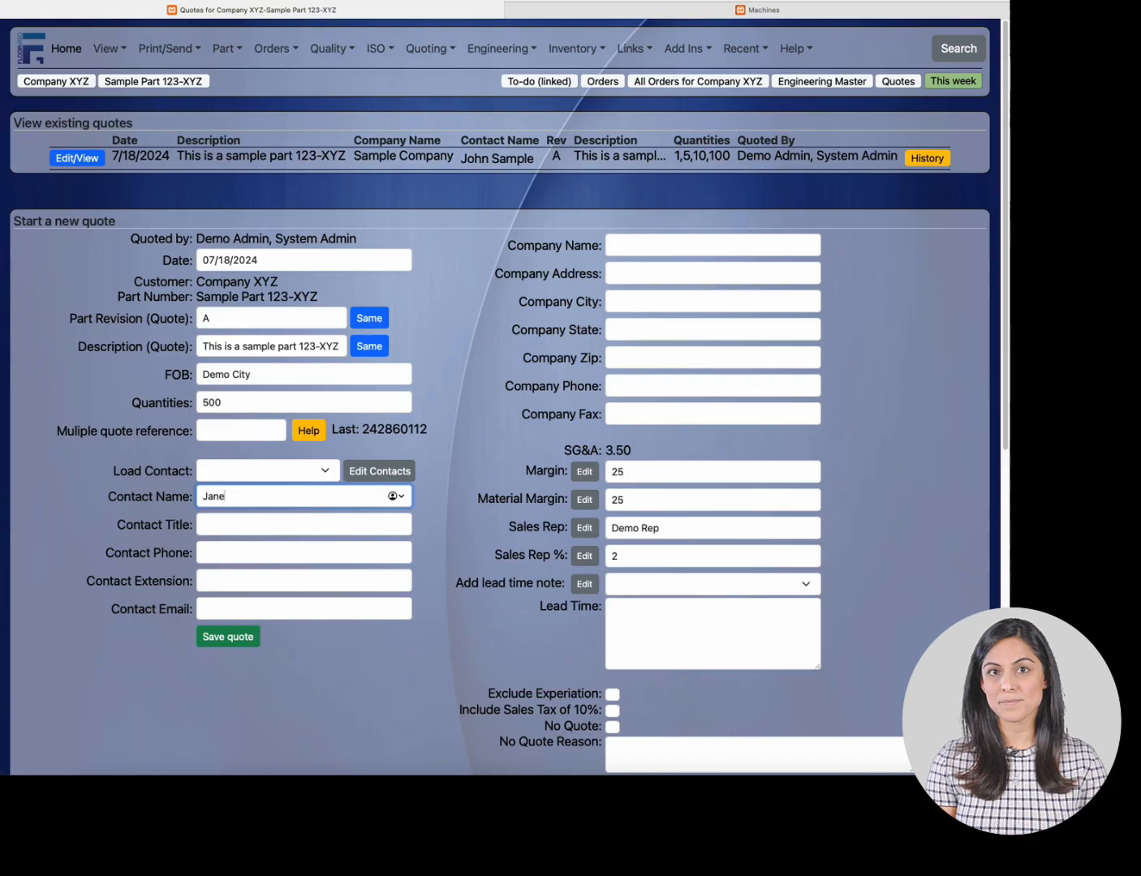
{"action": "type", "text": " Sample"}
{"action": "key", "text": "Tab"}
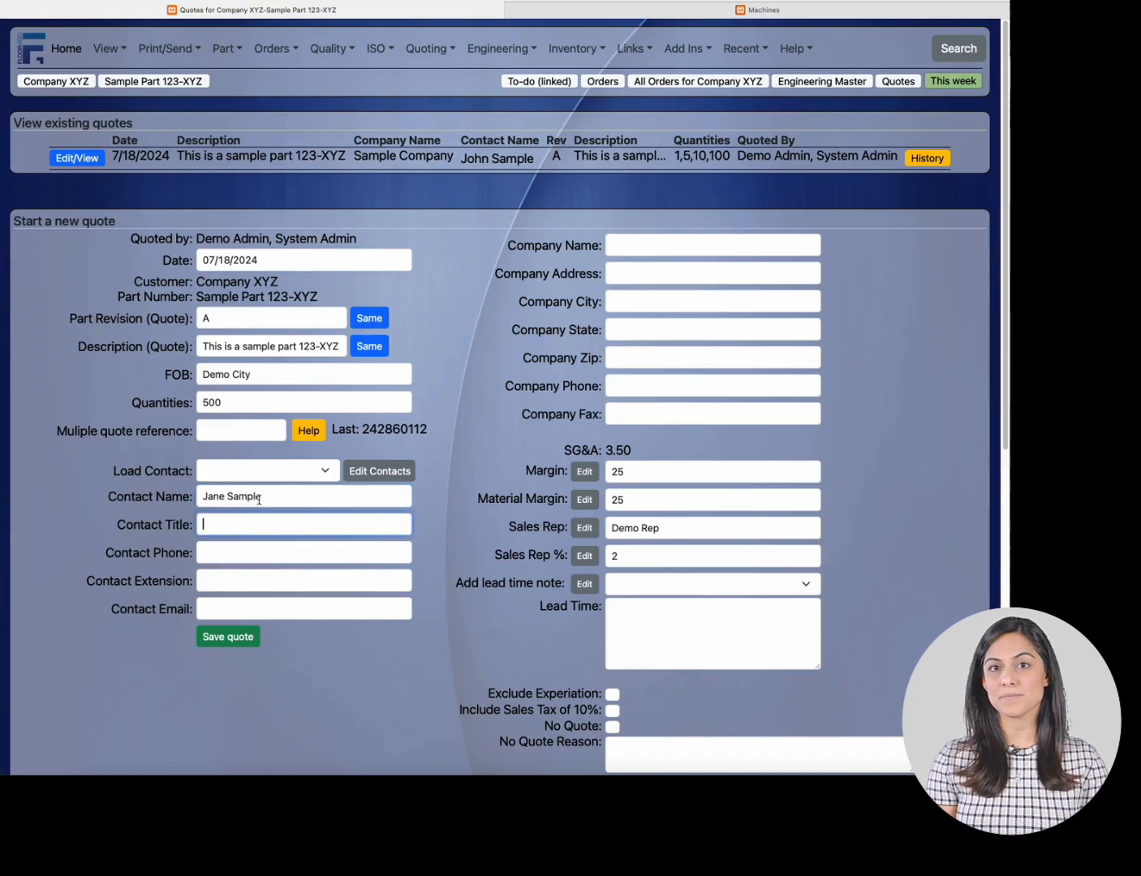